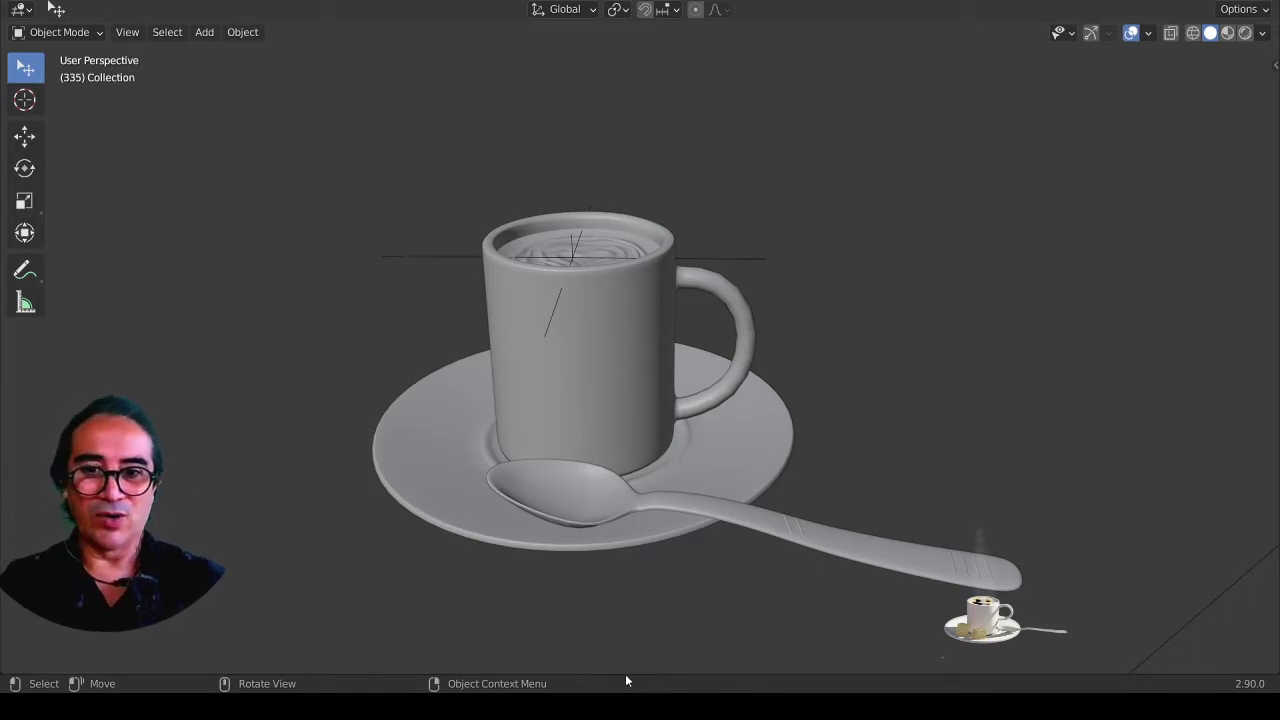
Step: Orbit around the mug, saucer and spoon in Rendered viewport shading to inspect their materials
{"action": "mouse_move", "coordinate": [655, 513]}
{"action": "middle_mouse_down"}
{"action": "mouse_move", "coordinate": [529, 486]}
{"action": "mouse_move", "coordinate": [594, 429]}
{"action": "mouse_move", "coordinate": [600, 486]}
{"action": "middle_mouse_up"}
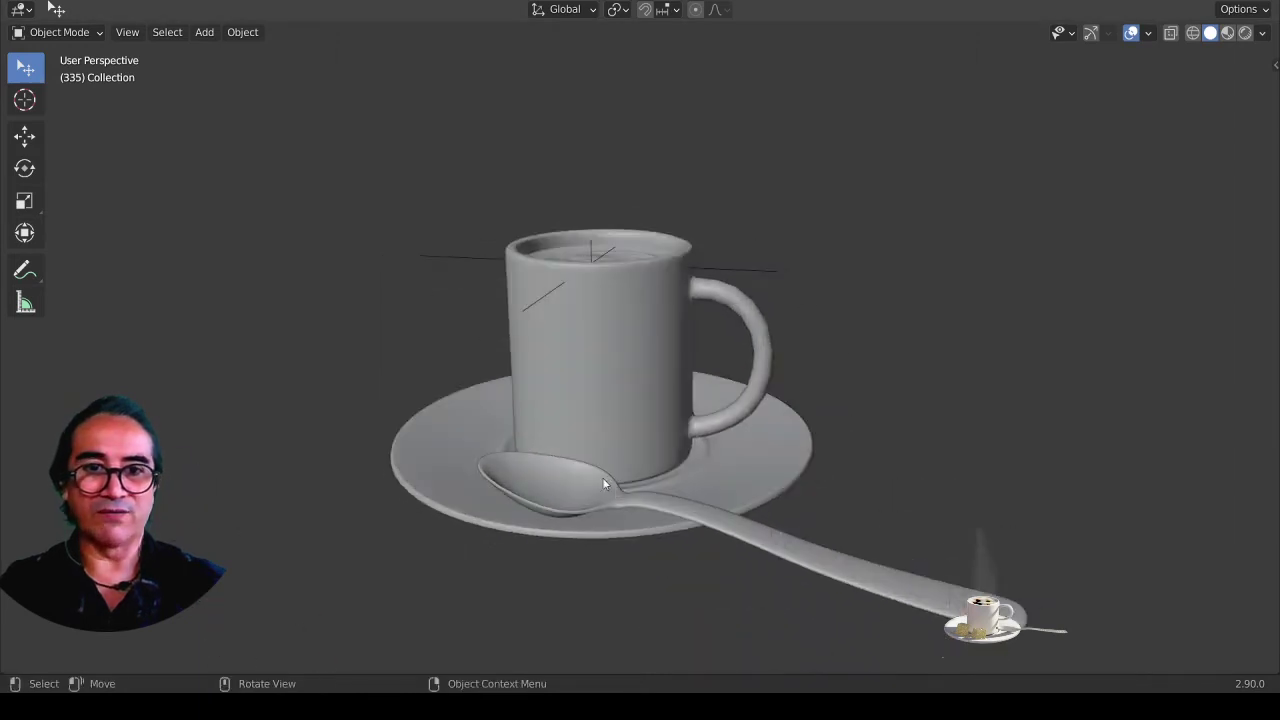
{"action": "left_click", "coordinate": [1245, 32]}
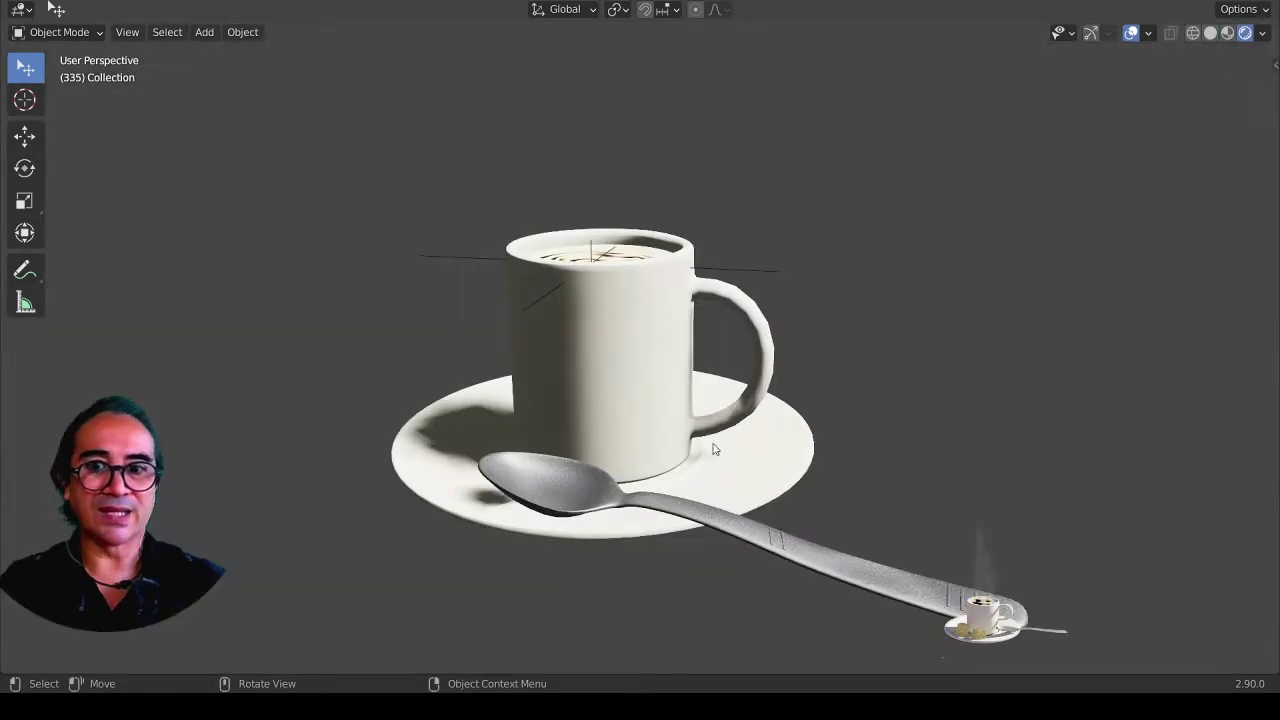
{"action": "middle_click_drag", "start_coordinate": [691, 458], "coordinate": [617, 432]}
{"action": "scroll", "coordinate": [630, 435], "scroll_direction": "up", "scroll_amount": 3}
{"action": "scroll", "coordinate": [657, 257], "scroll_direction": "down", "scroll_amount": 5}
{"action": "mouse_move", "coordinate": [657, 257]}
{"action": "middle_mouse_down"}
{"action": "mouse_move", "coordinate": [686, 349]}
{"action": "mouse_move", "coordinate": [698, 340]}
{"action": "mouse_move", "coordinate": [645, 240]}
{"action": "middle_mouse_up"}
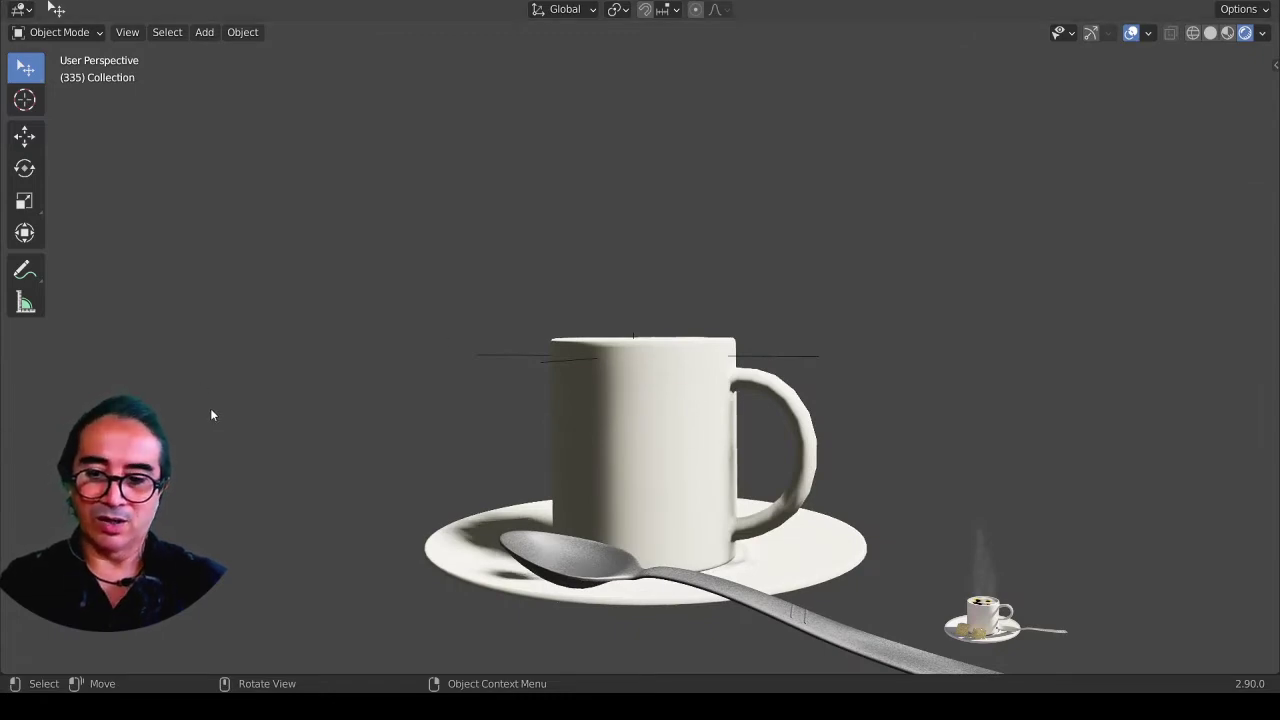
Step: Compare the scene with the full-window breakfast reference photo, then bring up the Add menu's mesh shapes
{"action": "key", "text": "ctrl+space"}
{"action": "left_click_drag", "start_coordinate": [24, 385], "coordinate": [749, 376]}
{"action": "key", "text": "ctrl+space"}
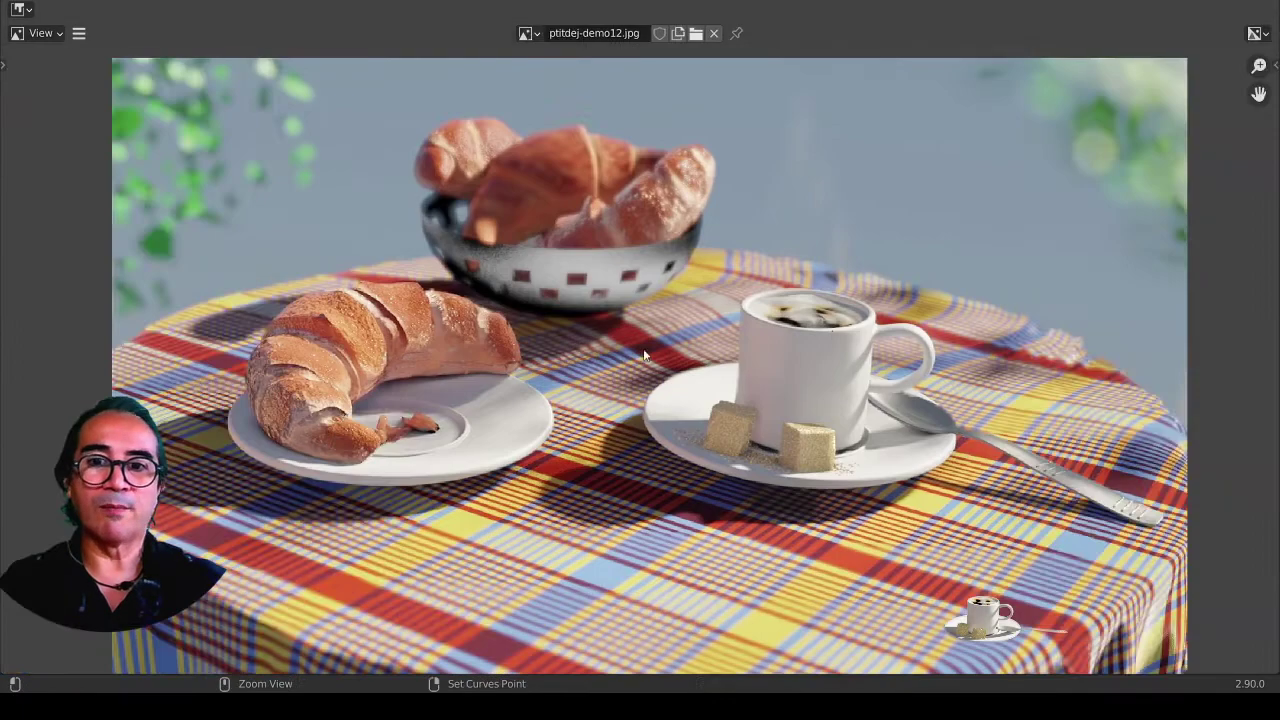
{"action": "key", "text": "ctrl+space"}
{"action": "key", "text": "ctrl+space"}
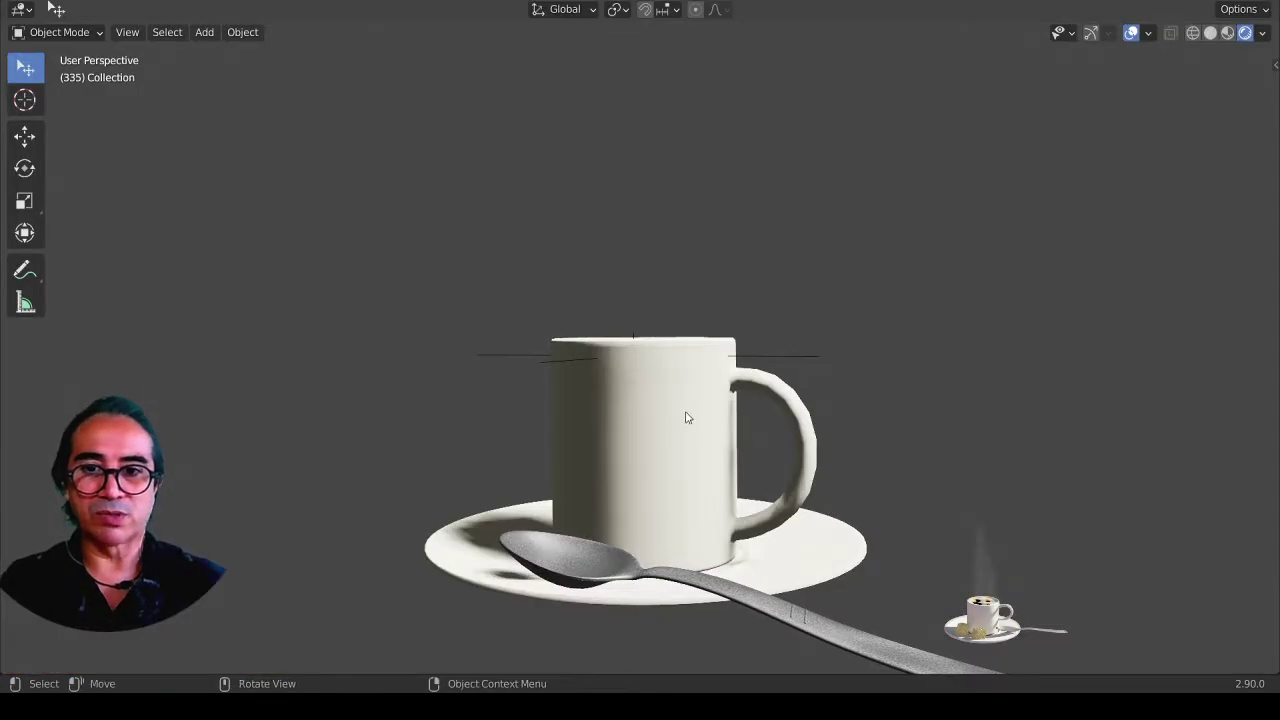
{"action": "mouse_move", "coordinate": [686, 420]}
{"action": "middle_mouse_down"}
{"action": "mouse_move", "coordinate": [667, 357]}
{"action": "mouse_move", "coordinate": [675, 458]}
{"action": "middle_mouse_up"}
{"action": "scroll", "coordinate": [681, 394], "scroll_direction": "up", "scroll_amount": 3}
{"action": "scroll", "coordinate": [667, 357], "scroll_direction": "down", "scroll_amount": 5}
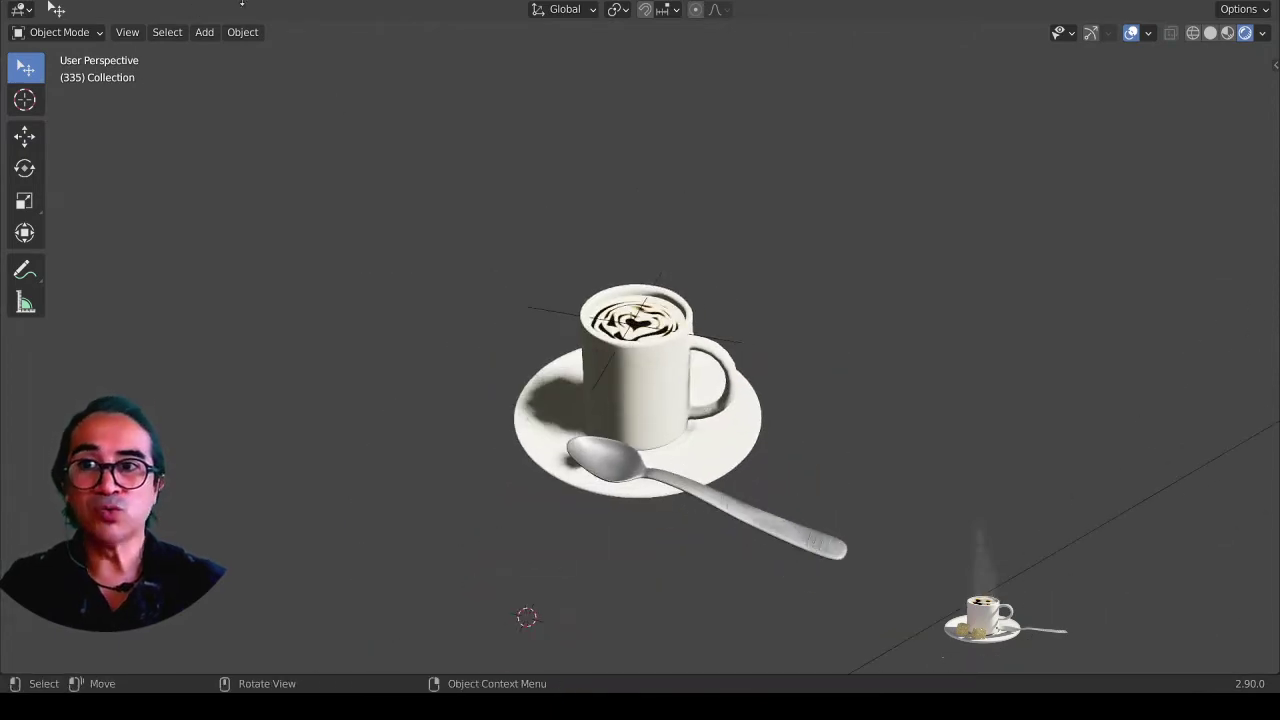
{"action": "key", "text": "ctrl+space"}
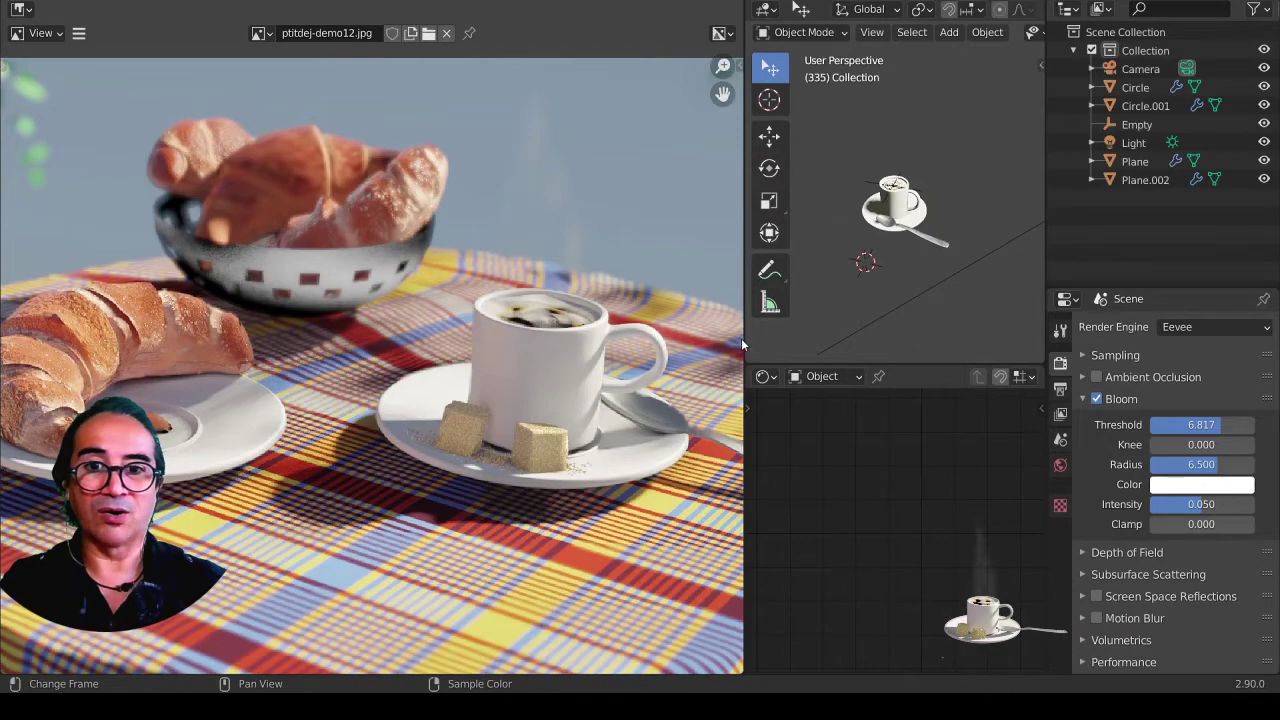
{"action": "left_click_drag", "start_coordinate": [741, 338], "coordinate": [240, 341]}
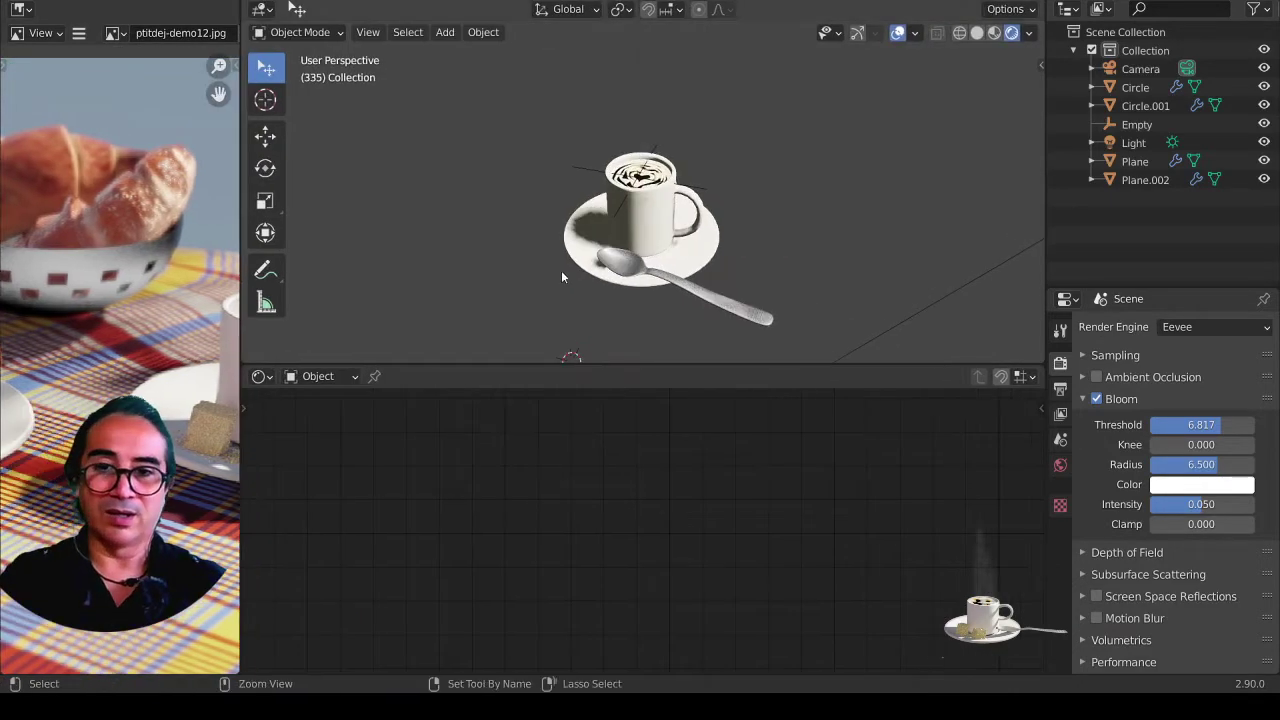
{"action": "key", "text": "ctrl+space"}
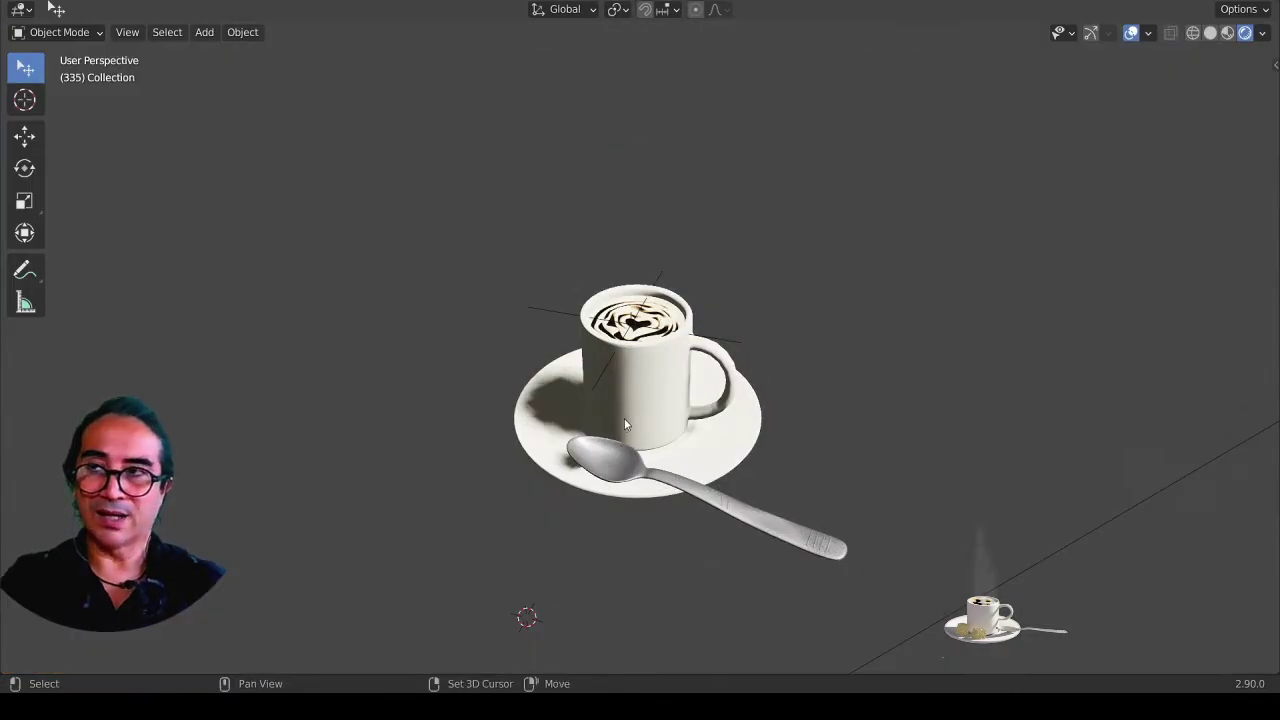
{"action": "key", "text": "shift+a"}
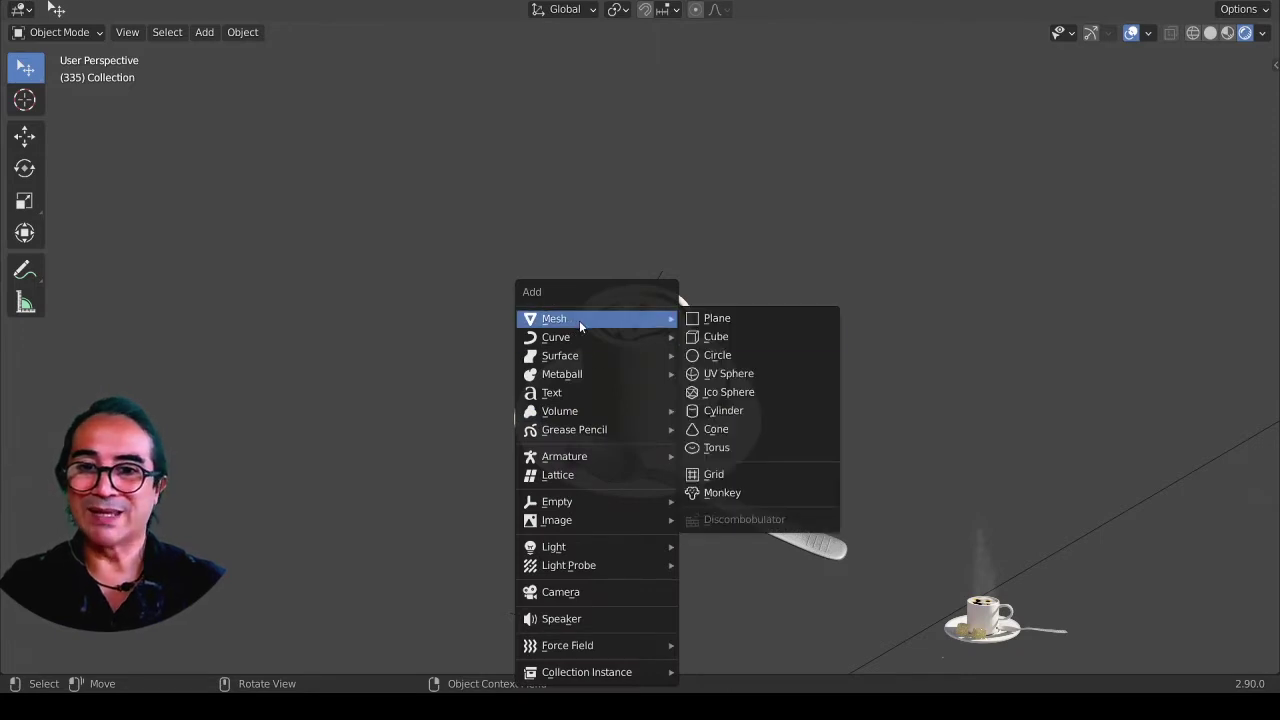
Step: Add a cube at the world origin, switch to Solid shading, and raise it above the mug
{"action": "left_click", "coordinate": [738, 337]}
{"action": "middle_click_drag", "start_coordinate": [737, 331], "coordinate": [575, 418]}
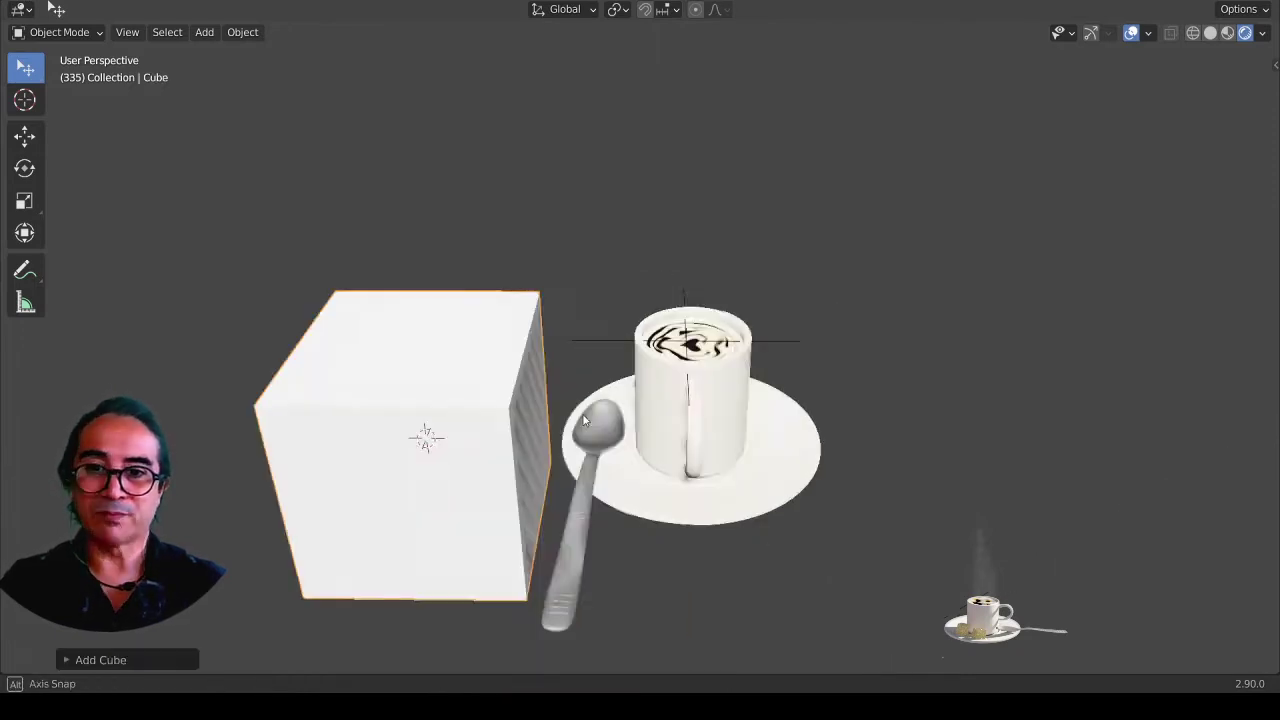
{"action": "key", "text": "alt+g"}
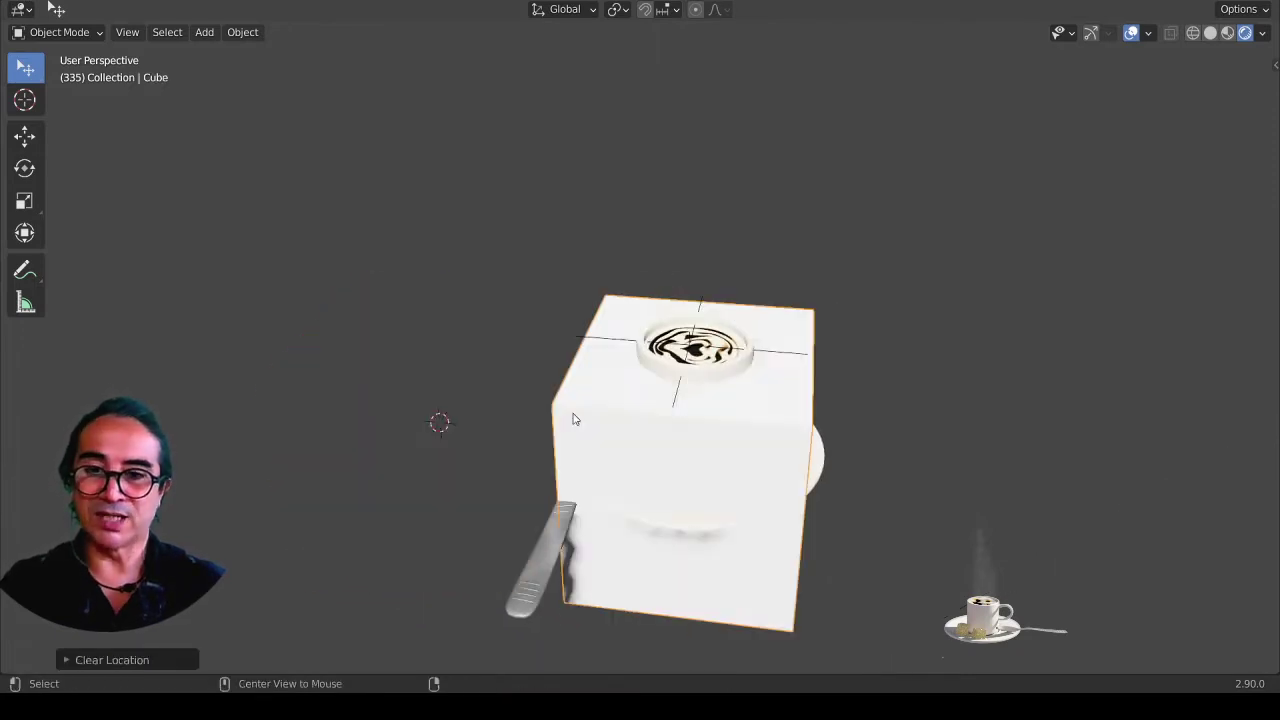
{"action": "left_click", "coordinate": [1209, 34]}
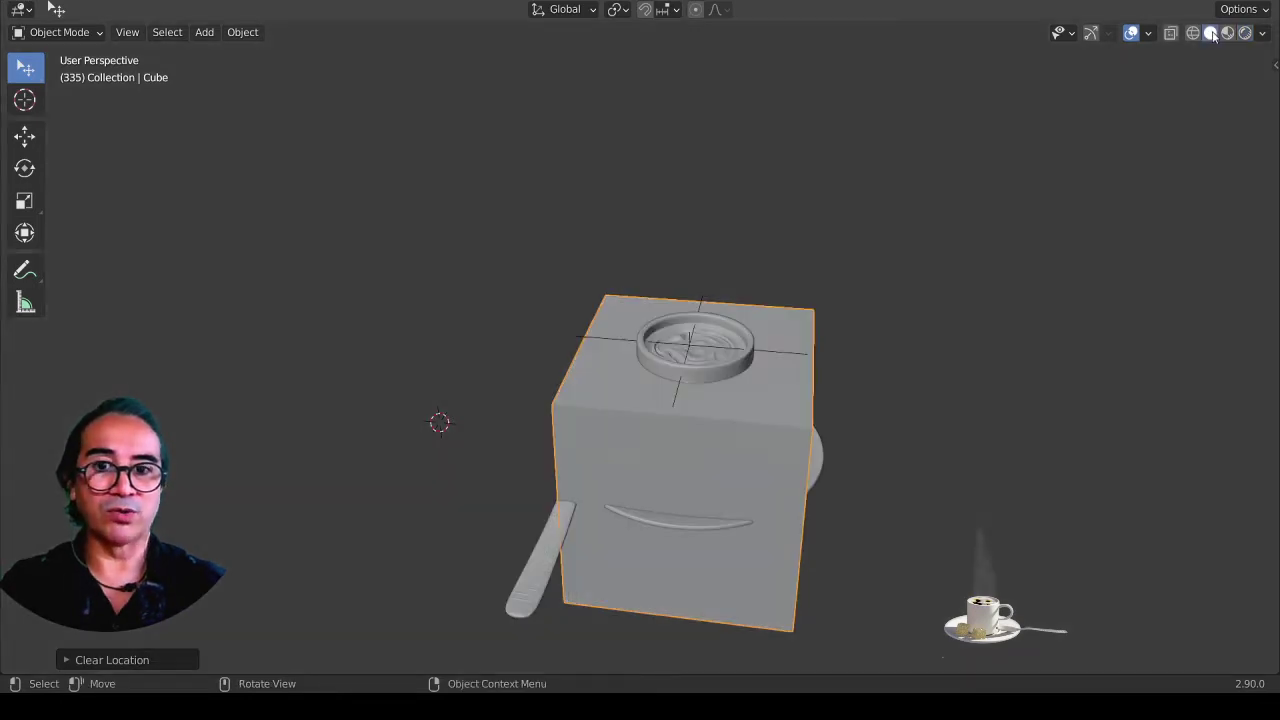
{"action": "mouse_move", "coordinate": [771, 495]}
{"action": "middle_mouse_down"}
{"action": "mouse_move", "coordinate": [554, 455]}
{"action": "mouse_move", "coordinate": [665, 446]}
{"action": "middle_mouse_up"}
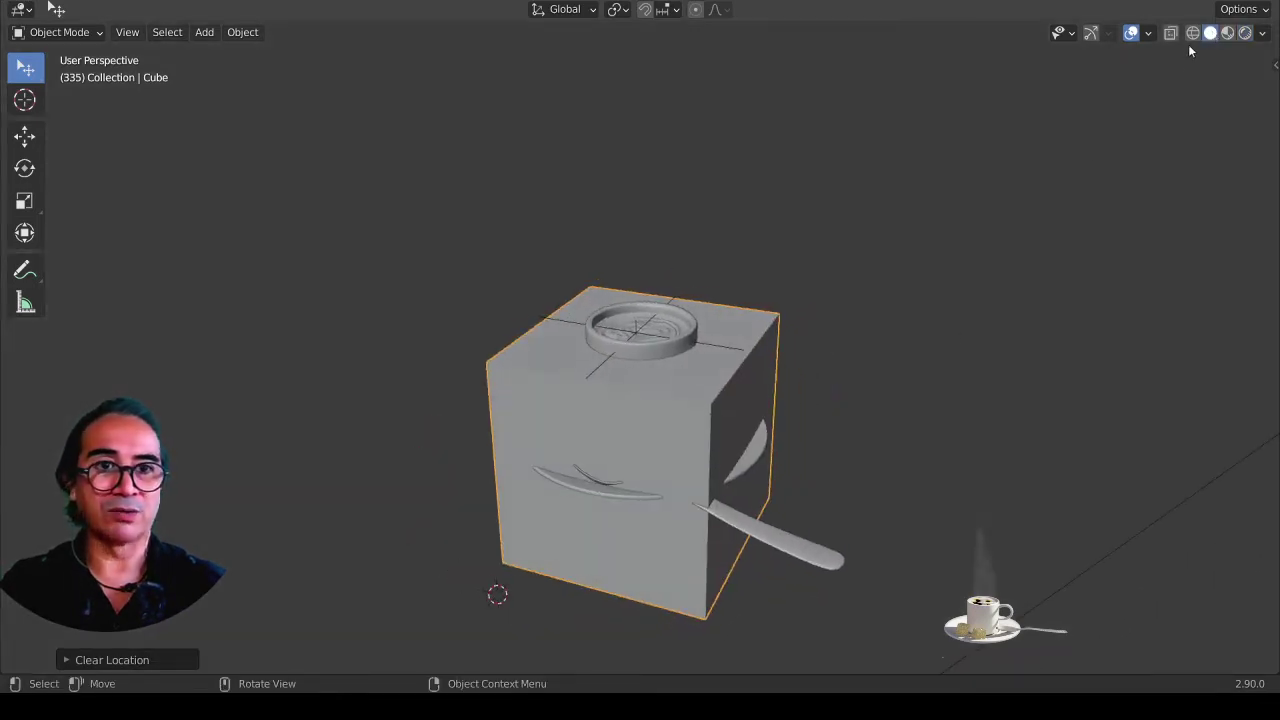
{"action": "key", "text": "g"}
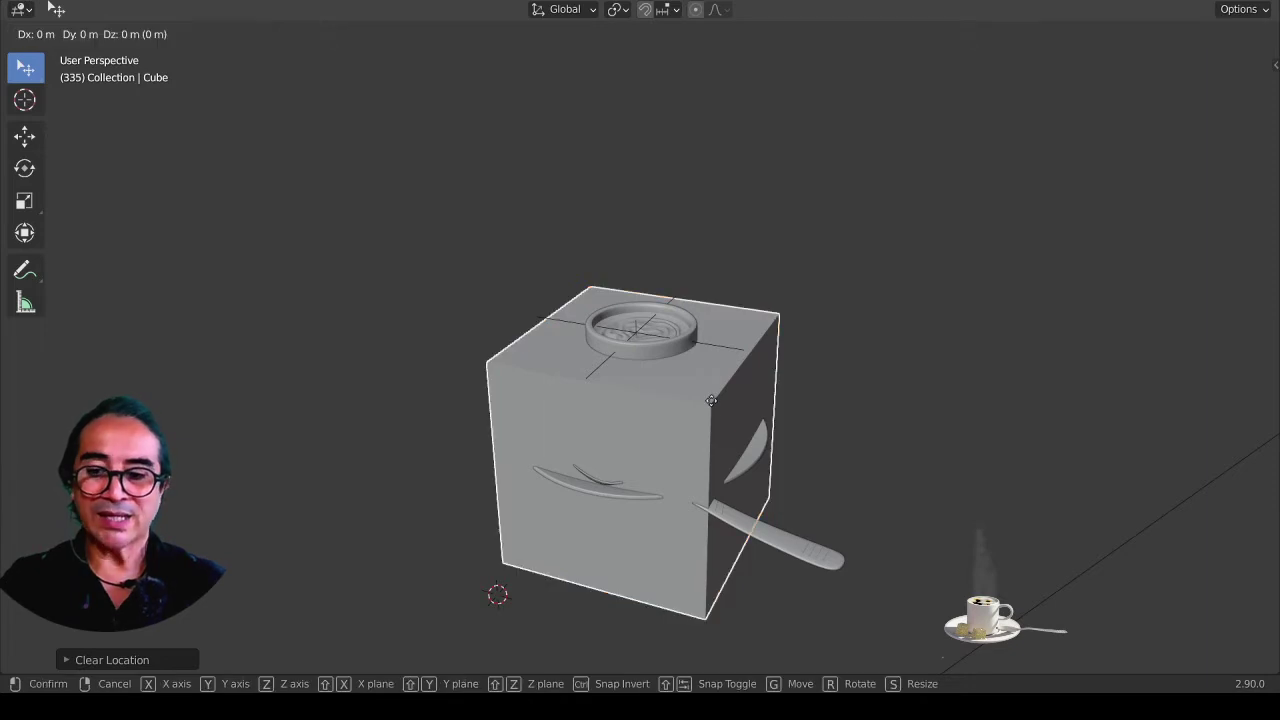
{"action": "key", "text": "z"}
{"action": "left_click", "coordinate": [690, 208]}
{"action": "middle_click_drag", "start_coordinate": [767, 349], "coordinate": [912, 452]}
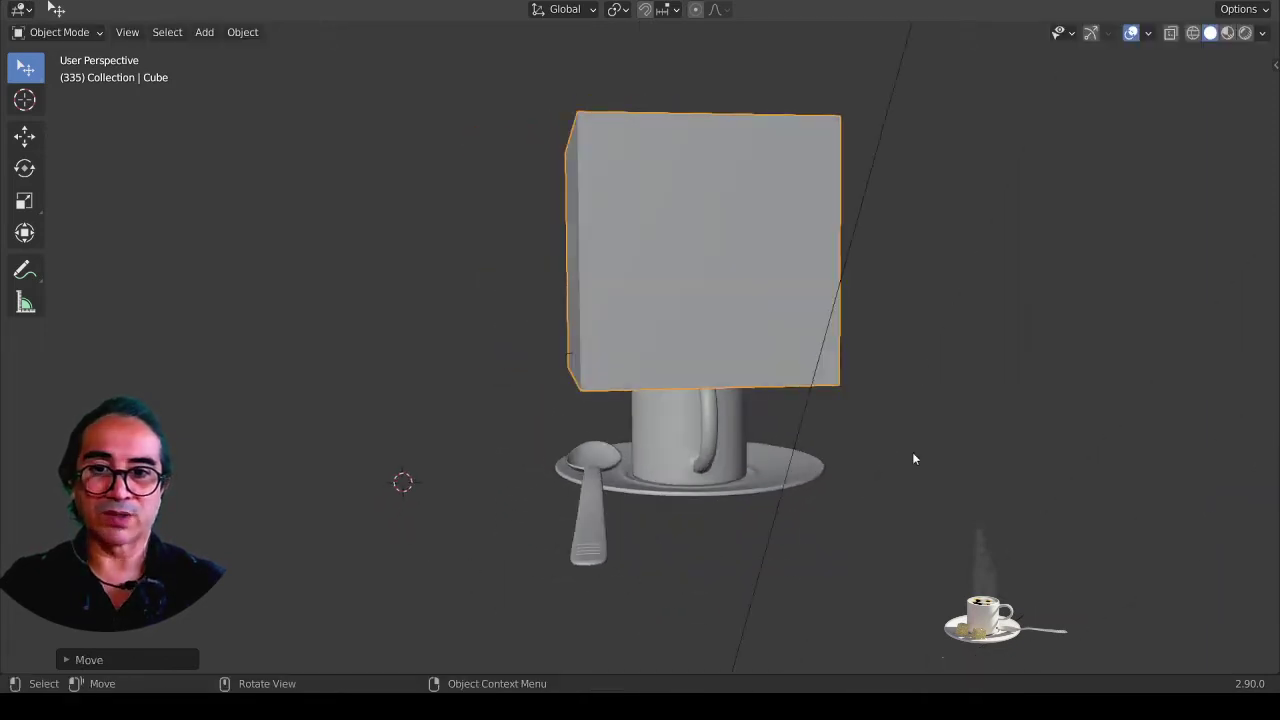
Step: Shrink the cube and lower it so it rests just above the mug's rim
{"action": "key", "text": "s"}
{"action": "left_click", "coordinate": [785, 395]}
{"action": "key", "text": "g"}
{"action": "key", "text": "z"}
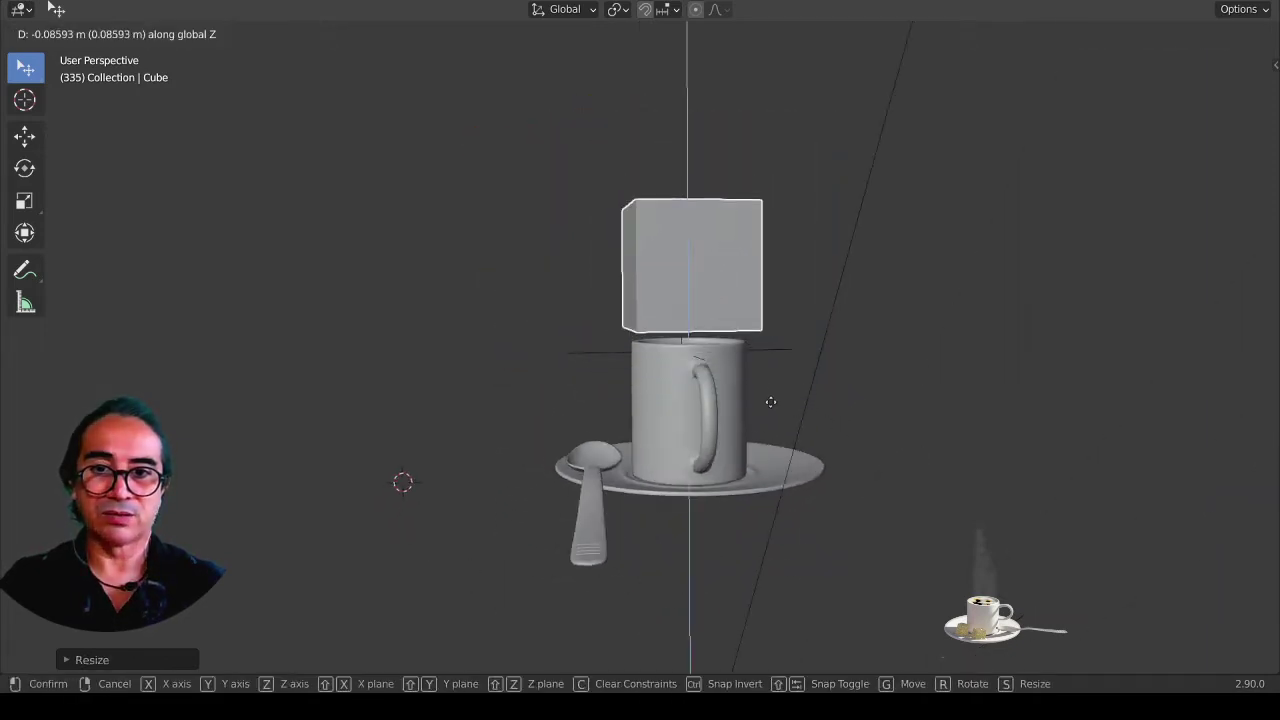
{"action": "left_click", "coordinate": [815, 426]}
{"action": "key", "text": "s"}
{"action": "left_click", "coordinate": [819, 428]}
{"action": "key", "text": "g"}
{"action": "key", "text": "z"}
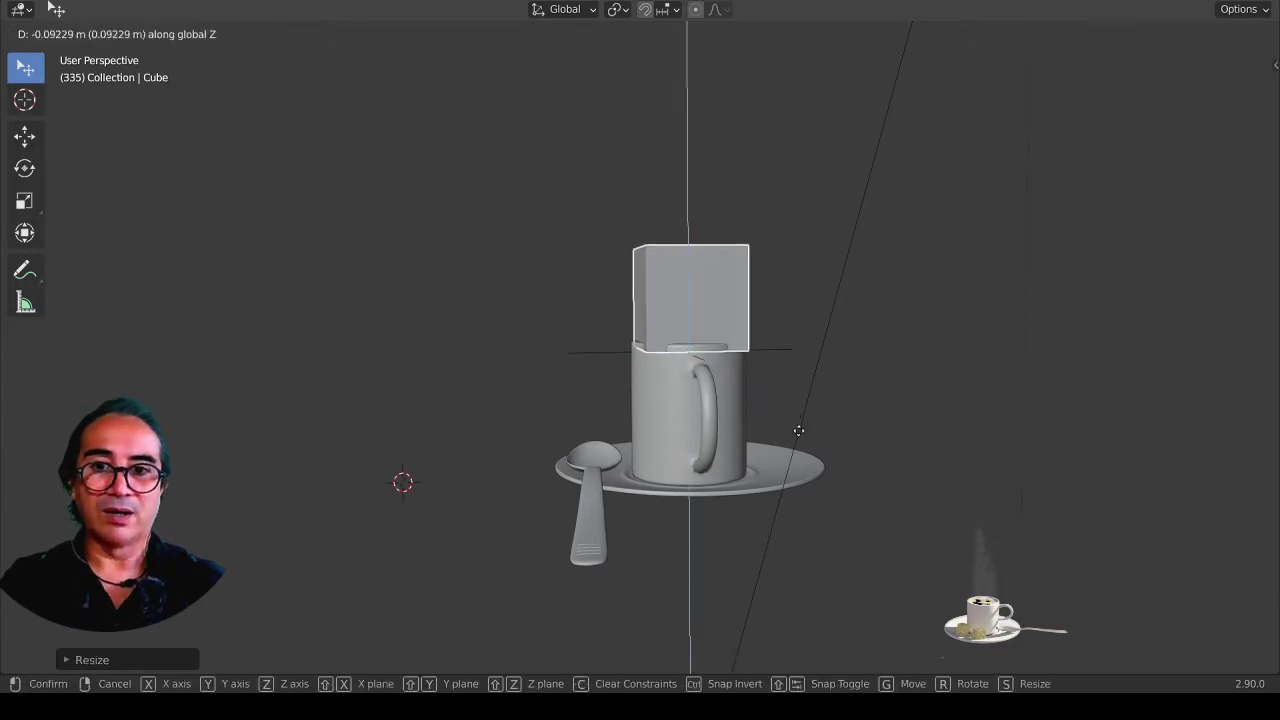
{"action": "left_click", "coordinate": [803, 434]}
{"action": "mouse_move", "coordinate": [803, 434]}
{"action": "middle_mouse_down"}
{"action": "mouse_move", "coordinate": [604, 416]}
{"action": "mouse_move", "coordinate": [671, 457]}
{"action": "mouse_move", "coordinate": [579, 492]}
{"action": "middle_mouse_up"}
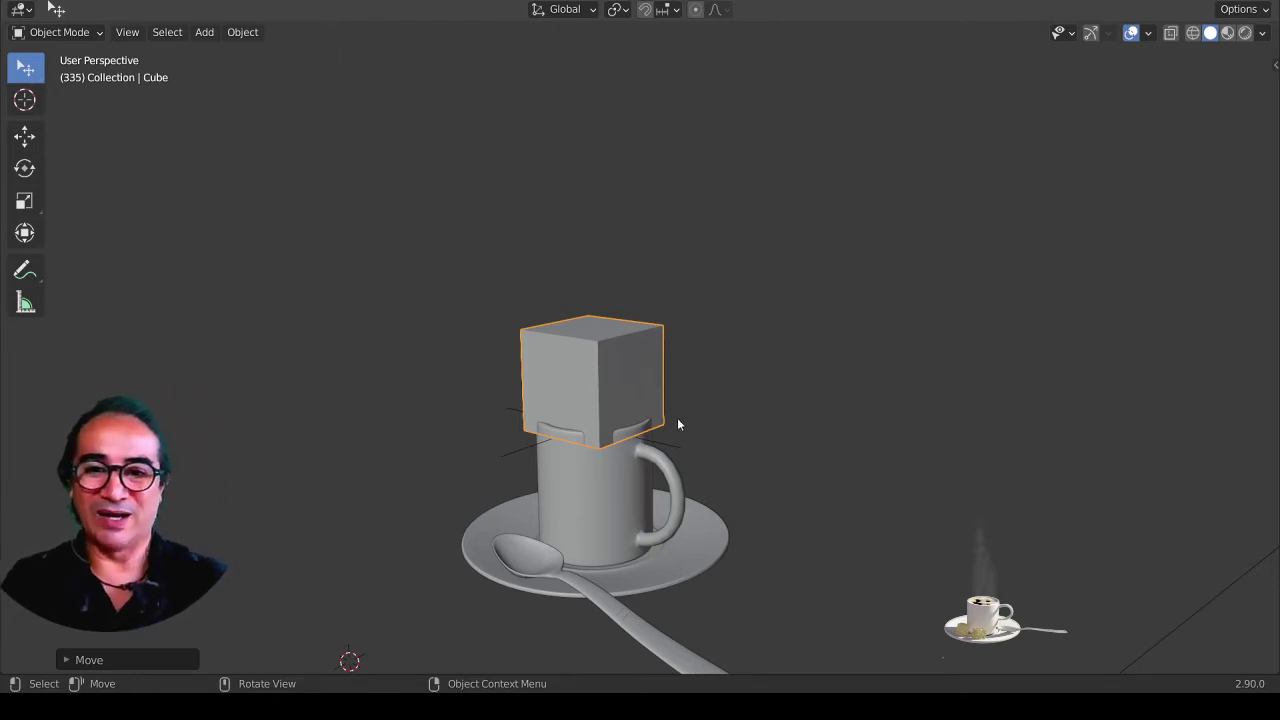
Step: In Edit Mode, pull the cube's top face straight up along Z into a tall narrow column
{"action": "middle_click_drag", "start_coordinate": [677, 420], "coordinate": [533, 323]}
{"action": "key", "text": "Tab"}
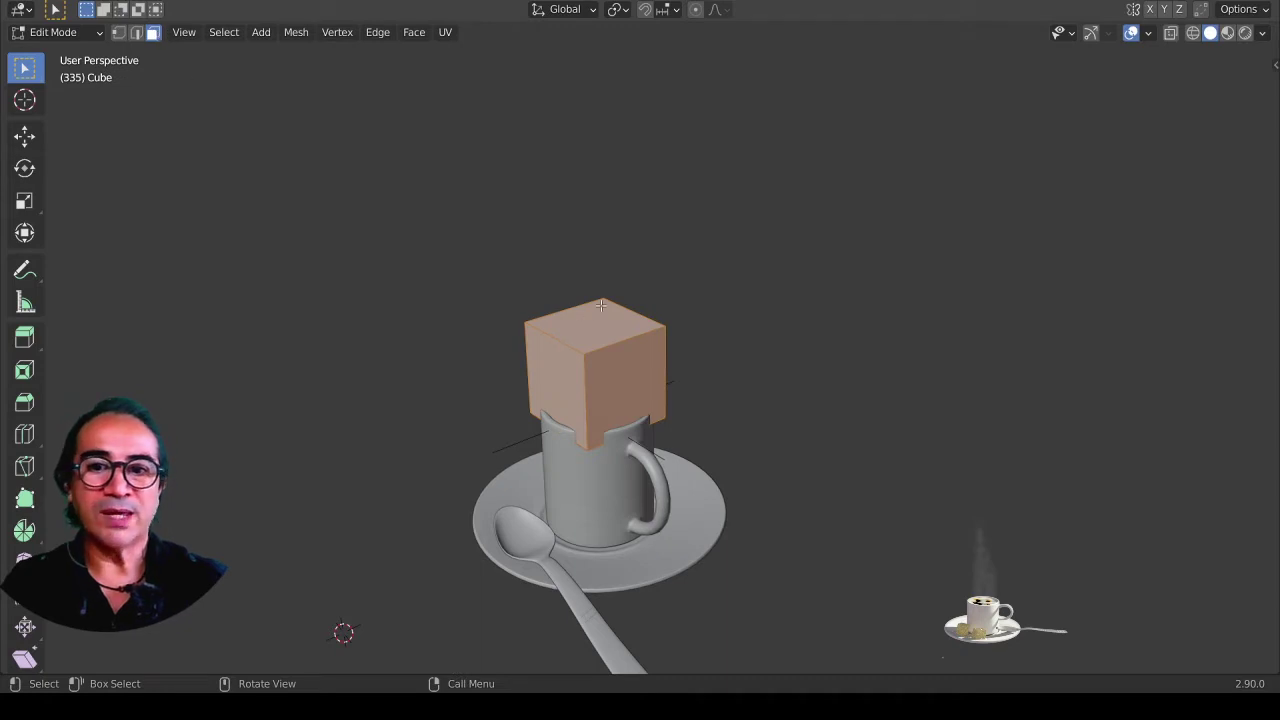
{"action": "key", "text": "alt+a"}
{"action": "mouse_move", "coordinate": [751, 518]}
{"action": "middle_mouse_down"}
{"action": "mouse_move", "coordinate": [753, 503]}
{"action": "mouse_move", "coordinate": [665, 527]}
{"action": "middle_mouse_up"}
{"action": "scroll", "coordinate": [760, 534], "scroll_direction": "up", "scroll_amount": 2}
{"action": "scroll", "coordinate": [689, 289], "scroll_direction": "down", "scroll_amount": 2}
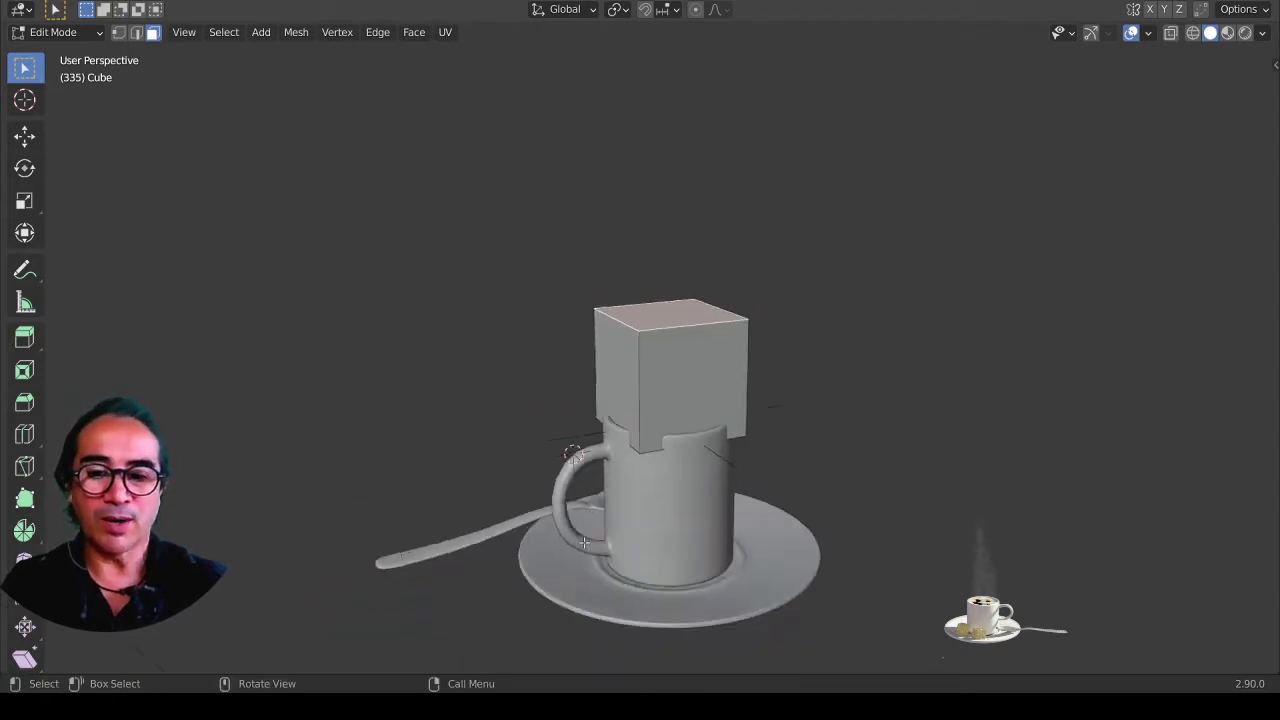
{"action": "scroll", "coordinate": [689, 289], "scroll_direction": "down", "scroll_amount": 2}
{"action": "key", "text": "g"}
{"action": "key", "text": "z"}
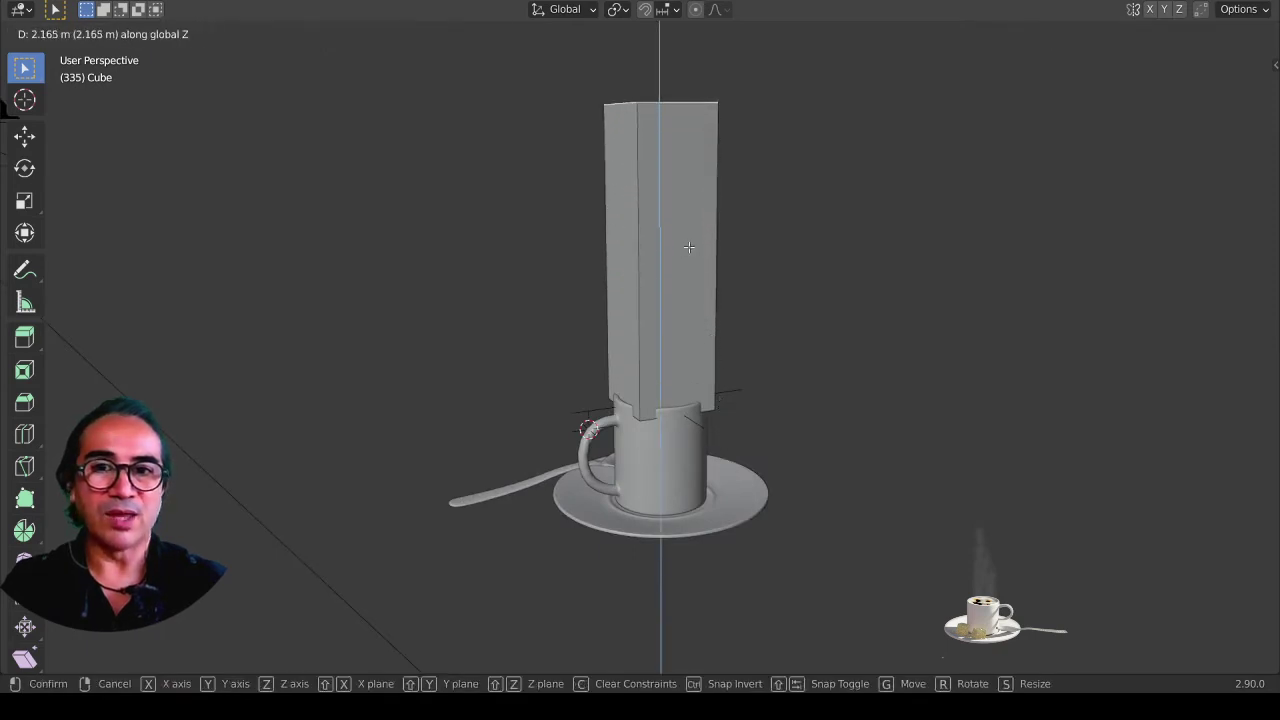
{"action": "left_click", "coordinate": [706, 300]}
{"action": "middle_click_drag", "start_coordinate": [789, 366], "coordinate": [803, 409]}
{"action": "scroll", "coordinate": [790, 440], "scroll_direction": "down", "scroll_amount": 2}
{"action": "middle_click_drag", "start_coordinate": [767, 465], "coordinate": [714, 387]}
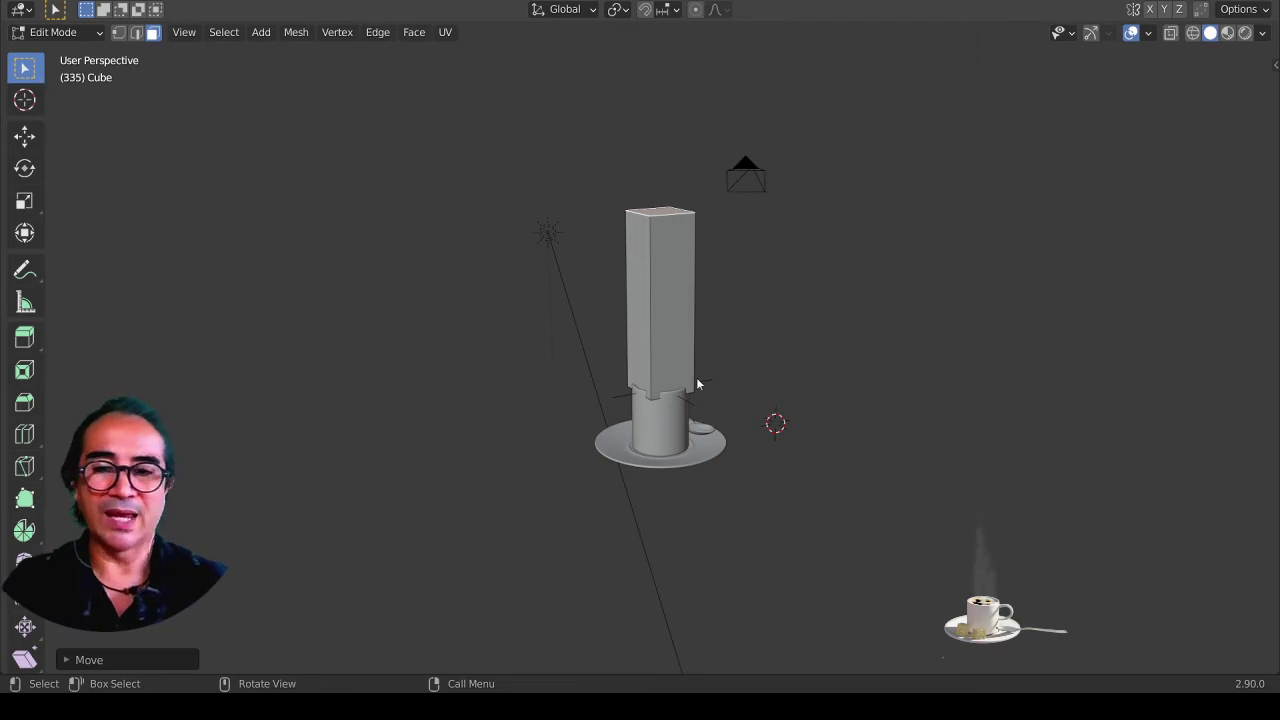
{"action": "key", "text": "Tab"}
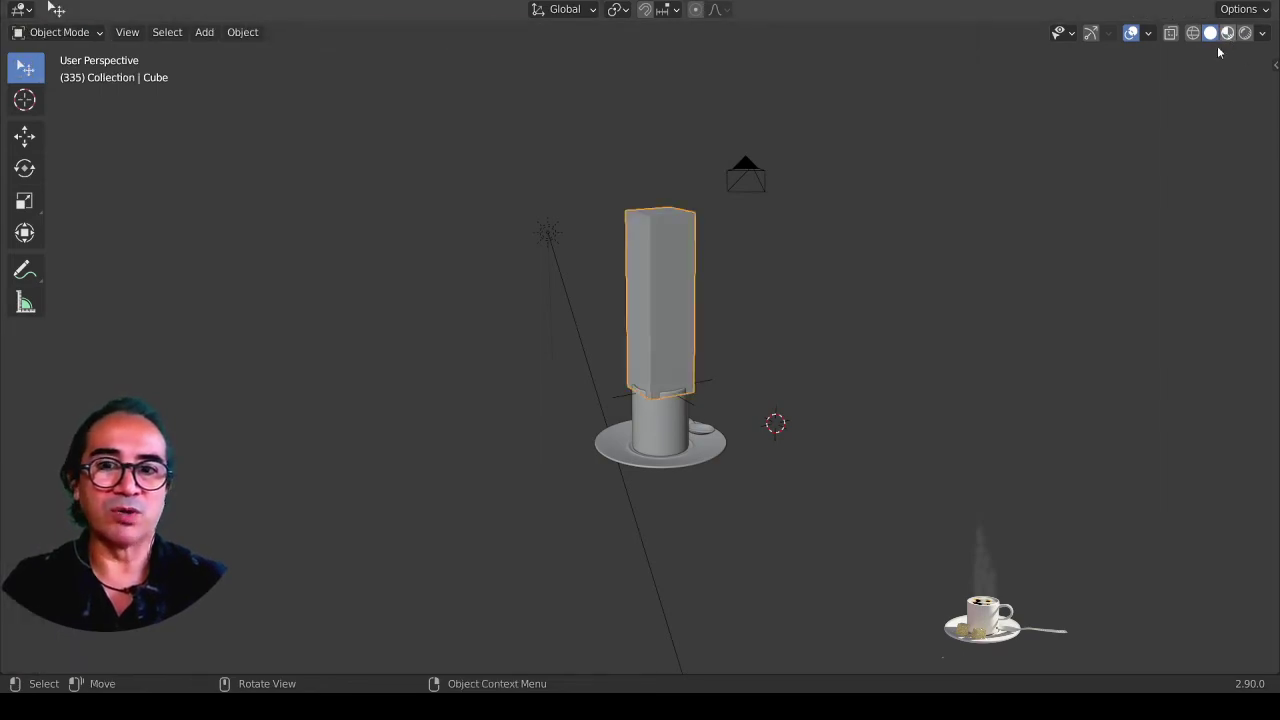
Step: Create a new material for the column and name it 'vapeur de cafe'
{"action": "left_click", "coordinate": [1227, 33]}
{"action": "middle_click_drag", "start_coordinate": [815, 419], "coordinate": [703, 200]}
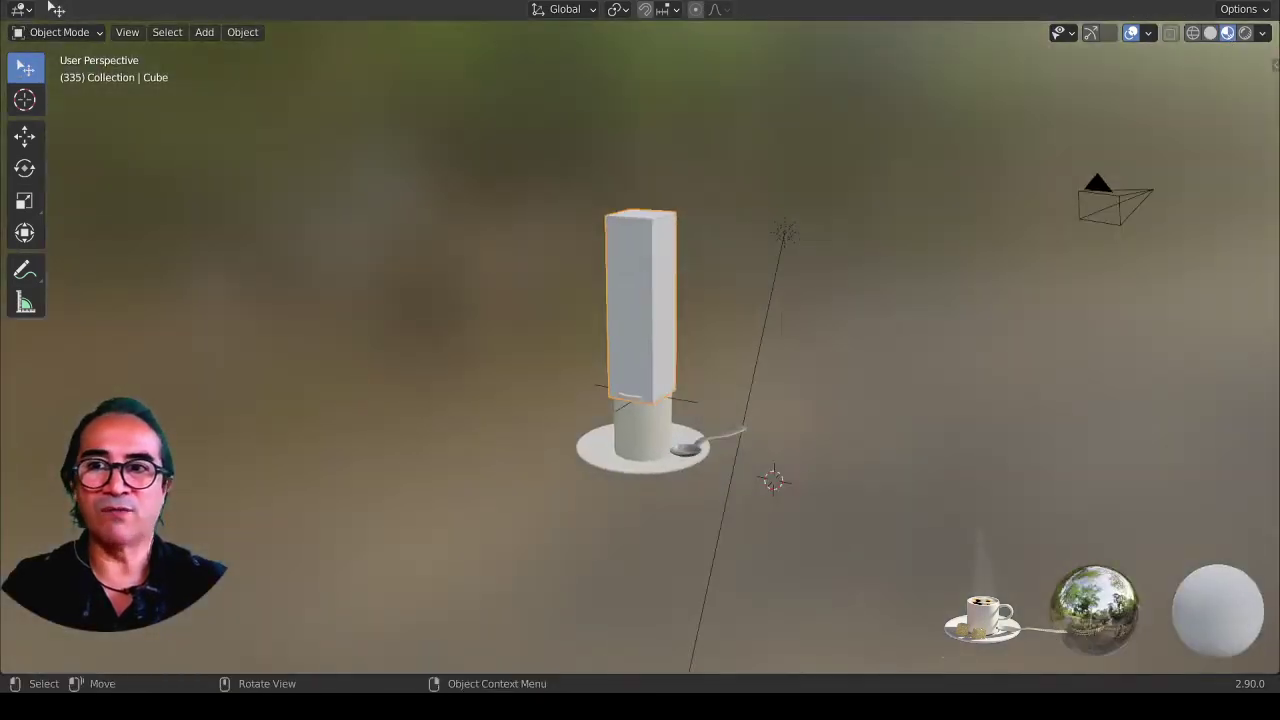
{"action": "key", "text": "ctrl+space"}
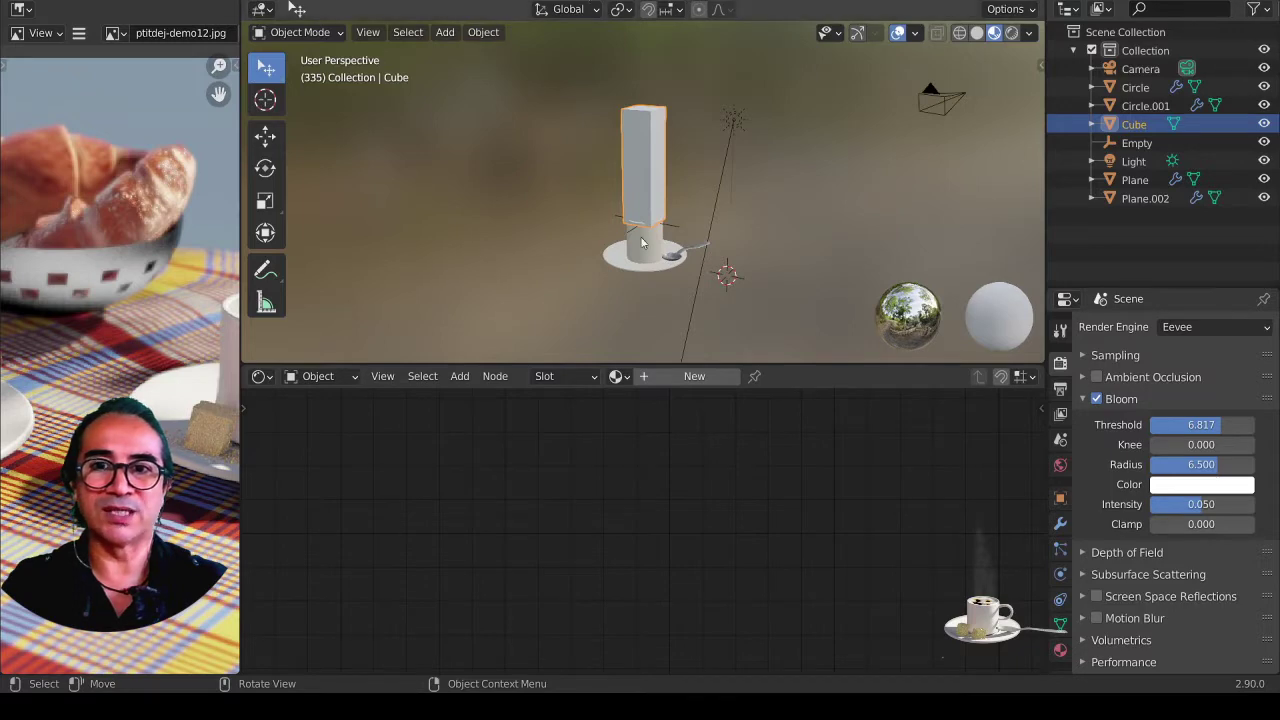
{"action": "scroll", "coordinate": [649, 262], "scroll_direction": "up", "scroll_amount": 4}
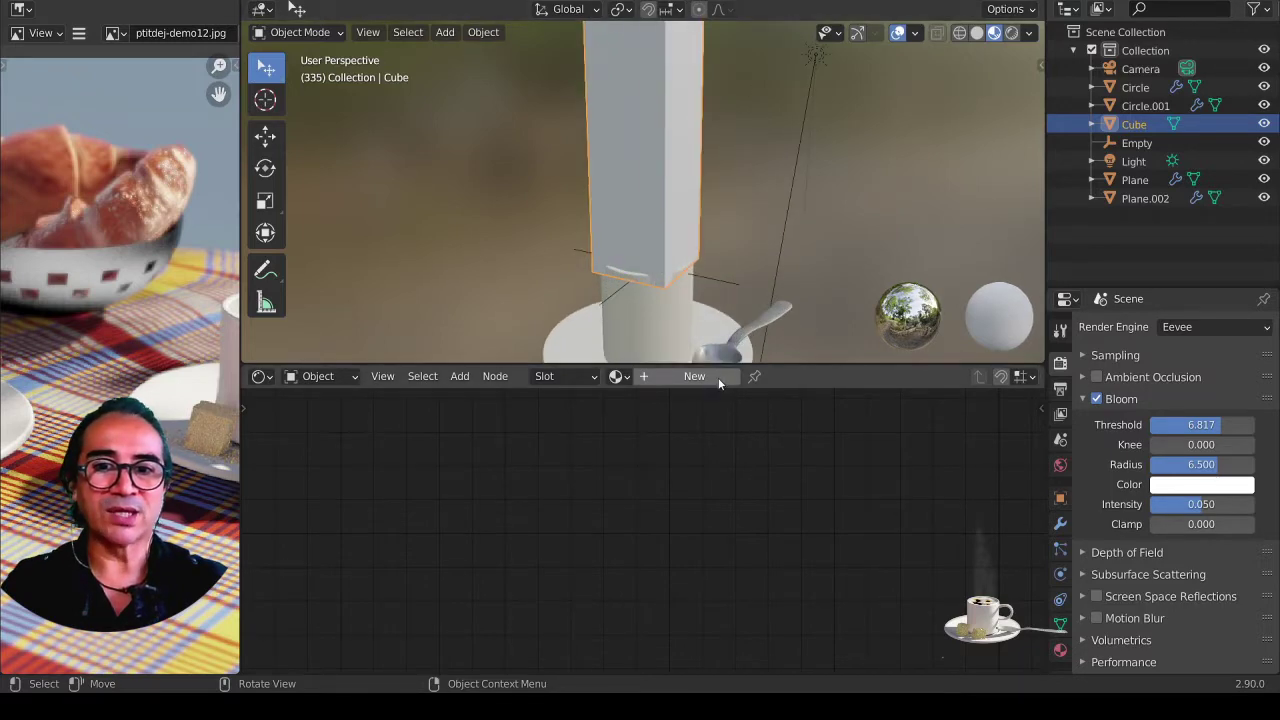
{"action": "scroll", "coordinate": [695, 248], "scroll_direction": "down", "scroll_amount": 4}
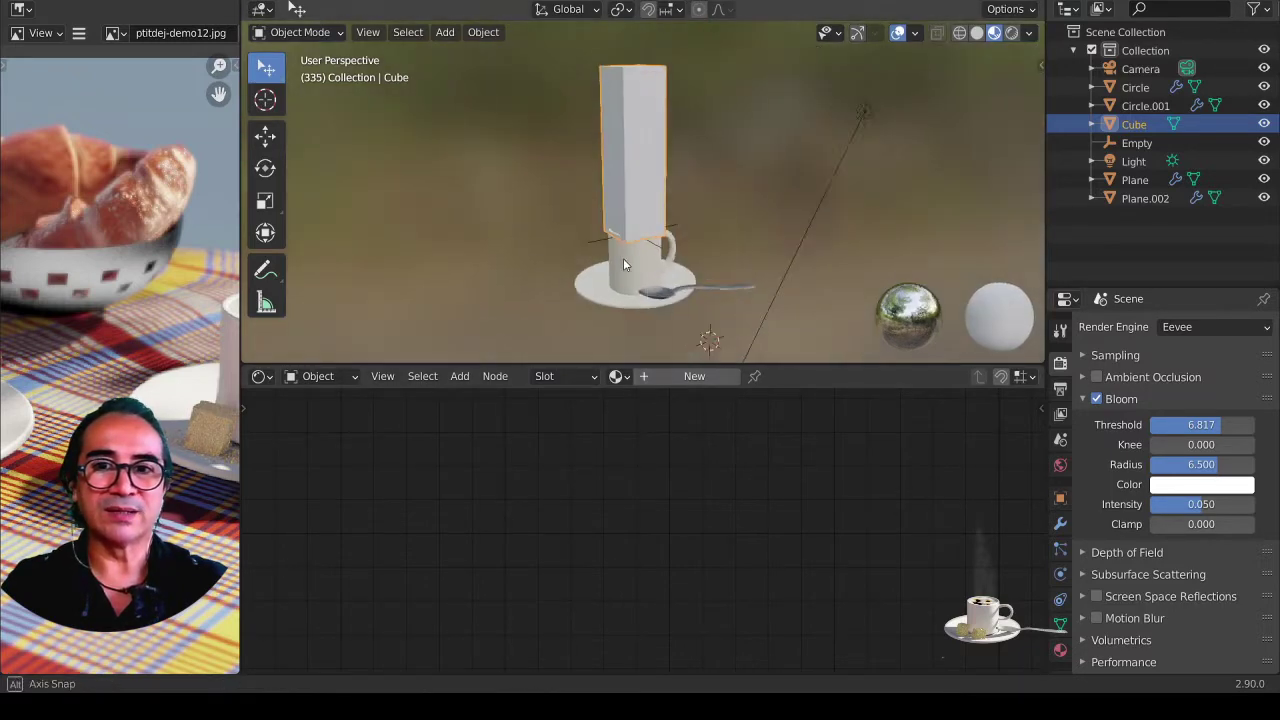
{"action": "left_click", "coordinate": [688, 378]}
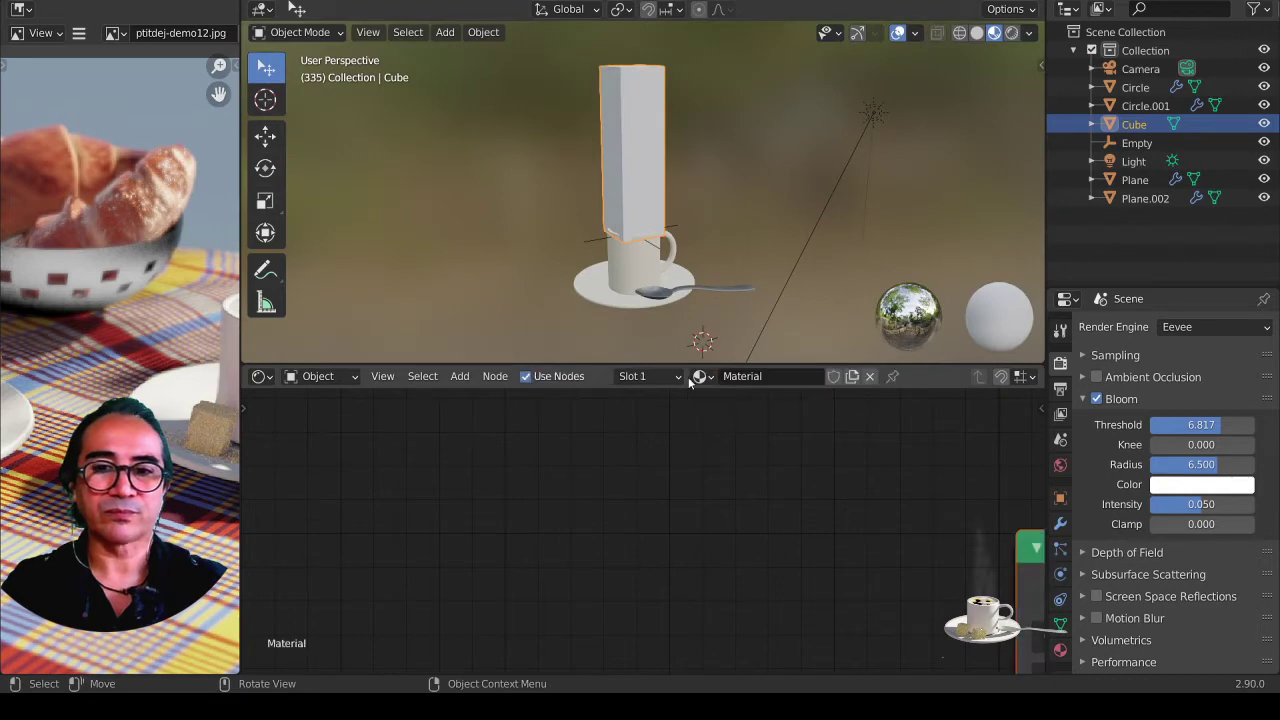
{"action": "left_click", "coordinate": [766, 377]}
{"action": "type", "text": "vapeur de cafe"}
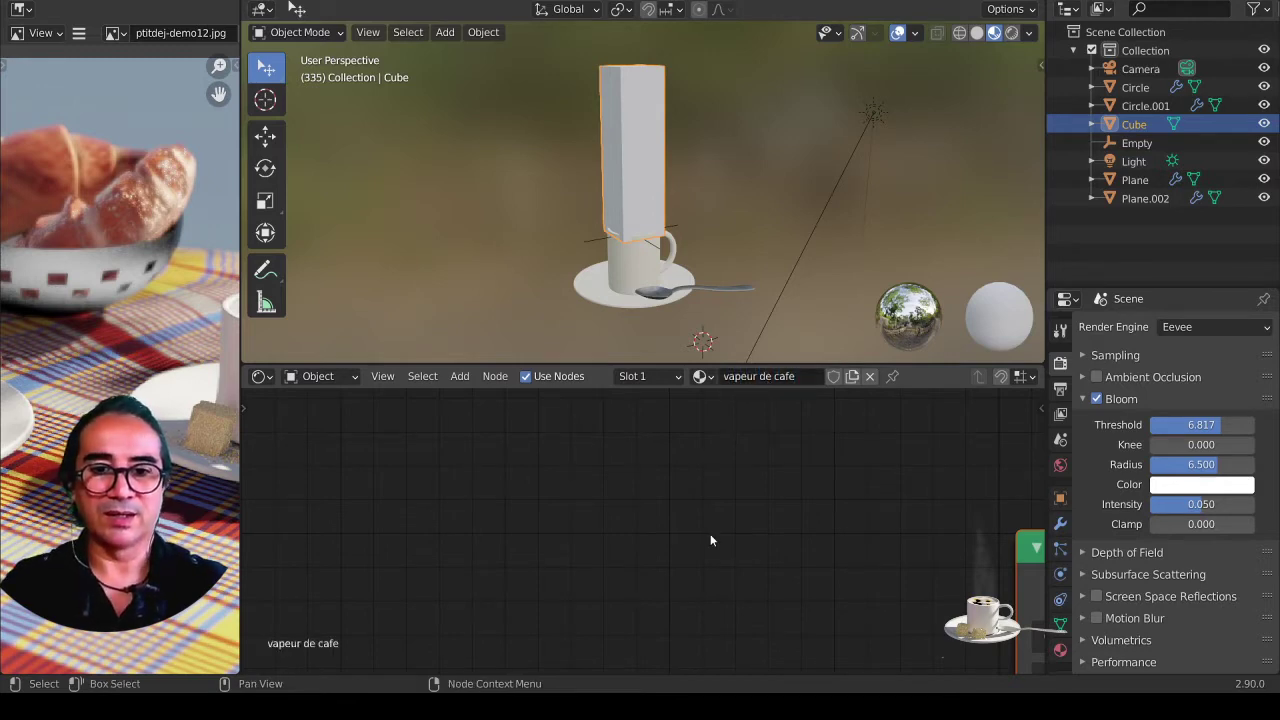
Step: In the maximized Shader Editor, delete the Principled BSDF, leaving only Material Output
{"action": "key", "text": "Home"}
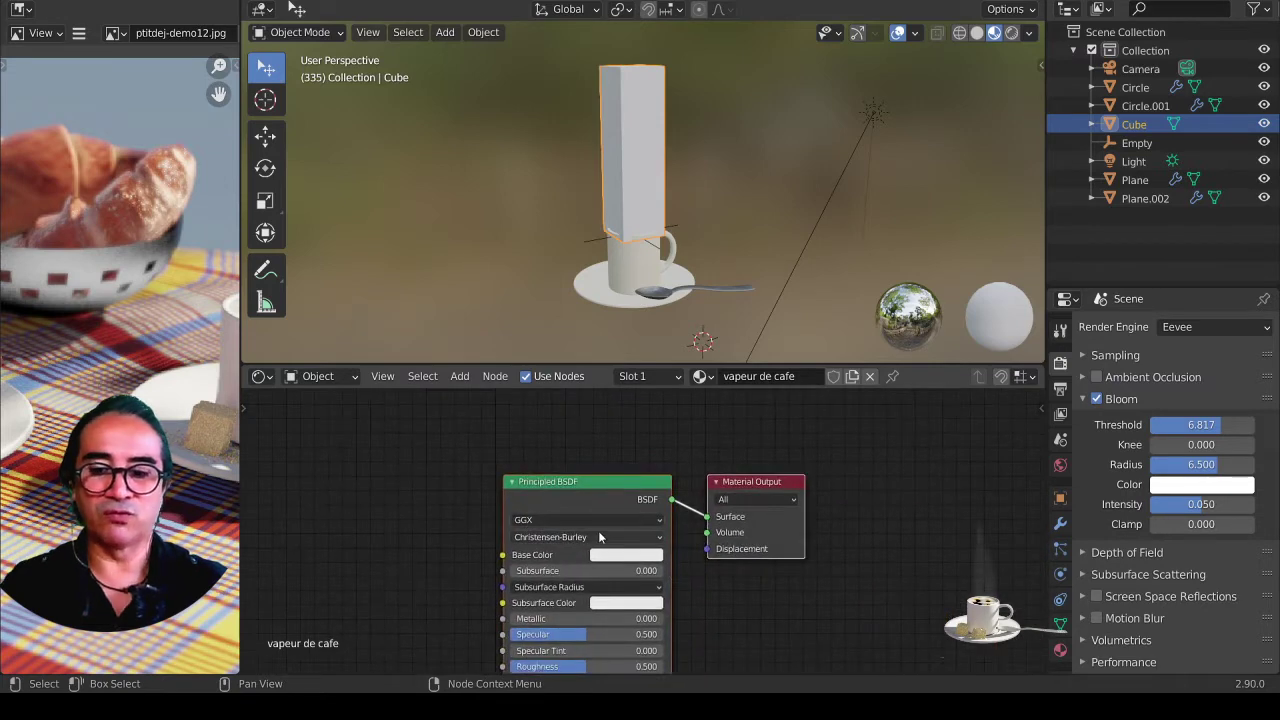
{"action": "key", "text": "ctrl+space"}
{"action": "middle_click_drag", "start_coordinate": [586, 497], "coordinate": [660, 380]}
{"action": "scroll", "coordinate": [650, 430], "scroll_direction": "down", "scroll_amount": 2}
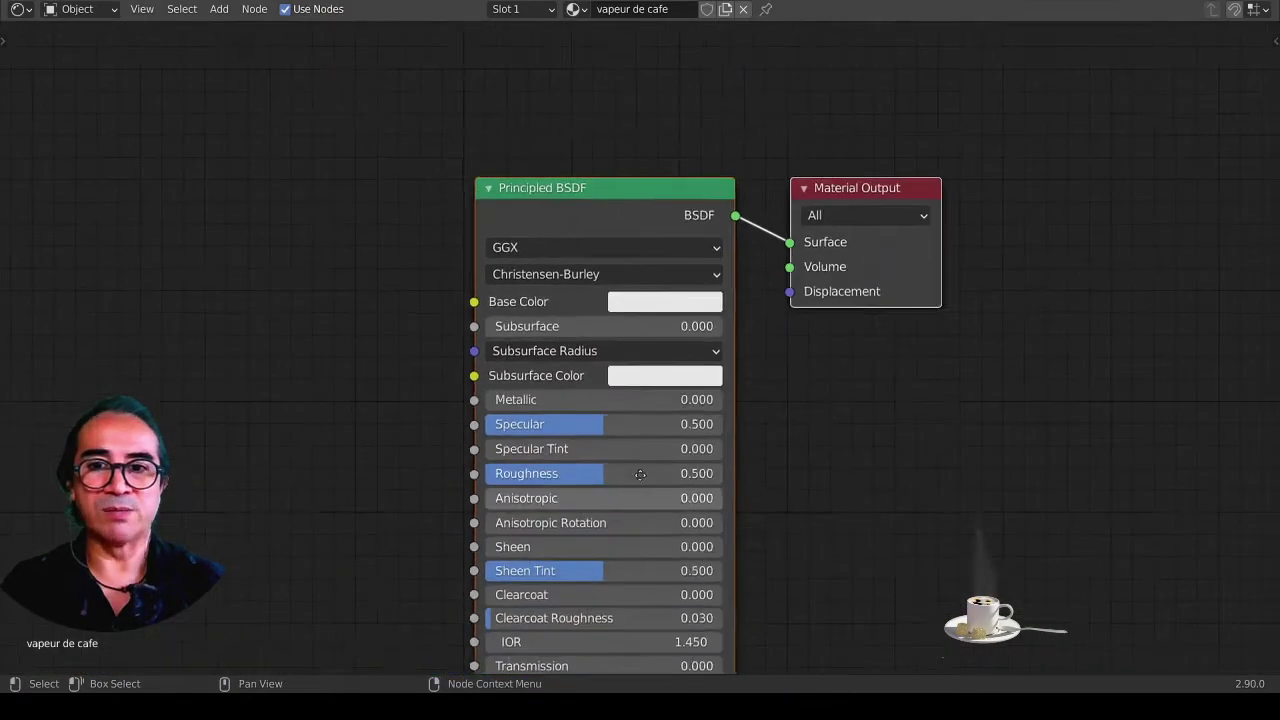
{"action": "middle_click_drag", "start_coordinate": [640, 474], "coordinate": [652, 370]}
{"action": "scroll", "coordinate": [646, 428], "scroll_direction": "down", "scroll_amount": 1}
{"action": "middle_click_drag", "start_coordinate": [646, 428], "coordinate": [624, 376]}
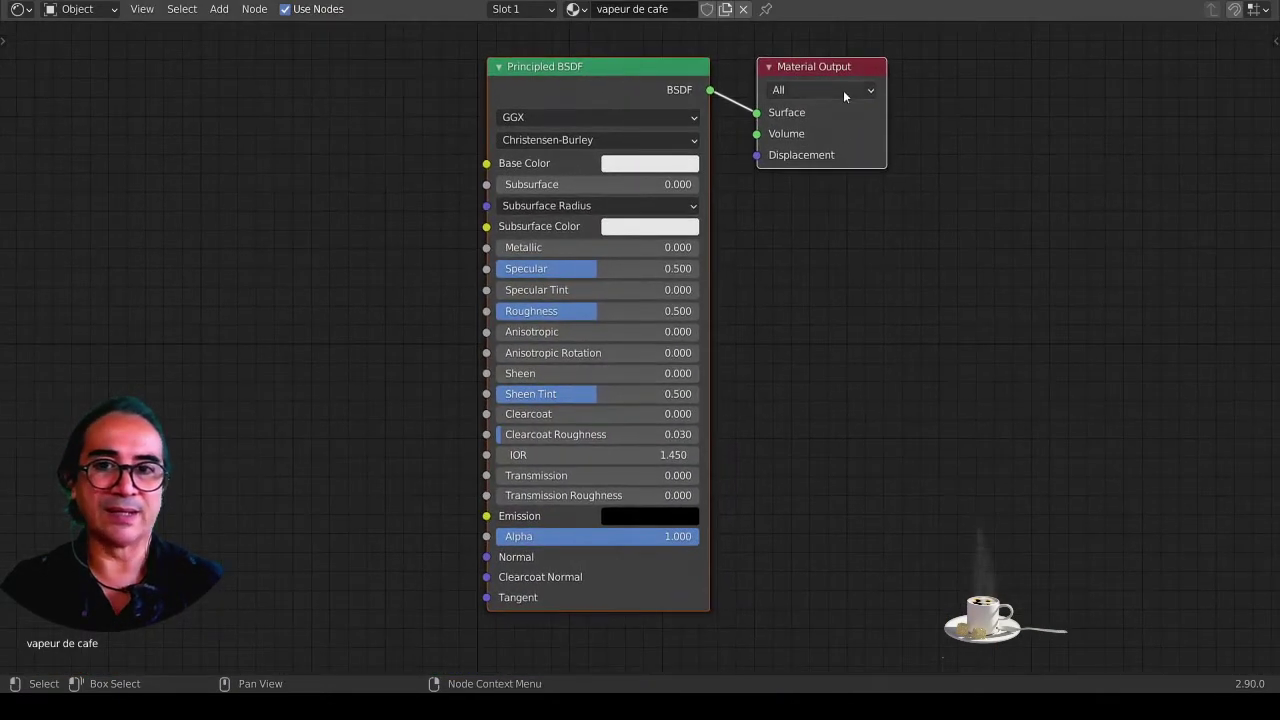
{"action": "key", "text": "g"}
{"action": "left_click", "coordinate": [791, 152]}
{"action": "left_click_drag", "start_coordinate": [833, 62], "coordinate": [910, 58]}
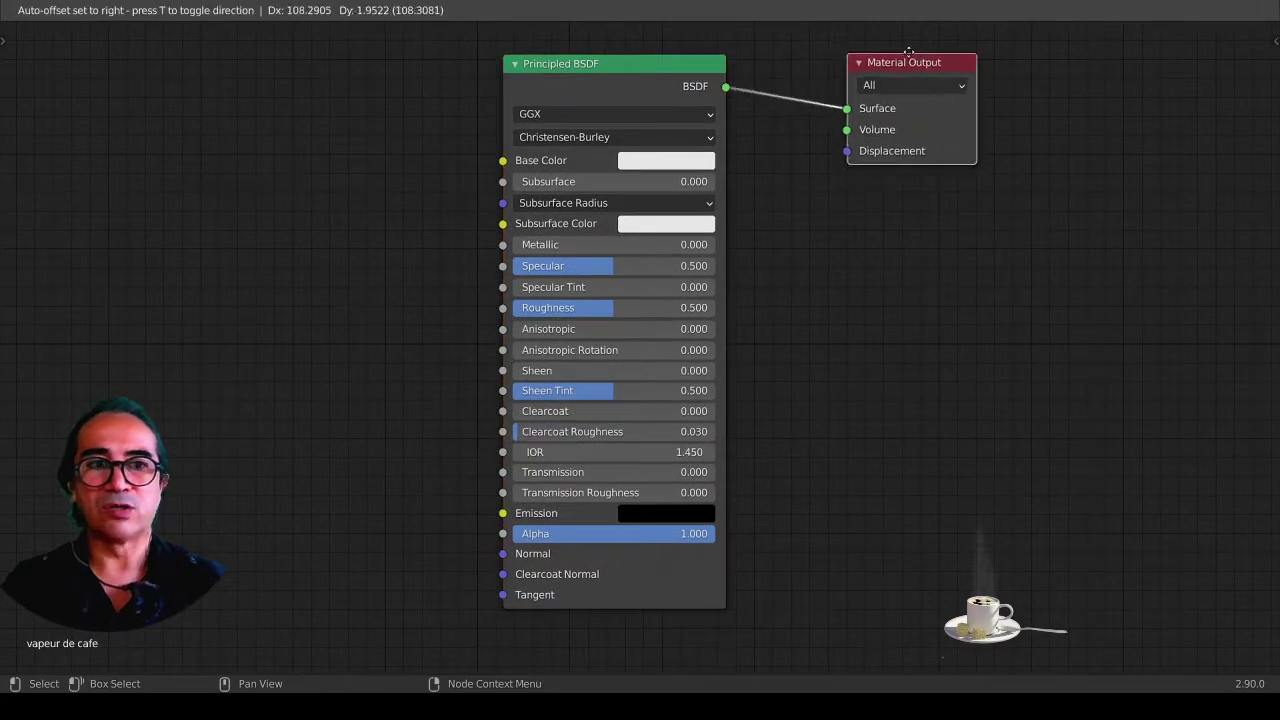
{"action": "mouse_move", "coordinate": [680, 87]}
{"action": "left_mouse_down"}
{"action": "mouse_move", "coordinate": [619, 90]}
{"action": "mouse_move", "coordinate": [665, 103]}
{"action": "mouse_move", "coordinate": [621, 113]}
{"action": "left_mouse_up"}
{"action": "key", "text": "x"}
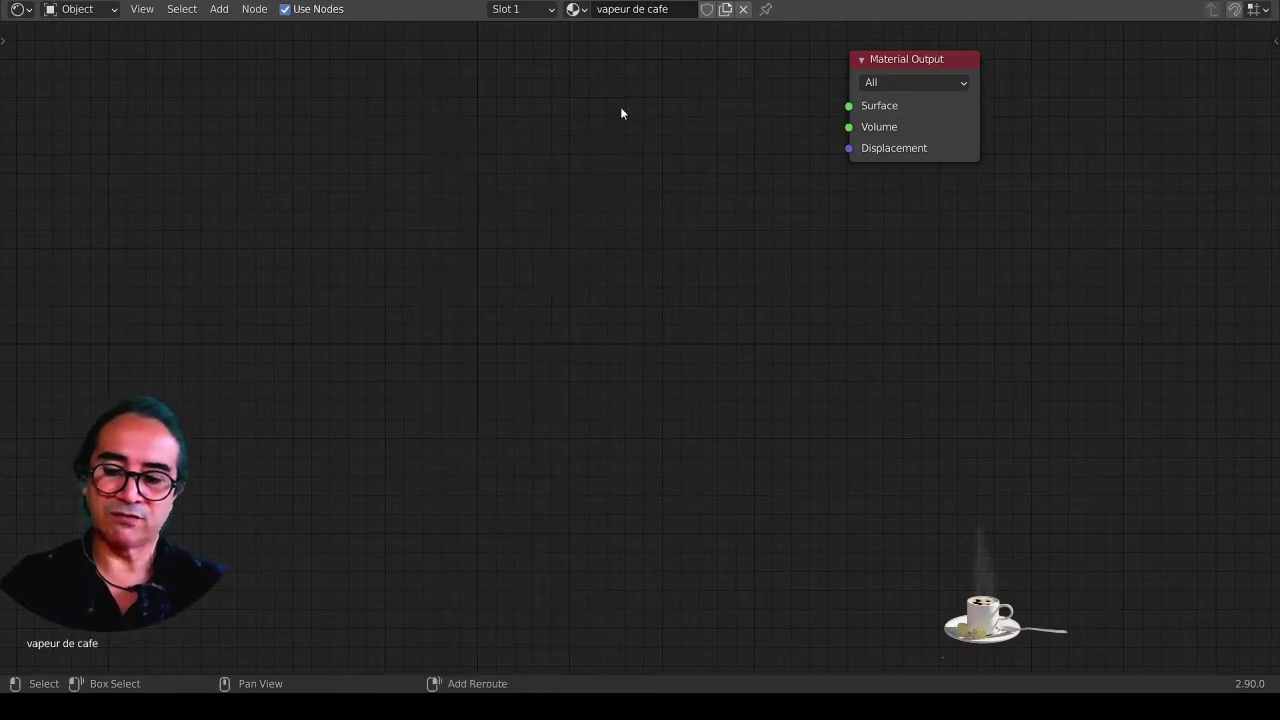
Step: Add a Principled Volume shader node beside the Material Output
{"action": "key", "text": "shift+a"}
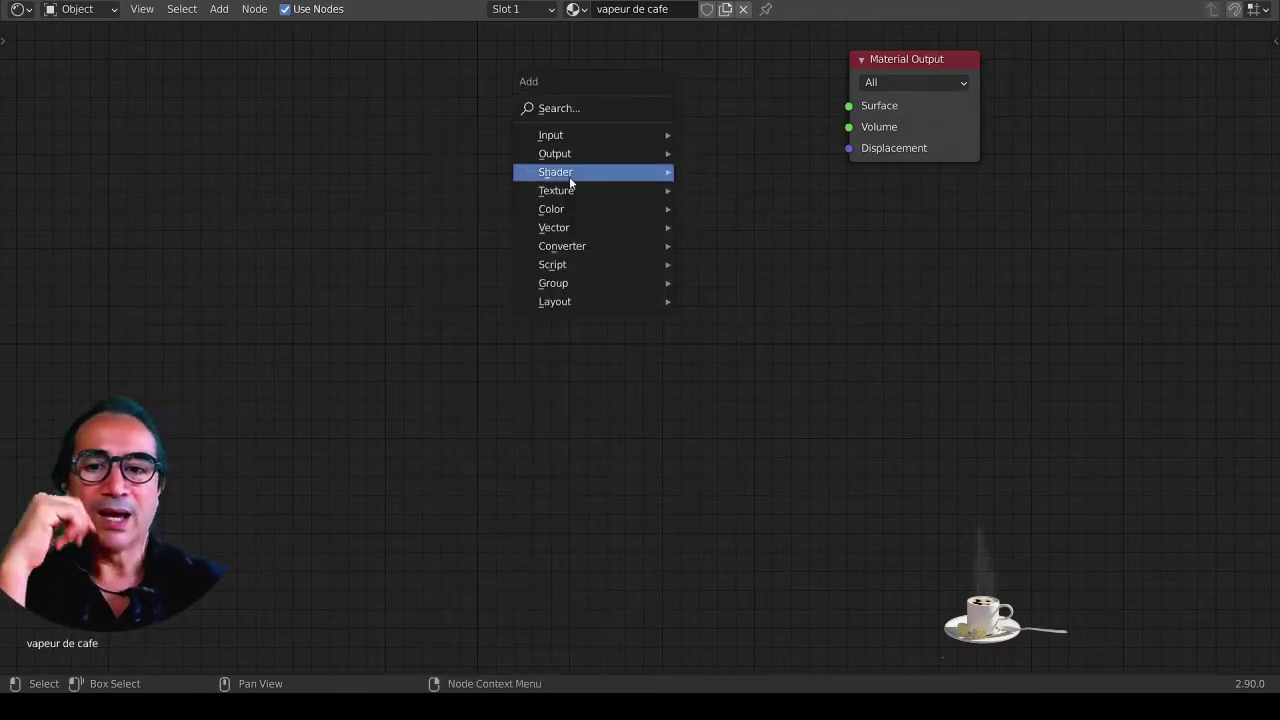
{"action": "mouse_move", "coordinate": [556, 172]}
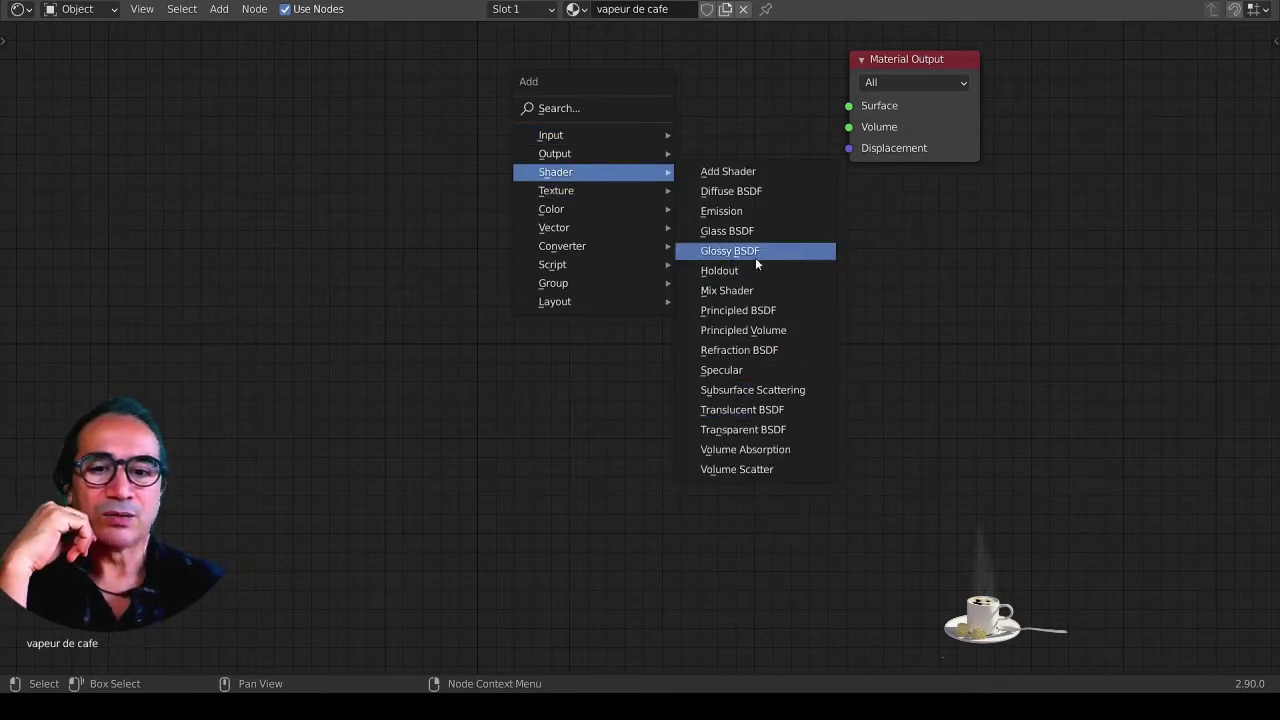
{"action": "left_click", "coordinate": [766, 331]}
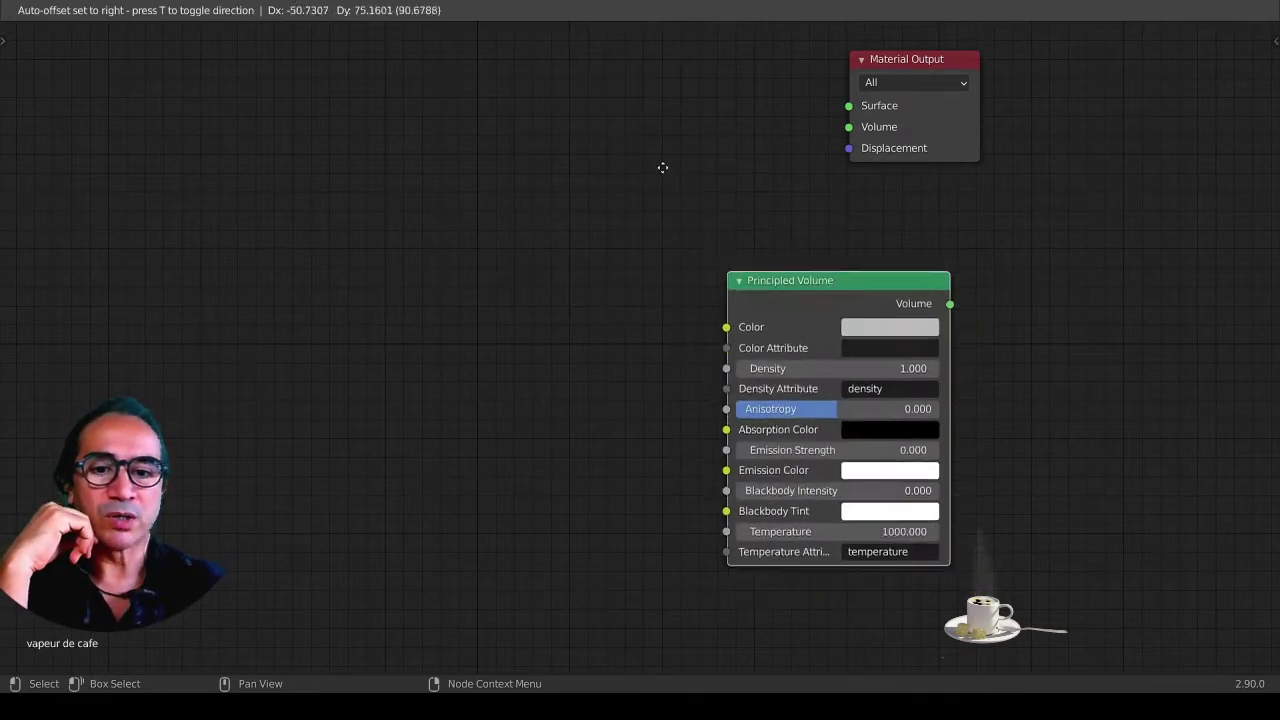
{"action": "left_click", "coordinate": [455, 123]}
{"action": "left_click_drag", "start_coordinate": [923, 63], "coordinate": [888, 120]}
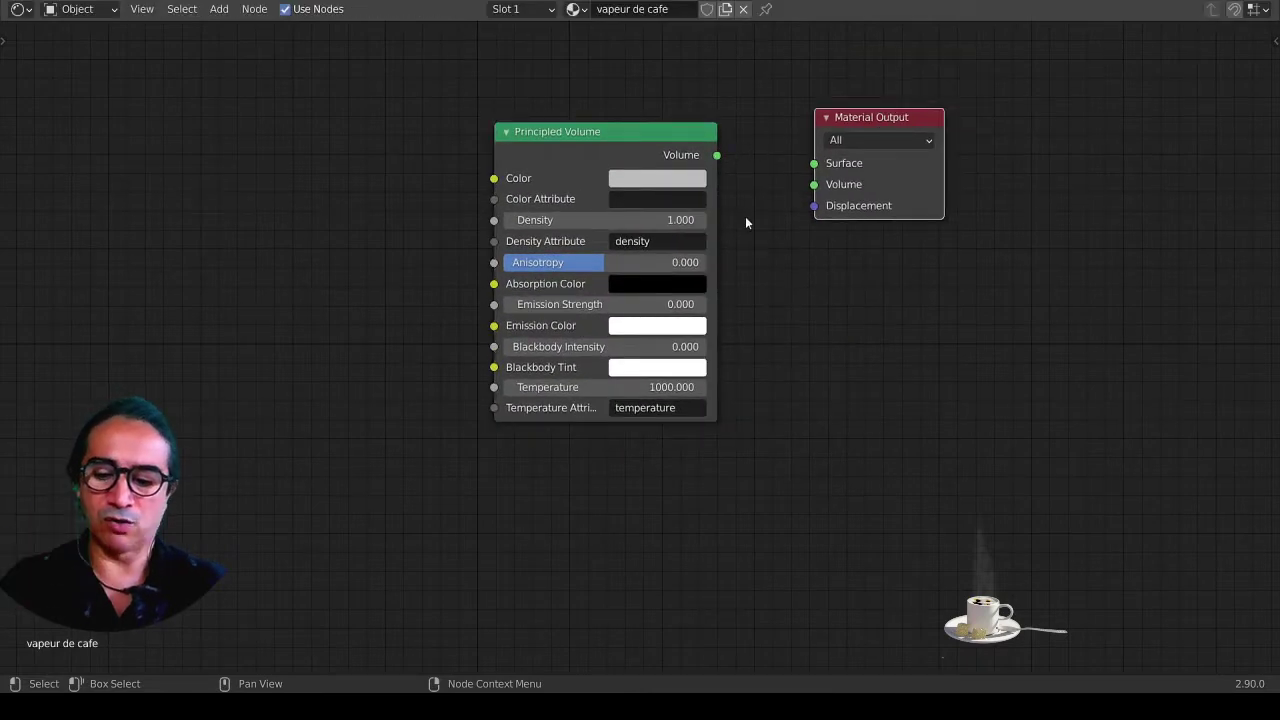
Step: Connect the Principled Volume output to Material Output's Volume socket and view the smoky column
{"action": "key", "text": "ctrl+space"}
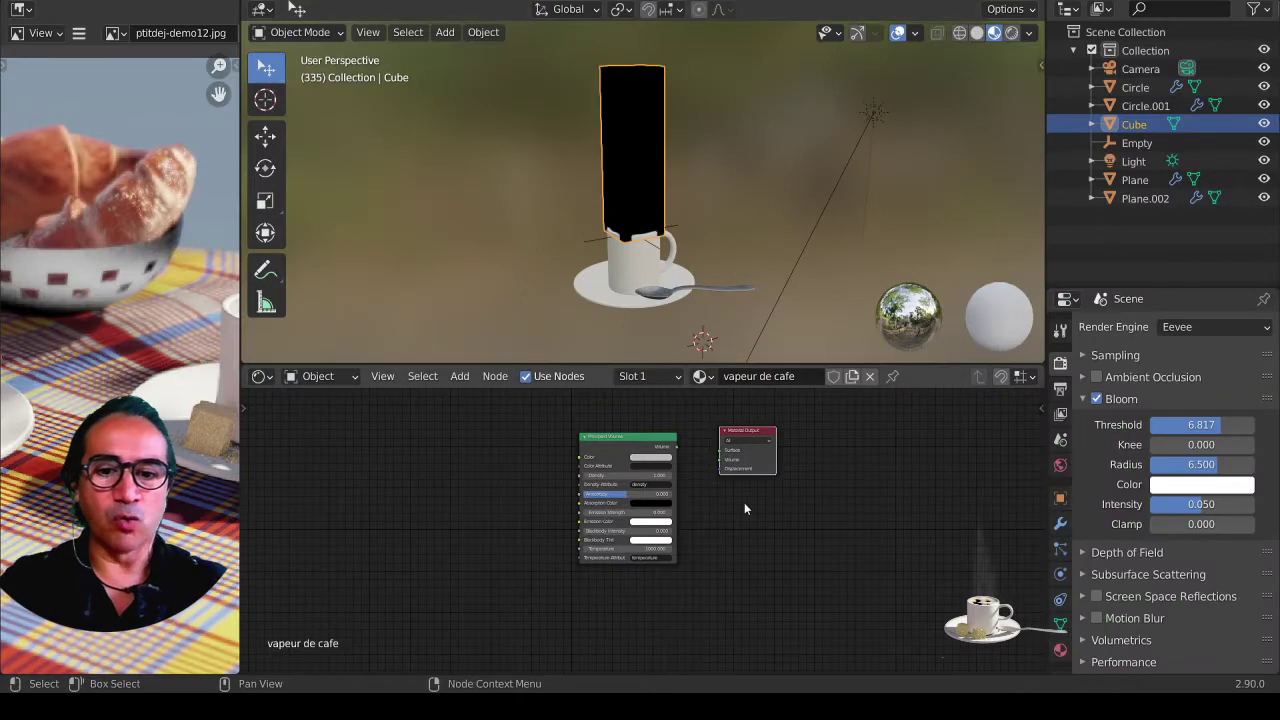
{"action": "scroll", "coordinate": [740, 470], "scroll_direction": "up", "scroll_amount": 2}
{"action": "mouse_move", "coordinate": [737, 466]}
{"action": "middle_mouse_down"}
{"action": "mouse_move", "coordinate": [644, 532]}
{"action": "mouse_move", "coordinate": [585, 467]}
{"action": "middle_mouse_up"}
{"action": "scroll", "coordinate": [585, 467], "scroll_direction": "up", "scroll_amount": 1}
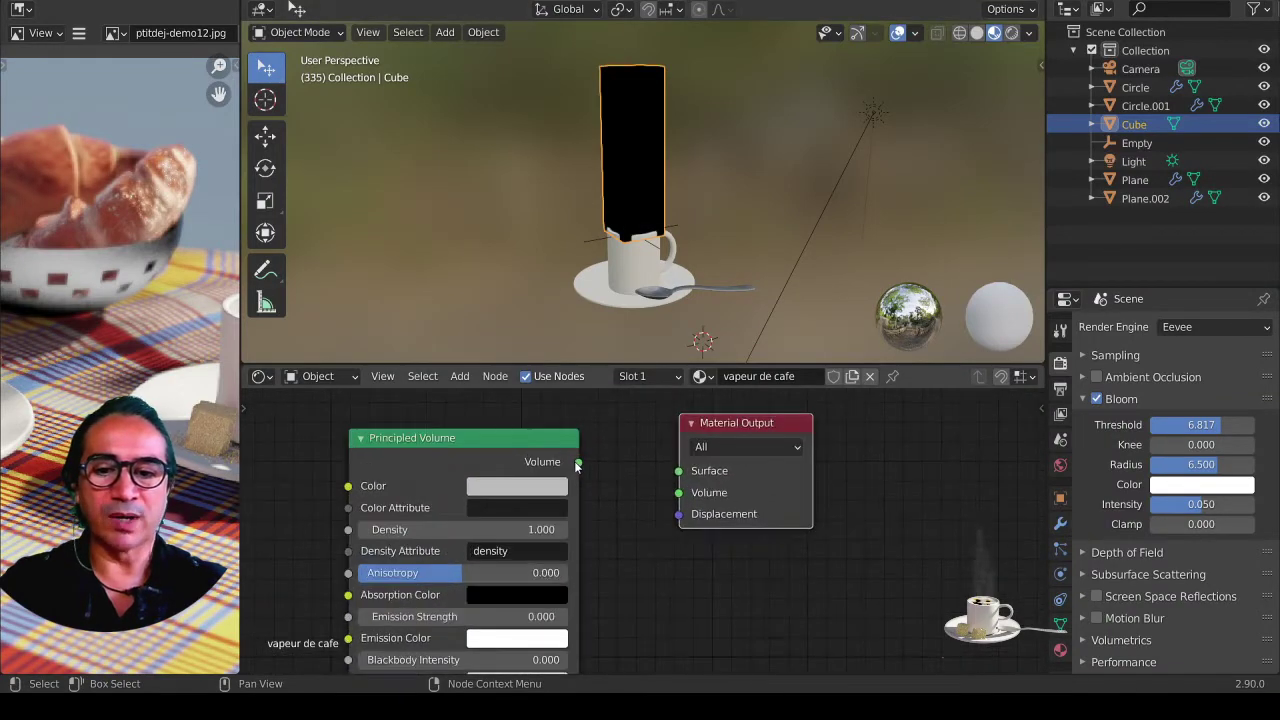
{"action": "left_click_drag", "start_coordinate": [577, 463], "coordinate": [613, 486]}
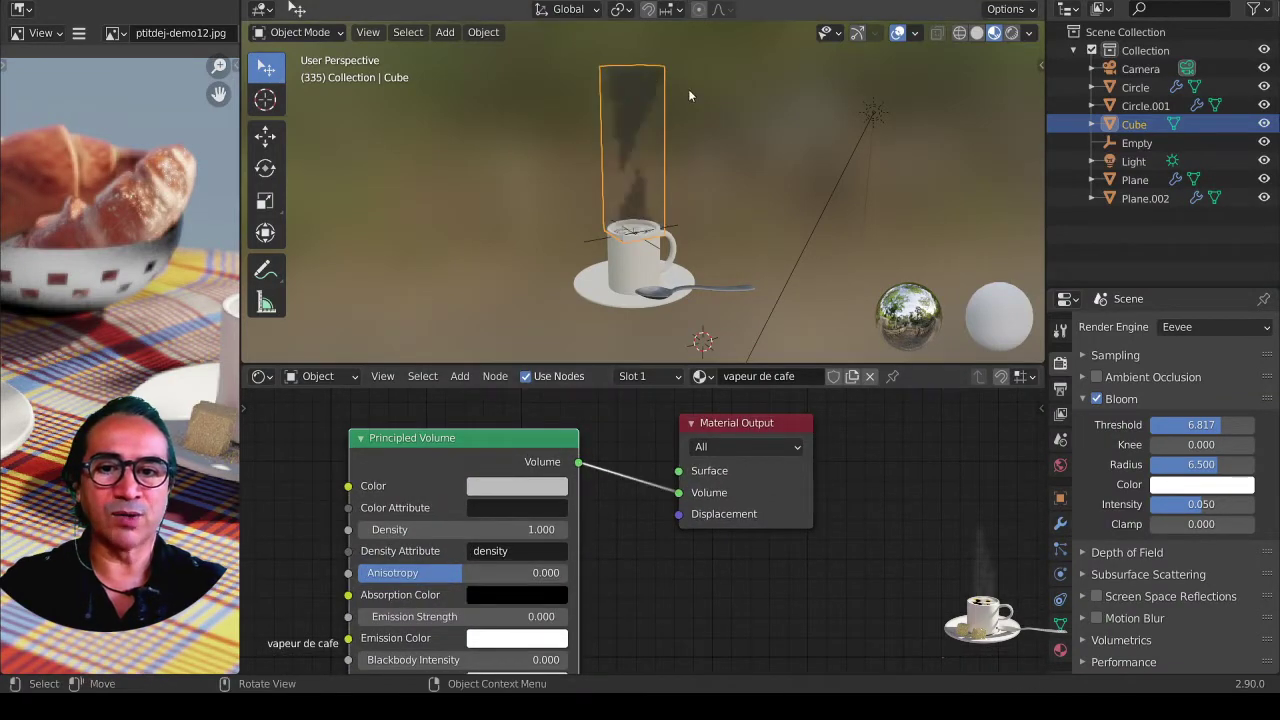
{"action": "mouse_move", "coordinate": [596, 222]}
{"action": "middle_mouse_down"}
{"action": "mouse_move", "coordinate": [678, 204]}
{"action": "mouse_move", "coordinate": [646, 210]}
{"action": "middle_mouse_up"}
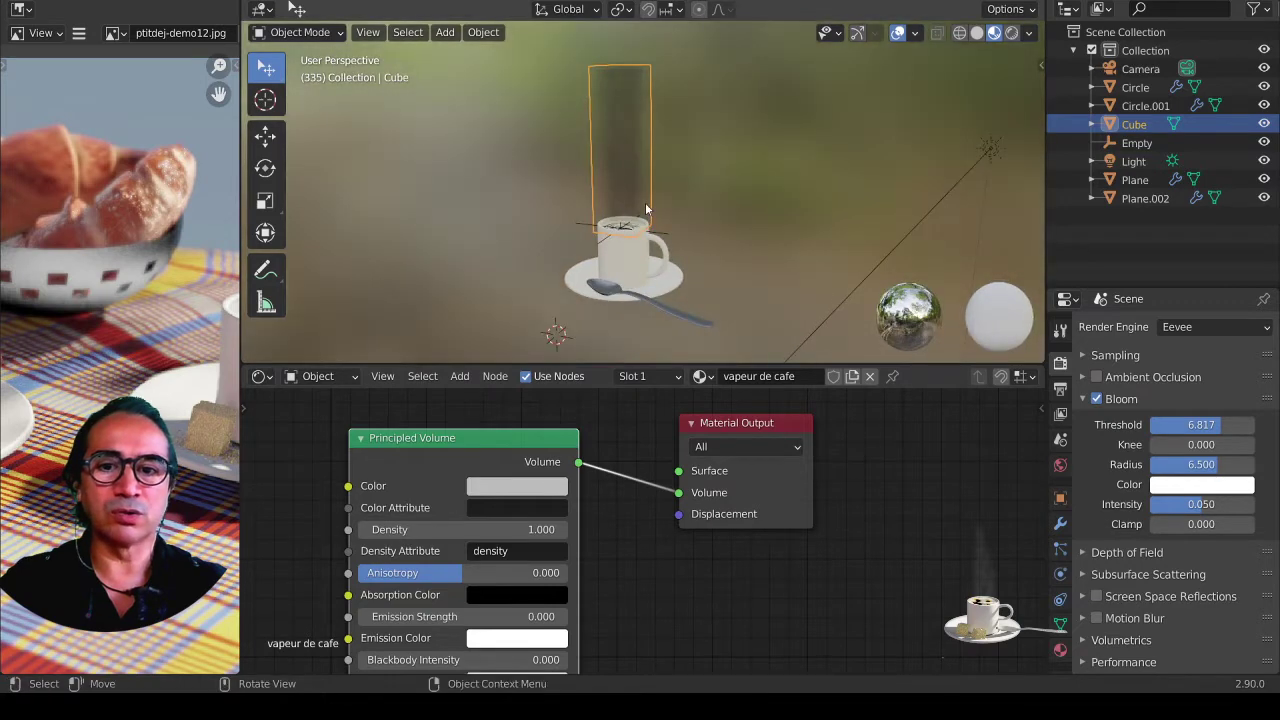
{"action": "mouse_move", "coordinate": [685, 126]}
{"action": "middle_mouse_down", "text": "shift"}
{"action": "mouse_move", "coordinate": [688, 266]}
{"action": "mouse_move", "coordinate": [628, 242]}
{"action": "mouse_move", "coordinate": [686, 231]}
{"action": "middle_mouse_up", "text": "shift"}
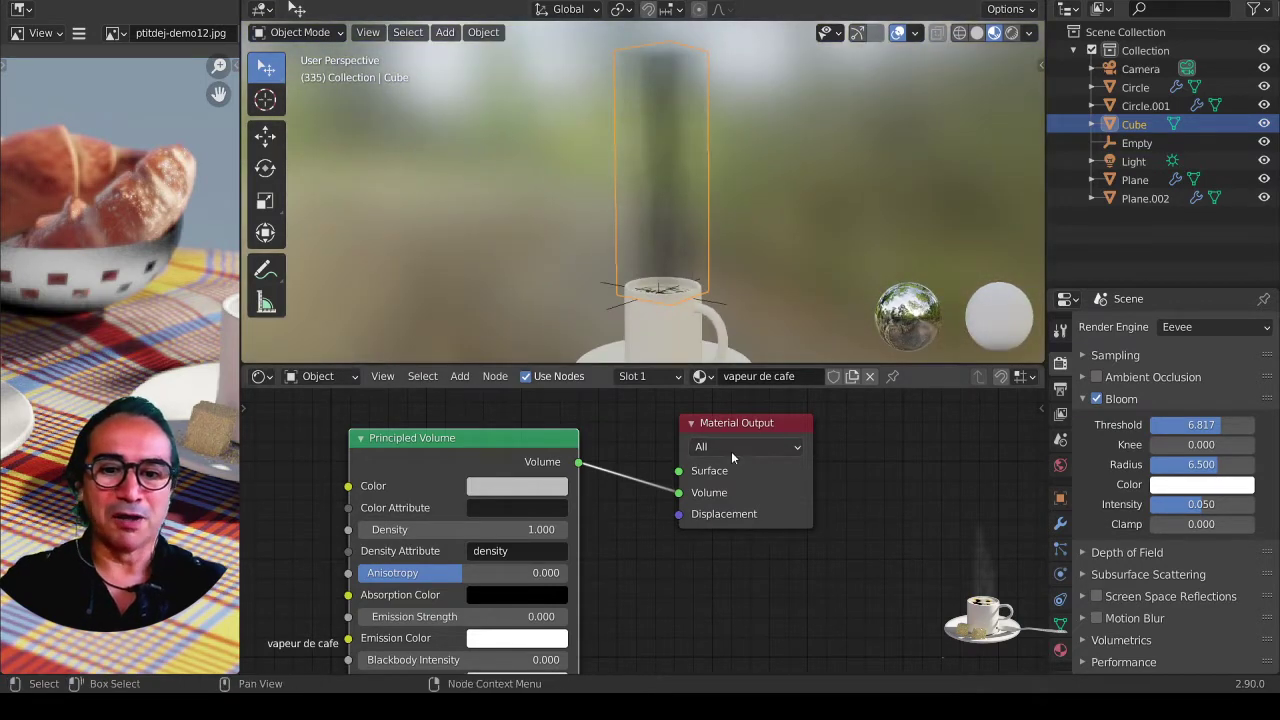
{"action": "middle_click_drag", "start_coordinate": [739, 510], "coordinate": [869, 508]}
Step: Lighten the Principled Volume colour to a pale grey, value about 0.9
{"action": "scroll", "coordinate": [605, 480], "scroll_direction": "up", "scroll_amount": 1}
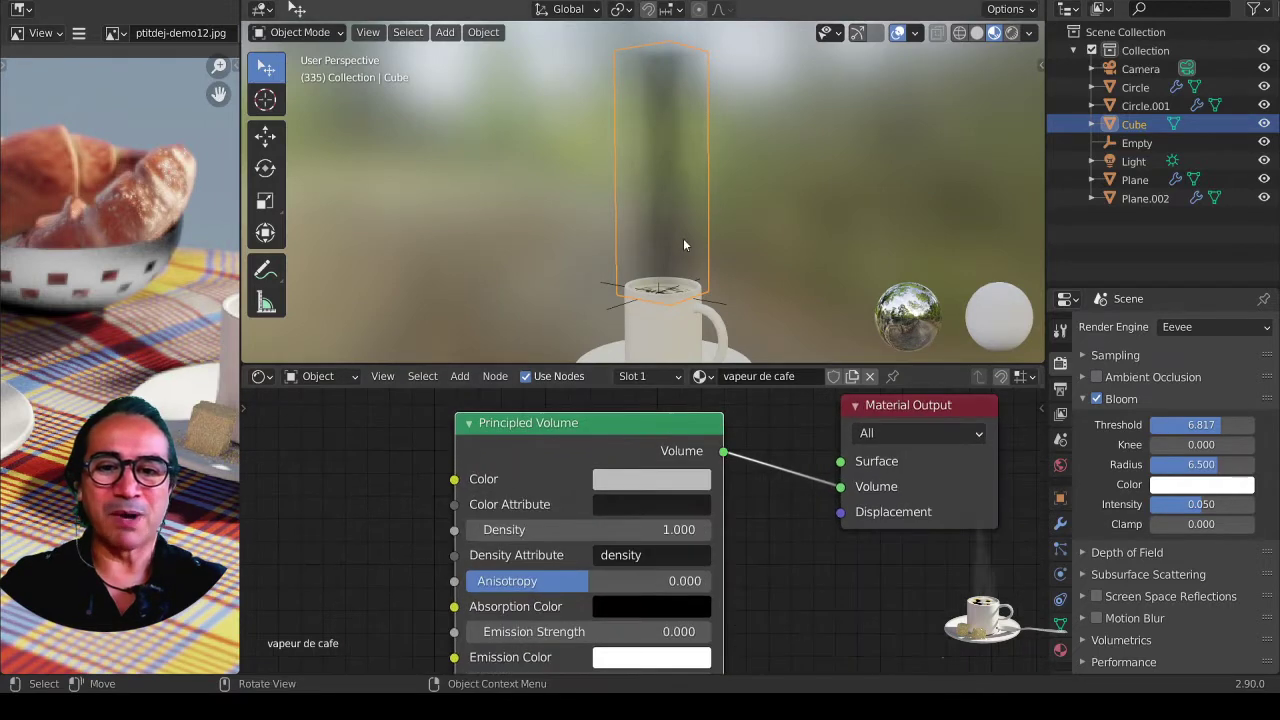
{"action": "left_click", "coordinate": [630, 482]}
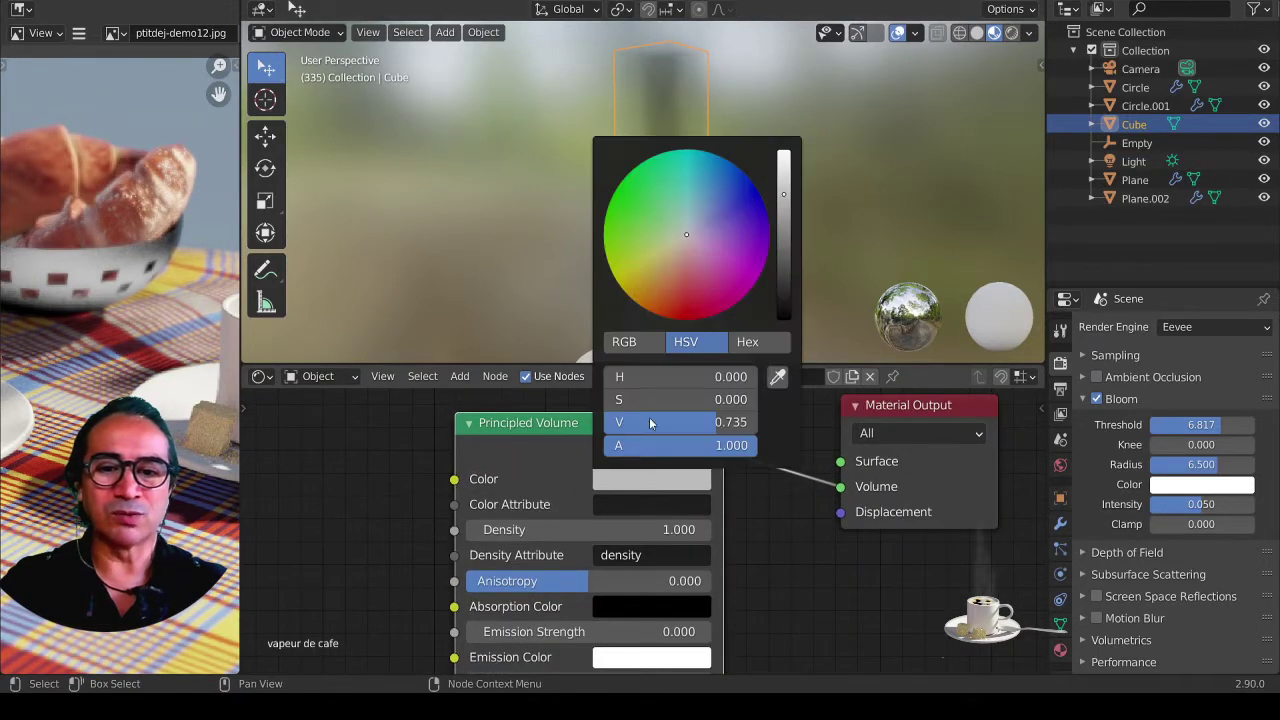
{"action": "left_click_drag", "start_coordinate": [786, 197], "coordinate": [785, 155]}
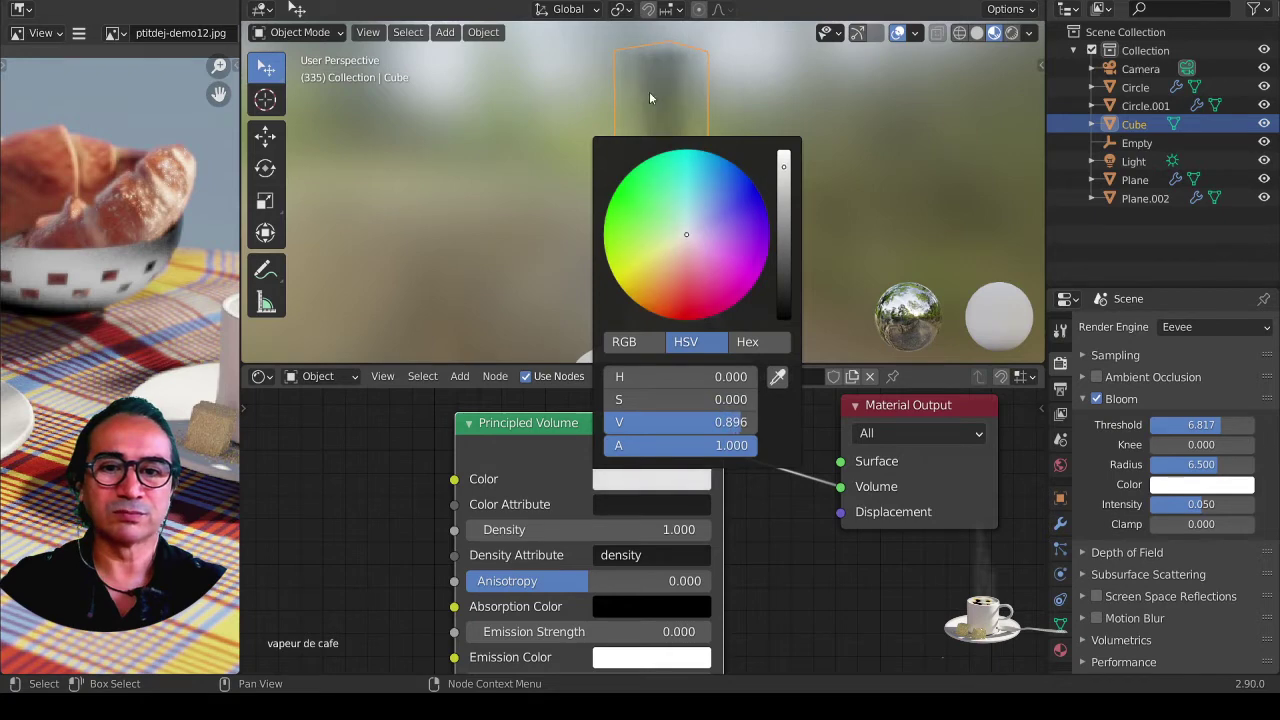
{"action": "middle_click_drag", "start_coordinate": [700, 206], "coordinate": [646, 199]}
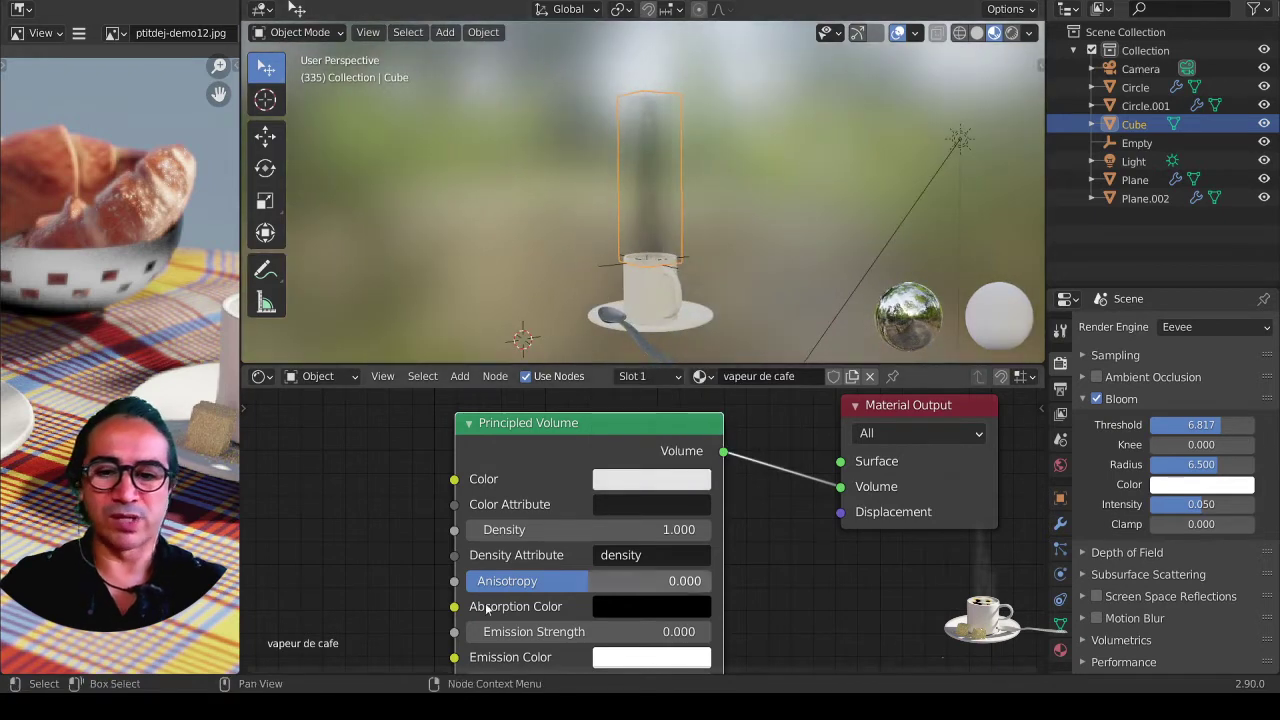
{"action": "scroll", "coordinate": [490, 575], "scroll_direction": "down", "scroll_amount": 2}
{"action": "scroll", "coordinate": [490, 570], "scroll_direction": "up", "scroll_amount": 1}
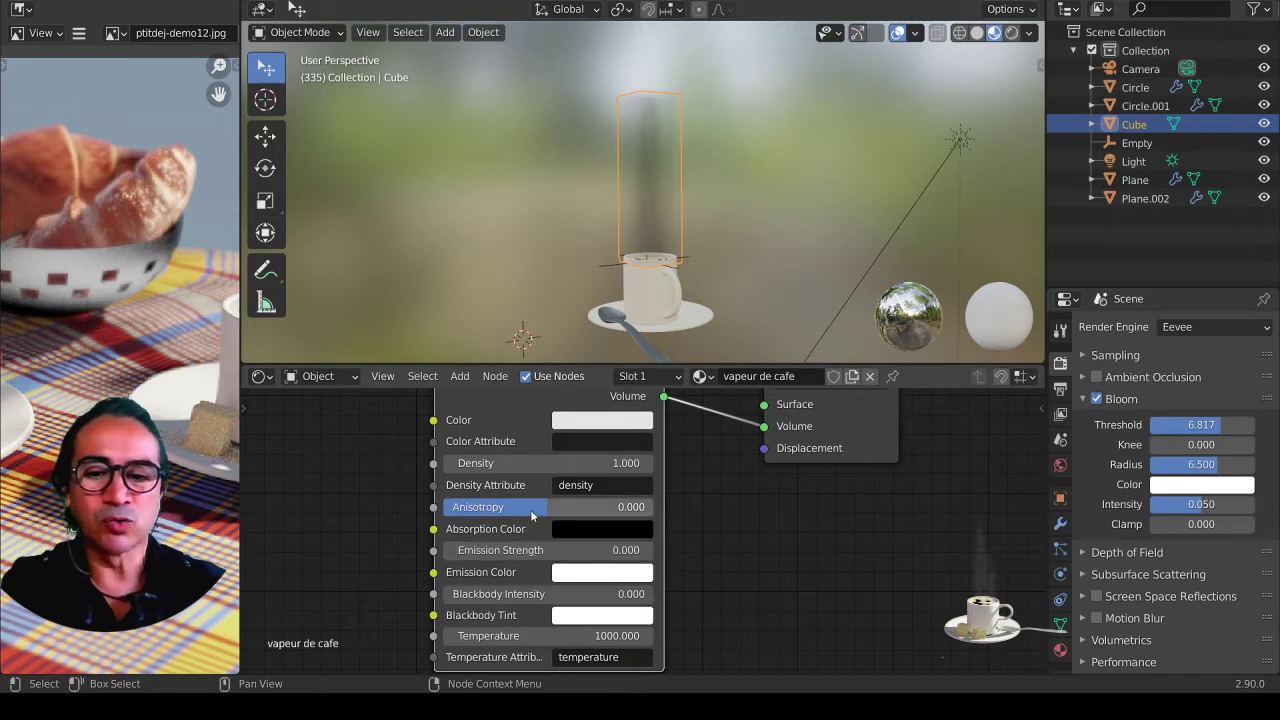
Step: Try other Anisotropy and Density values, then leave Density at 1.000 and Anisotropy at 0.000
{"action": "mouse_move", "coordinate": [549, 515]}
{"action": "left_mouse_down"}
{"action": "mouse_move", "coordinate": [585, 507]}
{"action": "mouse_move", "coordinate": [547, 507]}
{"action": "left_mouse_up"}
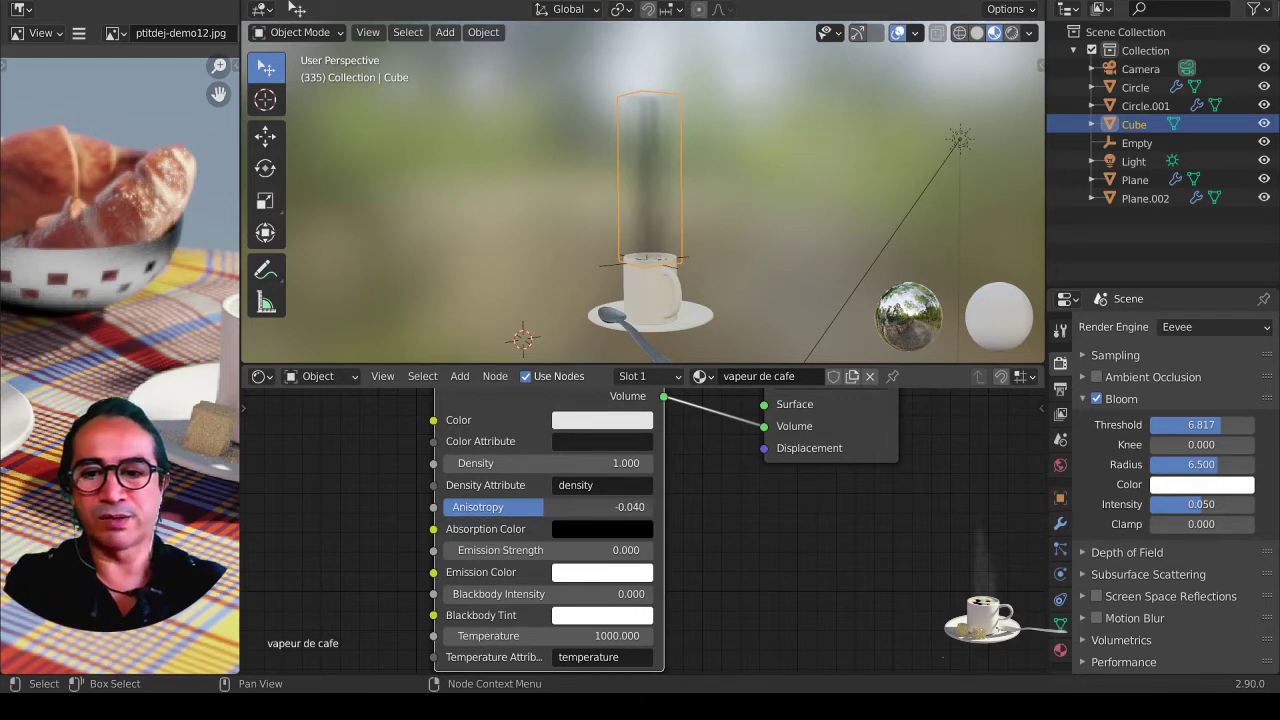
{"action": "left_click_drag", "start_coordinate": [568, 465], "coordinate": [518, 465]}
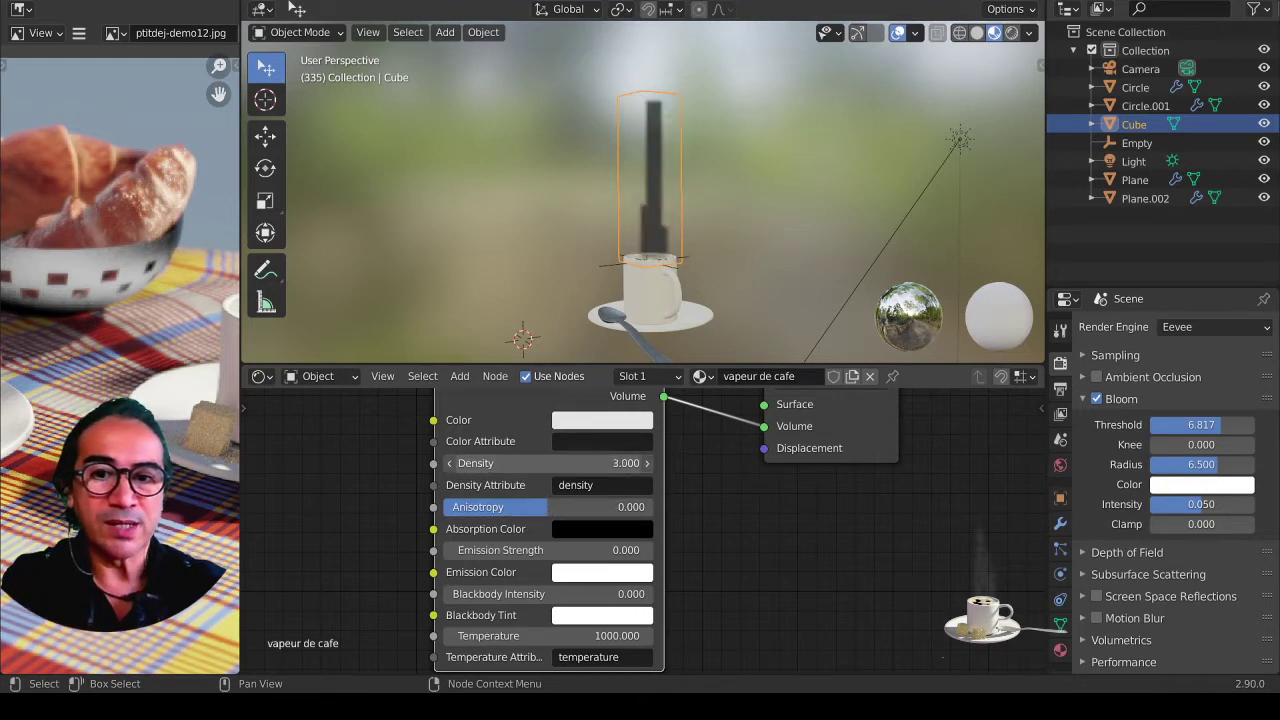
{"action": "left_click", "coordinate": [560, 463]}
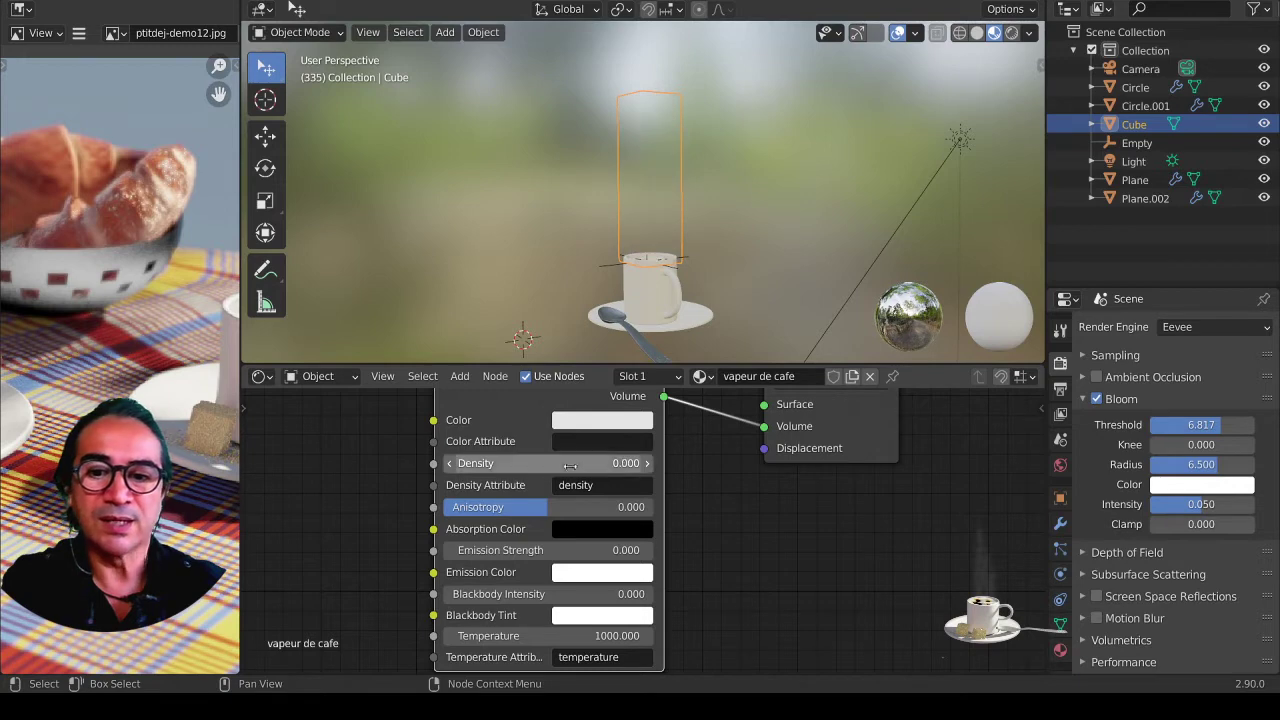
{"action": "type", "text": "0.0"}
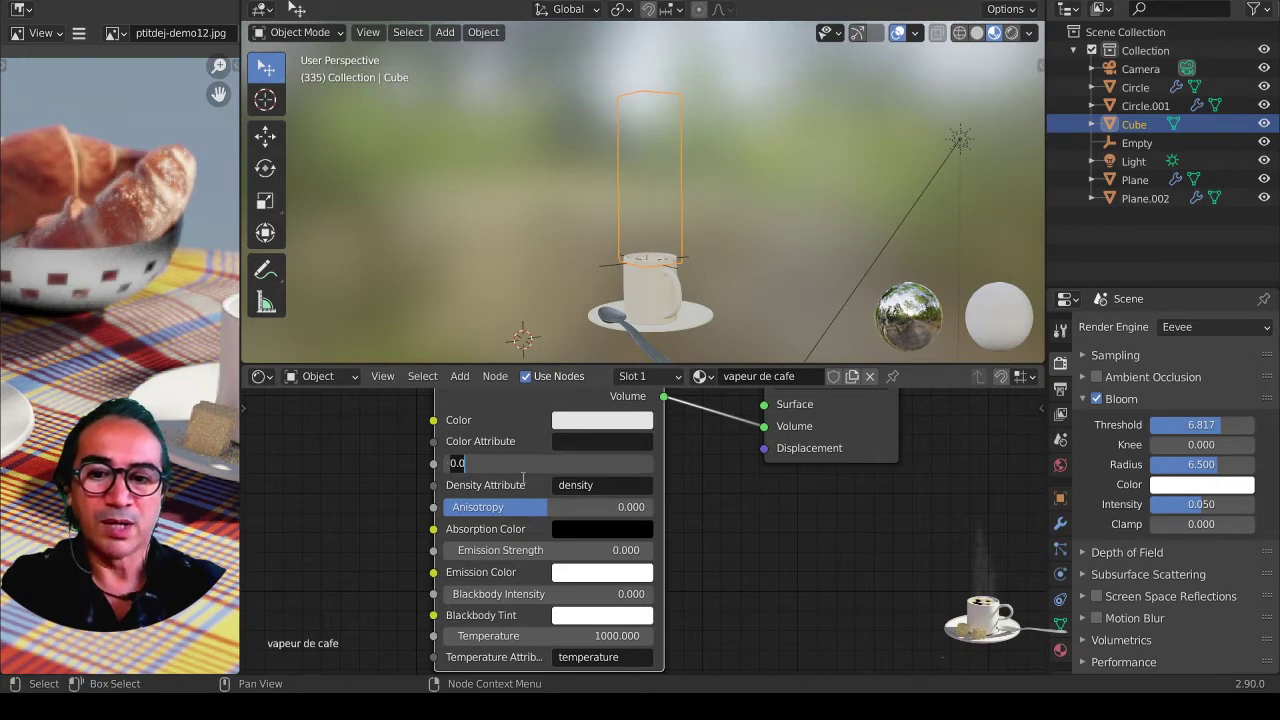
{"action": "key", "text": "Return"}
{"action": "left_click_drag", "start_coordinate": [522, 465], "coordinate": [640, 465]}
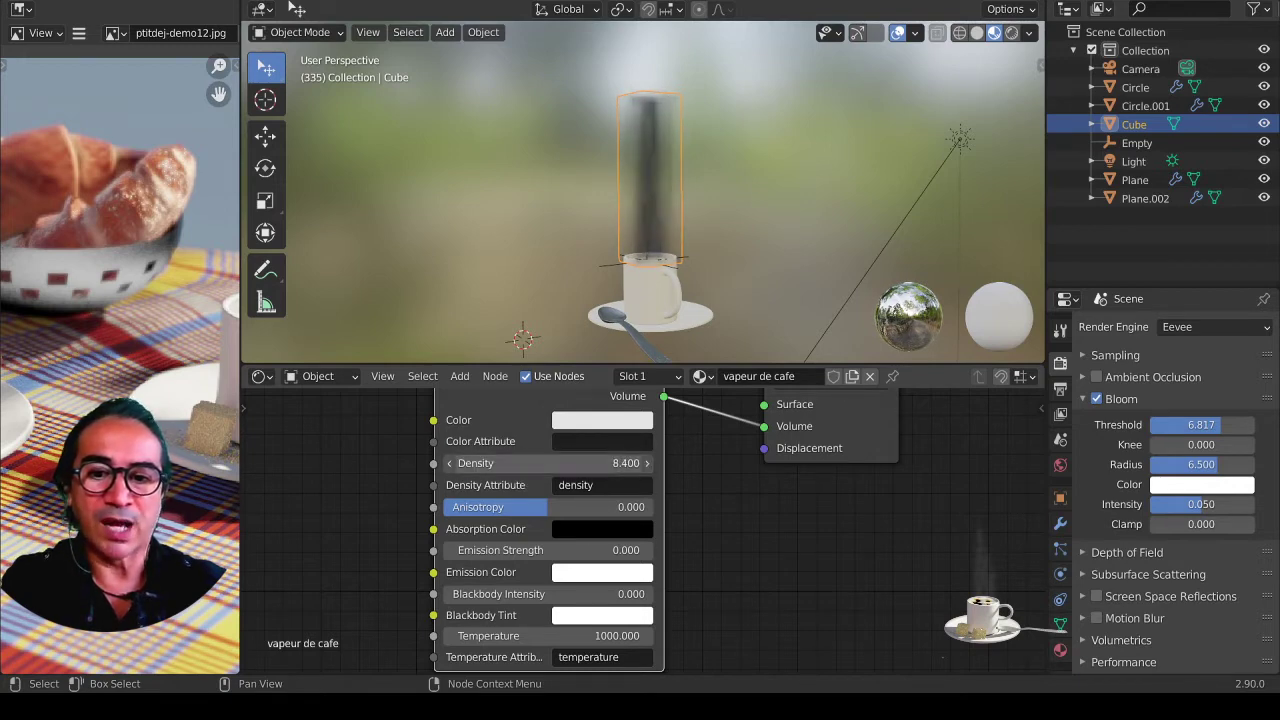
{"action": "key", "text": "Escape"}
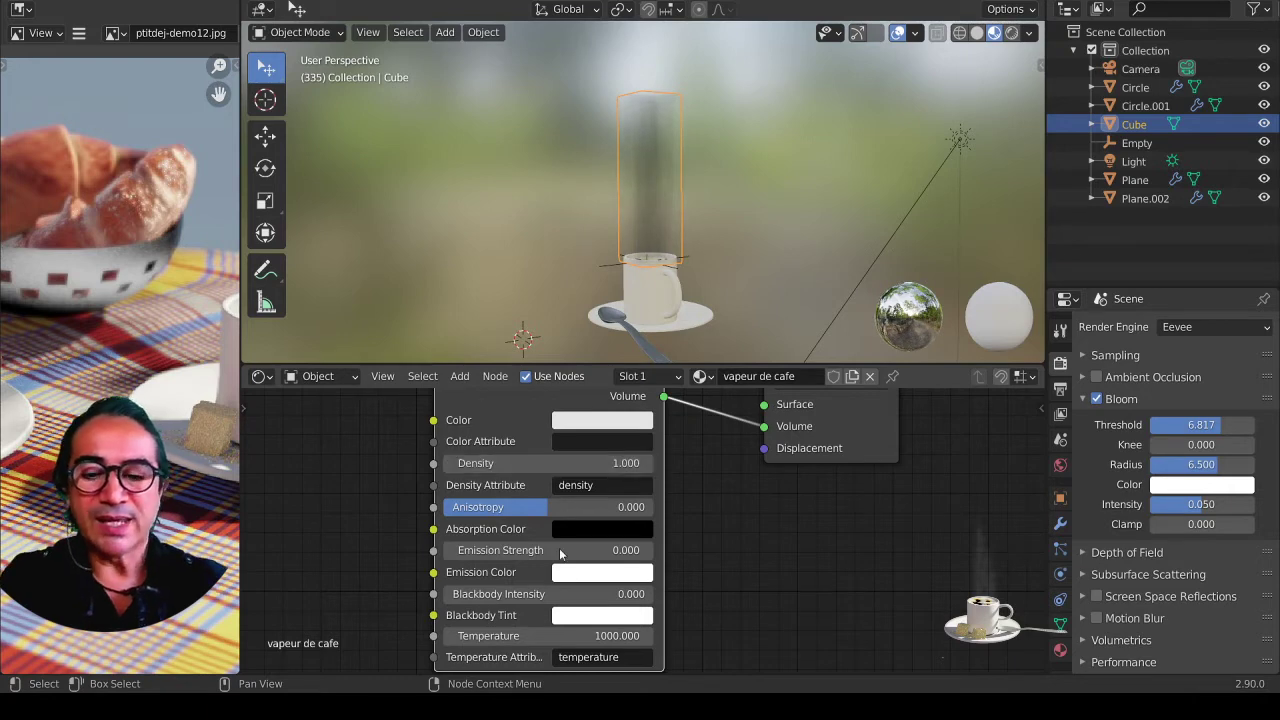
{"action": "scroll", "coordinate": [515, 480], "scroll_direction": "up", "scroll_amount": 2}
{"action": "middle_click_drag", "start_coordinate": [530, 595], "coordinate": [580, 515]}
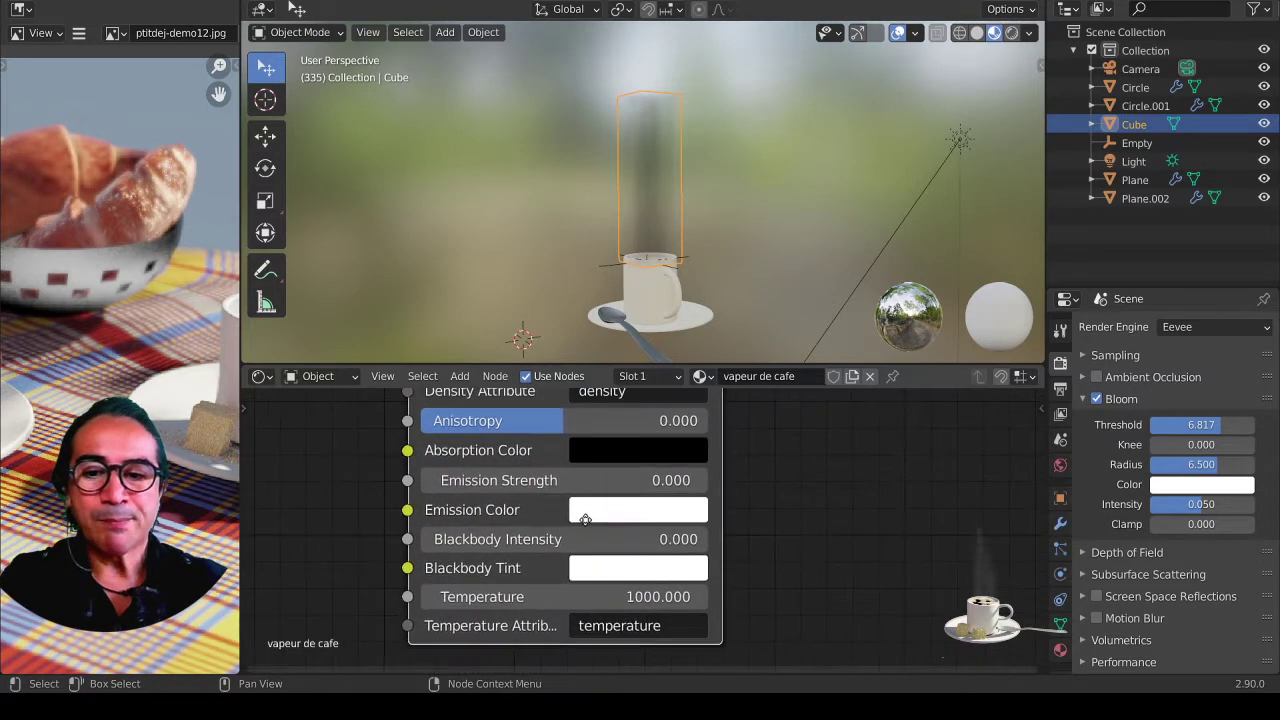
Step: Set the Principled Volume's Absorption Color to a very dark magenta-purple
{"action": "left_click", "coordinate": [615, 454]}
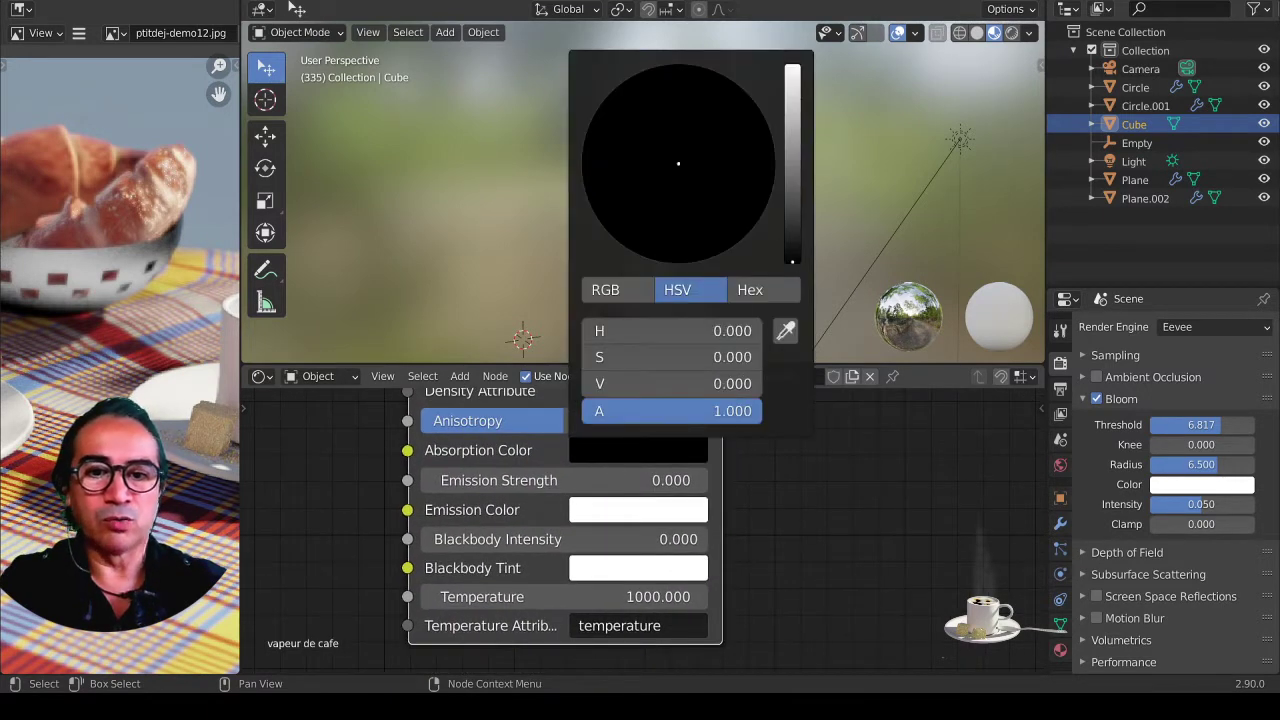
{"action": "left_click_drag", "start_coordinate": [640, 383], "coordinate": [657, 383]}
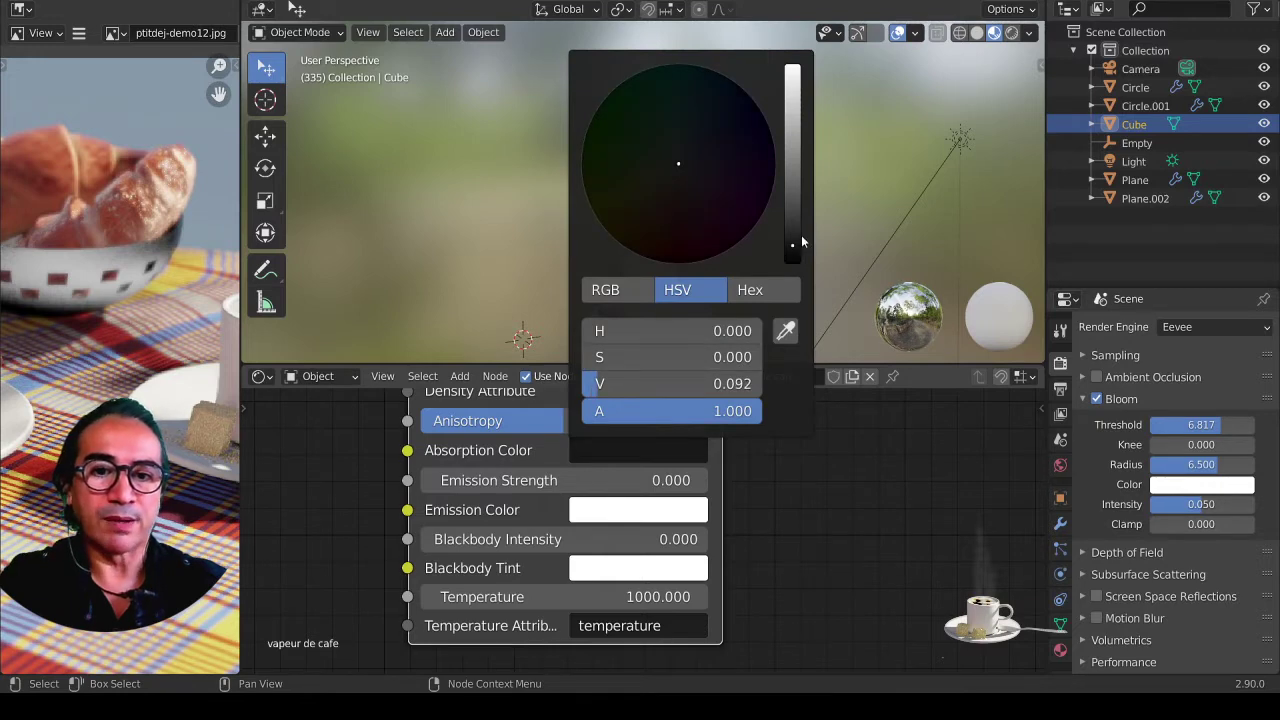
{"action": "left_click_drag", "start_coordinate": [801, 240], "coordinate": [792, 230]}
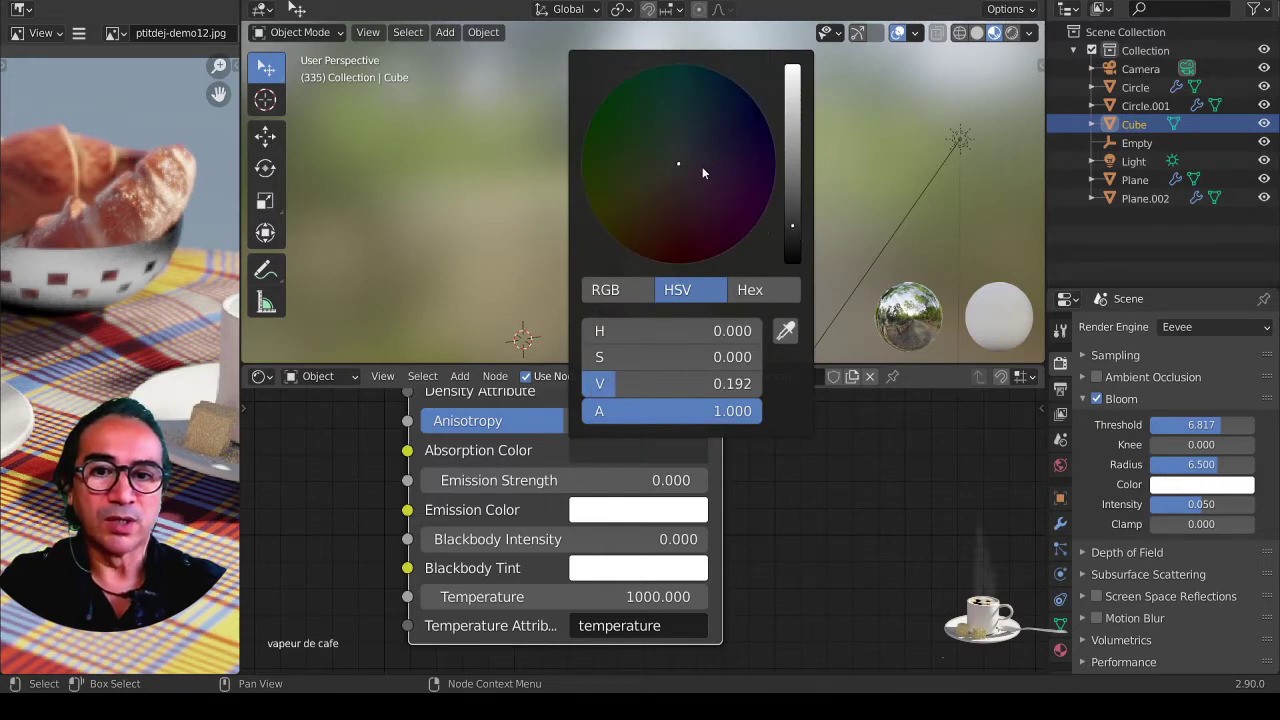
{"action": "left_click", "coordinate": [702, 168]}
{"action": "left_click_drag", "start_coordinate": [702, 167], "coordinate": [700, 184]}
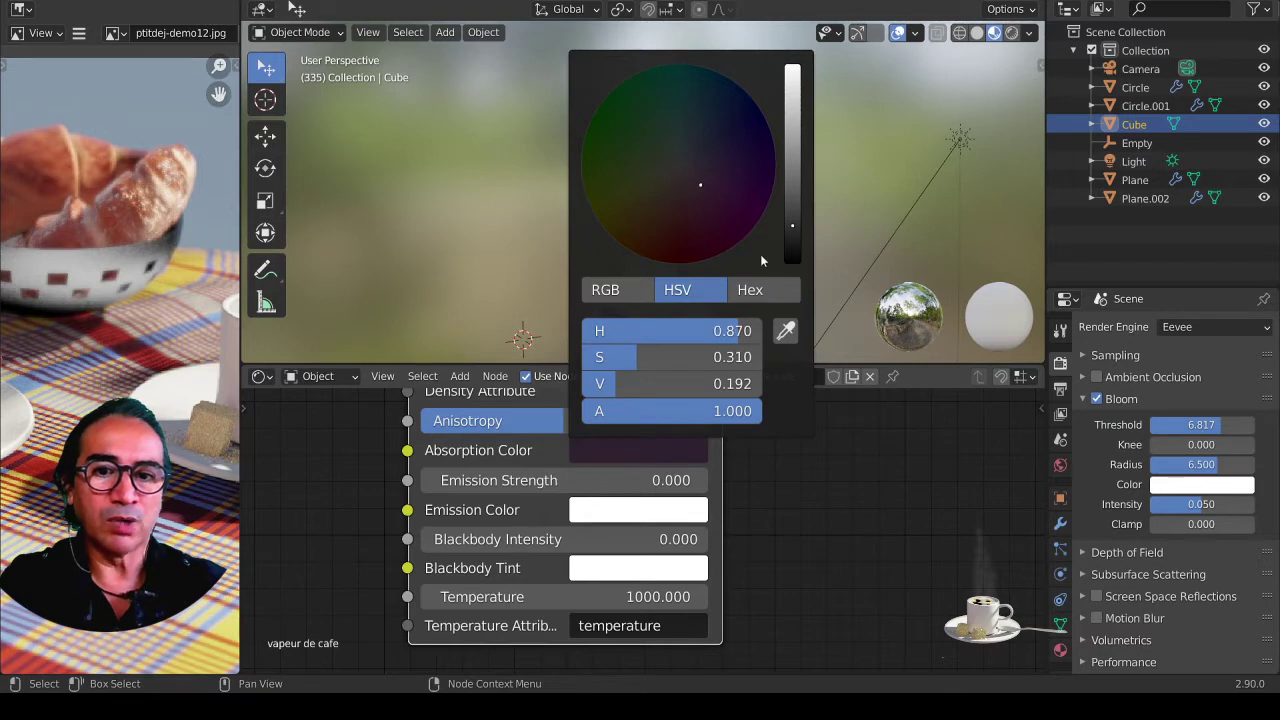
{"action": "left_click_drag", "start_coordinate": [792, 225], "coordinate": [792, 246]}
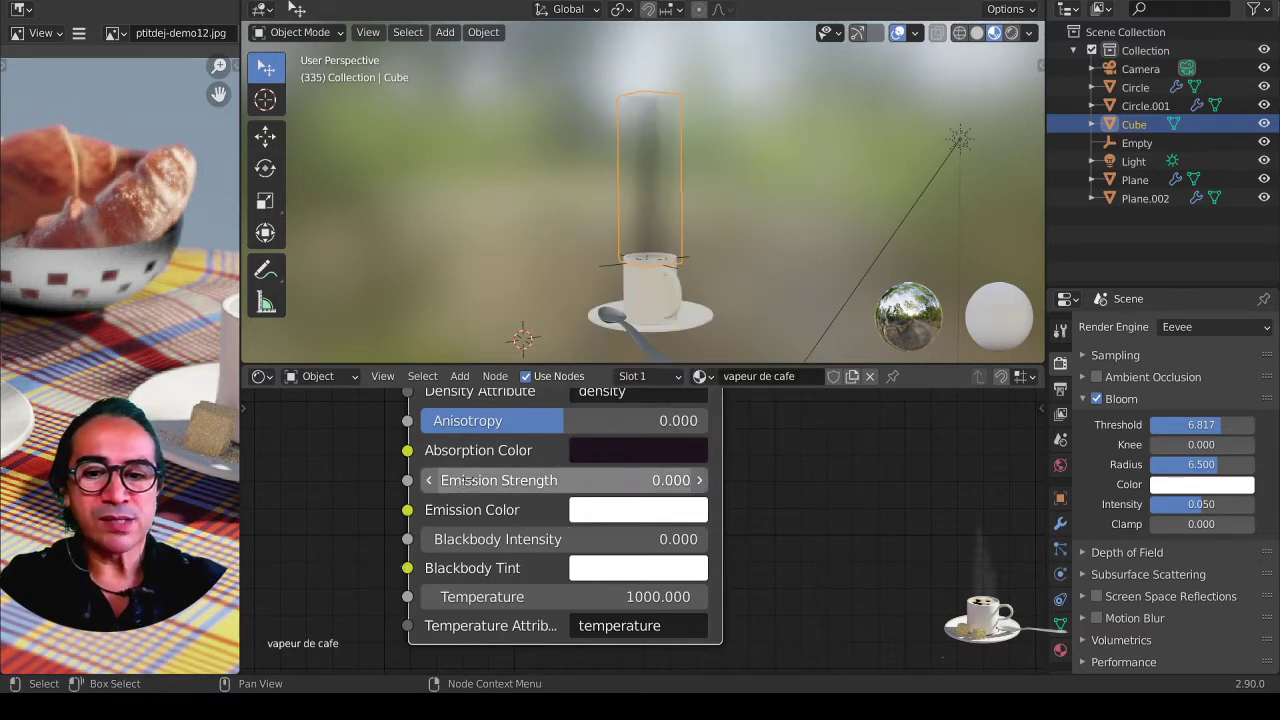
Step: Test a bright glow by raising Emission Strength to 24.6
{"action": "left_click_drag", "start_coordinate": [466, 480], "coordinate": [620, 480]}
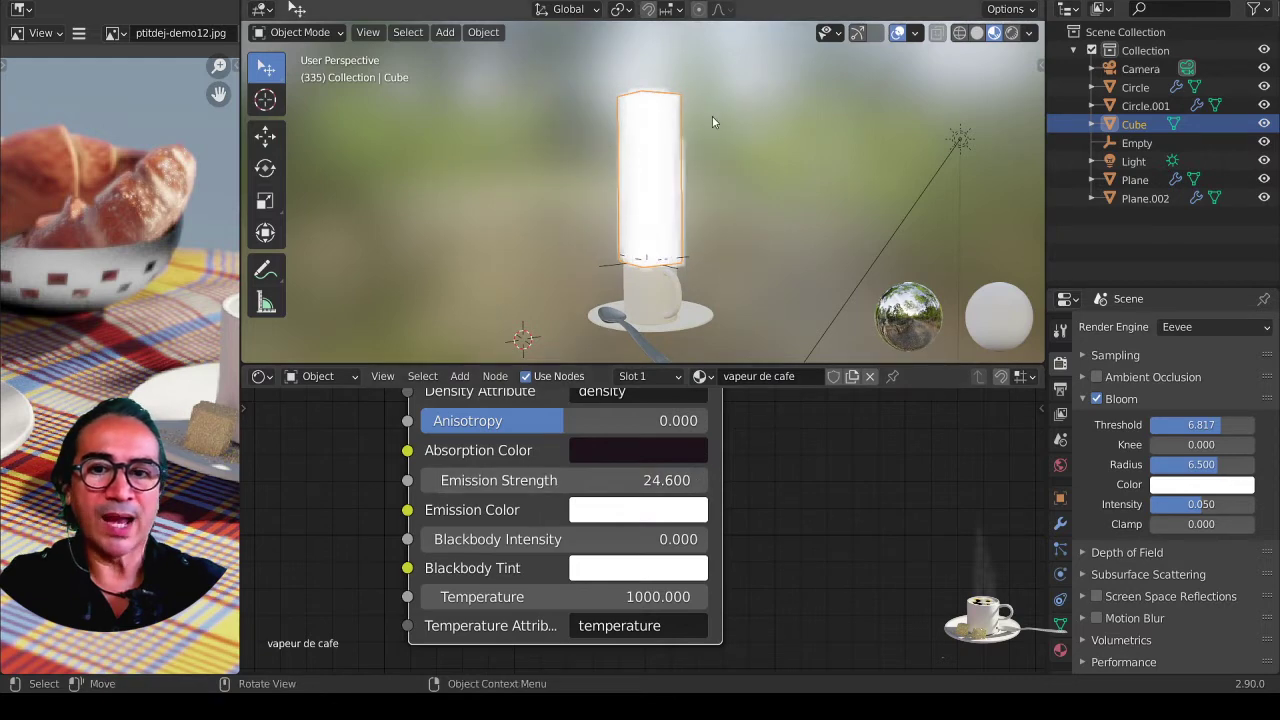
{"action": "middle_click_drag", "start_coordinate": [712, 122], "coordinate": [677, 173]}
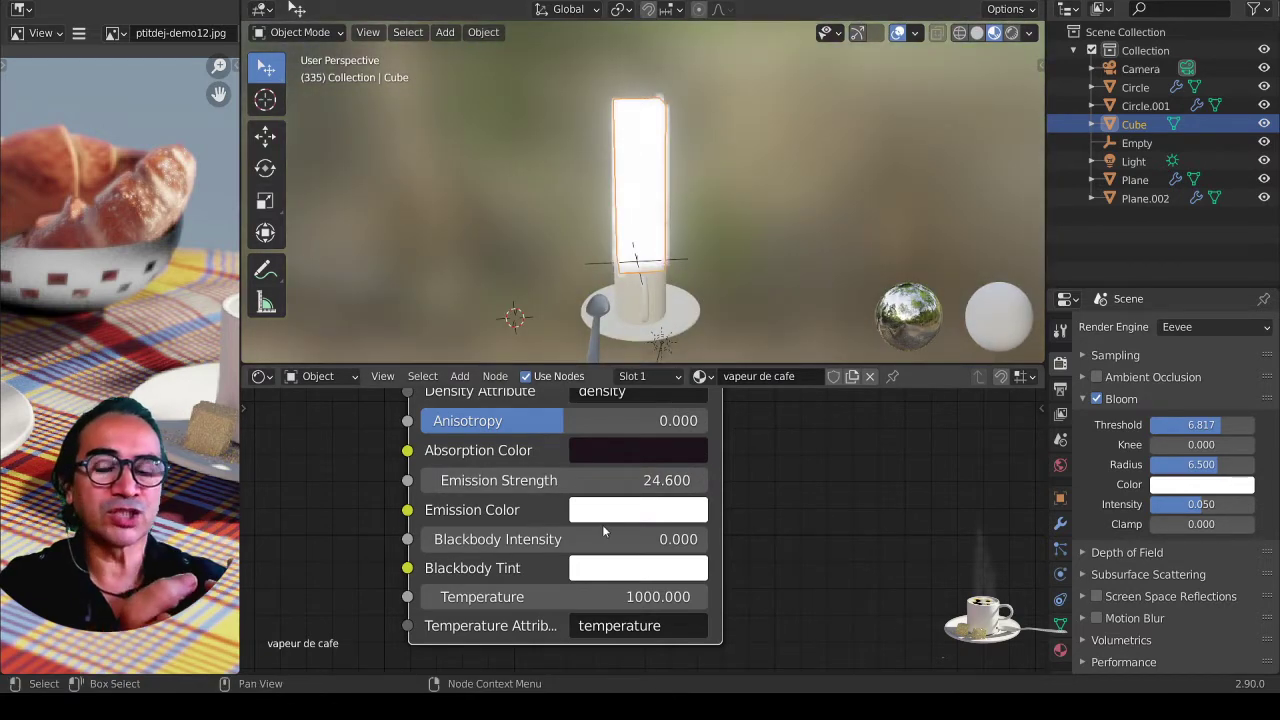
{"action": "left_click", "coordinate": [625, 511]}
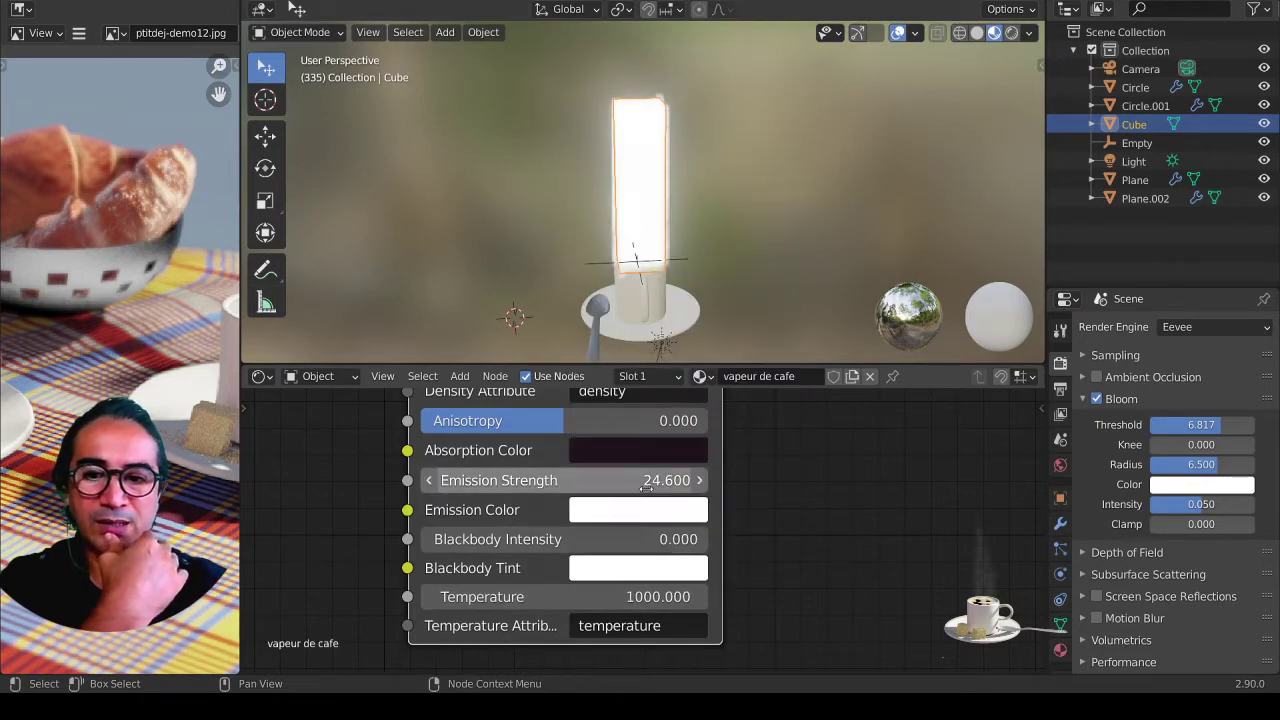
{"action": "left_click", "coordinate": [661, 481]}
Step: Reset Emission Strength to 0, give the emission a light pink colour, then set strength 0.1
{"action": "type", "text": "0"}
{"action": "key", "text": "Return"}
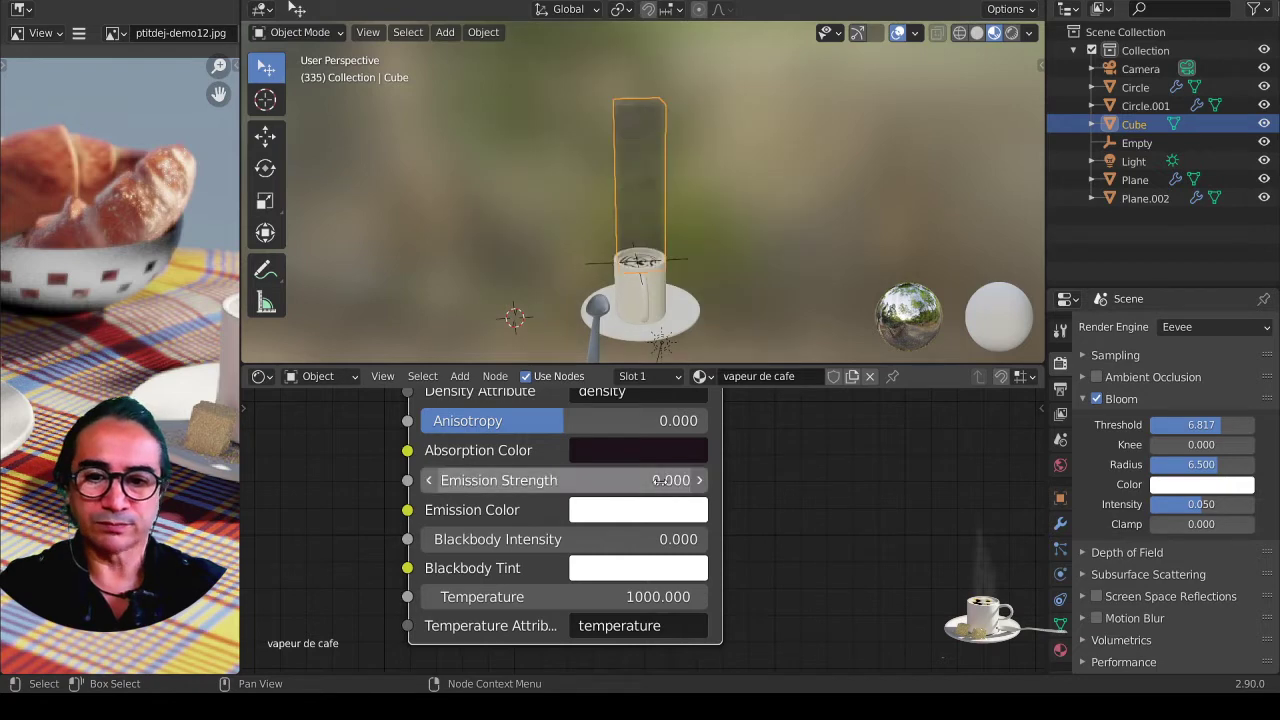
{"action": "middle_click_drag", "start_coordinate": [543, 595], "coordinate": [553, 561]}
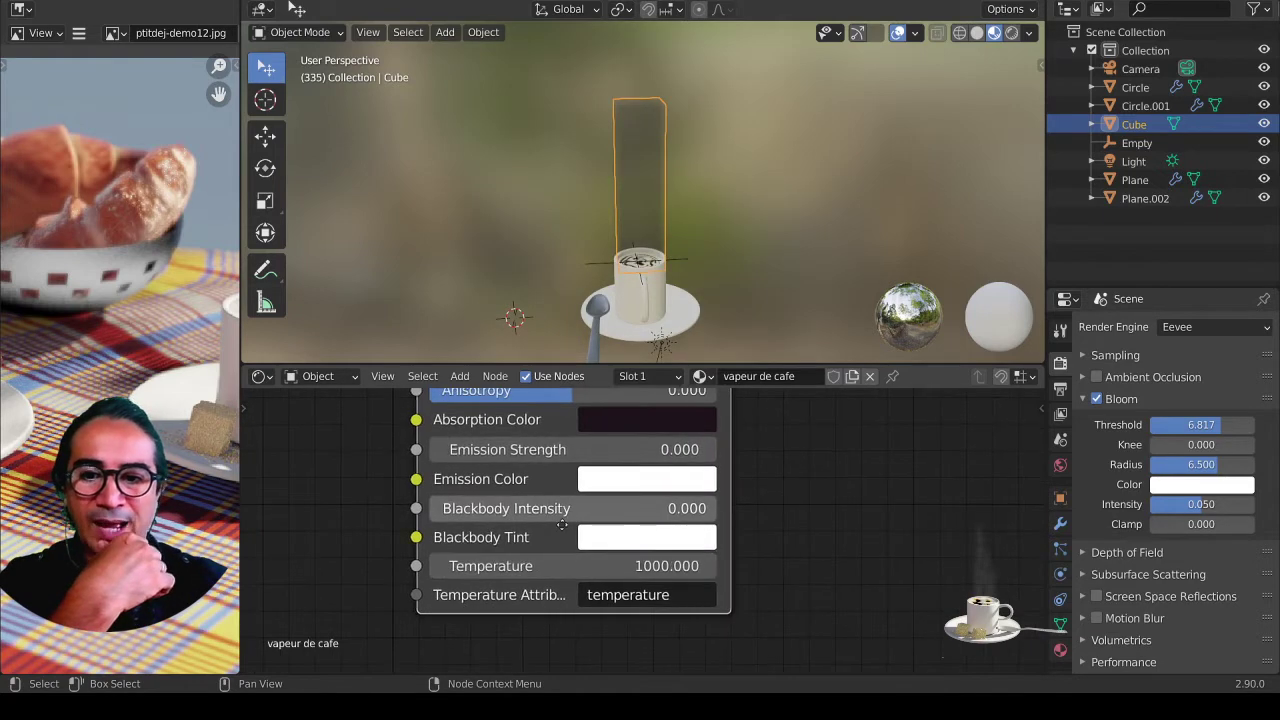
{"action": "middle_click_drag", "start_coordinate": [537, 478], "coordinate": [527, 504]}
{"action": "left_click", "coordinate": [613, 513]}
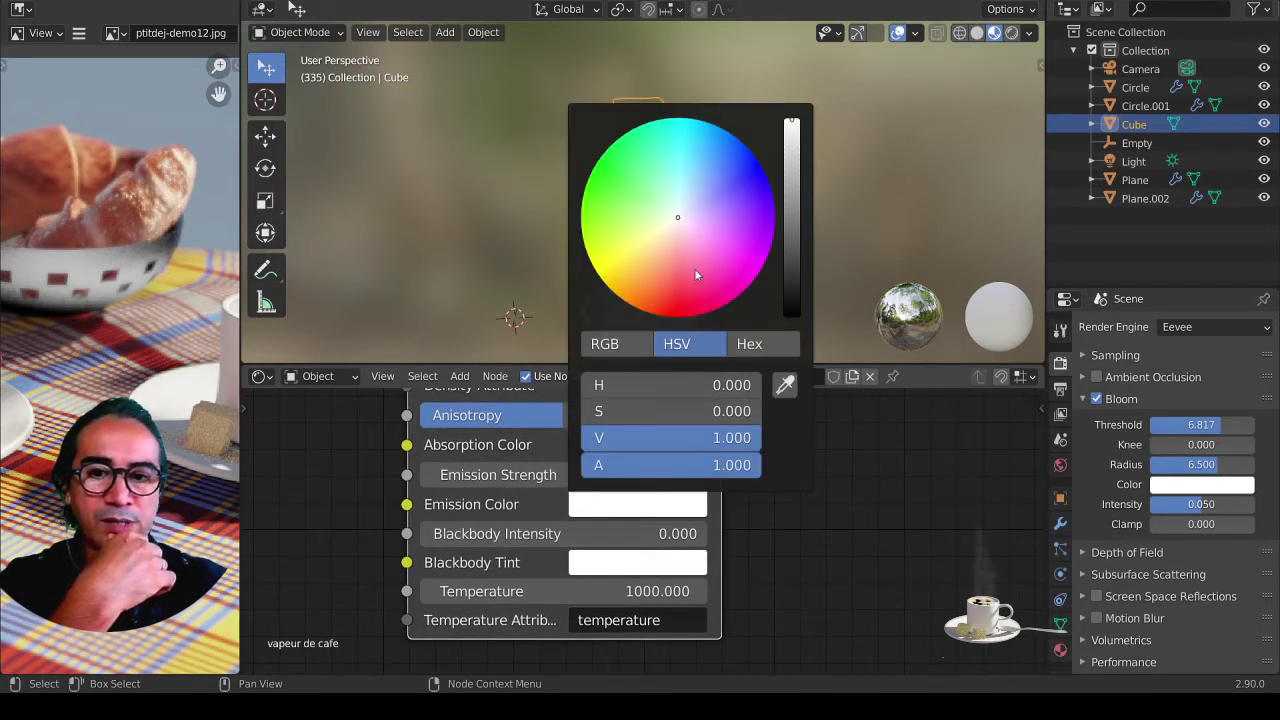
{"action": "left_click", "coordinate": [672, 241]}
{"action": "left_click", "coordinate": [670, 250]}
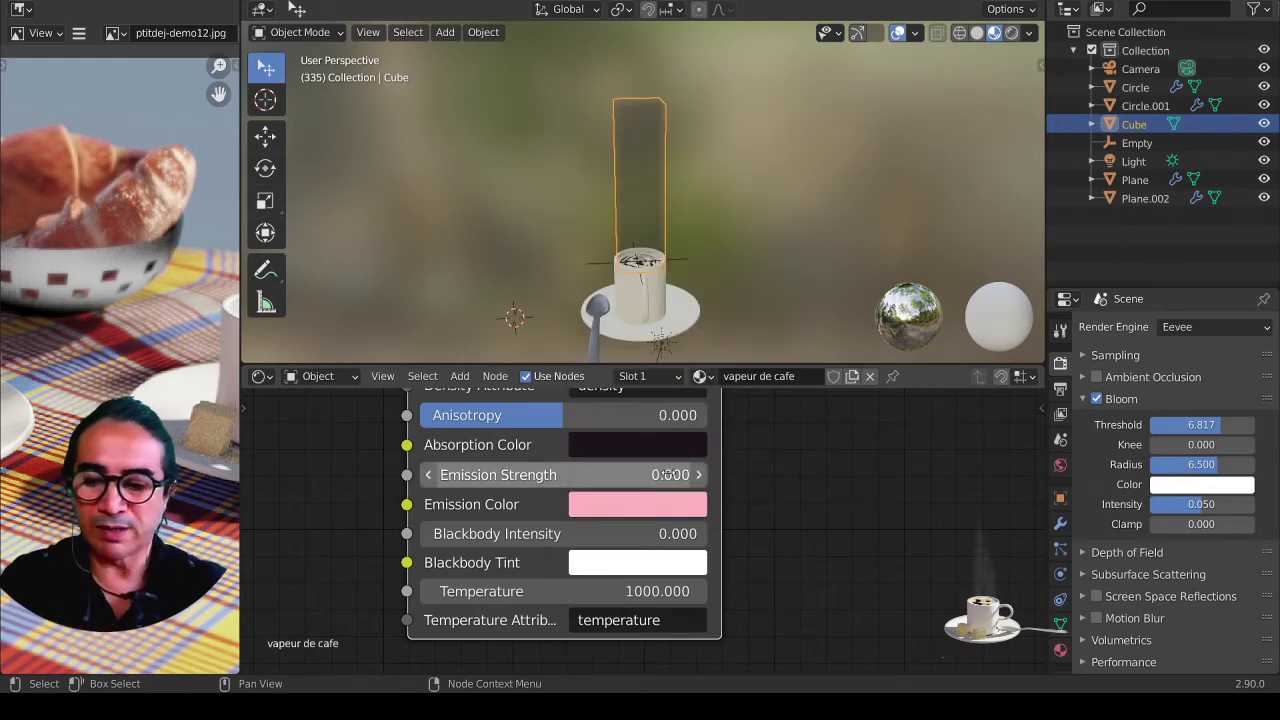
{"action": "left_click", "coordinate": [655, 475]}
{"action": "type", "text": "0.0"}
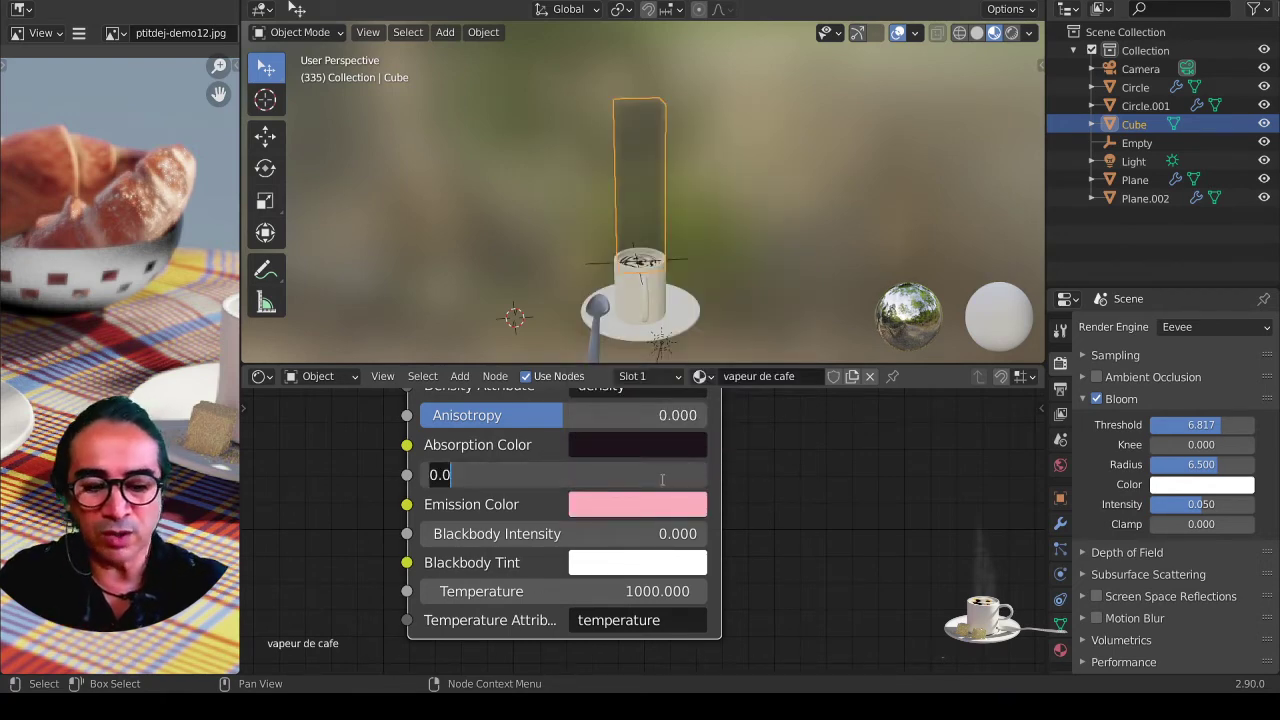
{"action": "type", "text": "1"}
{"action": "key", "text": "Return"}
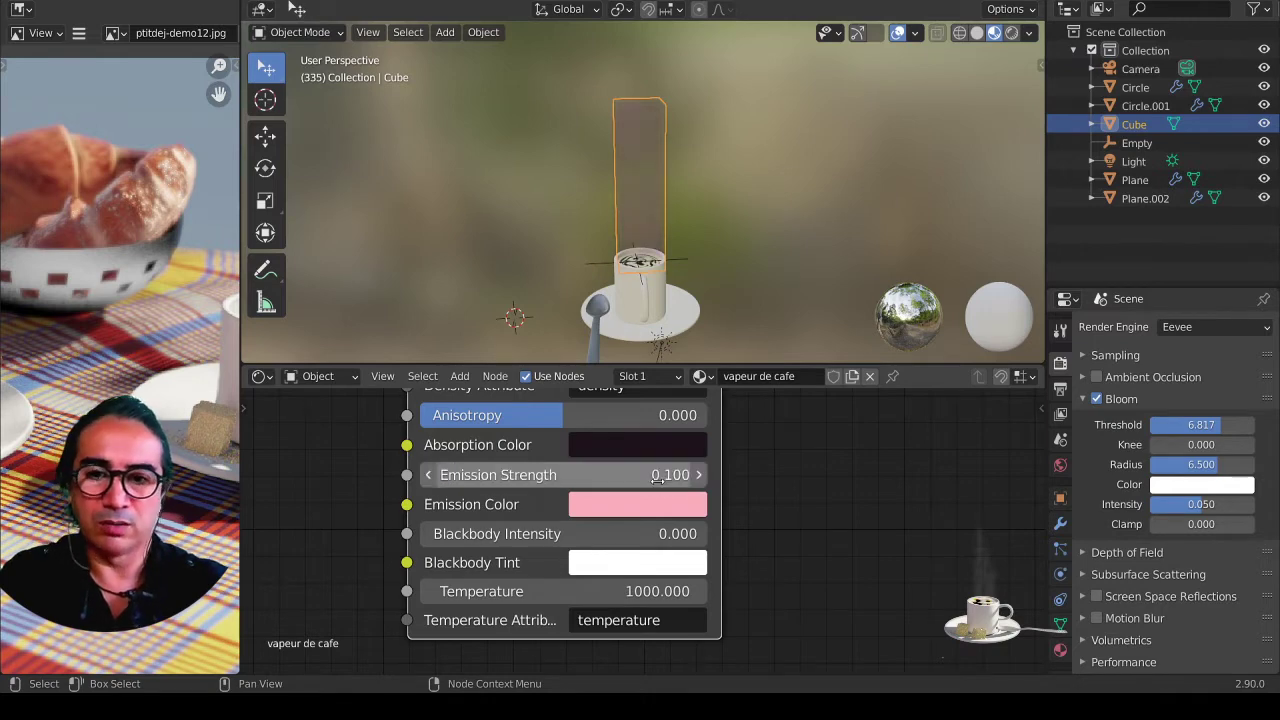
Step: Try deeper and darker pinks for the Emission Color, then settle on pale pink
{"action": "middle_click_drag", "start_coordinate": [782, 282], "coordinate": [751, 265]}
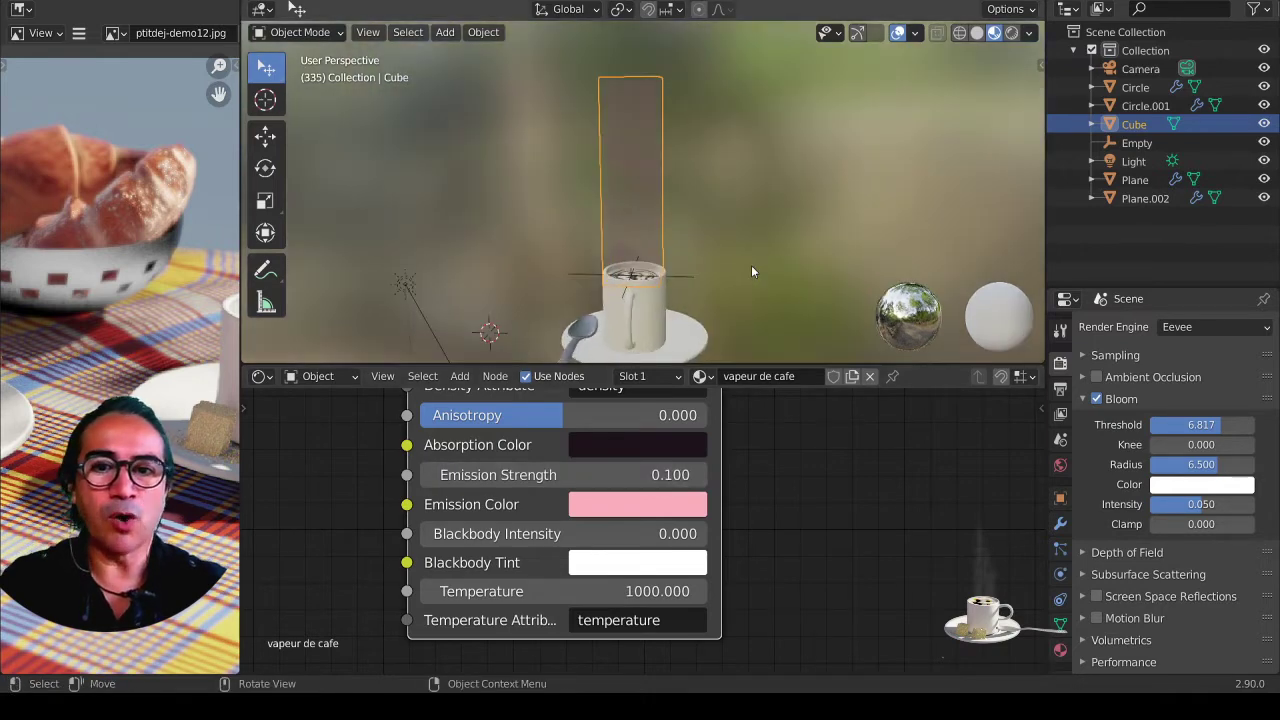
{"action": "middle_click_drag", "start_coordinate": [691, 237], "coordinate": [636, 165]}
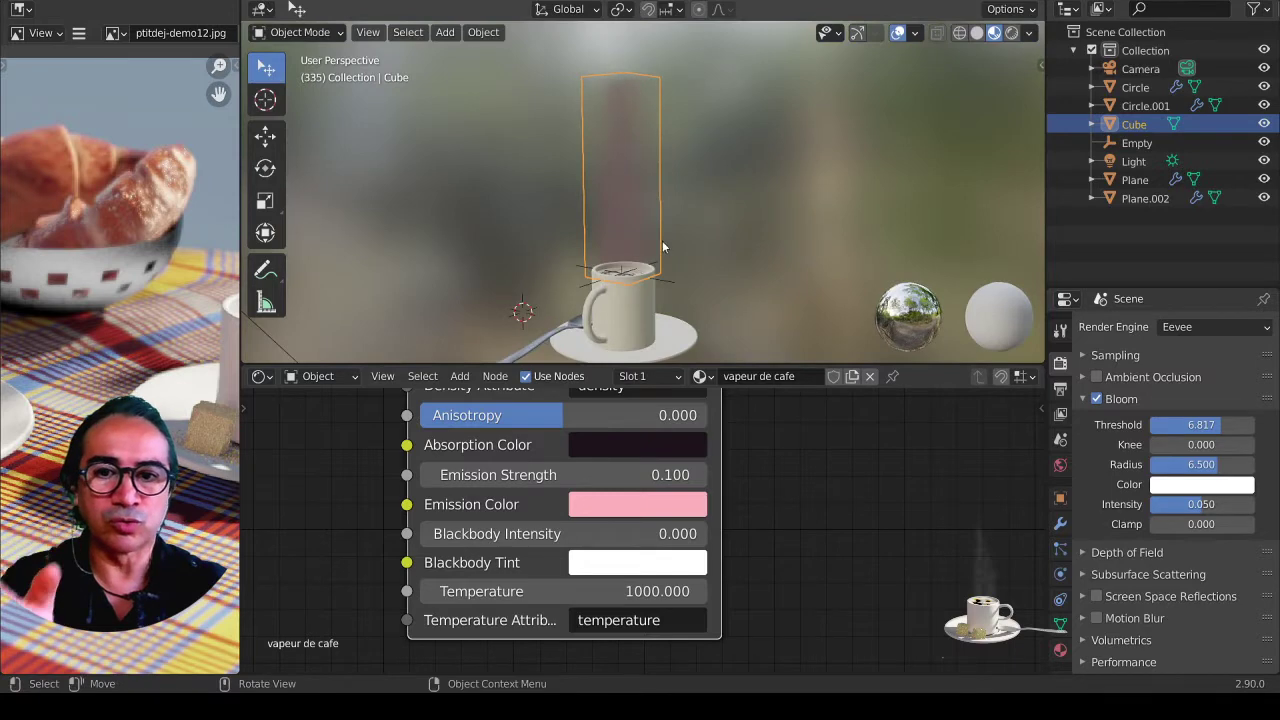
{"action": "mouse_move", "coordinate": [662, 240]}
{"action": "middle_mouse_down"}
{"action": "mouse_move", "coordinate": [642, 236]}
{"action": "mouse_move", "coordinate": [627, 111]}
{"action": "middle_mouse_up"}
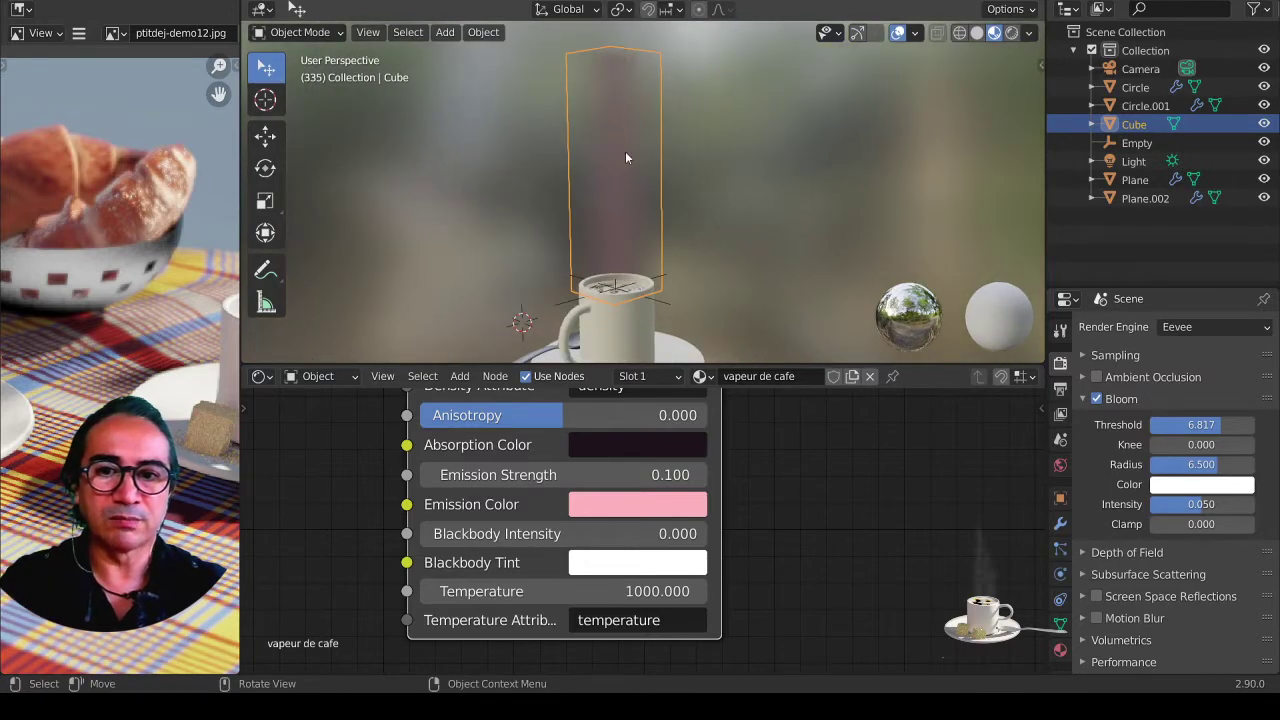
{"action": "left_click", "coordinate": [632, 511]}
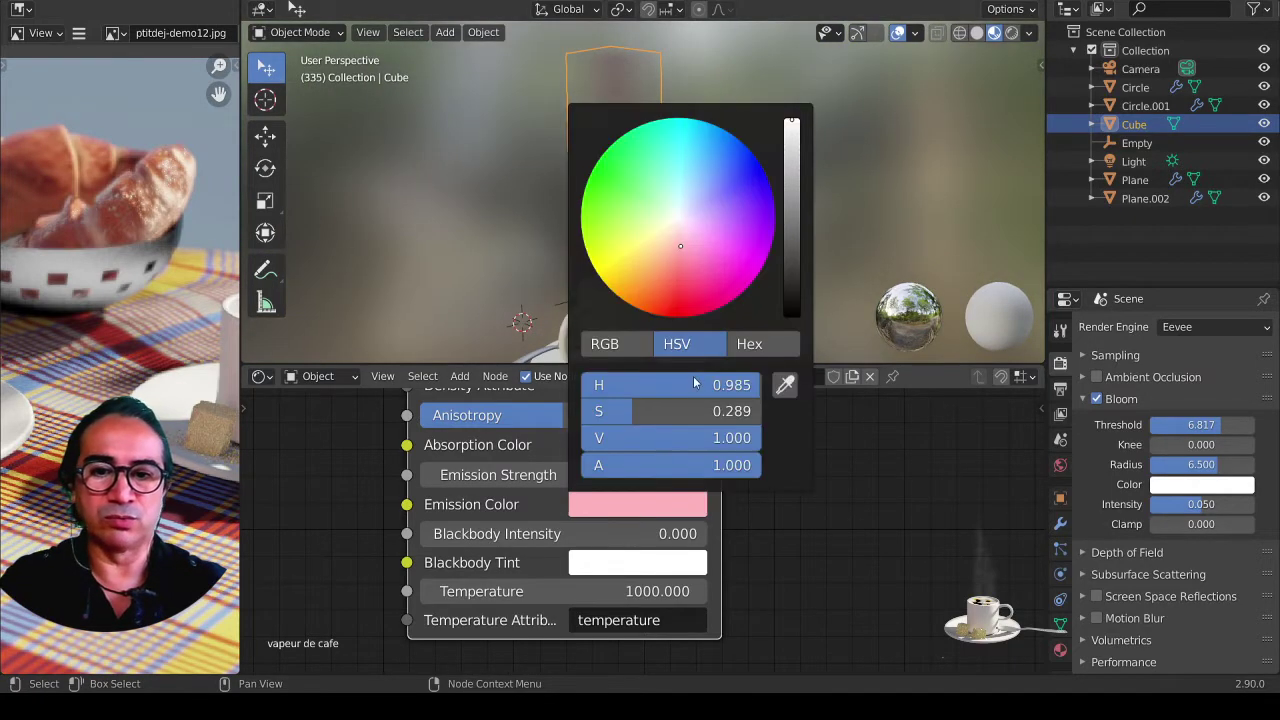
{"action": "left_click", "coordinate": [683, 268]}
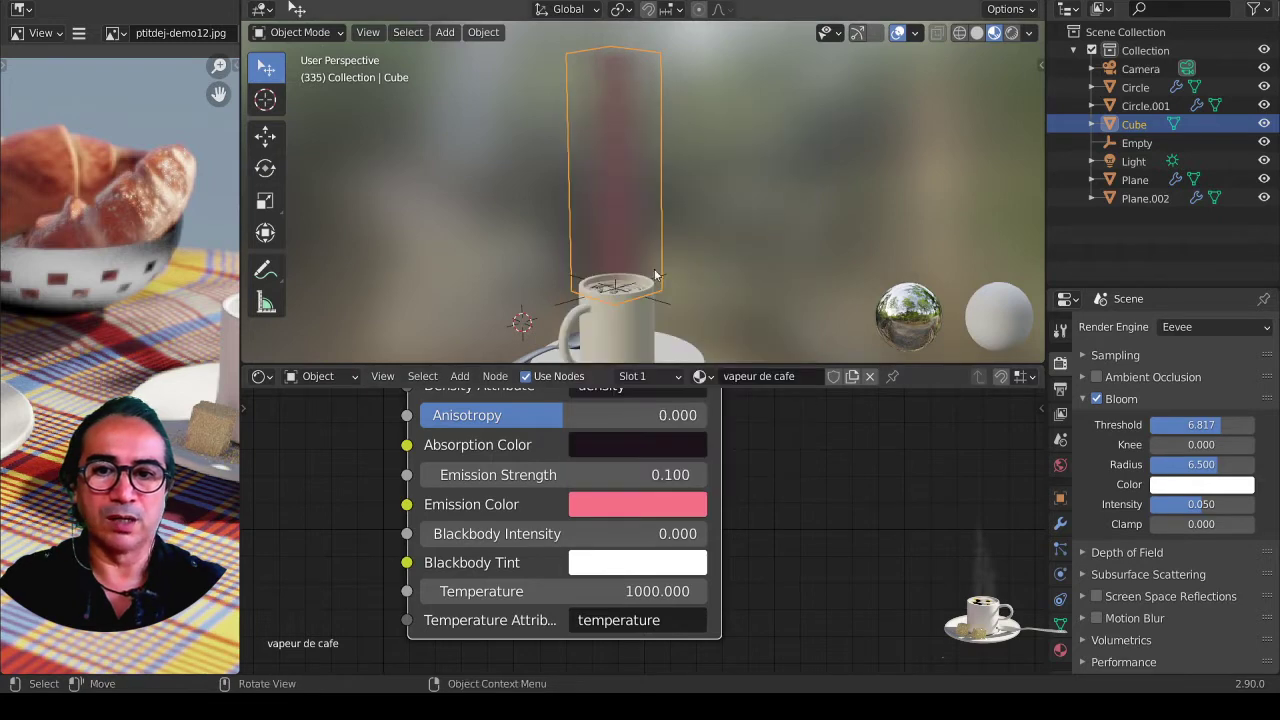
{"action": "left_click", "coordinate": [615, 514]}
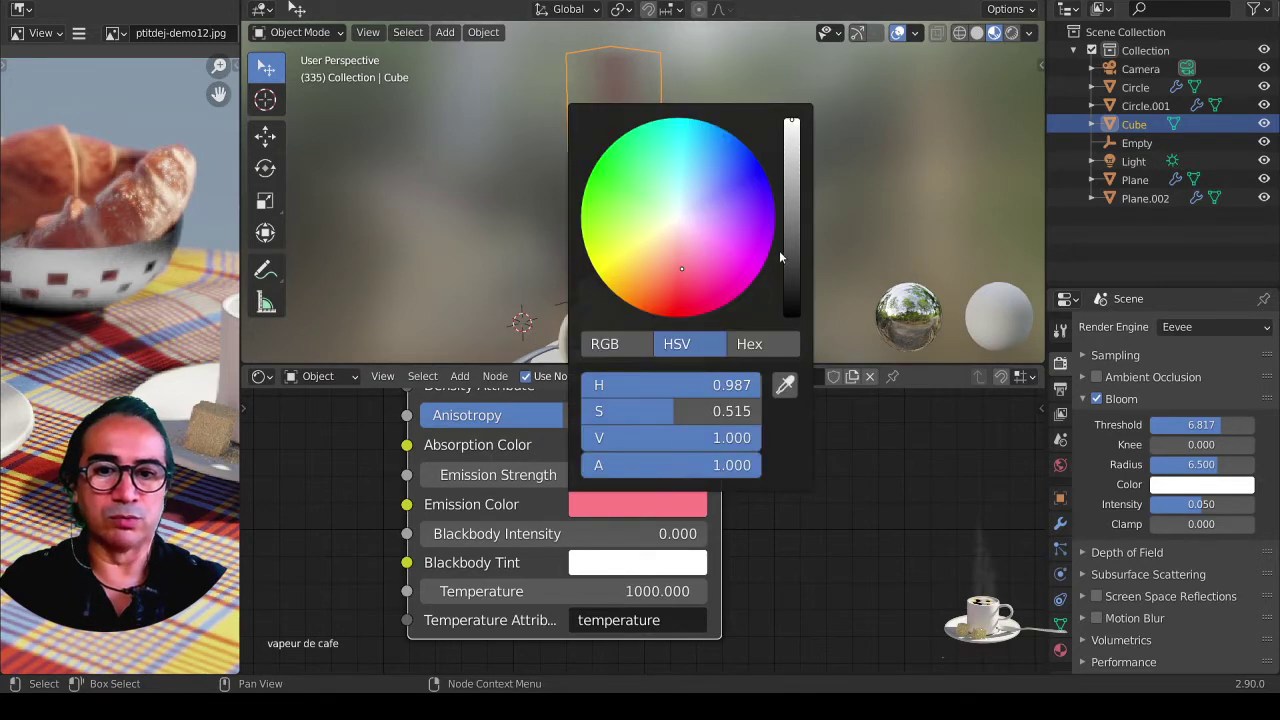
{"action": "left_click_drag", "start_coordinate": [793, 276], "coordinate": [786, 210]}
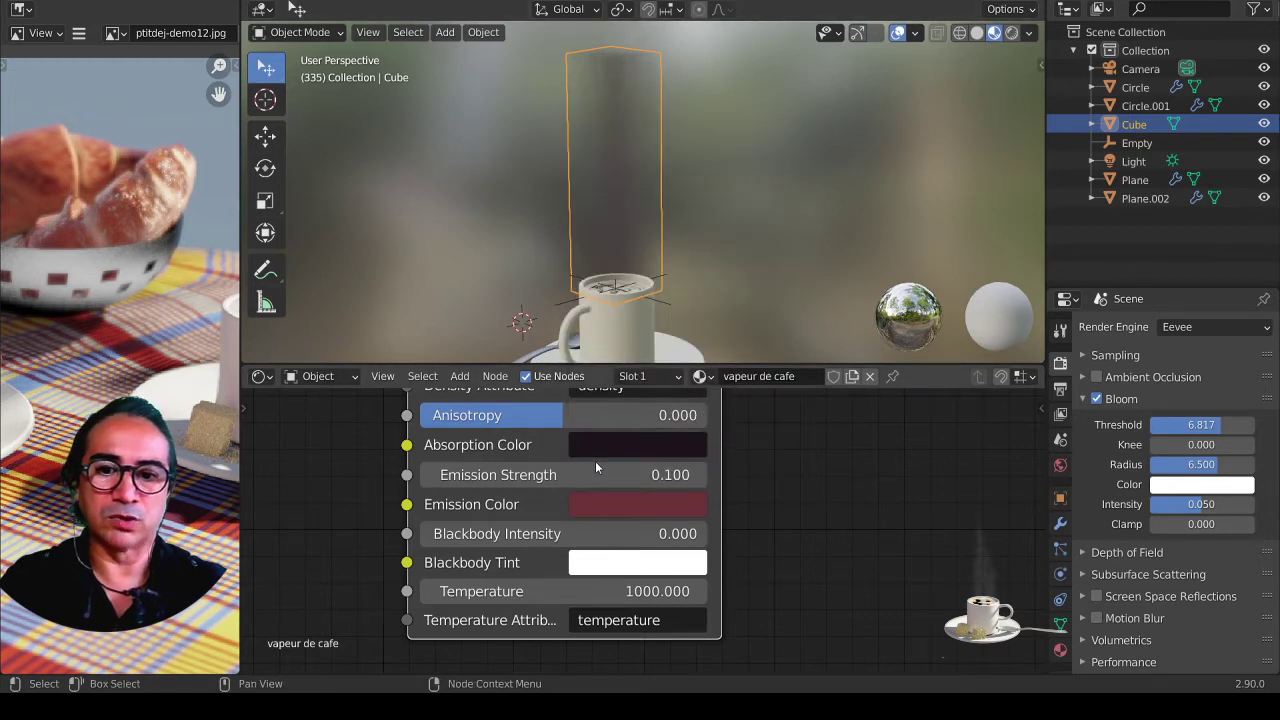
{"action": "left_click", "coordinate": [601, 513]}
{"action": "left_click", "coordinate": [798, 166]}
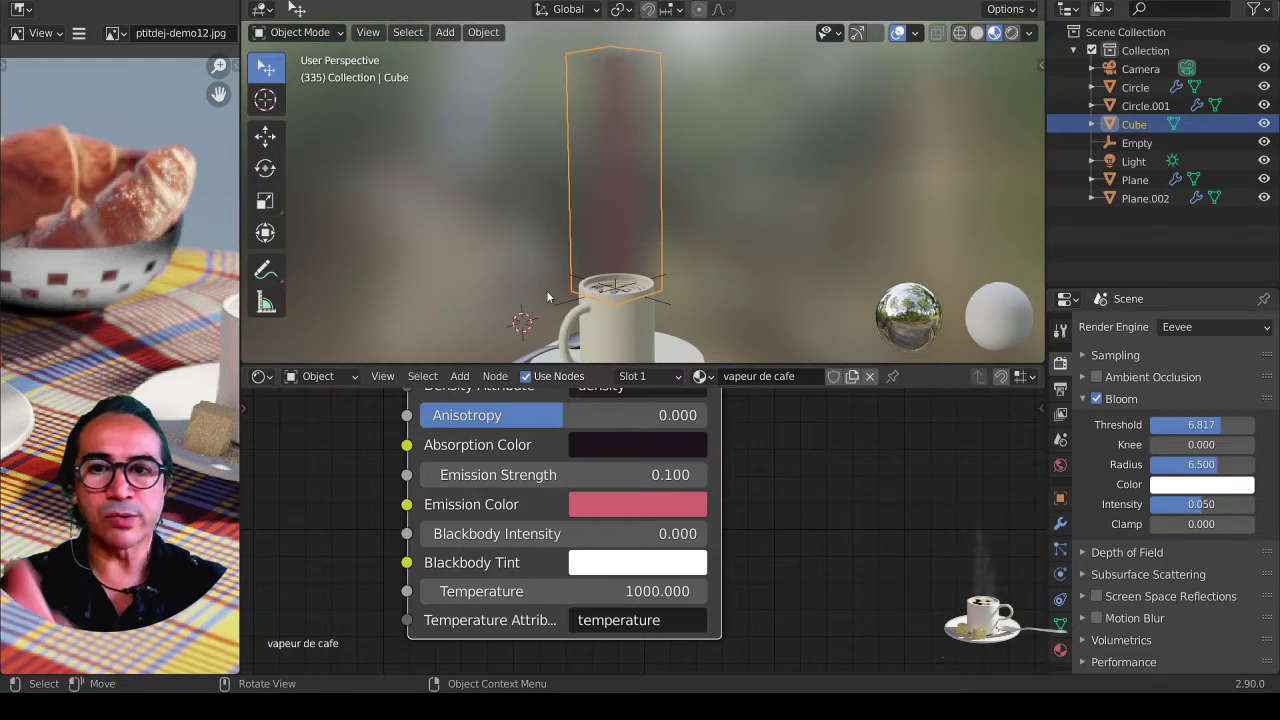
{"action": "left_click", "coordinate": [613, 508]}
{"action": "left_click", "coordinate": [669, 244]}
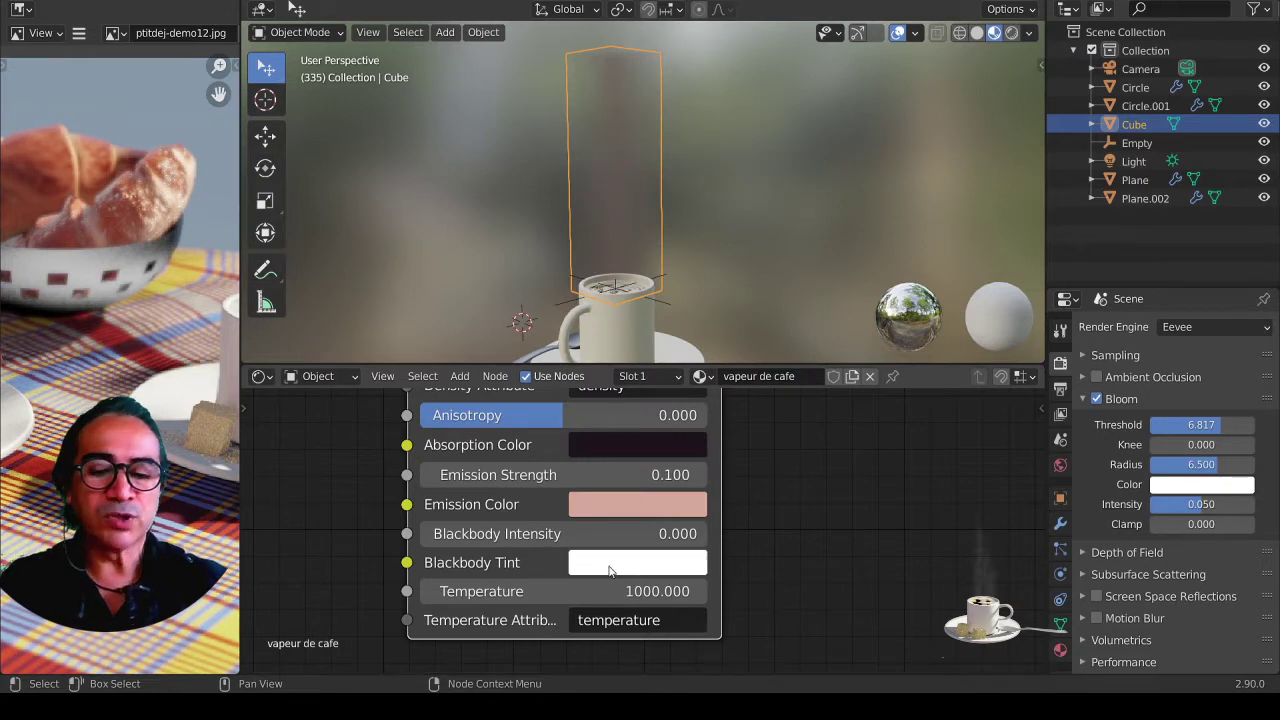
Step: Set the Blackbody Tint colour to pink
{"action": "left_click", "coordinate": [611, 566]}
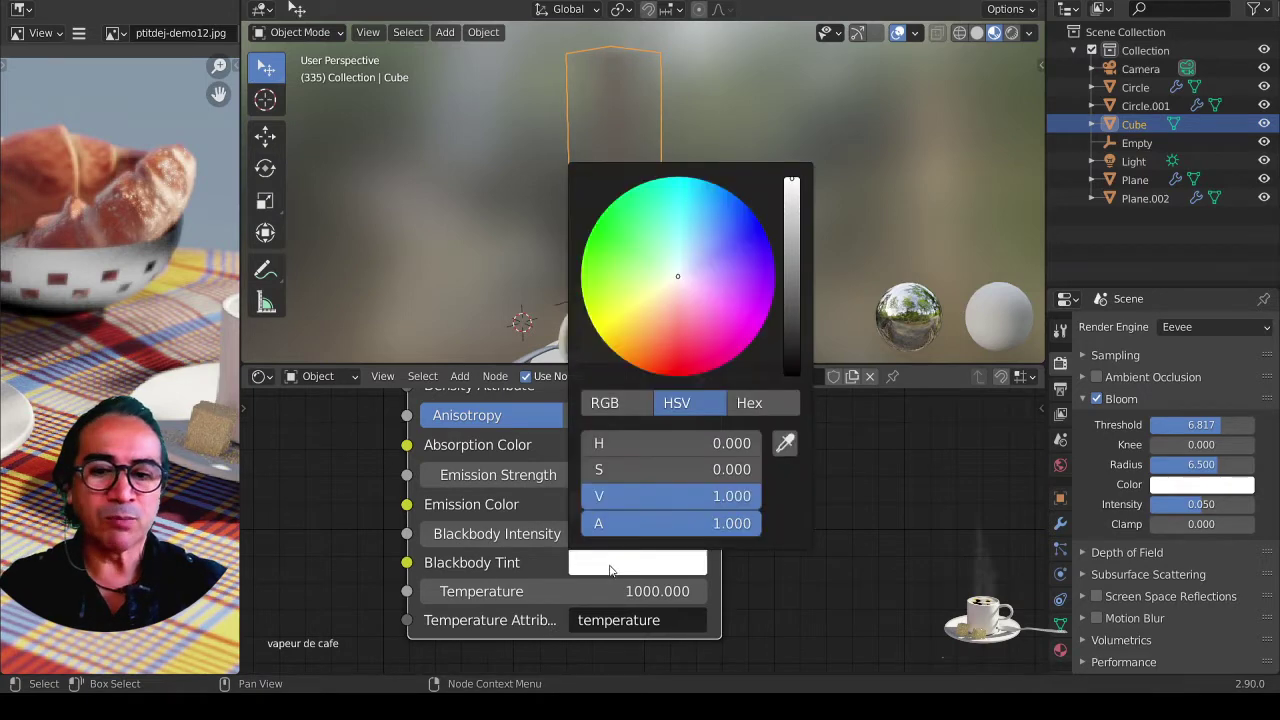
{"action": "left_click", "coordinate": [708, 299]}
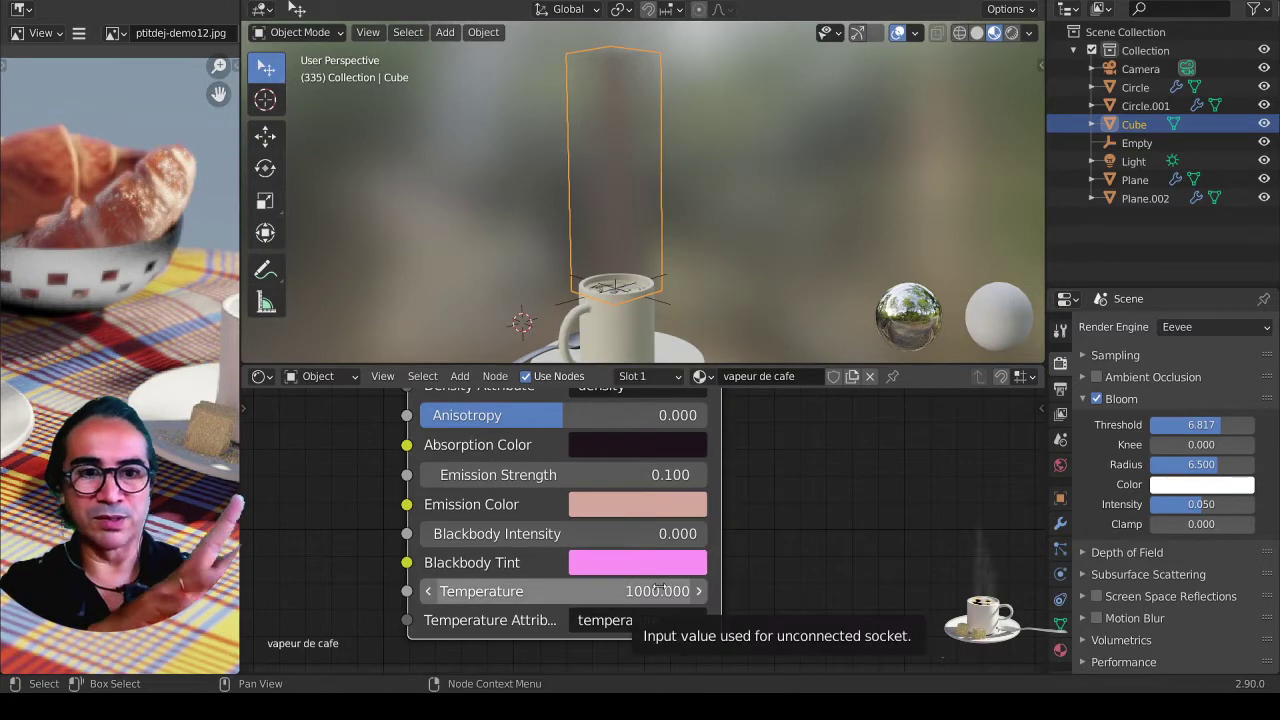
{"action": "left_click", "coordinate": [1189, 330]}
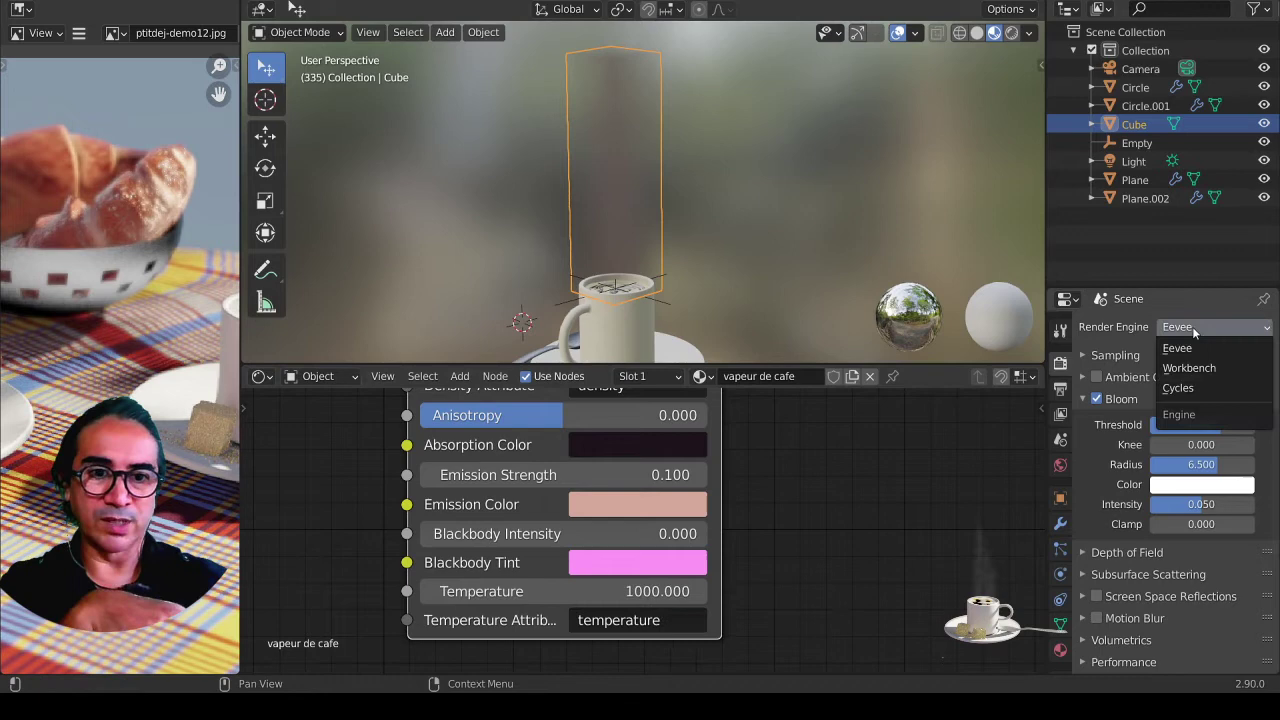
Step: Preview the scene in Cycles with rendered shading, then switch the render engine back to Eevee
{"action": "left_click", "coordinate": [1203, 389]}
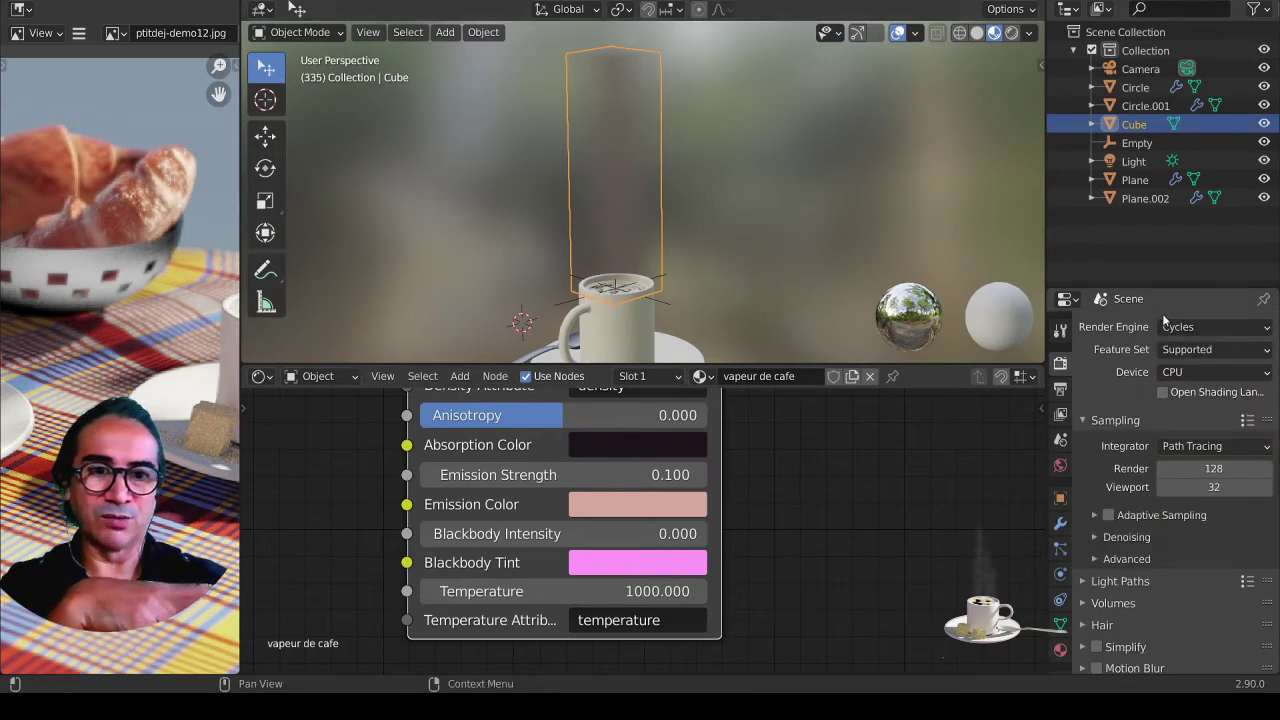
{"action": "left_click", "coordinate": [1011, 33]}
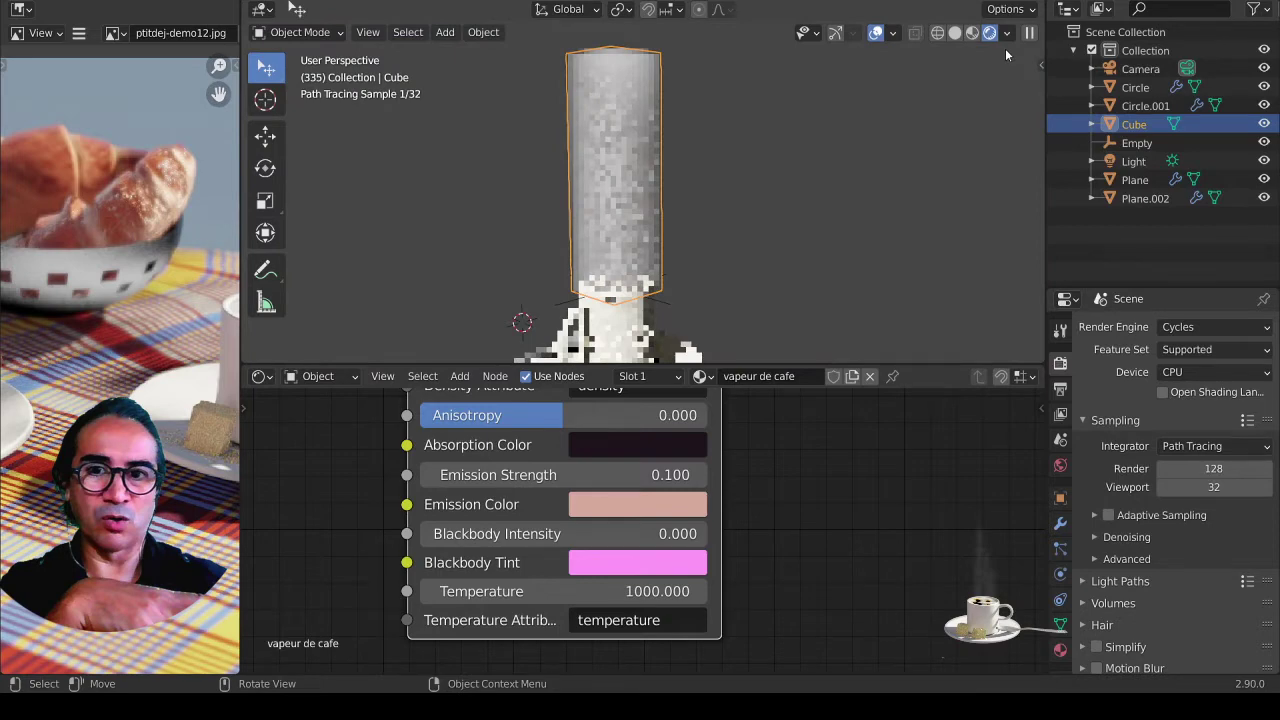
{"action": "left_click", "coordinate": [1192, 327]}
{"action": "left_click", "coordinate": [1192, 350]}
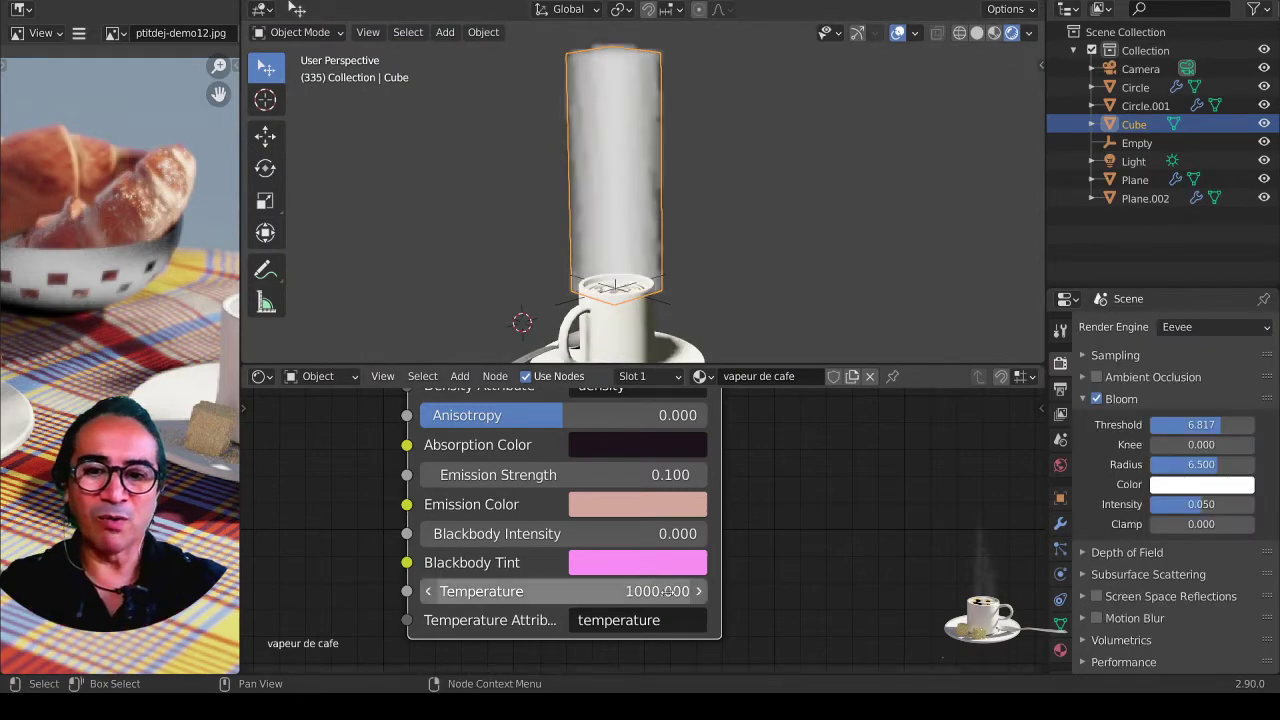
Step: Make the Blackbody Tint a lighter pink with brightness 0.716
{"action": "left_click", "coordinate": [636, 566]}
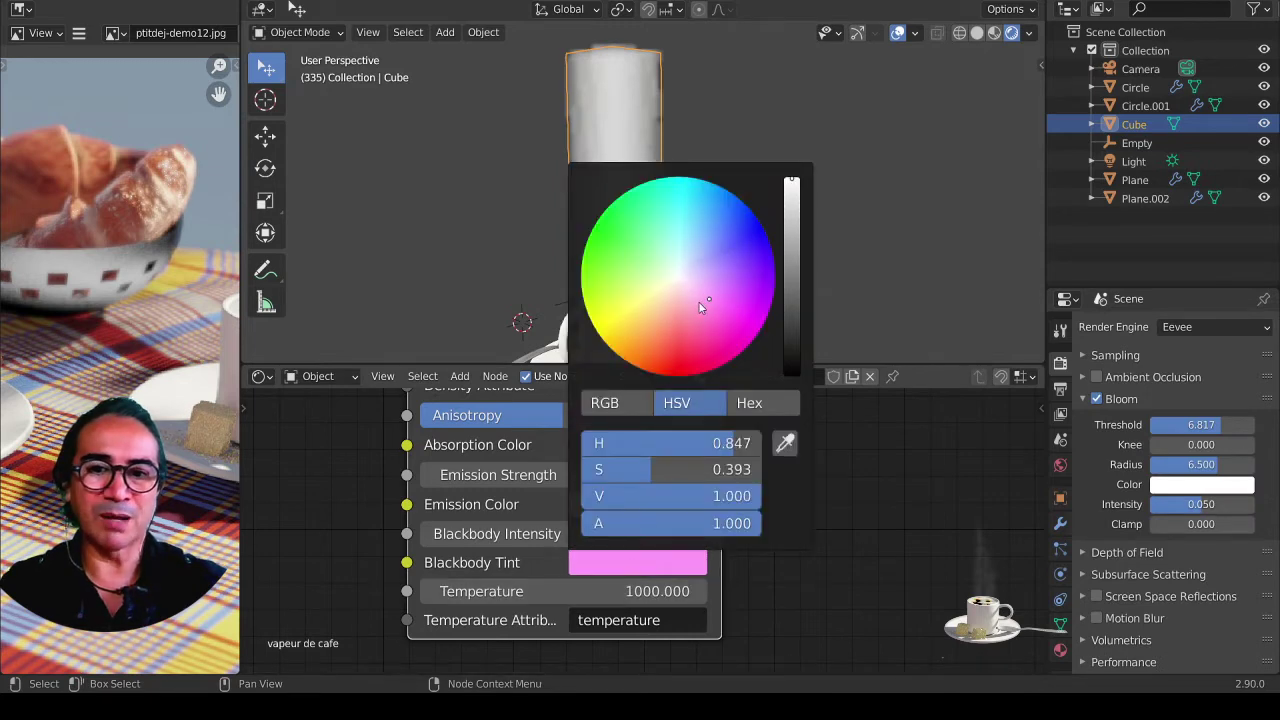
{"action": "left_click_drag", "start_coordinate": [701, 307], "coordinate": [679, 303]}
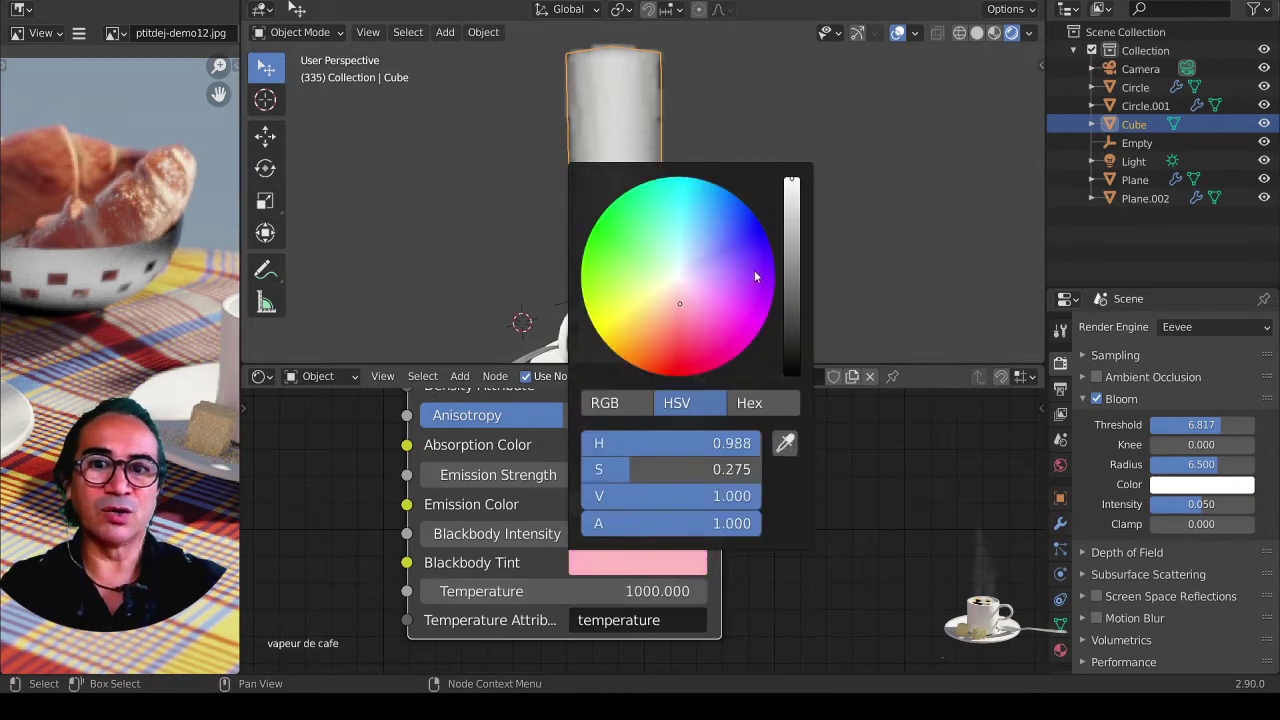
{"action": "left_click_drag", "start_coordinate": [791, 187], "coordinate": [791, 235]}
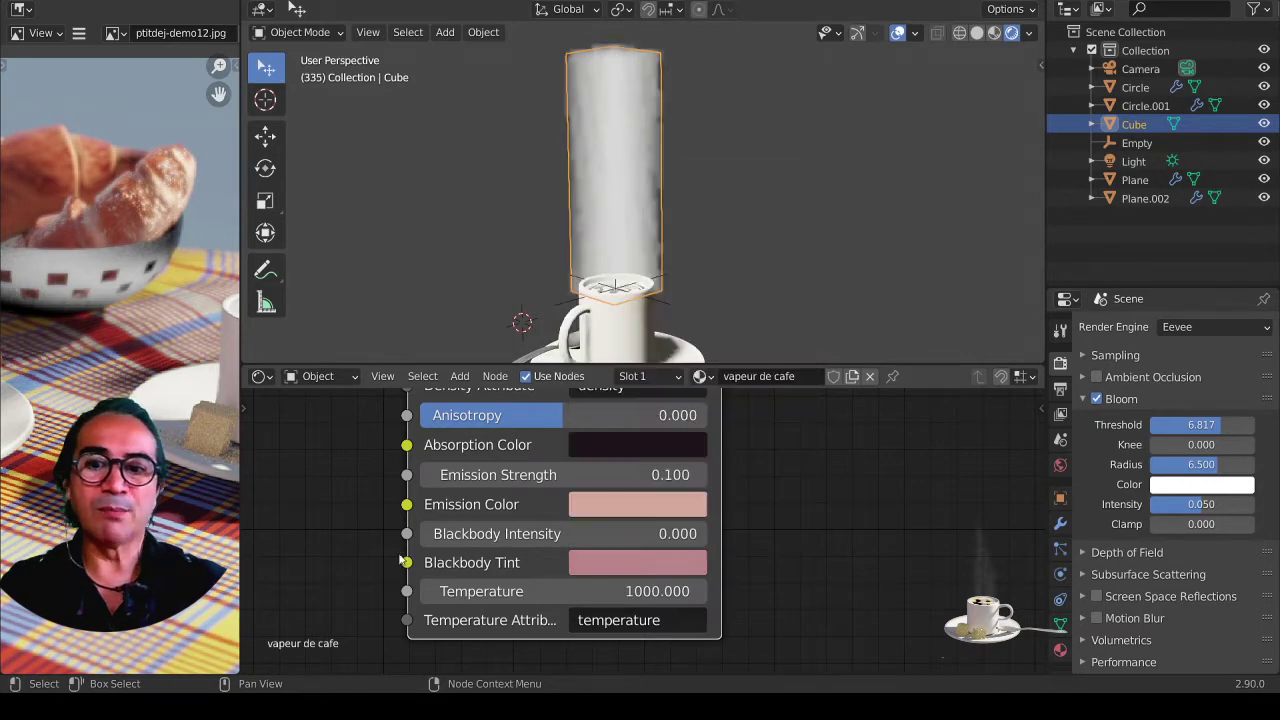
Step: Frame both material nodes and reposition the Principled Volume and output nodes
{"action": "scroll", "coordinate": [406, 570], "scroll_direction": "down", "scroll_amount": 2}
{"action": "key", "text": "Home"}
{"action": "left_click_drag", "start_coordinate": [568, 487], "coordinate": [558, 458]}
{"action": "scroll", "coordinate": [620, 490], "scroll_direction": "up", "scroll_amount": 2}
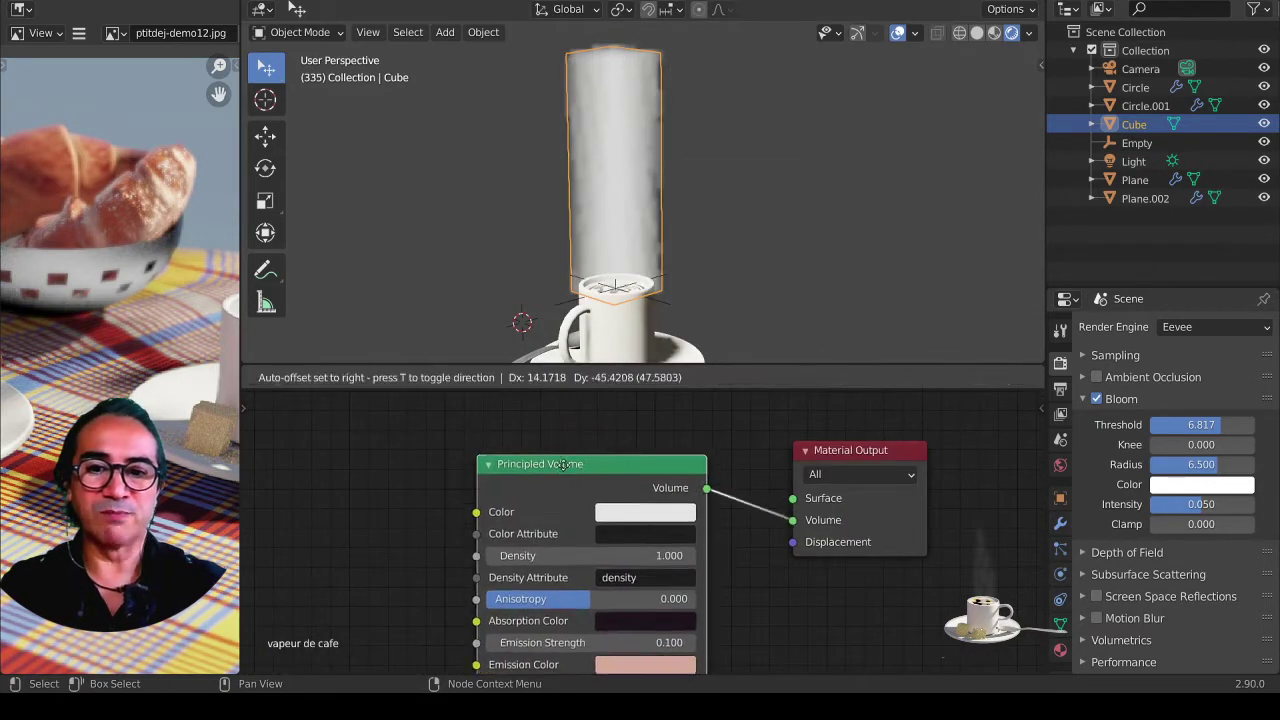
{"action": "key", "text": "g"}
{"action": "scroll", "coordinate": [600, 478], "scroll_direction": "up", "scroll_amount": 2}
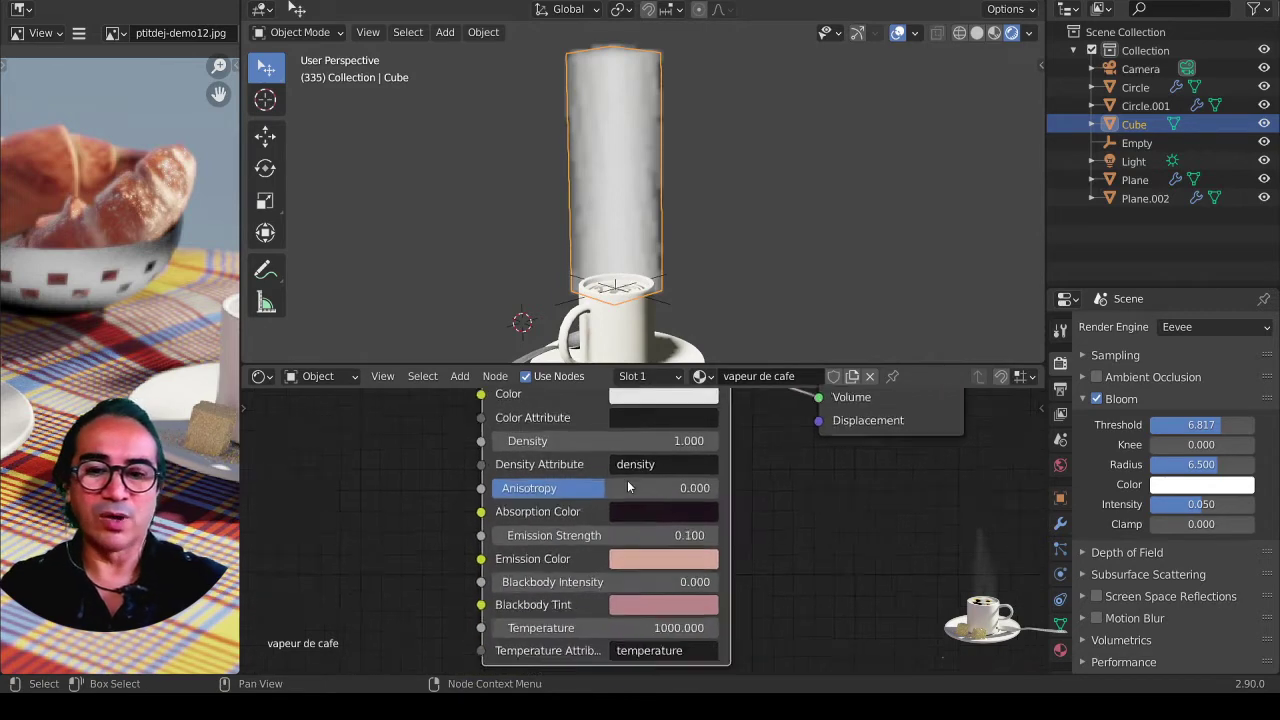
{"action": "scroll", "coordinate": [650, 580], "scroll_direction": "down", "scroll_amount": 4, "text": "shift"}
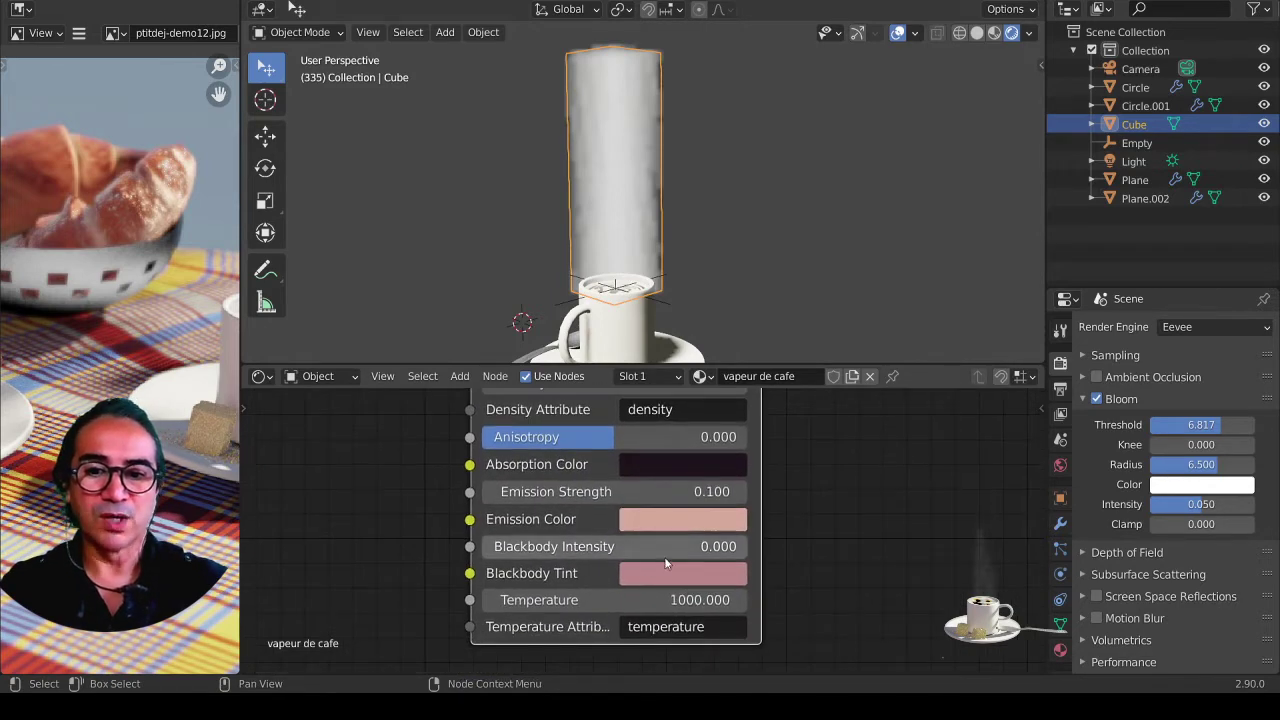
Step: Darken the Blackbody Tint to nearly black and bring up the add-node shader list
{"action": "left_click", "coordinate": [656, 578]}
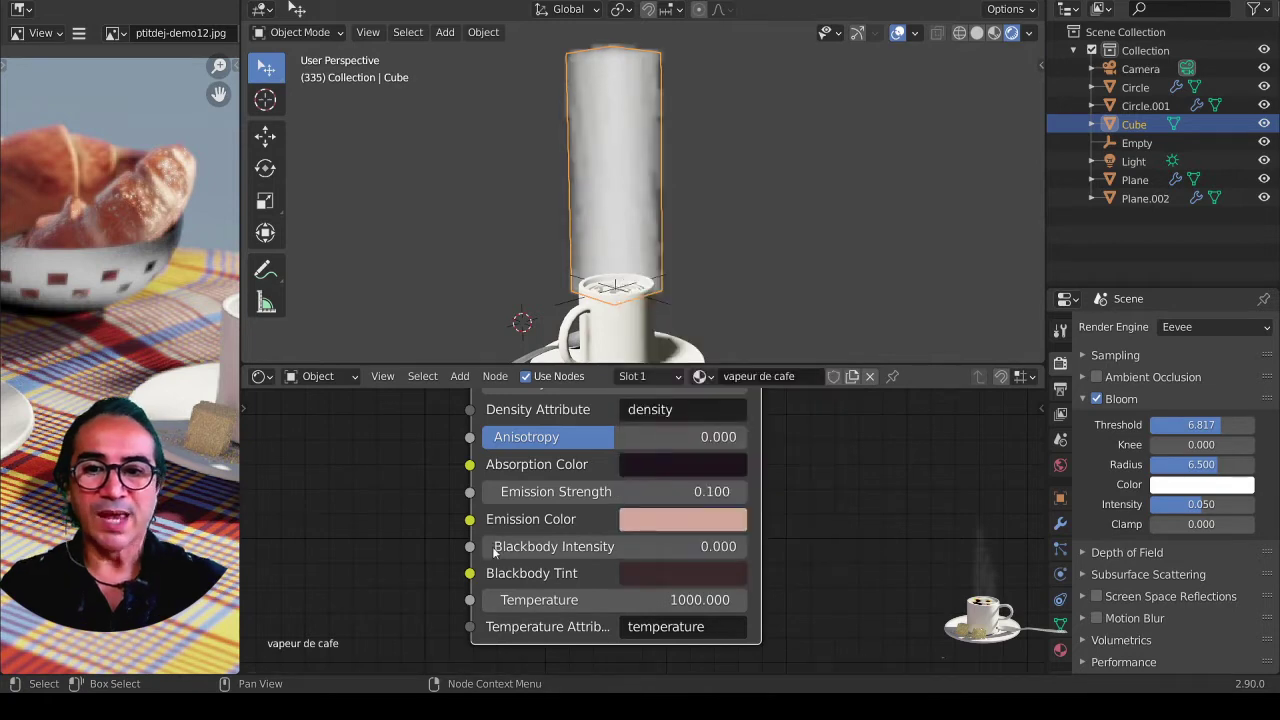
{"action": "scroll", "coordinate": [474, 517], "scroll_direction": "down", "scroll_amount": 3}
{"action": "scroll", "coordinate": [502, 591], "scroll_direction": "up", "scroll_amount": 2, "text": "shift"}
{"action": "scroll", "coordinate": [502, 597], "scroll_direction": "up", "scroll_amount": 3}
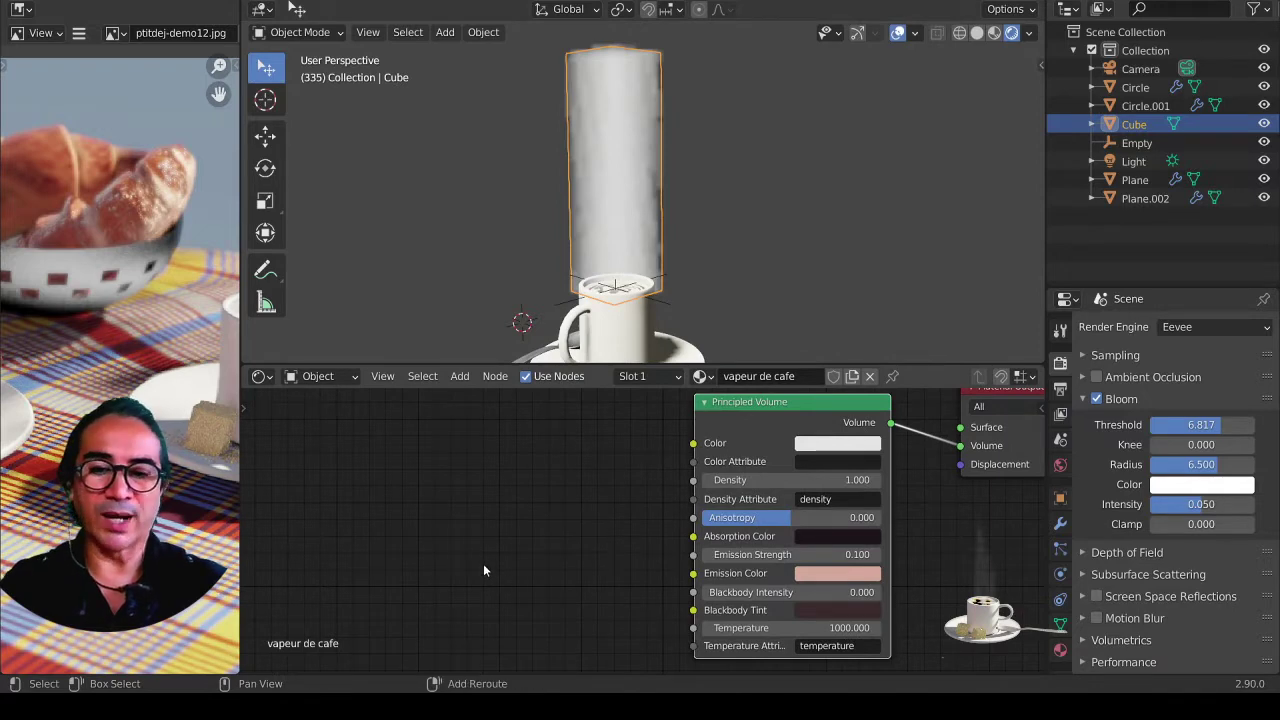
{"action": "key", "text": "shift+a"}
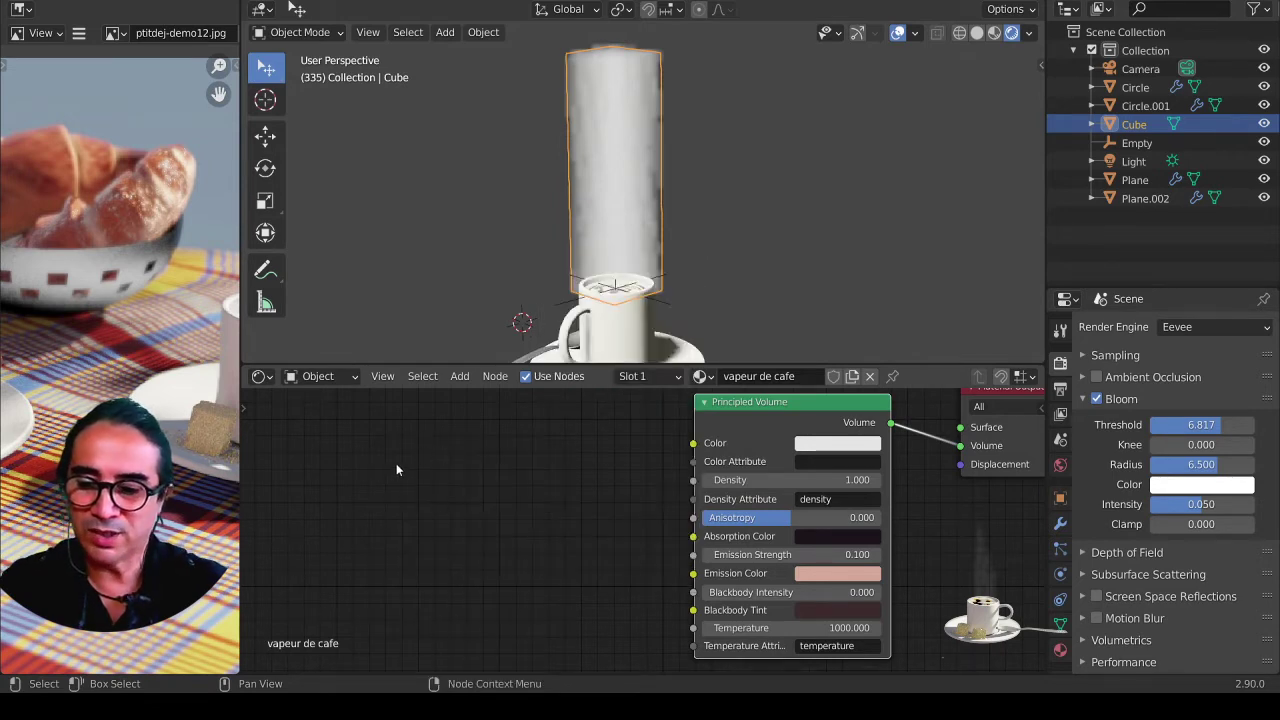
{"action": "key", "text": "shift+a"}
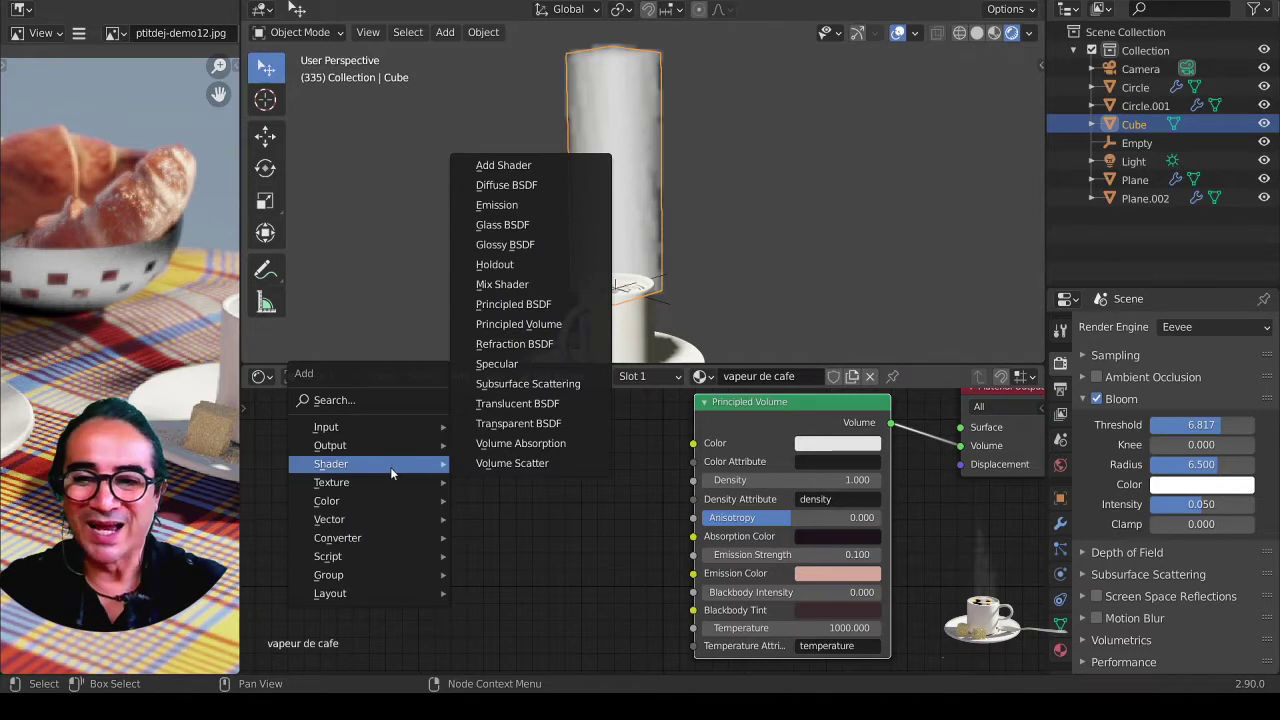
{"action": "mouse_move", "coordinate": [331, 482]}
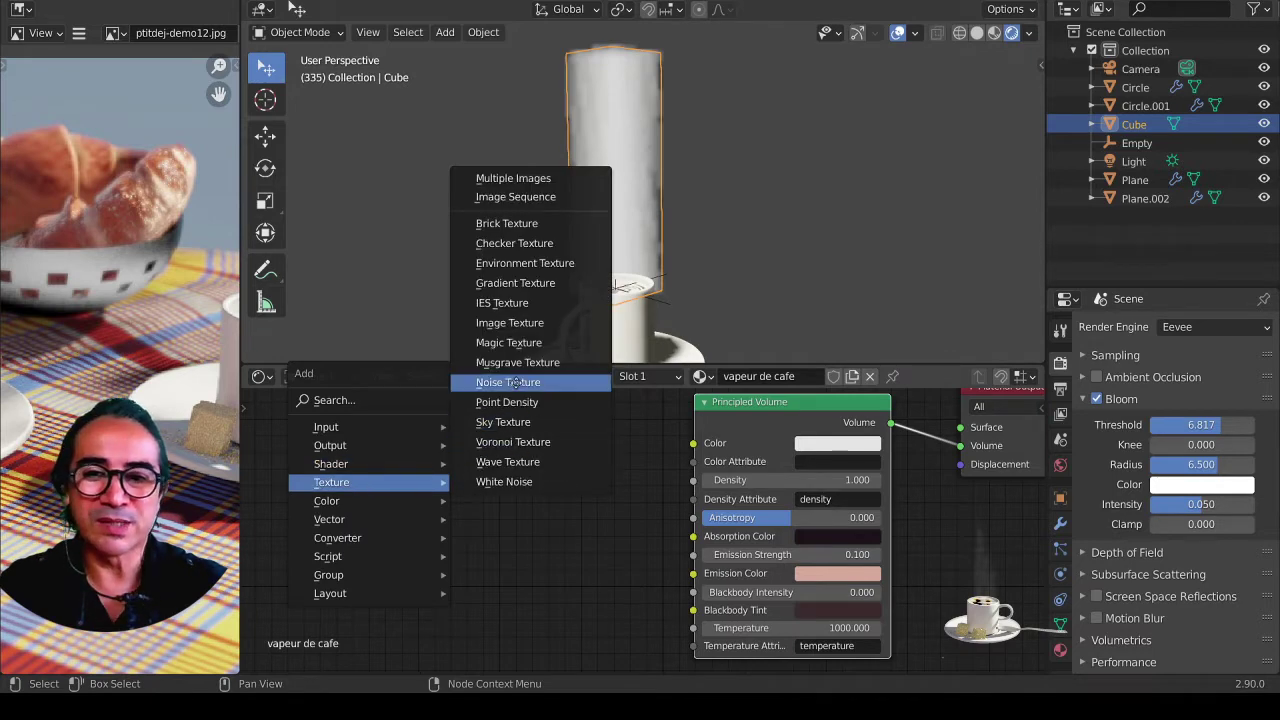
Step: Add a Noise Texture node to the steam material and centre the nodes
{"action": "left_click", "coordinate": [516, 383]}
{"action": "left_click", "coordinate": [482, 472]}
{"action": "scroll", "coordinate": [500, 500], "scroll_direction": "down", "scroll_amount": 1}
{"action": "middle_click_drag", "start_coordinate": [530, 541], "coordinate": [607, 558]}
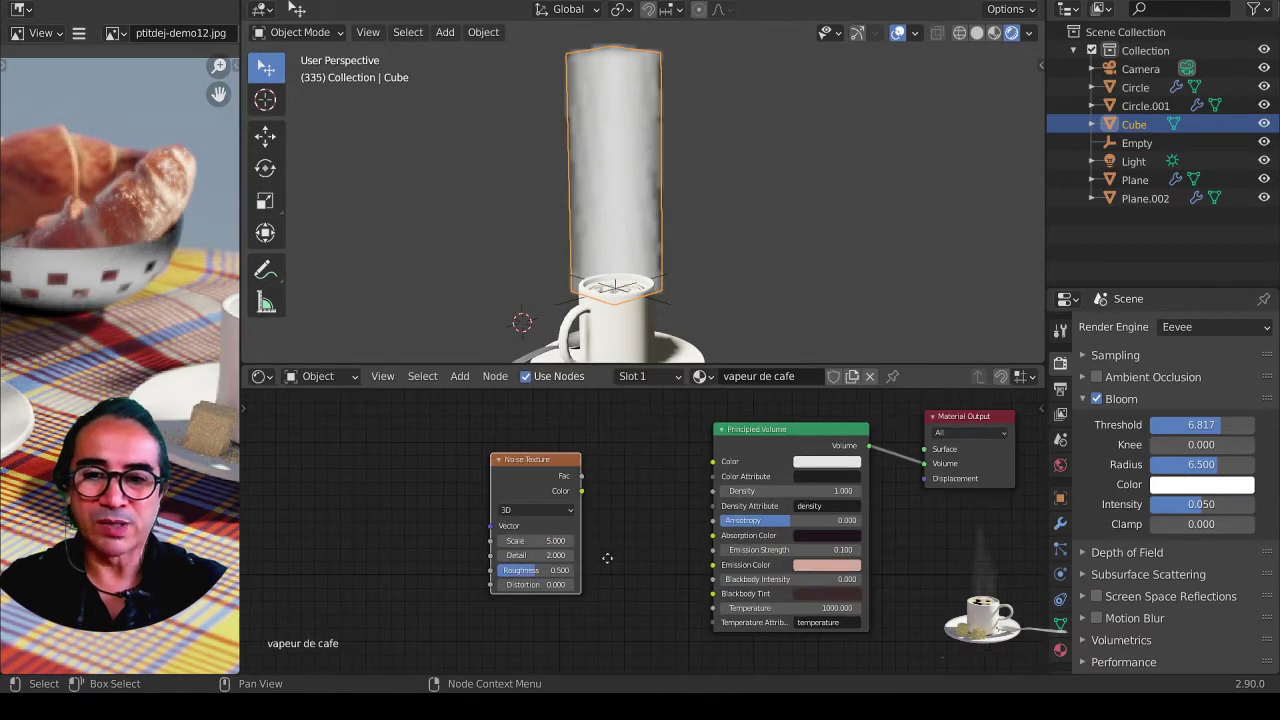
{"action": "left_click", "coordinate": [104, 3]}
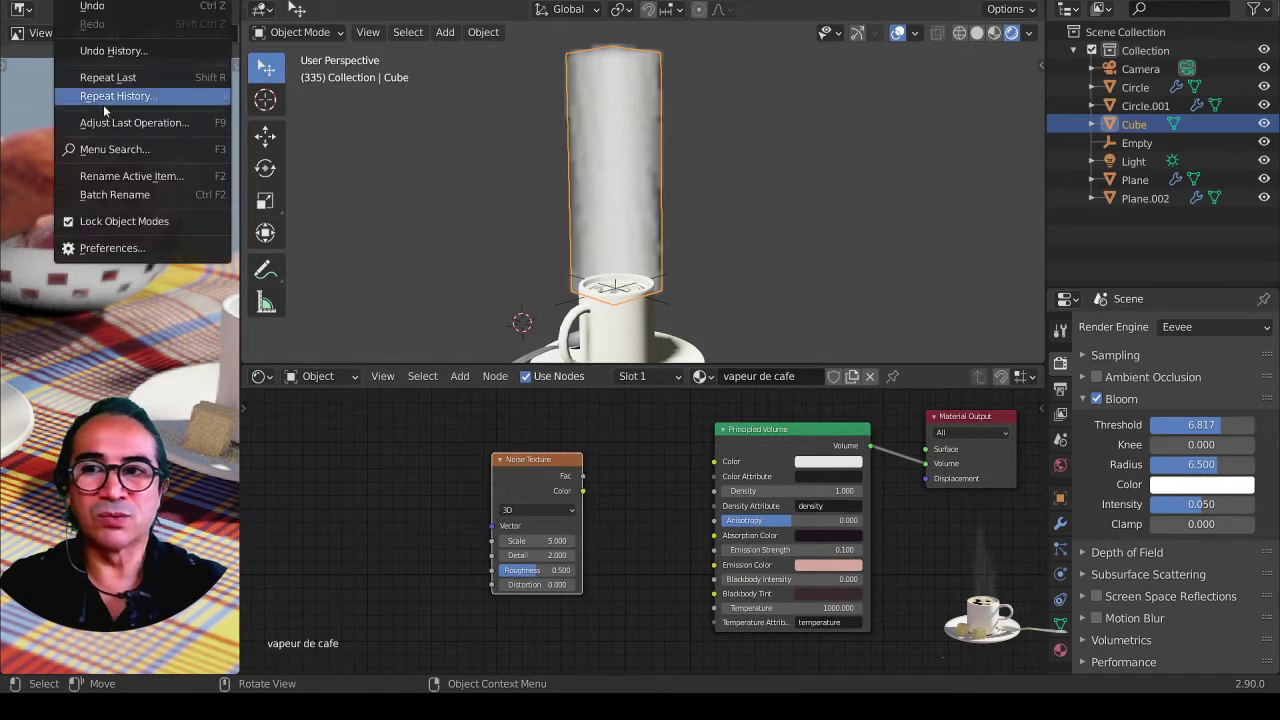
{"action": "left_click", "coordinate": [134, 250]}
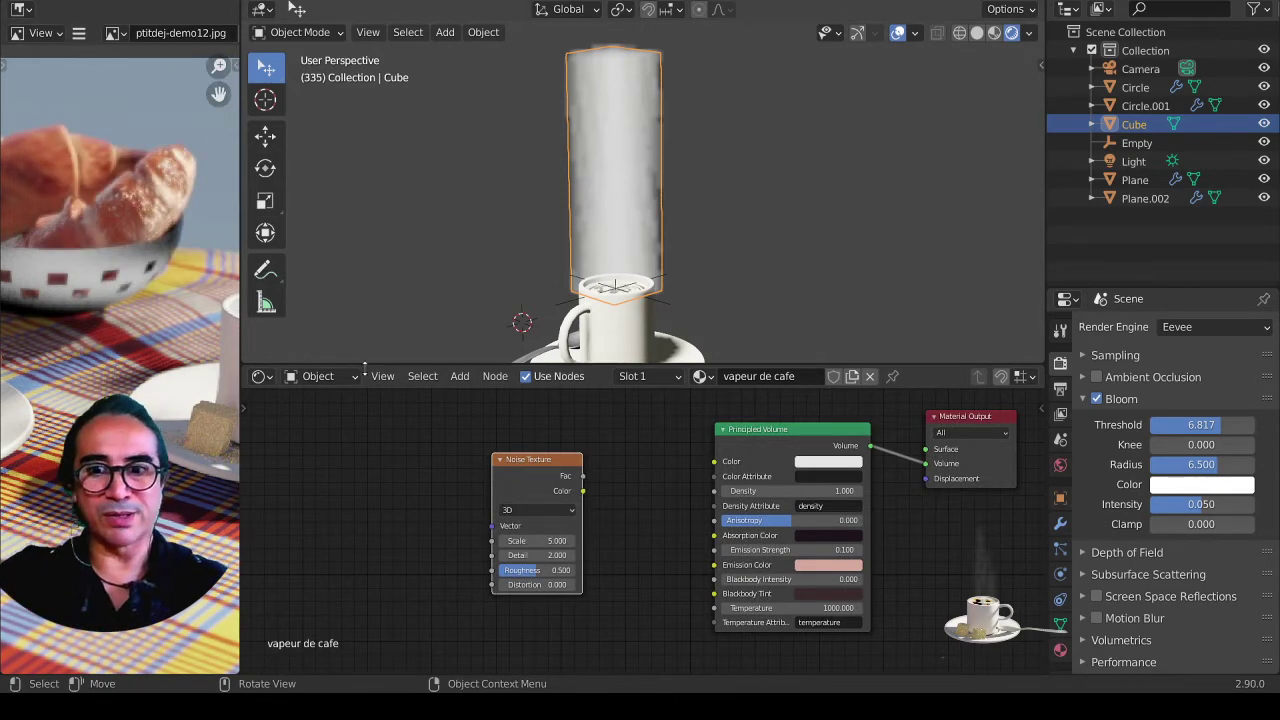
{"action": "scroll", "coordinate": [553, 462], "scroll_direction": "up", "scroll_amount": 2}
{"action": "middle_click_drag", "start_coordinate": [491, 452], "coordinate": [548, 466]}
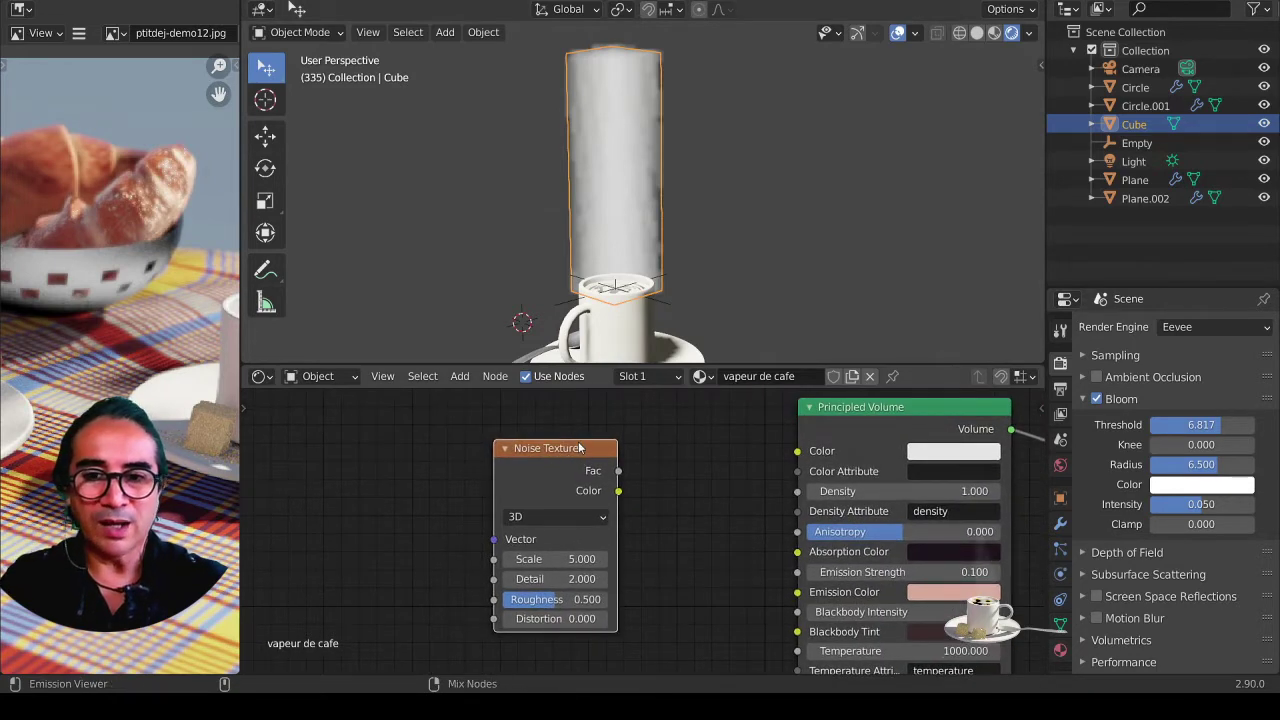
Step: Preview the Noise Texture on the steam volume and orbit to inspect it
{"action": "left_click", "coordinate": [577, 453], "text": "ctrl+shift"}
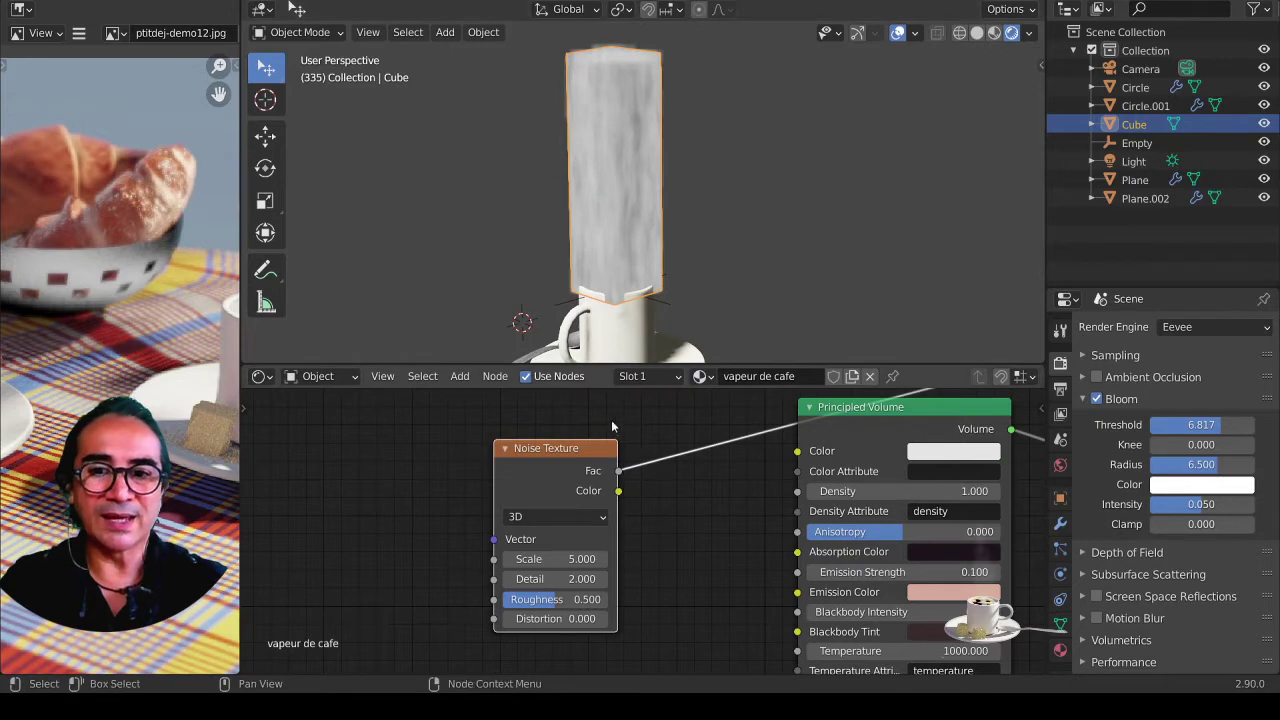
{"action": "left_click_drag", "start_coordinate": [590, 448], "coordinate": [484, 477]}
{"action": "mouse_move", "coordinate": [630, 230]}
{"action": "middle_mouse_down"}
{"action": "mouse_move", "coordinate": [613, 187]}
{"action": "mouse_move", "coordinate": [629, 131]}
{"action": "middle_mouse_up"}
{"action": "middle_click_drag", "start_coordinate": [635, 228], "coordinate": [738, 226]}
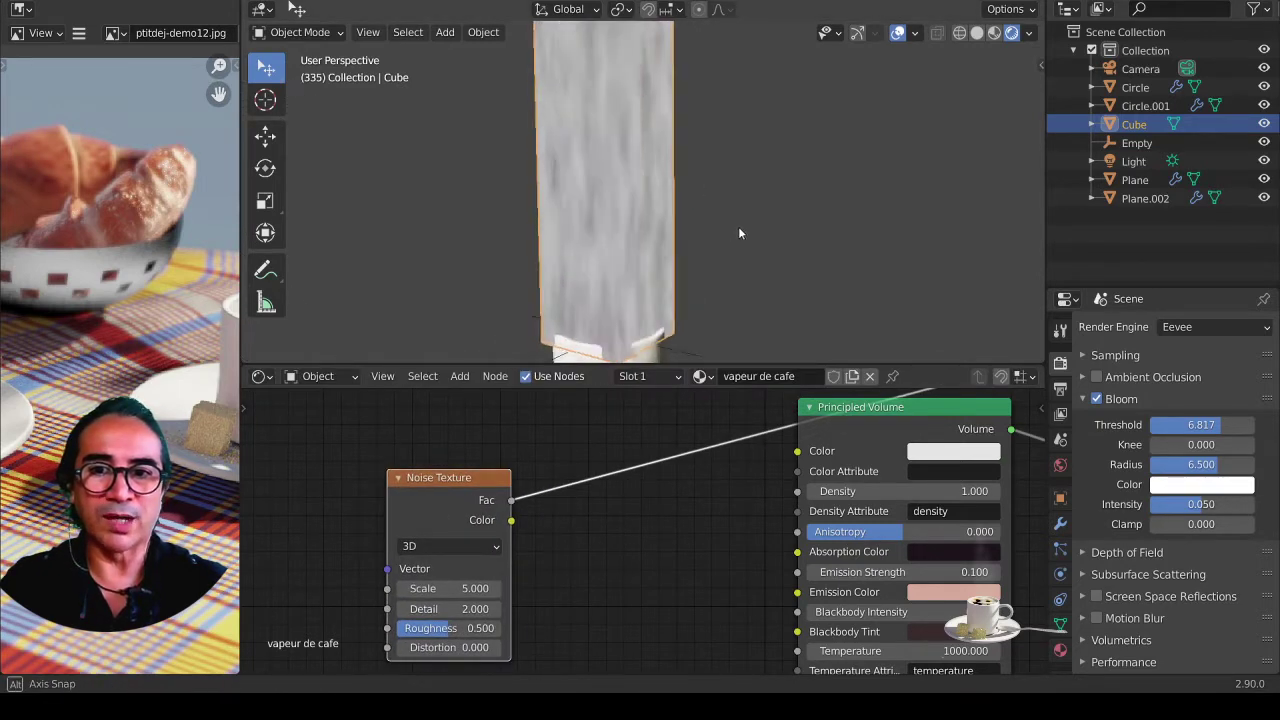
{"action": "middle_click_drag", "start_coordinate": [568, 443], "coordinate": [613, 386]}
{"action": "scroll", "coordinate": [613, 386], "scroll_direction": "up", "scroll_amount": 1}
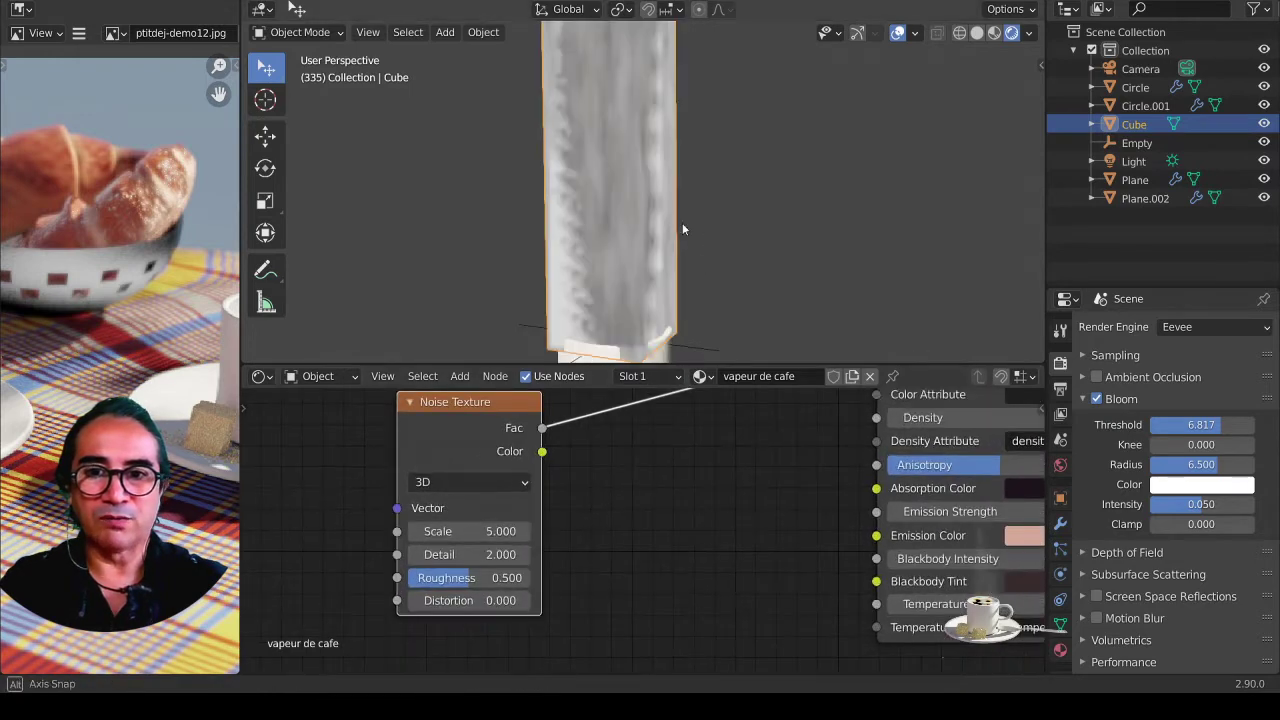
{"action": "middle_click_drag", "start_coordinate": [682, 222], "coordinate": [588, 221]}
{"action": "middle_click_drag", "start_coordinate": [570, 453], "coordinate": [609, 479]}
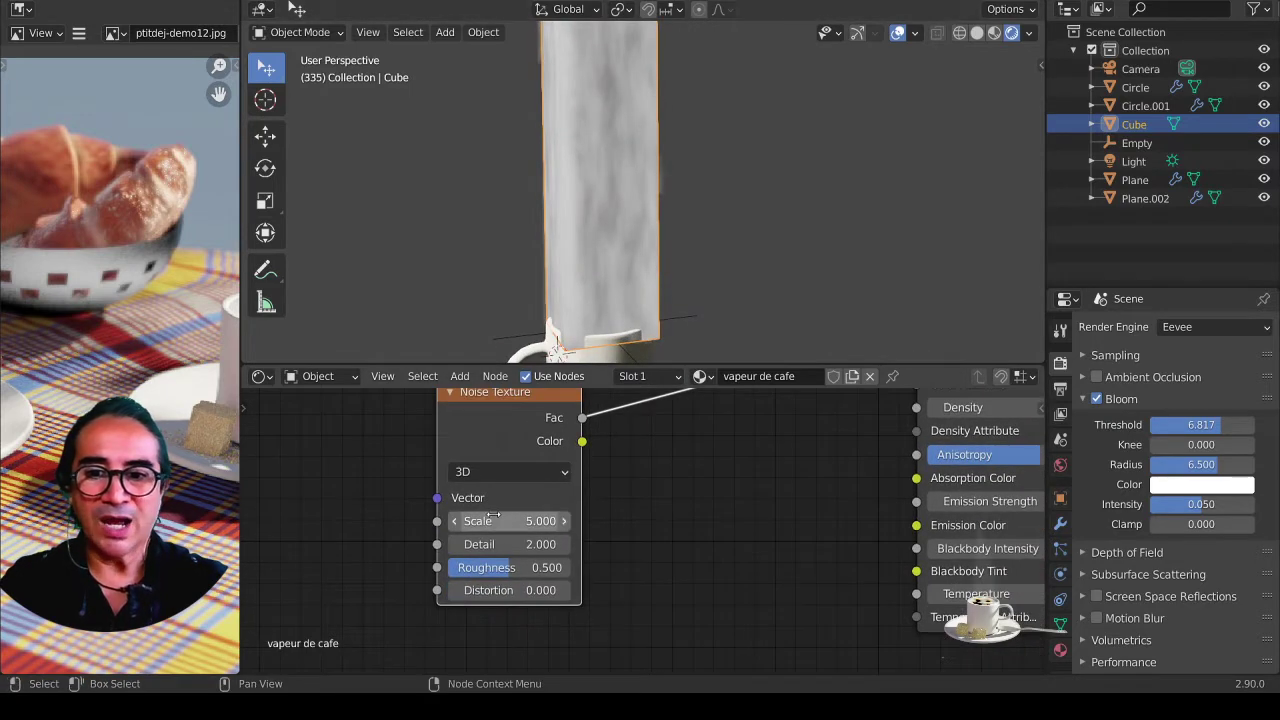
Step: Try a noise Scale of 1.6, then cancel back to 5.000
{"action": "left_click_drag", "start_coordinate": [500, 518], "coordinate": [440, 518]}
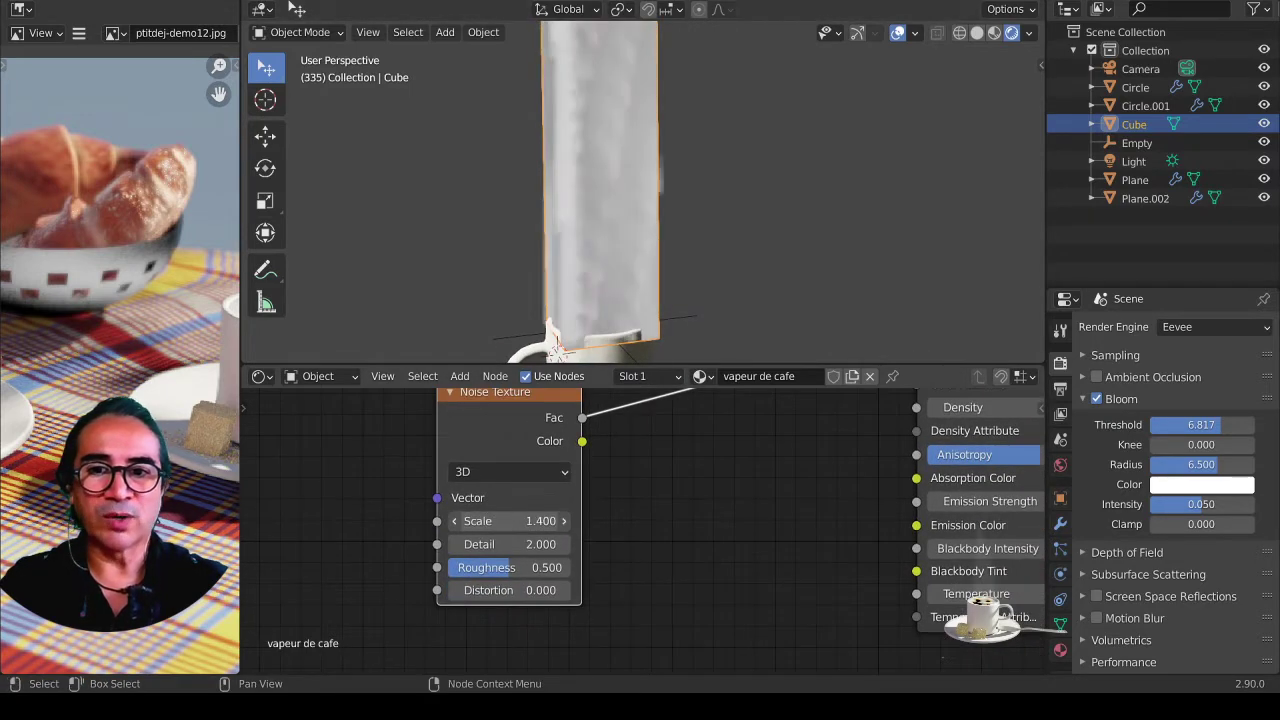
{"action": "key", "text": "Escape"}
{"action": "mouse_move", "coordinate": [674, 271]}
{"action": "middle_mouse_down"}
{"action": "mouse_move", "coordinate": [682, 222]}
{"action": "mouse_move", "coordinate": [573, 231]}
{"action": "middle_mouse_up"}
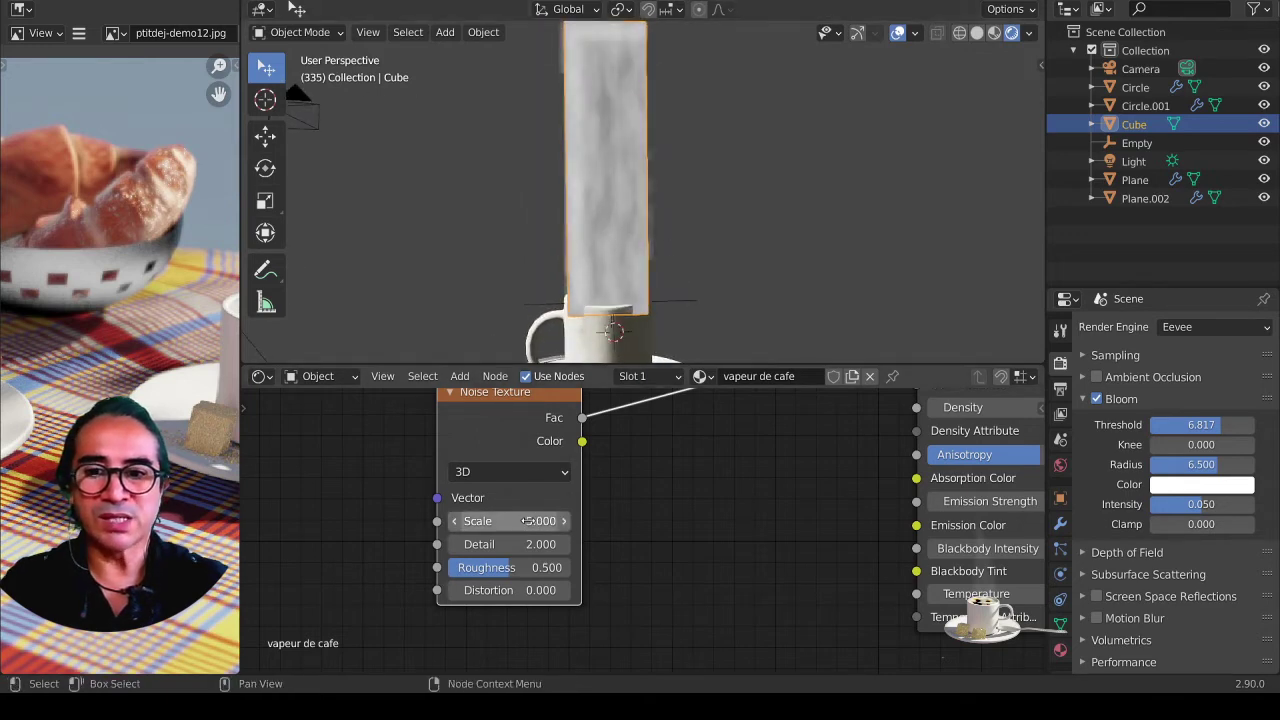
Step: Adjust the noise Distortion, settling on 1.200
{"action": "left_click", "coordinate": [563, 590]}
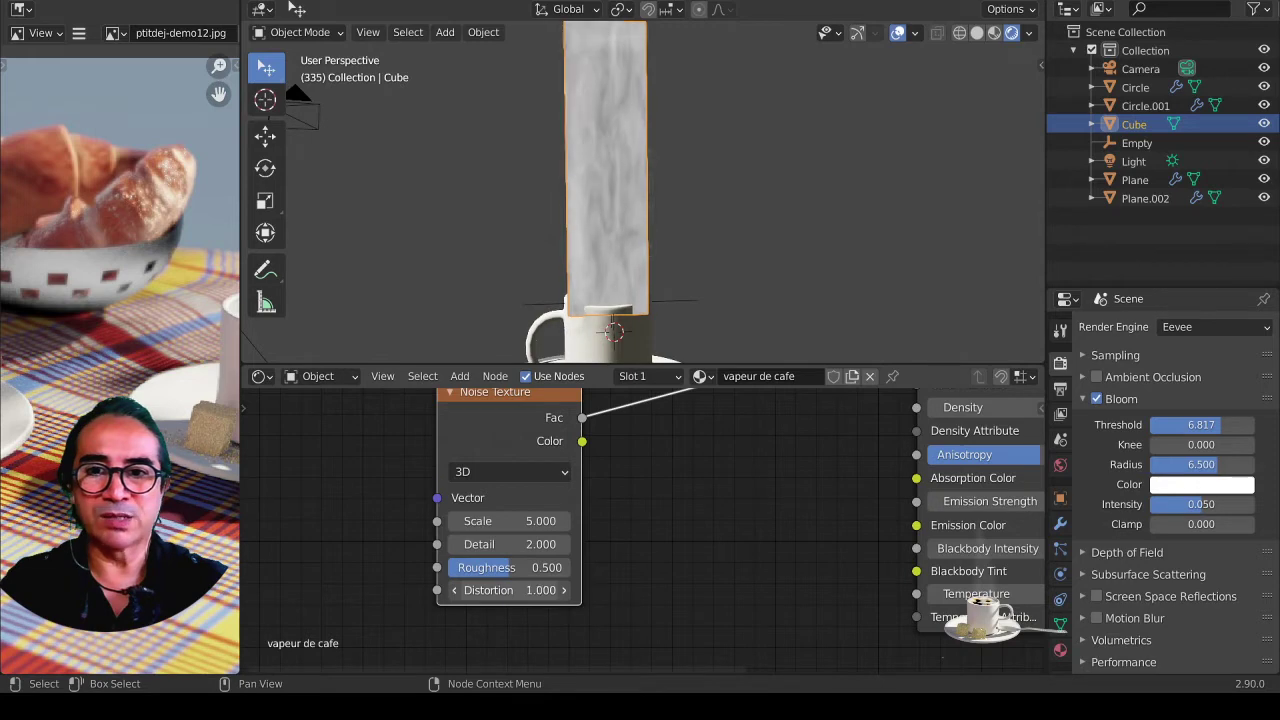
{"action": "left_click_drag", "start_coordinate": [540, 590], "coordinate": [490, 592]}
{"action": "scroll", "coordinate": [571, 499], "scroll_direction": "up", "scroll_amount": 2}
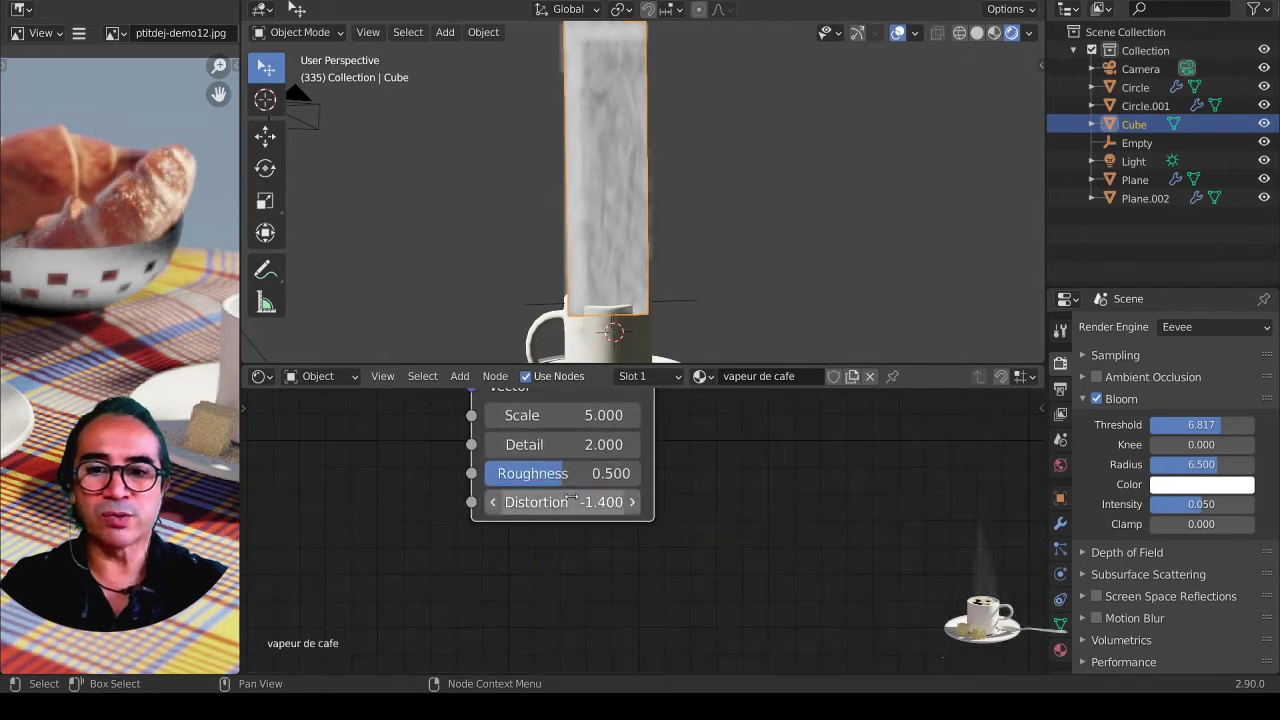
{"action": "mouse_move", "coordinate": [571, 499]}
{"action": "left_mouse_down"}
{"action": "mouse_move", "coordinate": [640, 500]}
{"action": "mouse_move", "coordinate": [620, 497]}
{"action": "left_mouse_up"}
{"action": "scroll", "coordinate": [635, 530], "scroll_direction": "up", "scroll_amount": 1}
{"action": "scroll", "coordinate": [656, 229], "scroll_direction": "up", "scroll_amount": 3}
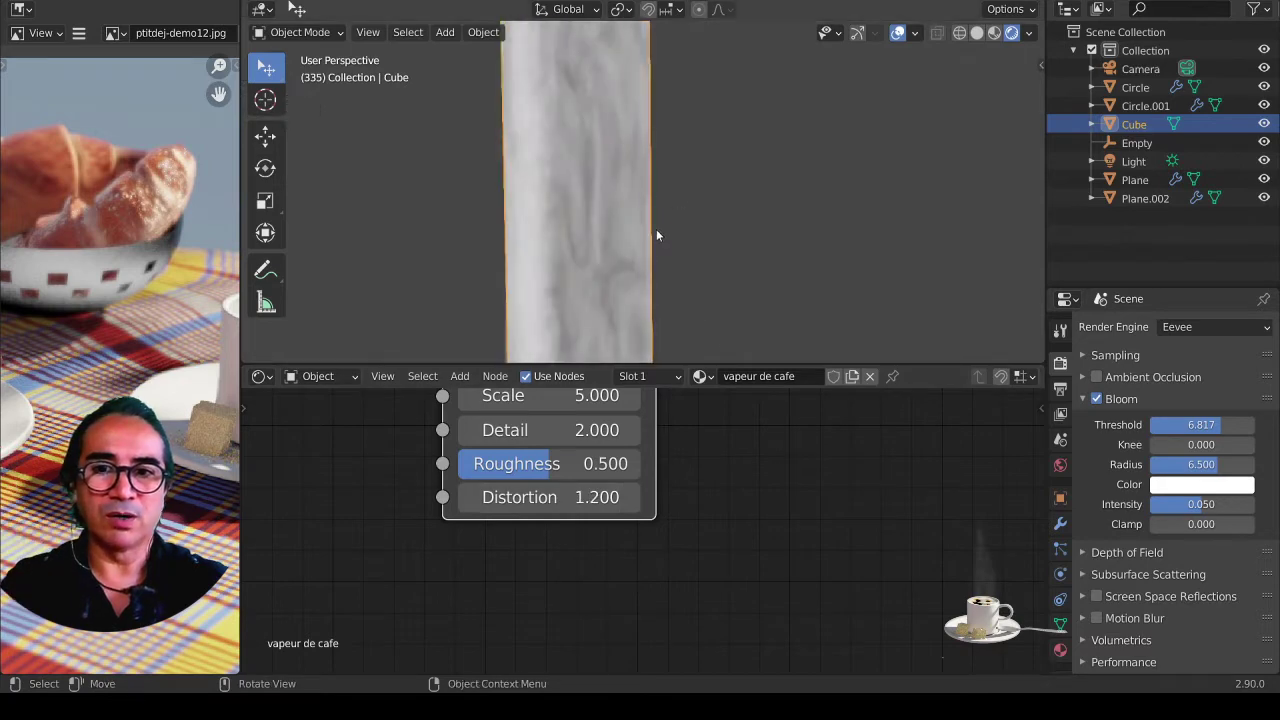
{"action": "scroll", "coordinate": [607, 246], "scroll_direction": "down", "scroll_amount": 1}
{"action": "scroll", "coordinate": [620, 300], "scroll_direction": "down", "scroll_amount": 2}
{"action": "scroll", "coordinate": [686, 458], "scroll_direction": "down", "scroll_amount": 1}
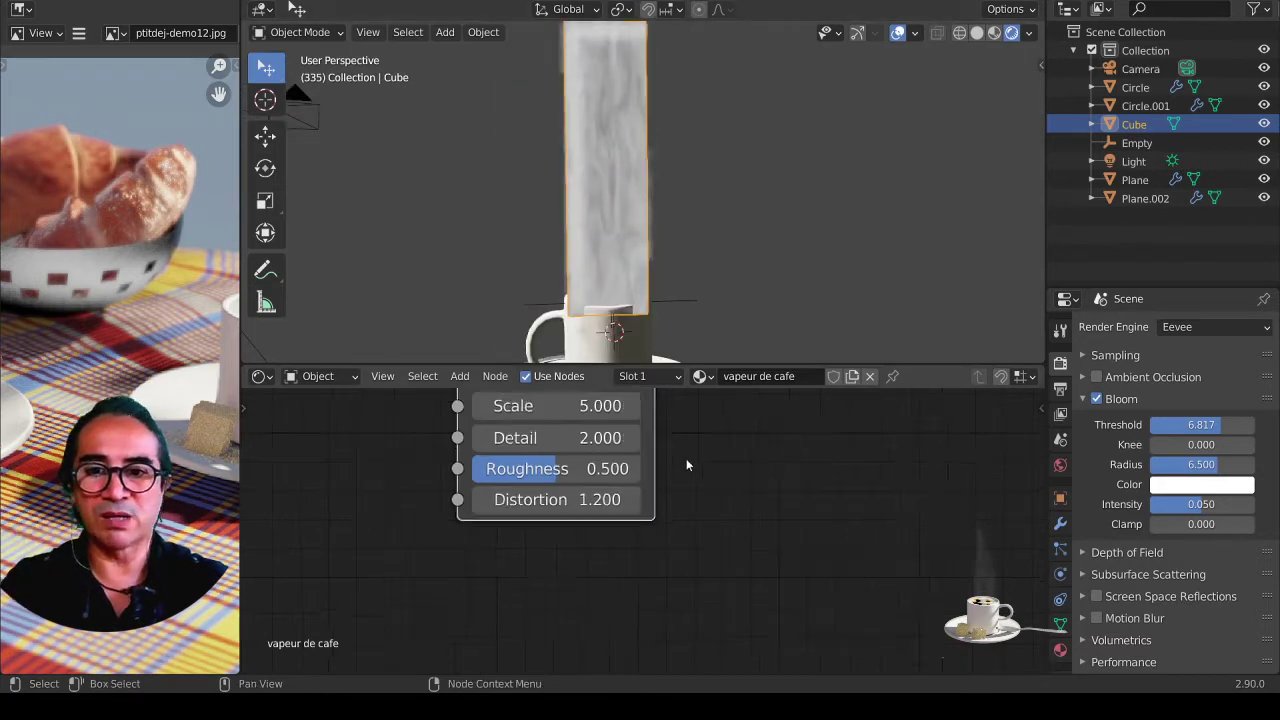
{"action": "scroll", "coordinate": [686, 458], "scroll_direction": "down", "scroll_amount": 2}
{"action": "middle_click_drag", "start_coordinate": [686, 458], "coordinate": [542, 455]}
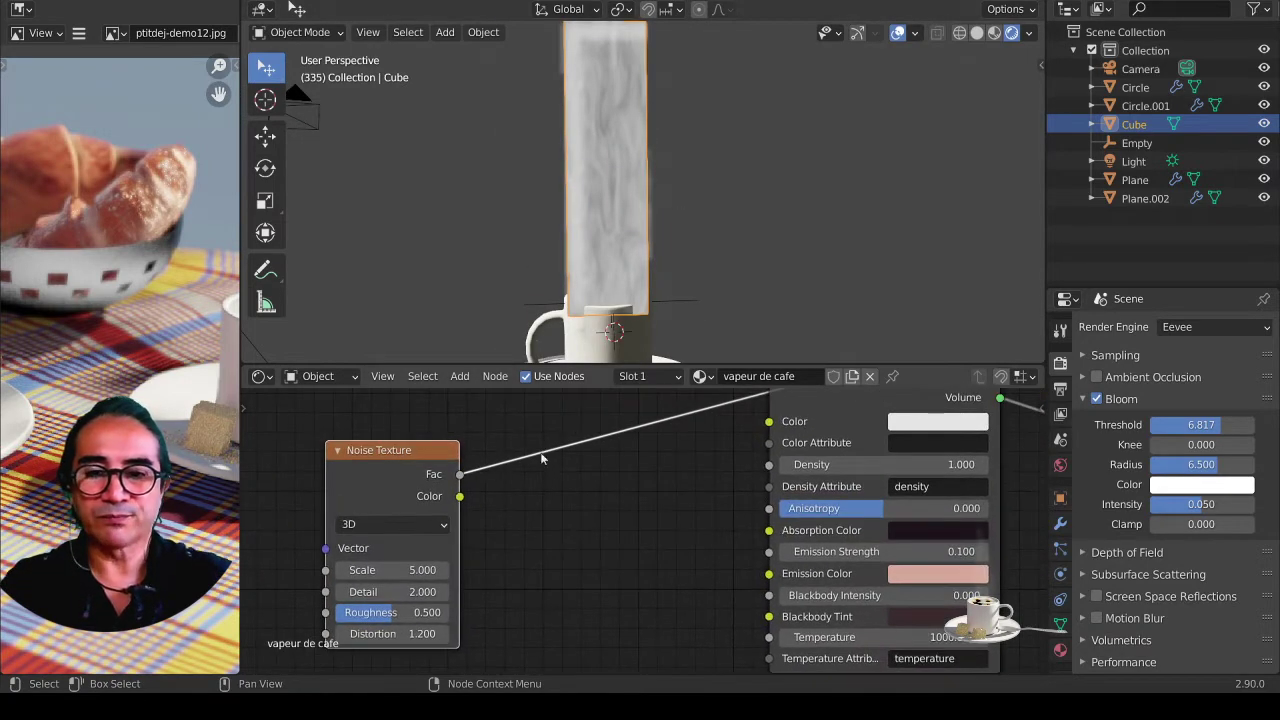
Step: Connect the Noise Texture to the volume's Density and remove the preview link
{"action": "middle_click_drag", "start_coordinate": [510, 502], "coordinate": [524, 538]}
{"action": "key", "text": "g"}
{"action": "left_click", "coordinate": [505, 509]}
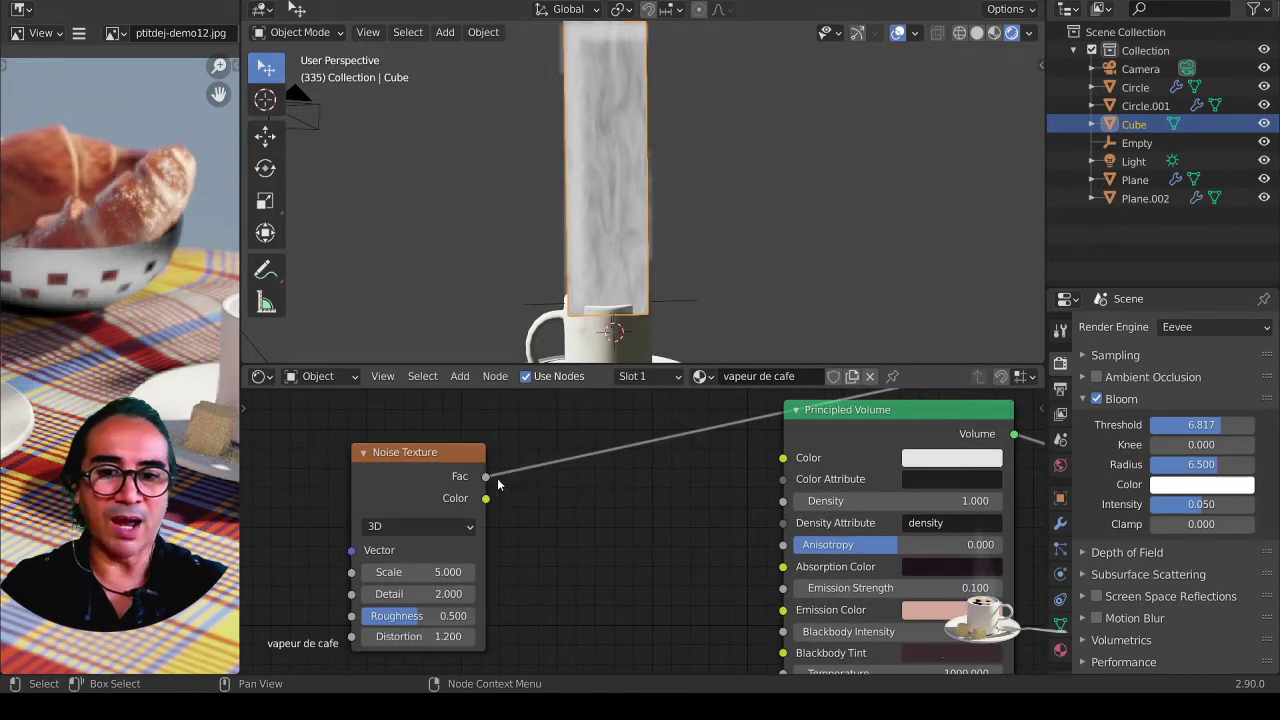
{"action": "mouse_move", "coordinate": [486, 497]}
{"action": "left_mouse_down"}
{"action": "mouse_move", "coordinate": [725, 519]}
{"action": "mouse_move", "coordinate": [783, 500]}
{"action": "left_mouse_up"}
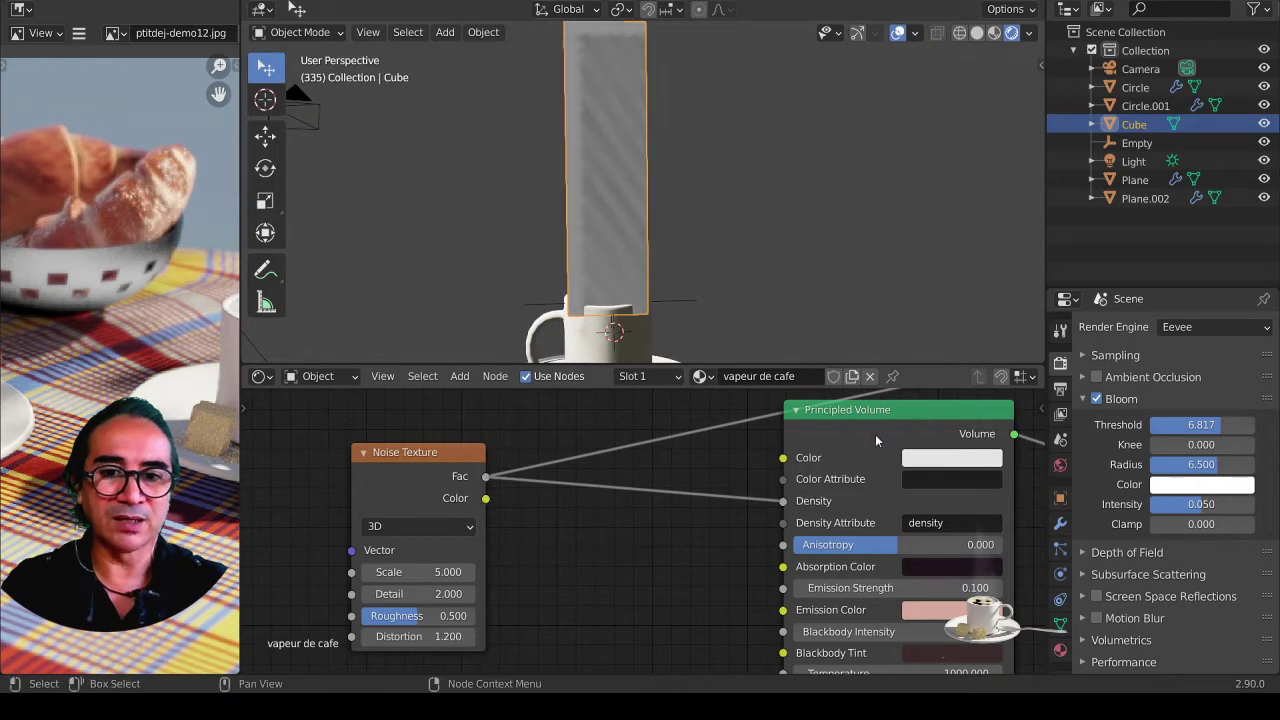
{"action": "mouse_move", "coordinate": [895, 410]}
{"action": "left_mouse_down"}
{"action": "mouse_move", "coordinate": [767, 515]}
{"action": "mouse_move", "coordinate": [769, 496]}
{"action": "left_mouse_up"}
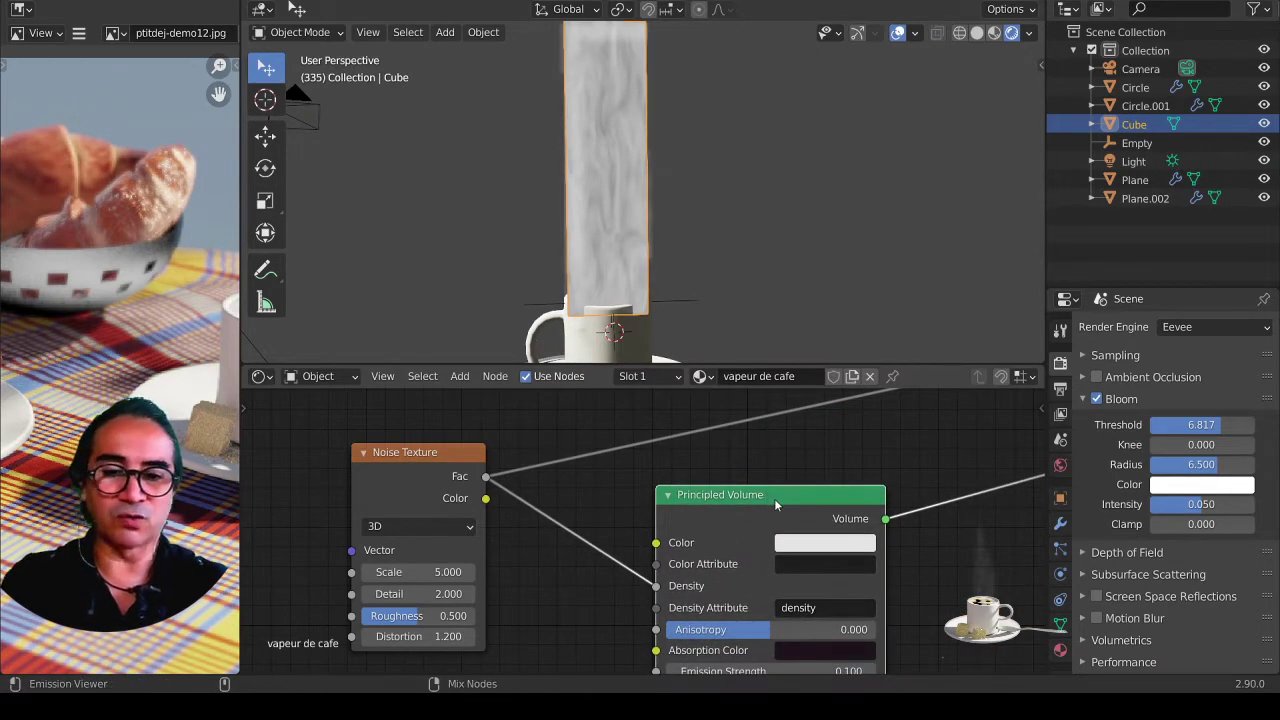
{"action": "left_click", "coordinate": [775, 500], "text": "ctrl+shift"}
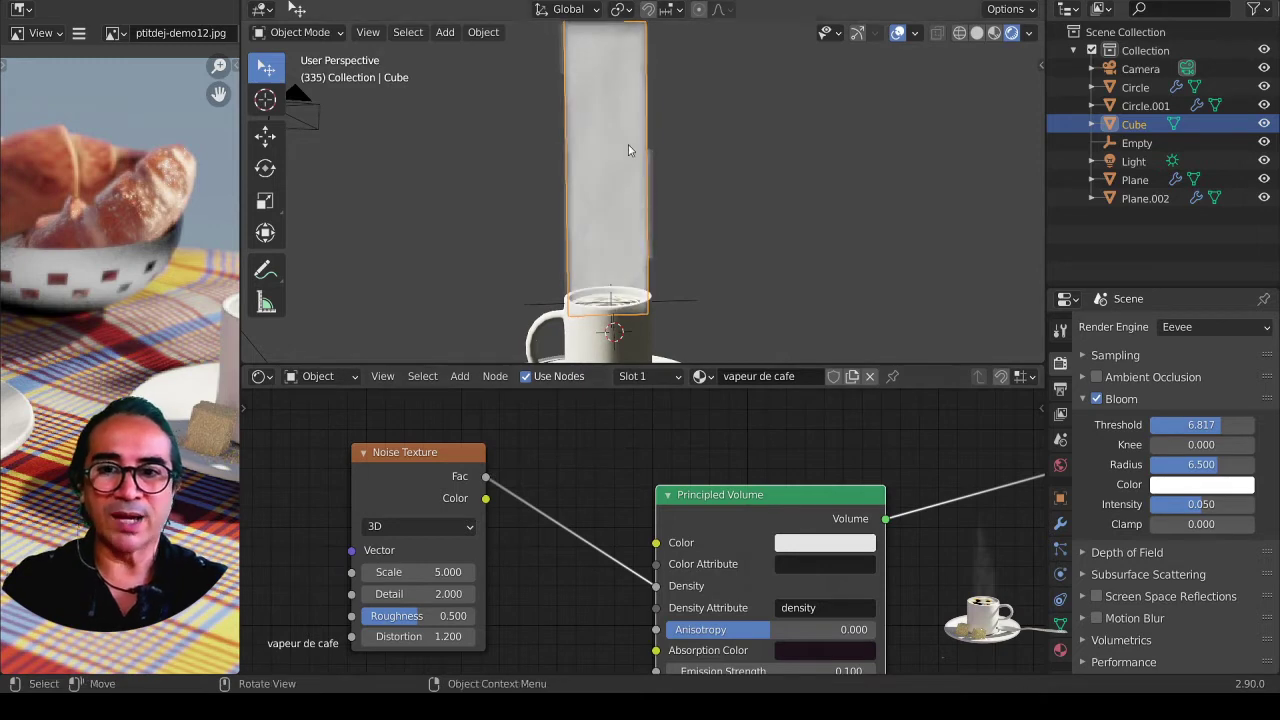
Step: Set the Principled Volume's Emission Strength to 0.000
{"action": "middle_click_drag", "start_coordinate": [830, 620], "coordinate": [780, 505]}
{"action": "scroll", "coordinate": [800, 515], "scroll_direction": "up", "scroll_amount": 2}
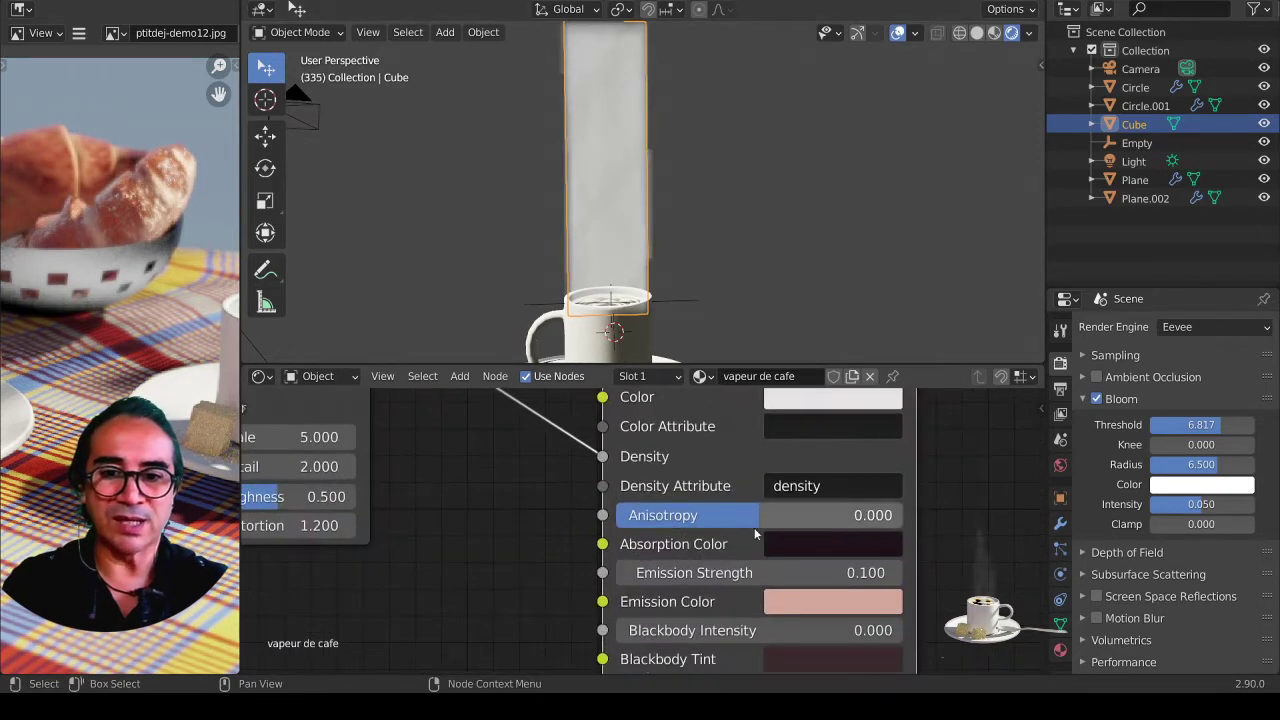
{"action": "left_click_drag", "start_coordinate": [835, 577], "coordinate": [760, 577]}
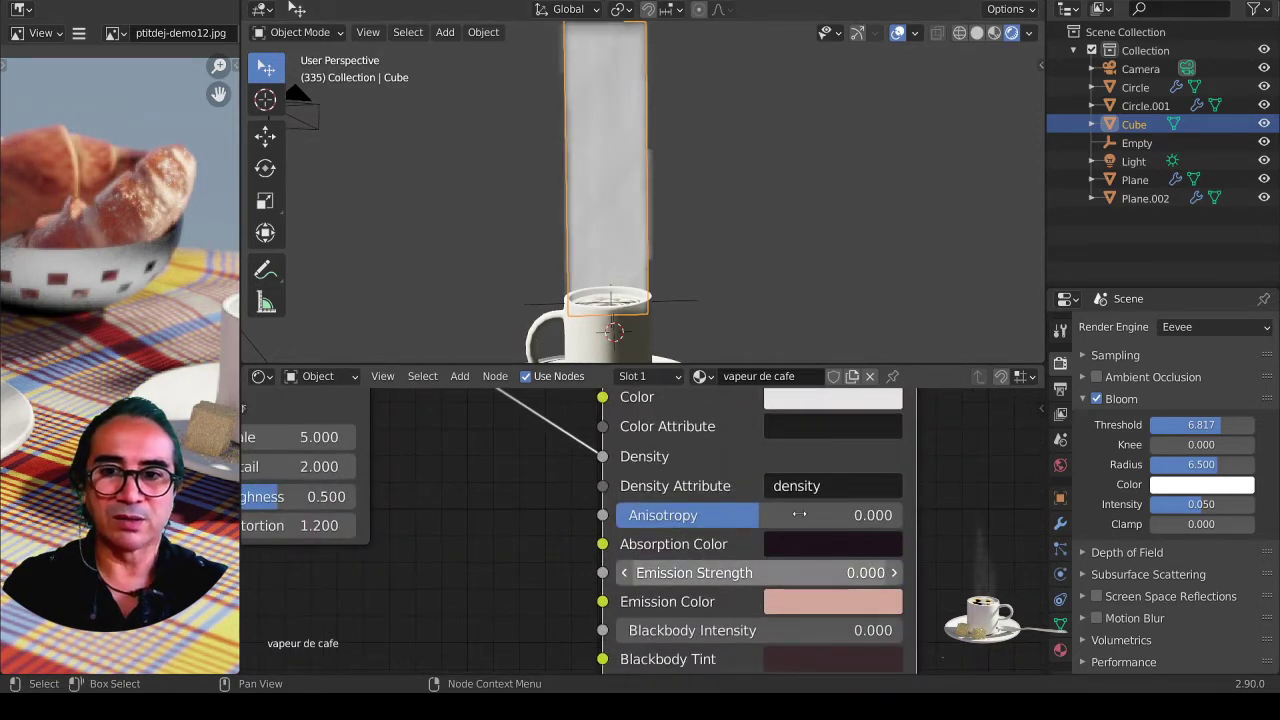
{"action": "middle_click_drag", "start_coordinate": [538, 523], "coordinate": [662, 613]}
Step: Move the Noise Texture node further left, clearing space before the Principled Volume
{"action": "left_click_drag", "start_coordinate": [430, 470], "coordinate": [370, 555]}
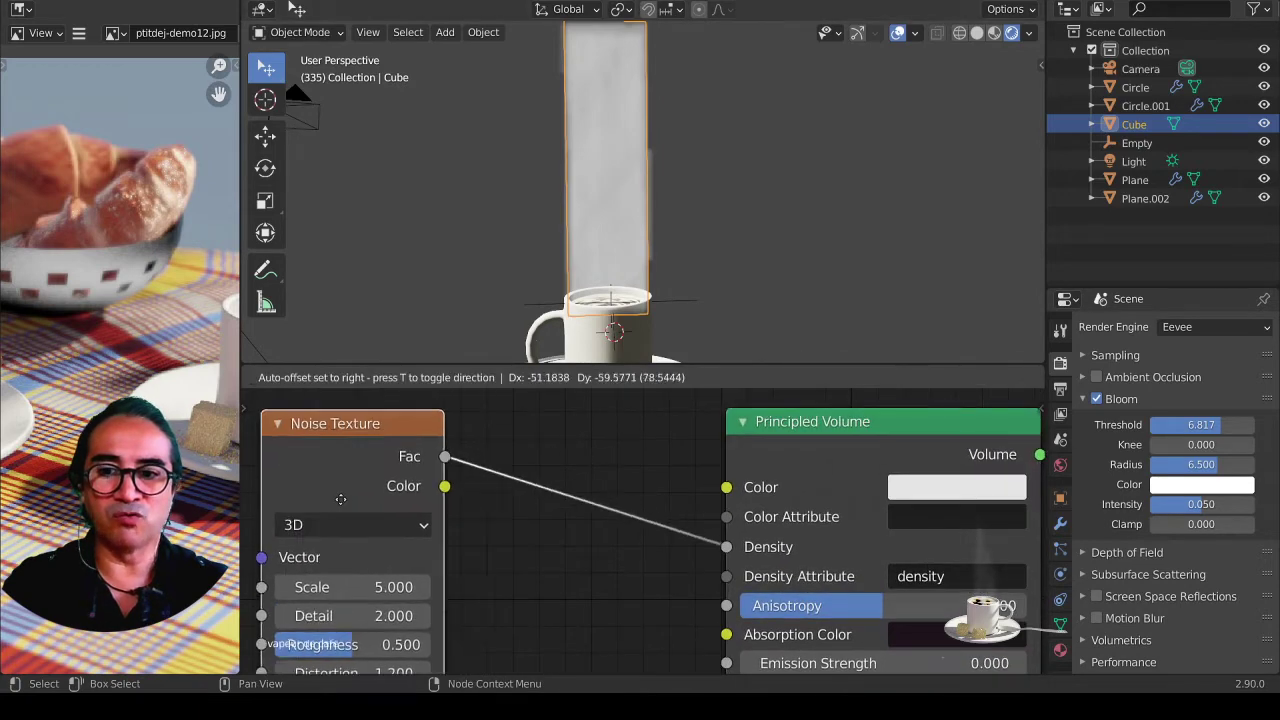
{"action": "middle_click_drag", "start_coordinate": [728, 241], "coordinate": [718, 248]}
{"action": "scroll", "coordinate": [672, 231], "scroll_direction": "up", "scroll_amount": 3}
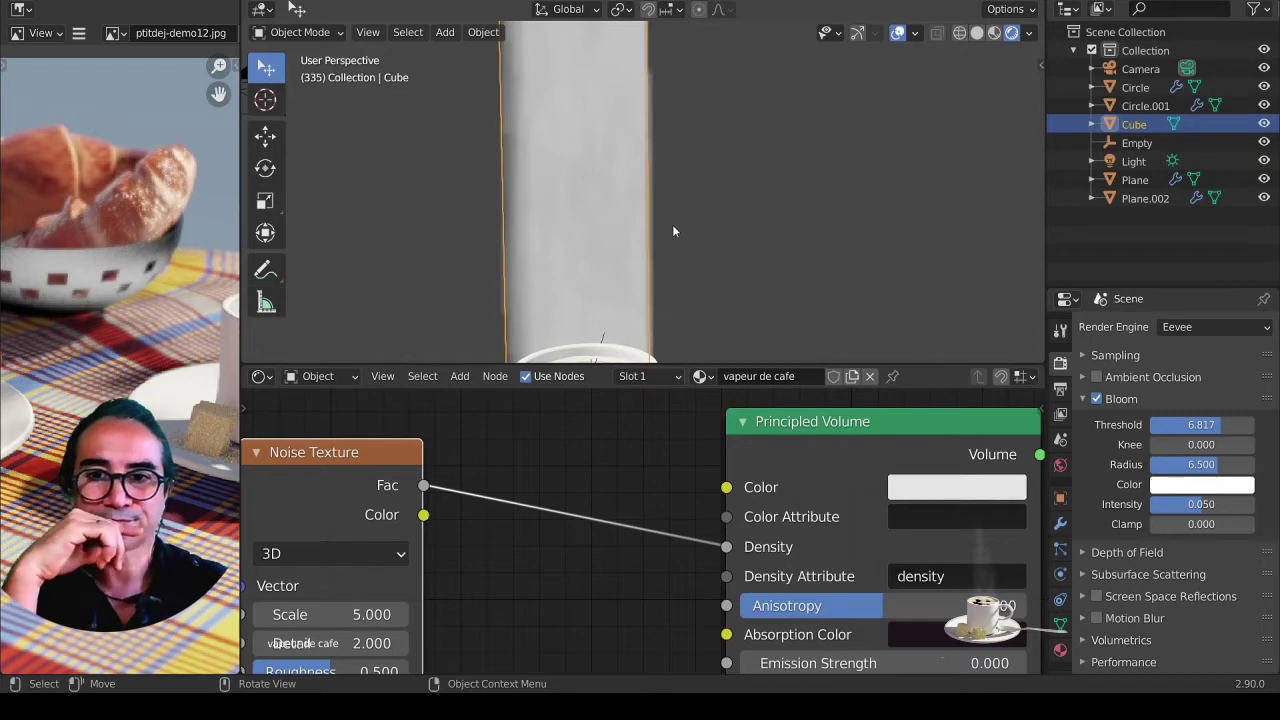
{"action": "scroll", "coordinate": [529, 507], "scroll_direction": "down", "scroll_amount": 3}
{"action": "scroll", "coordinate": [616, 545], "scroll_direction": "down", "scroll_amount": 2}
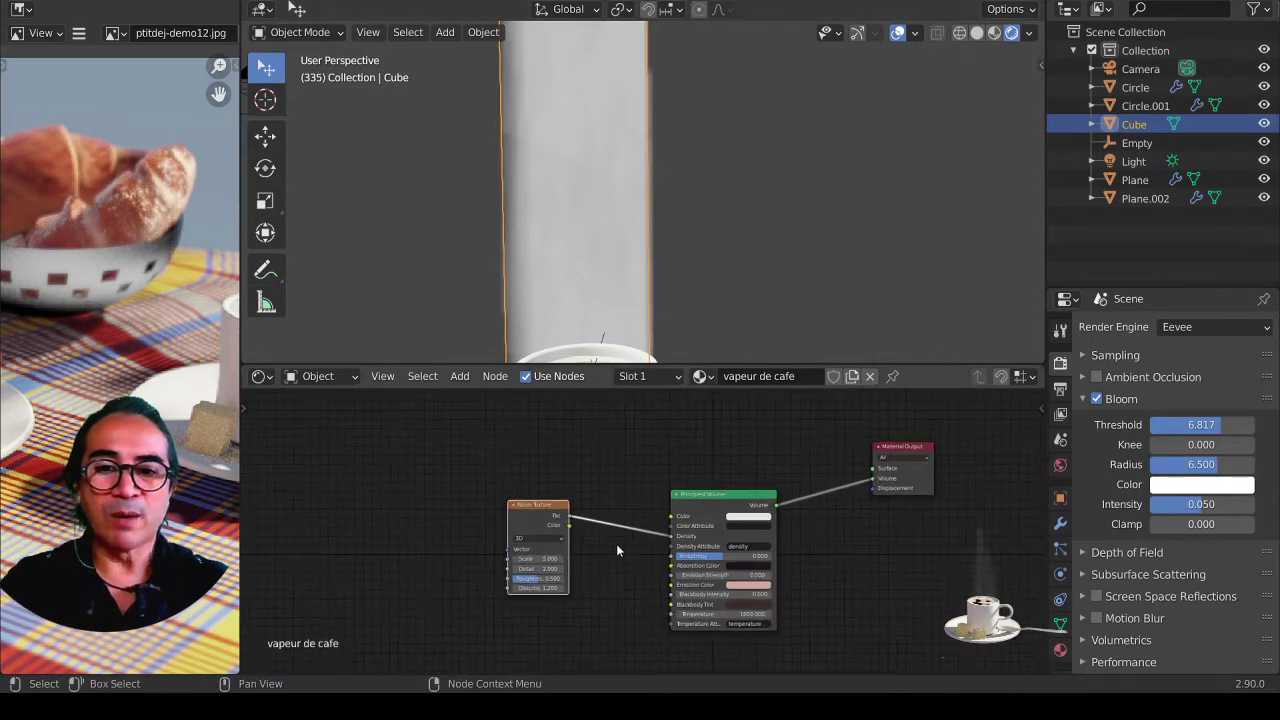
{"action": "middle_click_drag", "start_coordinate": [617, 549], "coordinate": [713, 488]}
{"action": "left_click_drag", "start_coordinate": [701, 490], "coordinate": [458, 483]}
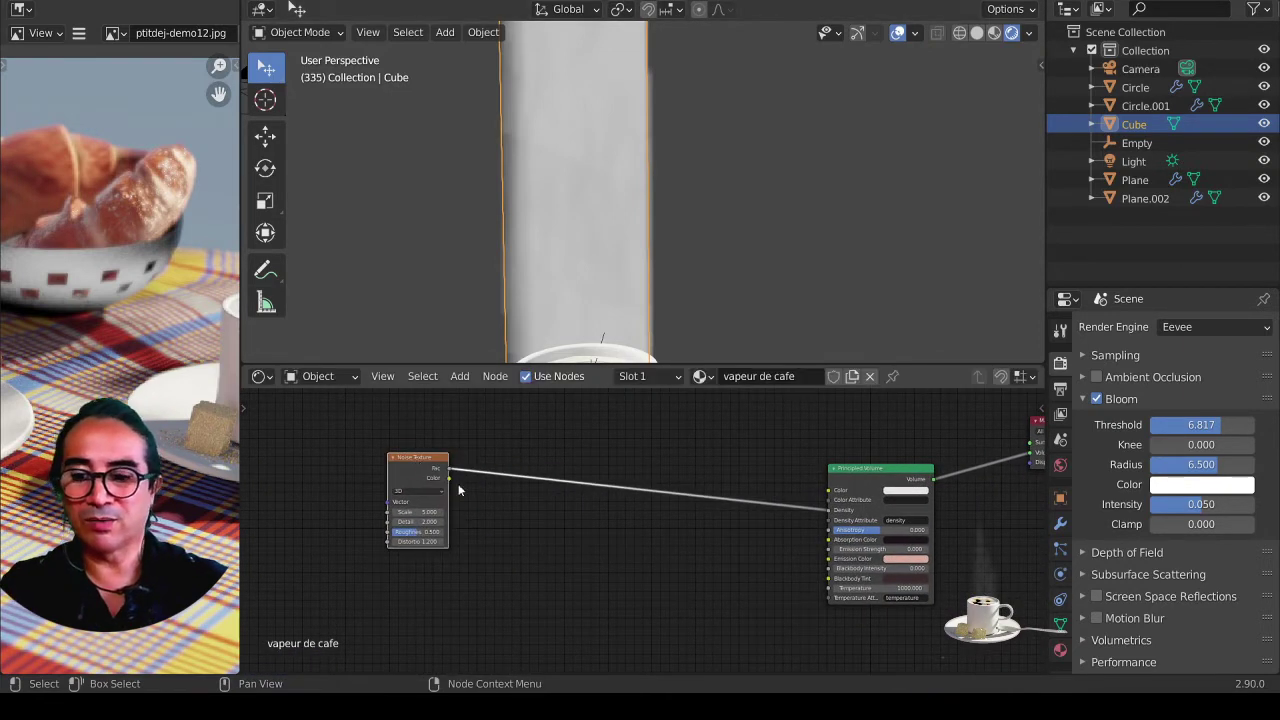
Step: Insert a ColorRamp on the link from the Noise Texture into Density
{"action": "key", "text": "shift+a"}
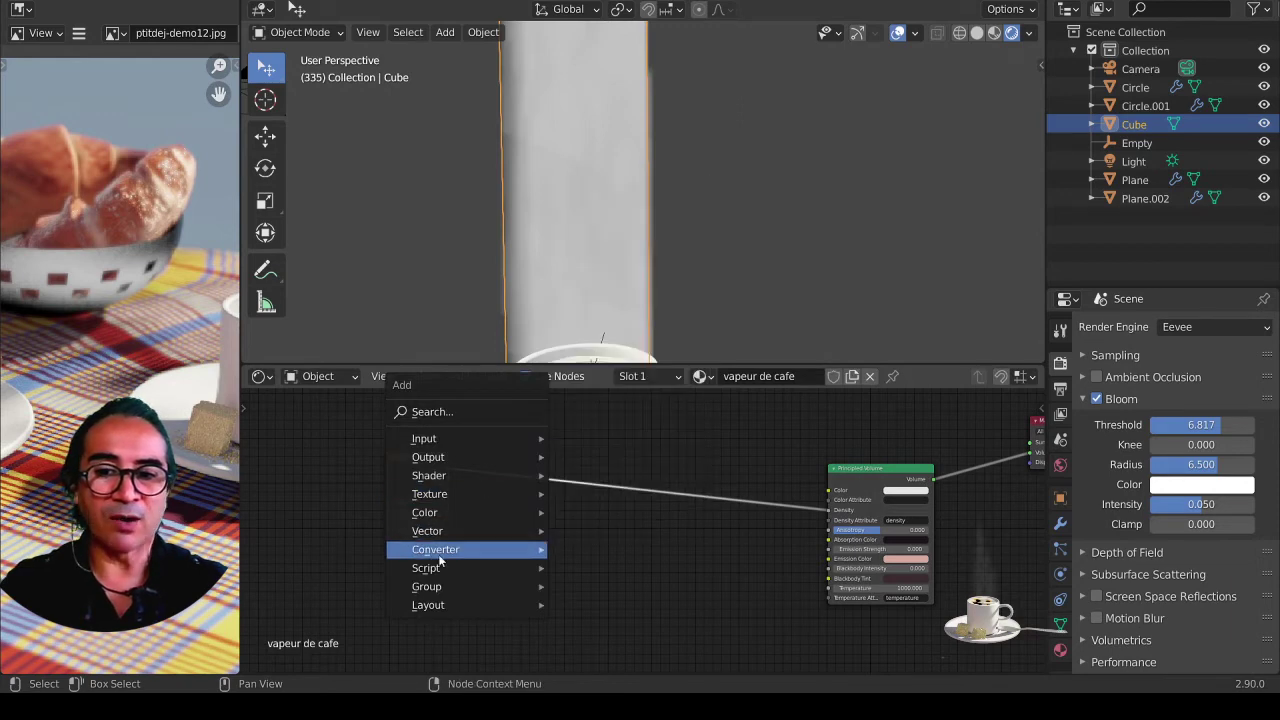
{"action": "mouse_move", "coordinate": [436, 549]}
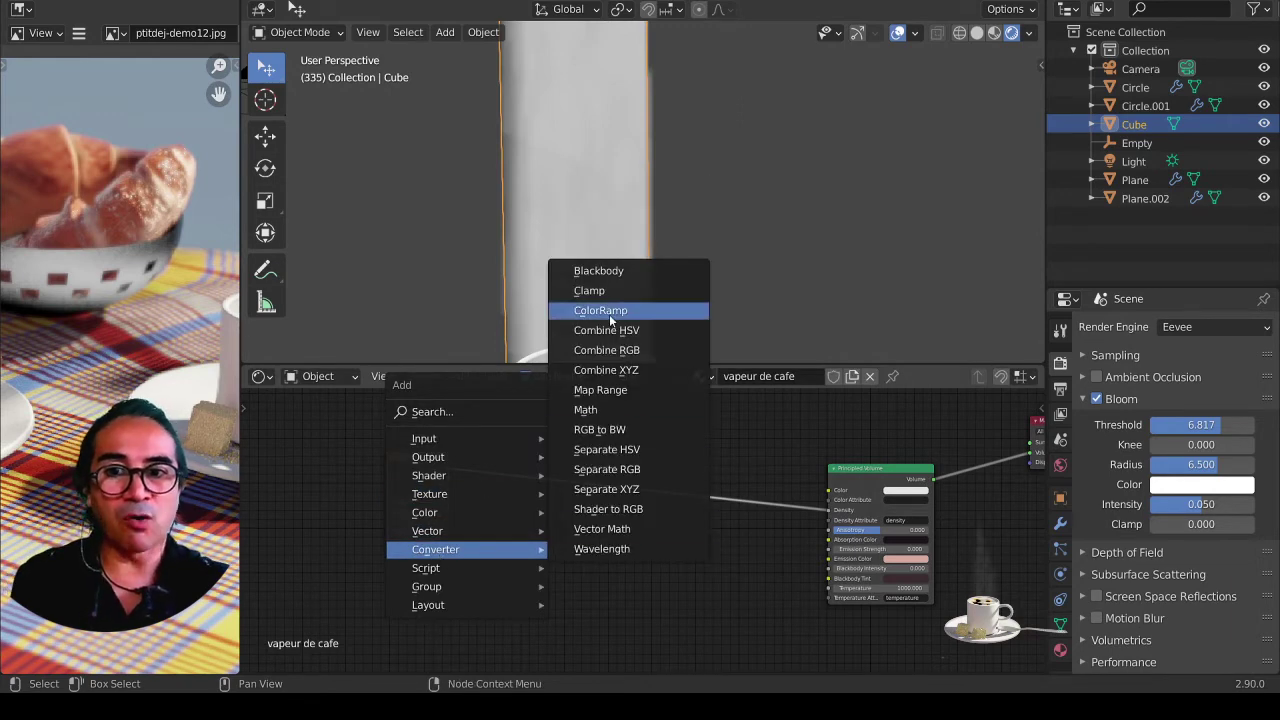
{"action": "left_click", "coordinate": [612, 318]}
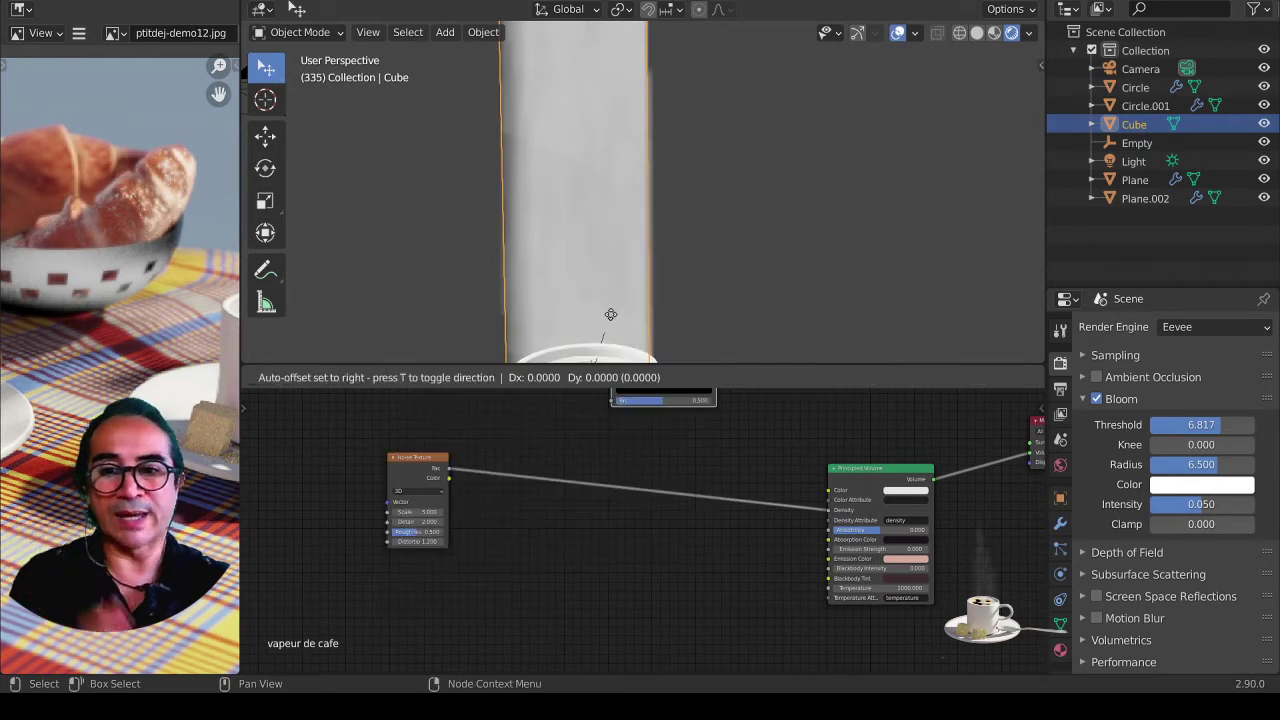
{"action": "left_click", "coordinate": [485, 442]}
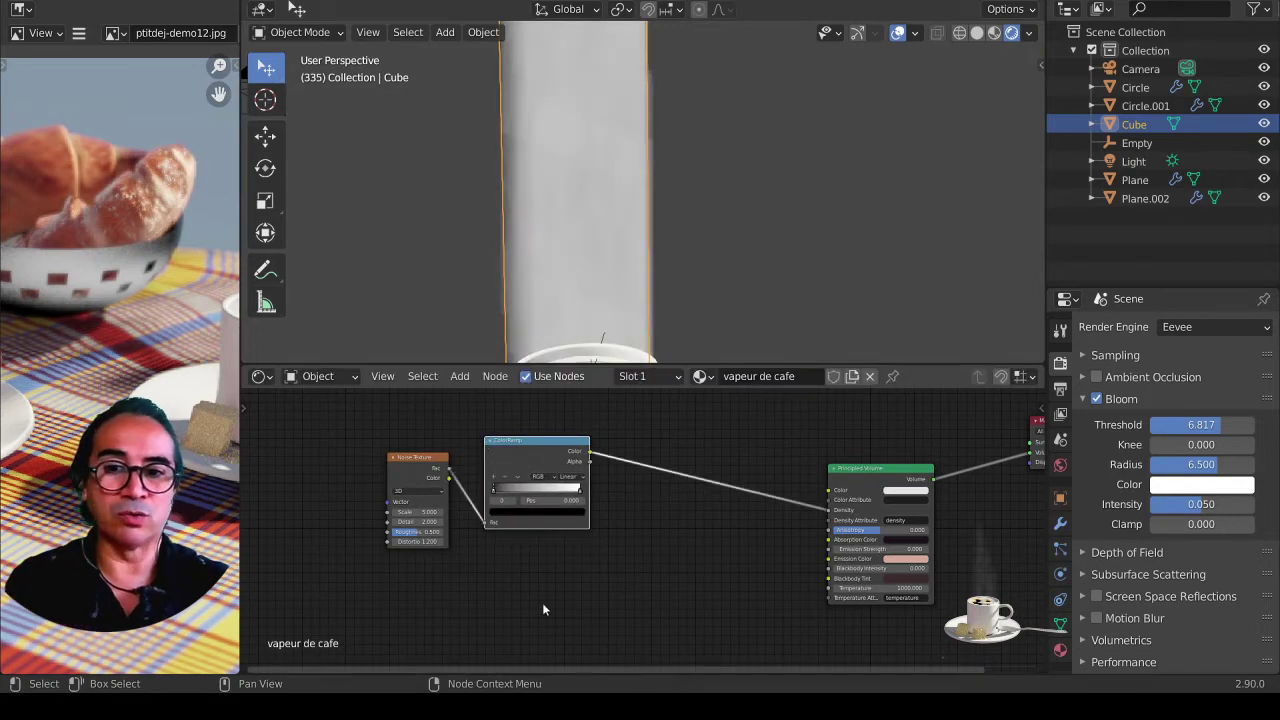
{"action": "scroll", "coordinate": [520, 505], "scroll_direction": "up", "scroll_amount": 2}
{"action": "scroll", "coordinate": [520, 505], "scroll_direction": "up", "scroll_amount": 2}
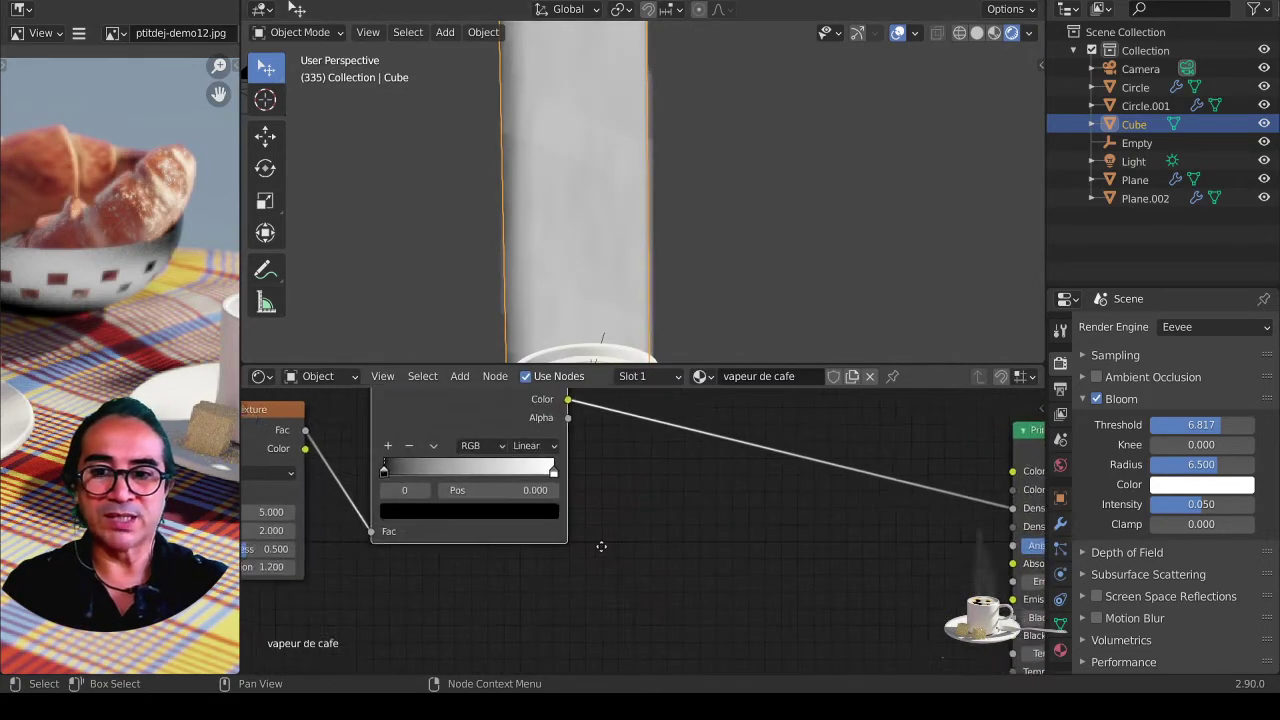
Step: Tighten the ColorRamp stops, placing the black stop at 0.610
{"action": "left_click_drag", "start_coordinate": [709, 535], "coordinate": [671, 533]}
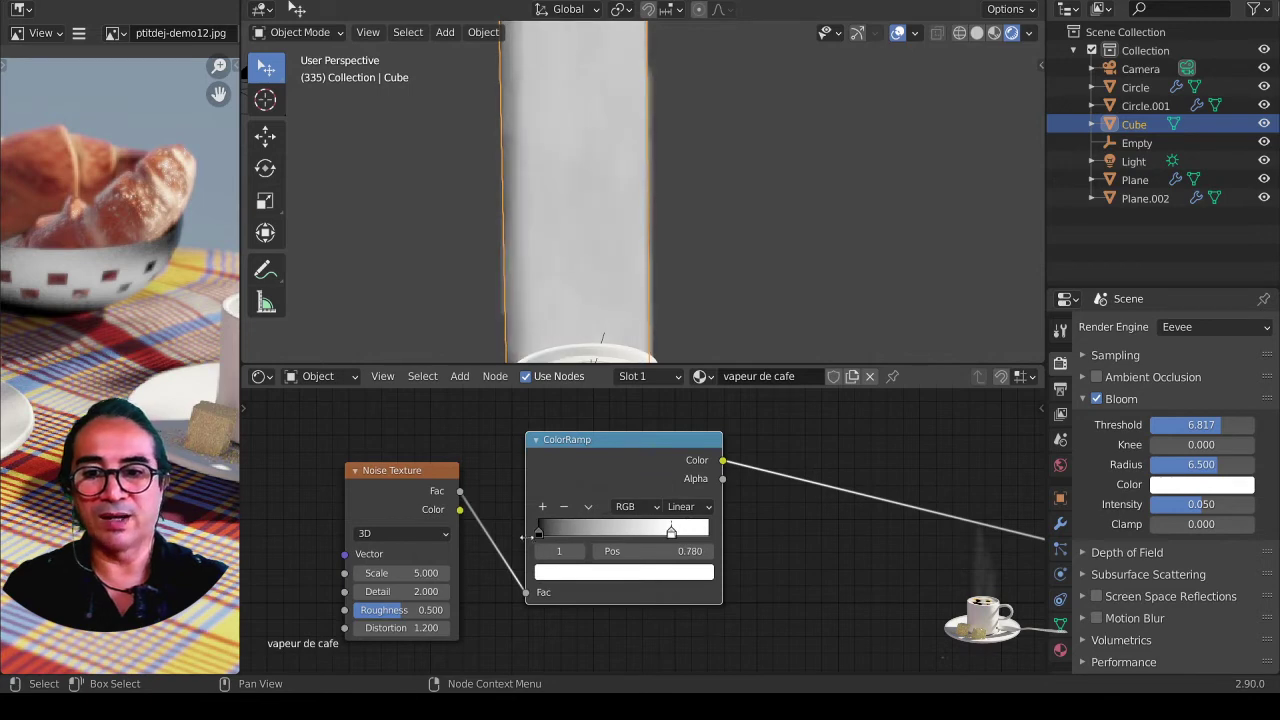
{"action": "mouse_move", "coordinate": [539, 536]}
{"action": "left_mouse_down"}
{"action": "mouse_move", "coordinate": [633, 549]}
{"action": "mouse_move", "coordinate": [731, 530]}
{"action": "left_mouse_up"}
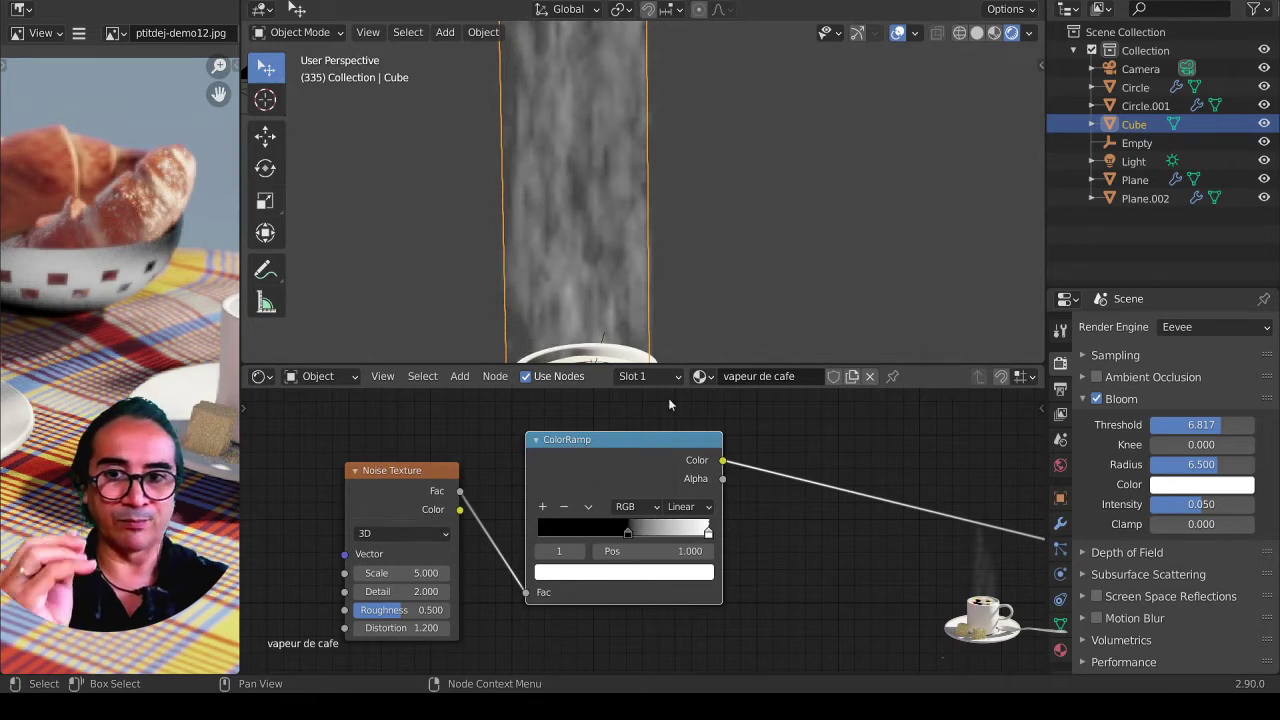
{"action": "scroll", "coordinate": [654, 286], "scroll_direction": "down", "scroll_amount": 2}
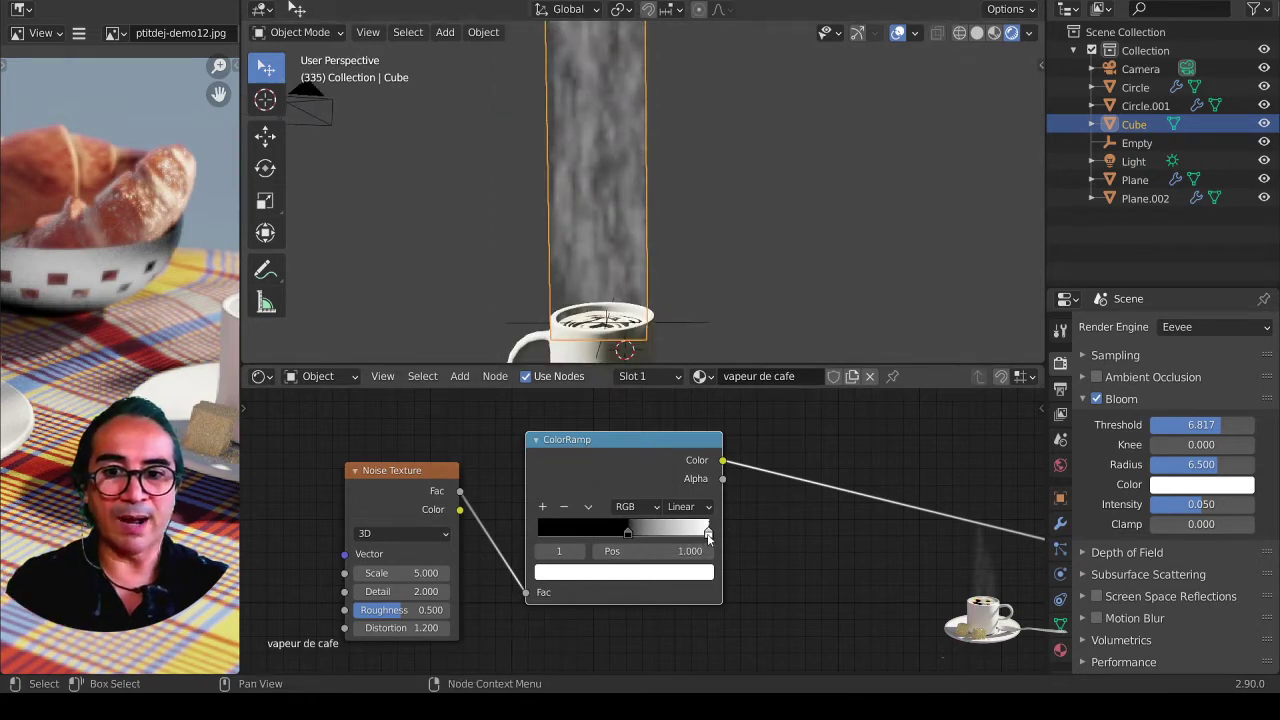
{"action": "left_click_drag", "start_coordinate": [708, 537], "coordinate": [642, 535]}
{"action": "mouse_move", "coordinate": [662, 320]}
{"action": "middle_mouse_down"}
{"action": "mouse_move", "coordinate": [689, 238]}
{"action": "mouse_move", "coordinate": [648, 240]}
{"action": "middle_mouse_up"}
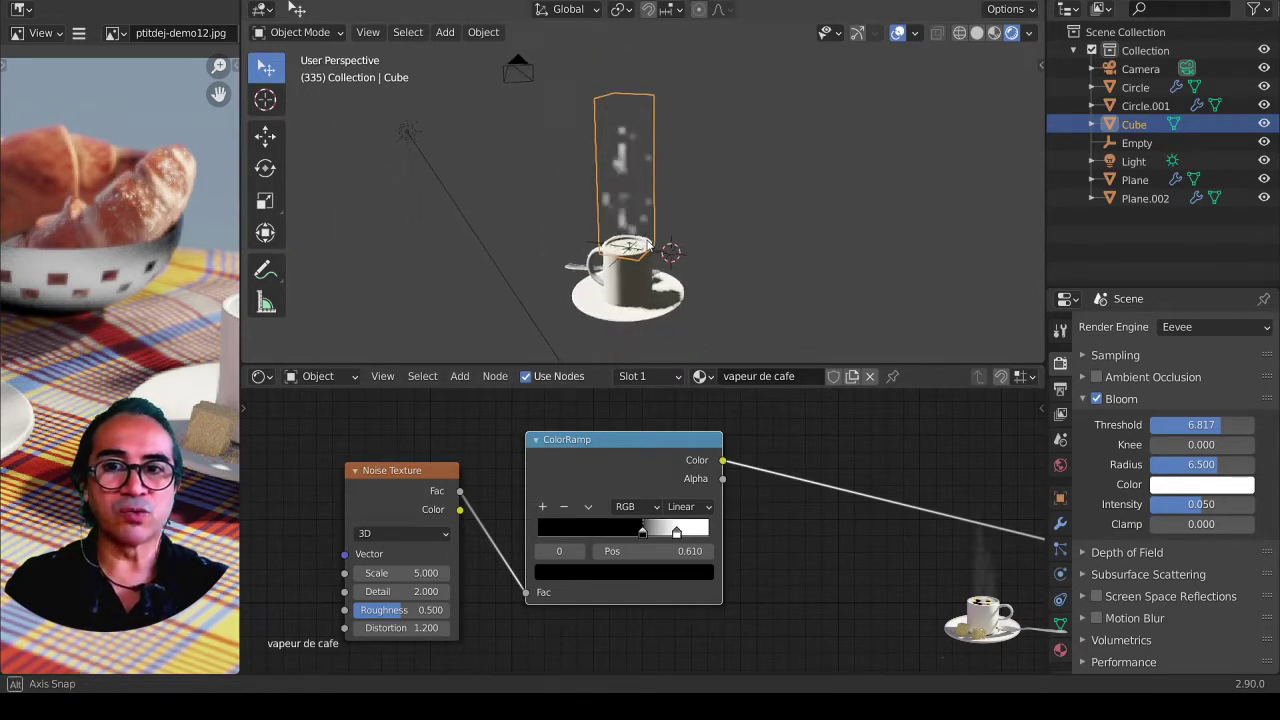
Step: Tilt the camera slightly in camera view to reframe the cup and steam
{"action": "key", "text": "KP_0"}
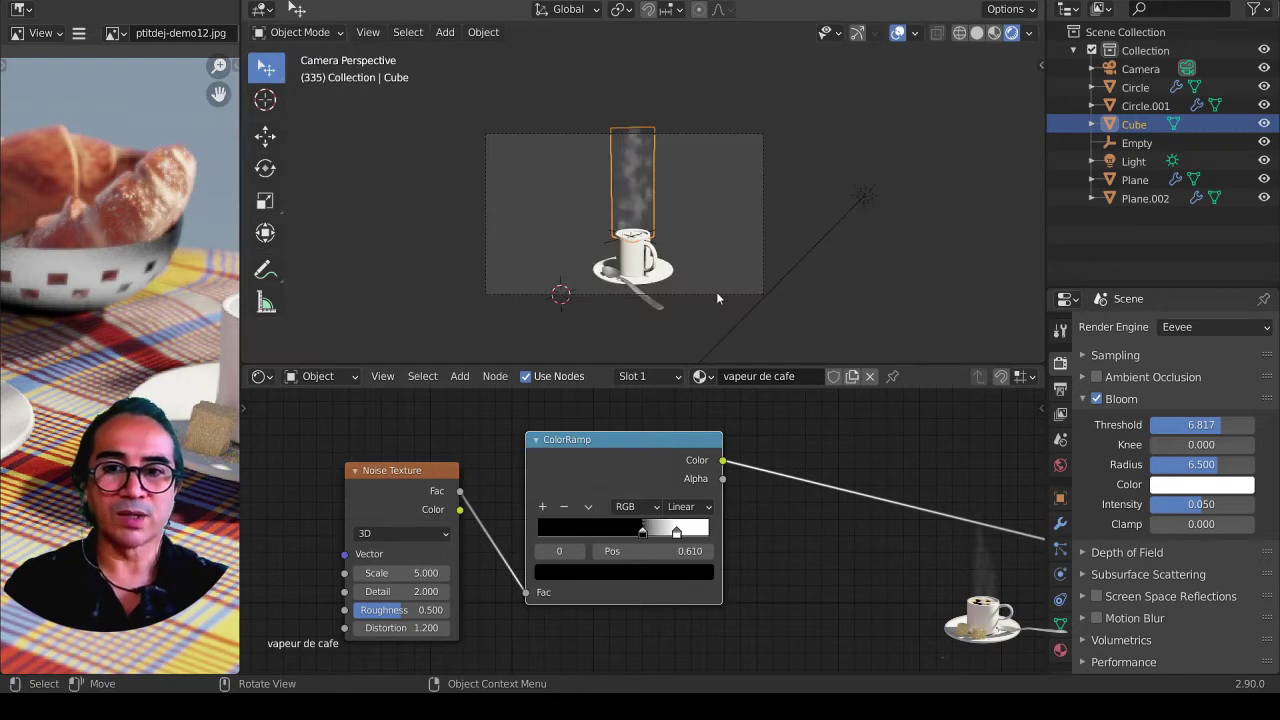
{"action": "left_click", "coordinate": [716, 293]}
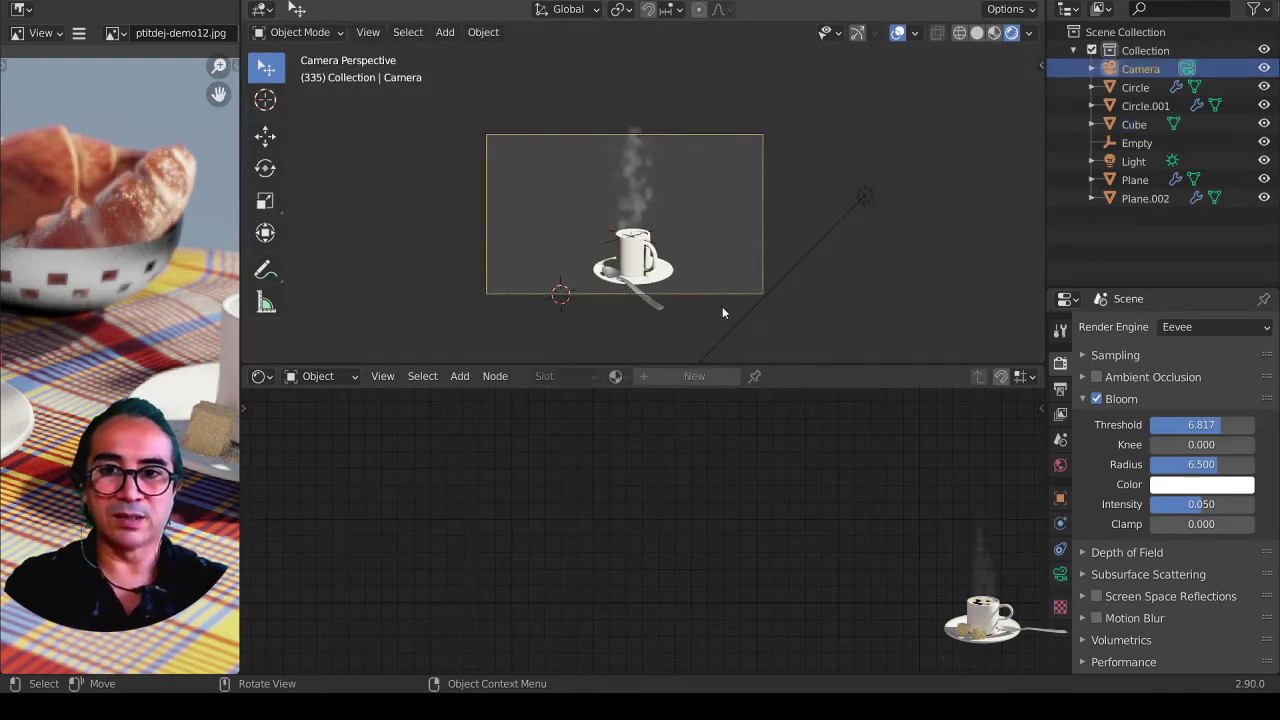
{"action": "key", "text": "r"}
{"action": "key", "text": "r"}
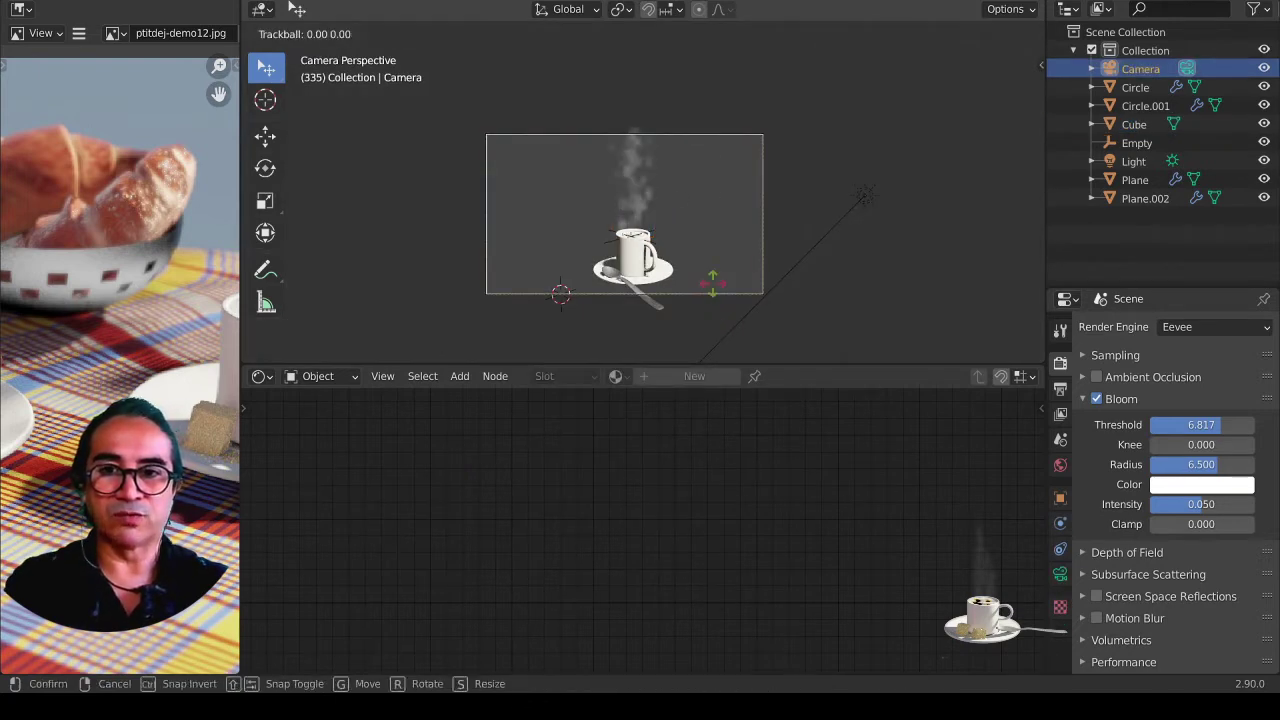
{"action": "left_click", "coordinate": [714, 292]}
{"action": "scroll", "coordinate": [695, 220], "scroll_direction": "up", "scroll_amount": 2}
{"action": "scroll", "coordinate": [700, 150], "scroll_direction": "up", "scroll_amount": 1}
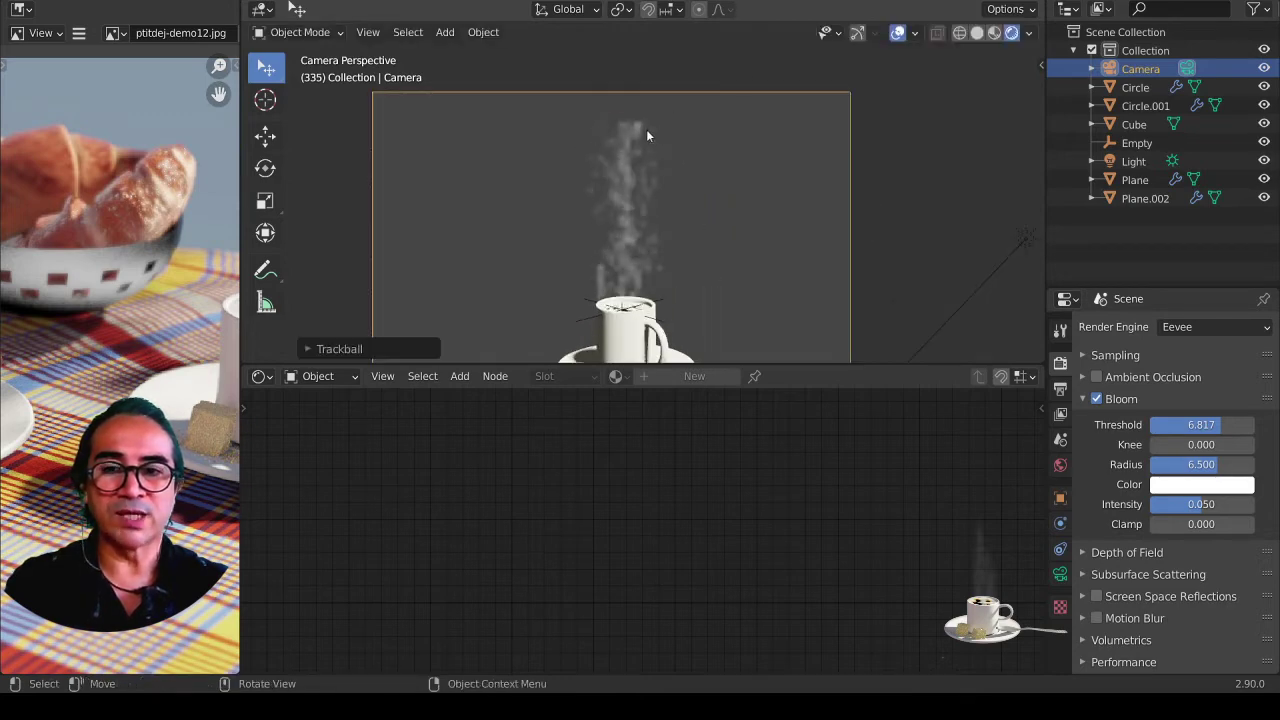
{"action": "scroll", "coordinate": [641, 162], "scroll_direction": "up", "scroll_amount": 3}
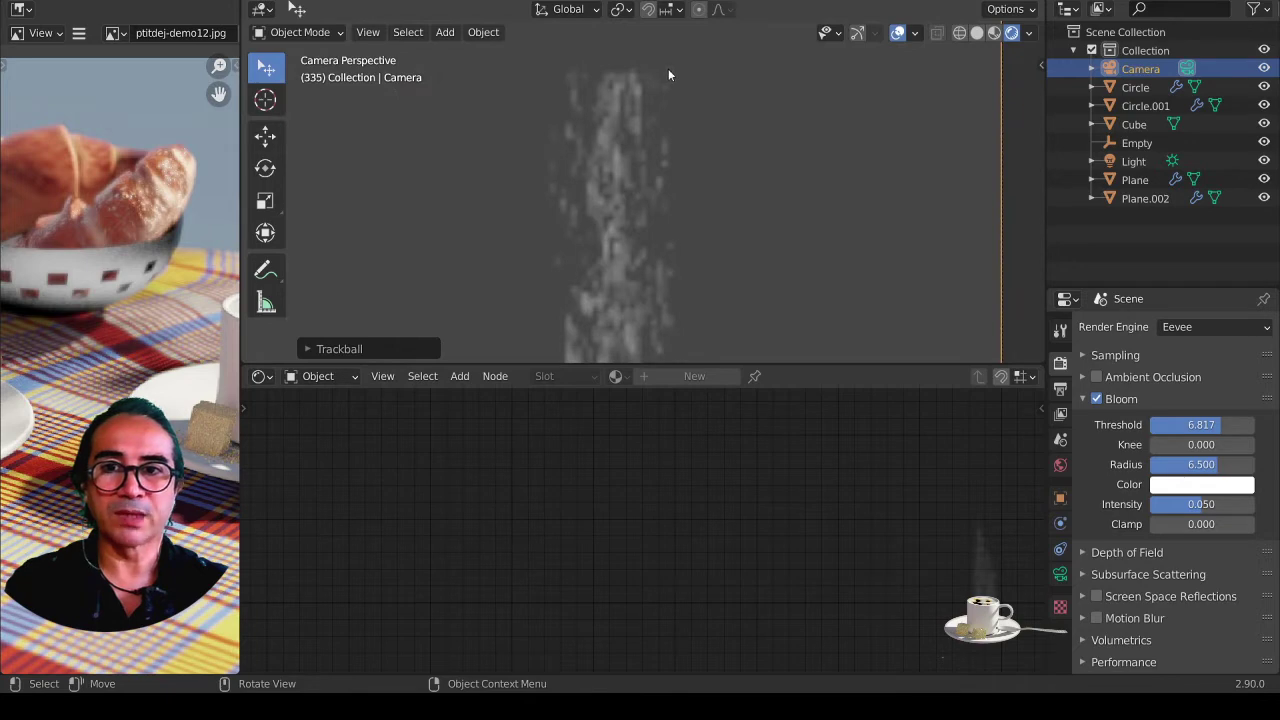
{"action": "scroll", "coordinate": [666, 177], "scroll_direction": "down", "scroll_amount": 5}
{"action": "scroll", "coordinate": [666, 190], "scroll_direction": "down", "scroll_amount": 3}
Step: Orbit out of camera view, reselect the steam cube, and bring up the Add menu
{"action": "middle_click_drag", "start_coordinate": [666, 190], "coordinate": [744, 263]}
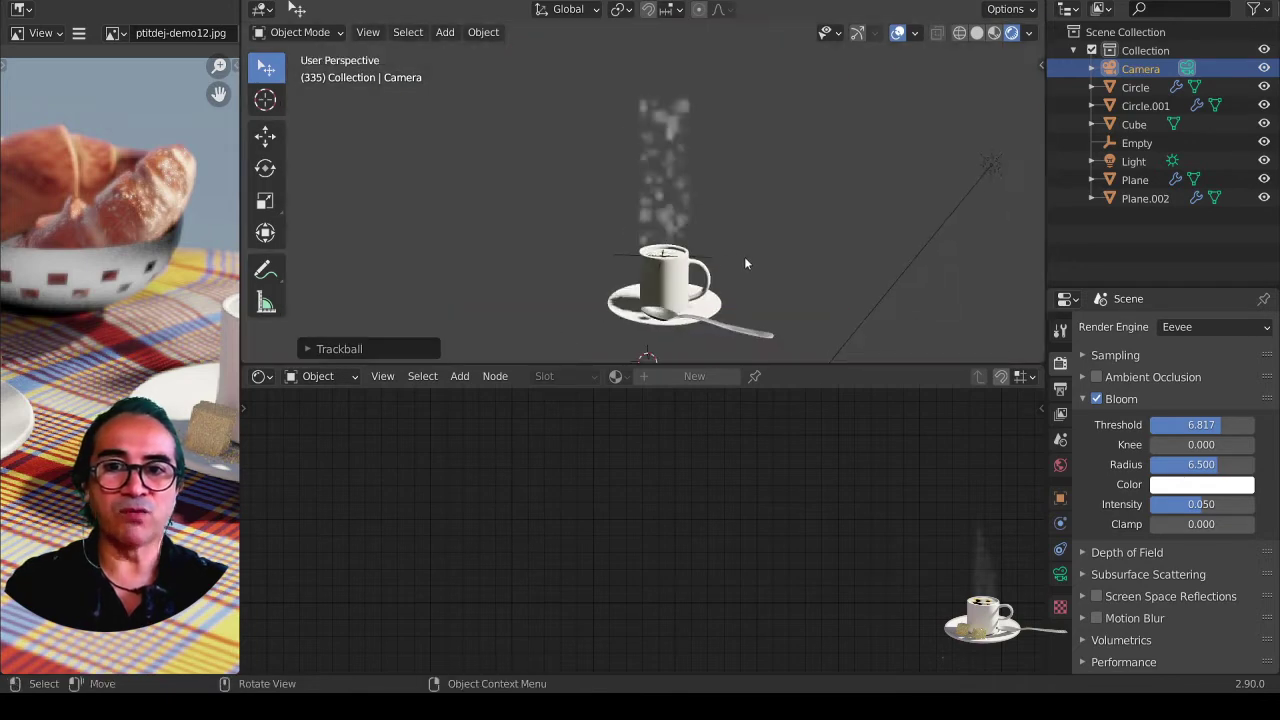
{"action": "scroll", "coordinate": [744, 263], "scroll_direction": "down", "scroll_amount": 2}
{"action": "left_click", "coordinate": [665, 212]}
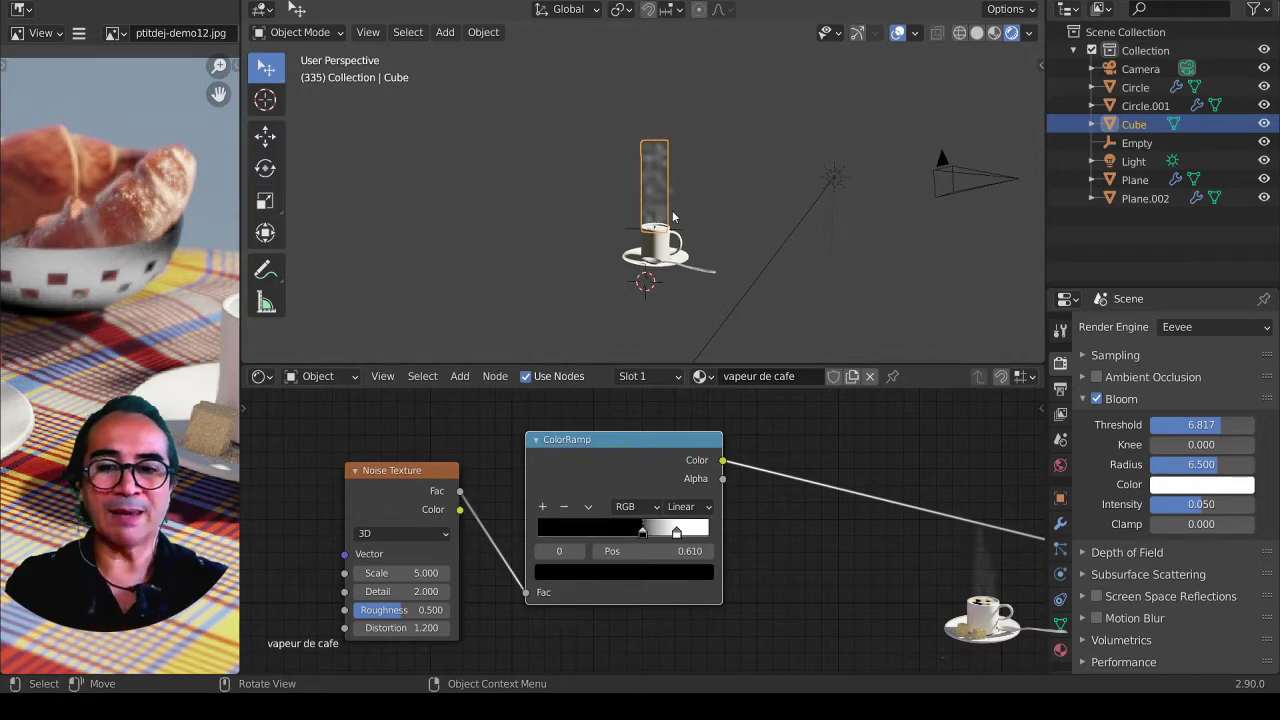
{"action": "scroll", "coordinate": [500, 450], "scroll_direction": "down", "scroll_amount": 3}
{"action": "scroll", "coordinate": [697, 233], "scroll_direction": "up", "scroll_amount": 3}
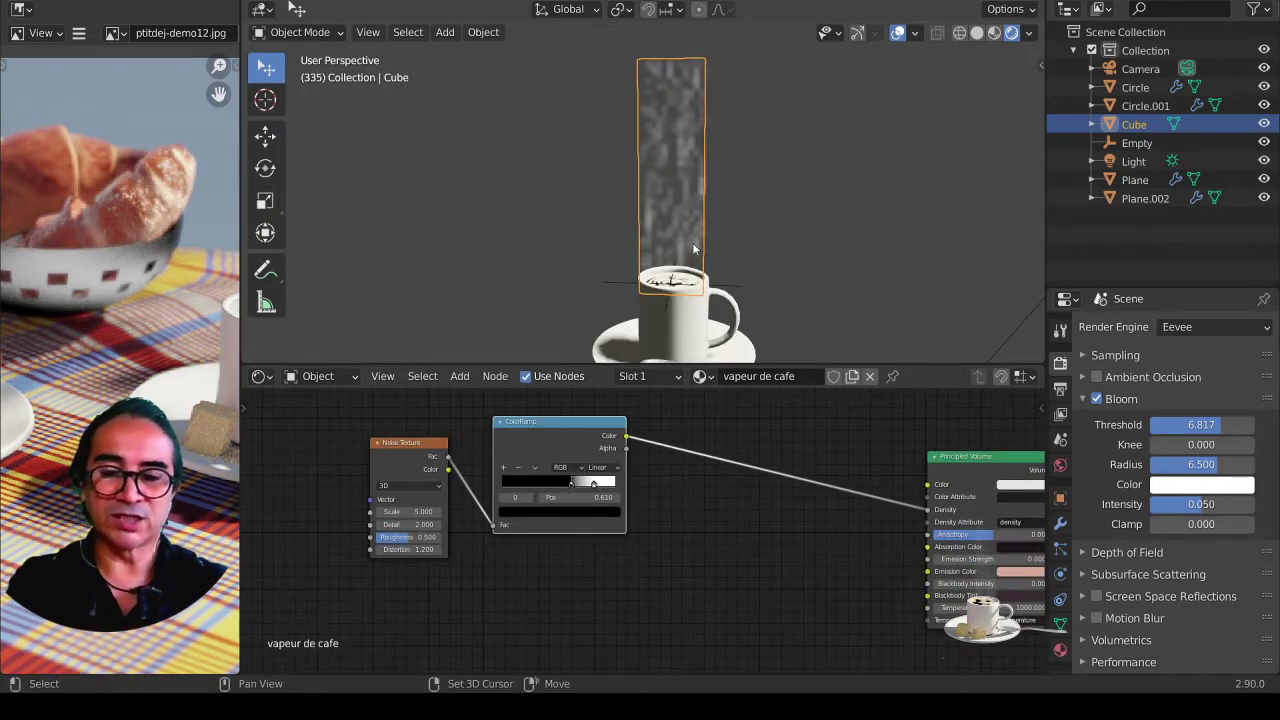
{"action": "key", "text": "shift+a"}
{"action": "mouse_move", "coordinate": [626, 427]}
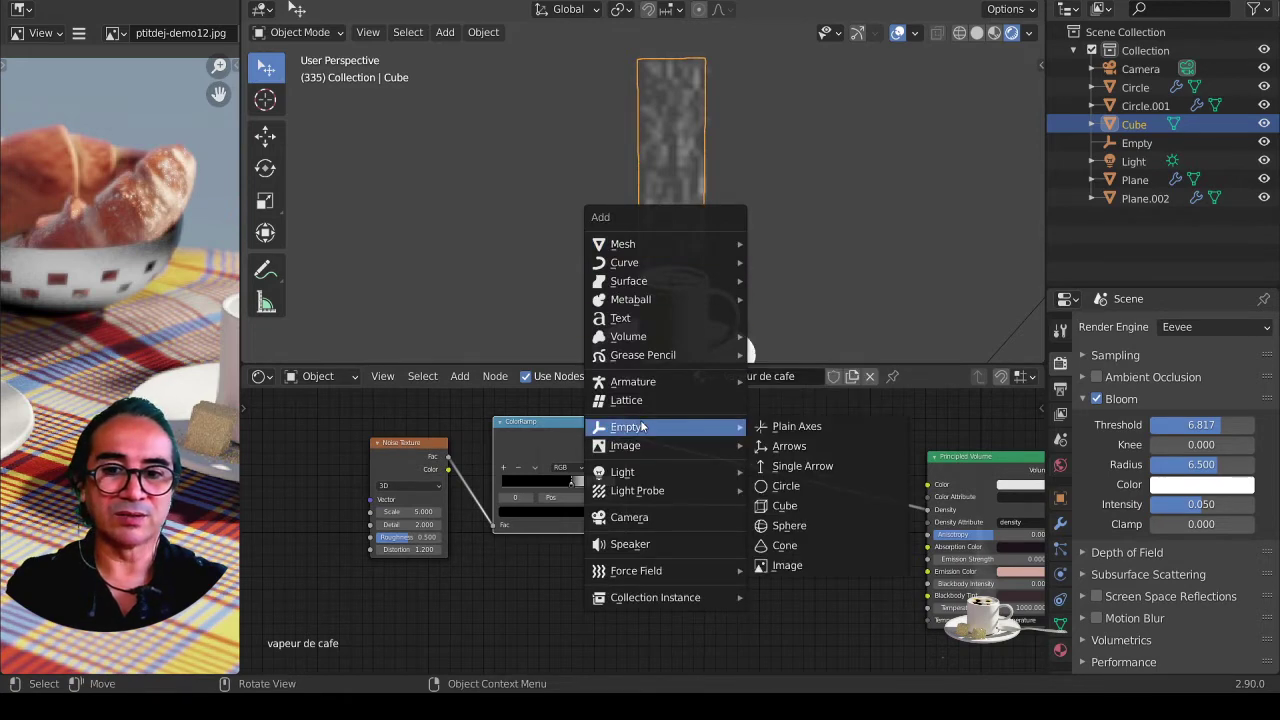
Step: Add a sphere empty, raise it along Z, and place it beside the steam column
{"action": "left_click", "coordinate": [806, 527]}
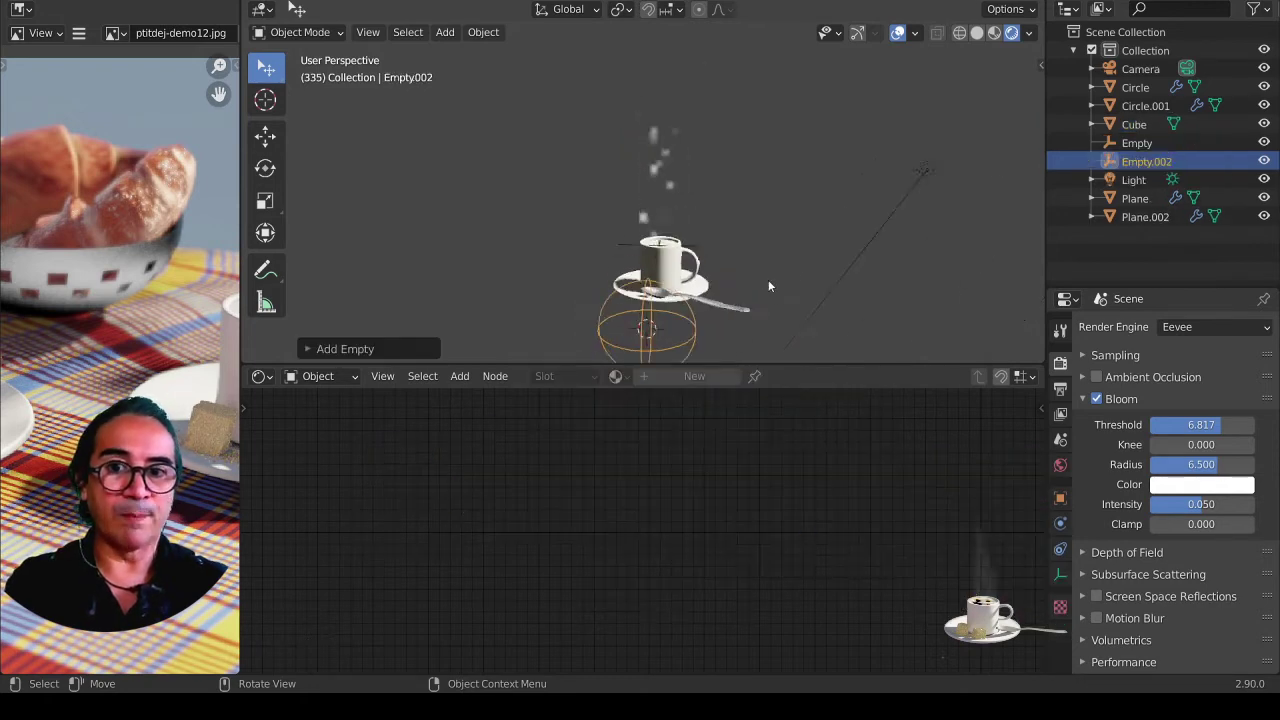
{"action": "key", "text": "g"}
{"action": "key", "text": "z"}
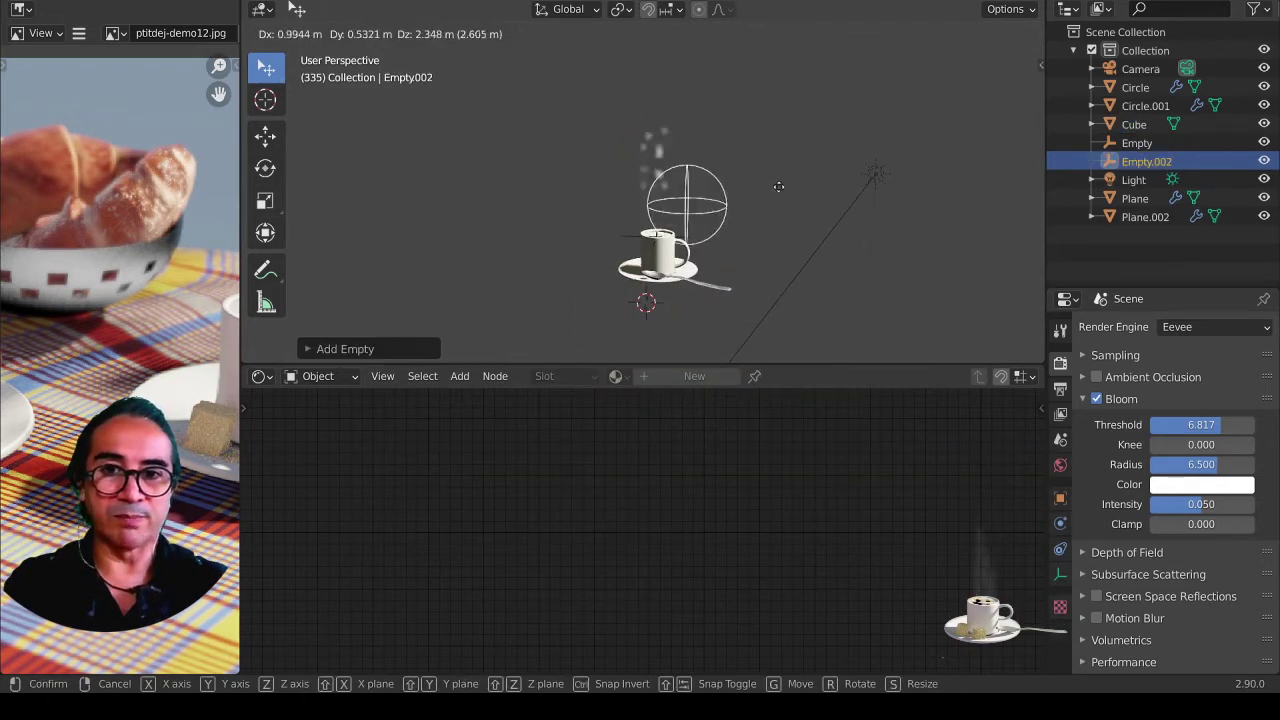
{"action": "left_click", "coordinate": [777, 187]}
{"action": "scroll", "coordinate": [782, 204], "scroll_direction": "up", "scroll_amount": 5}
{"action": "key", "text": "g"}
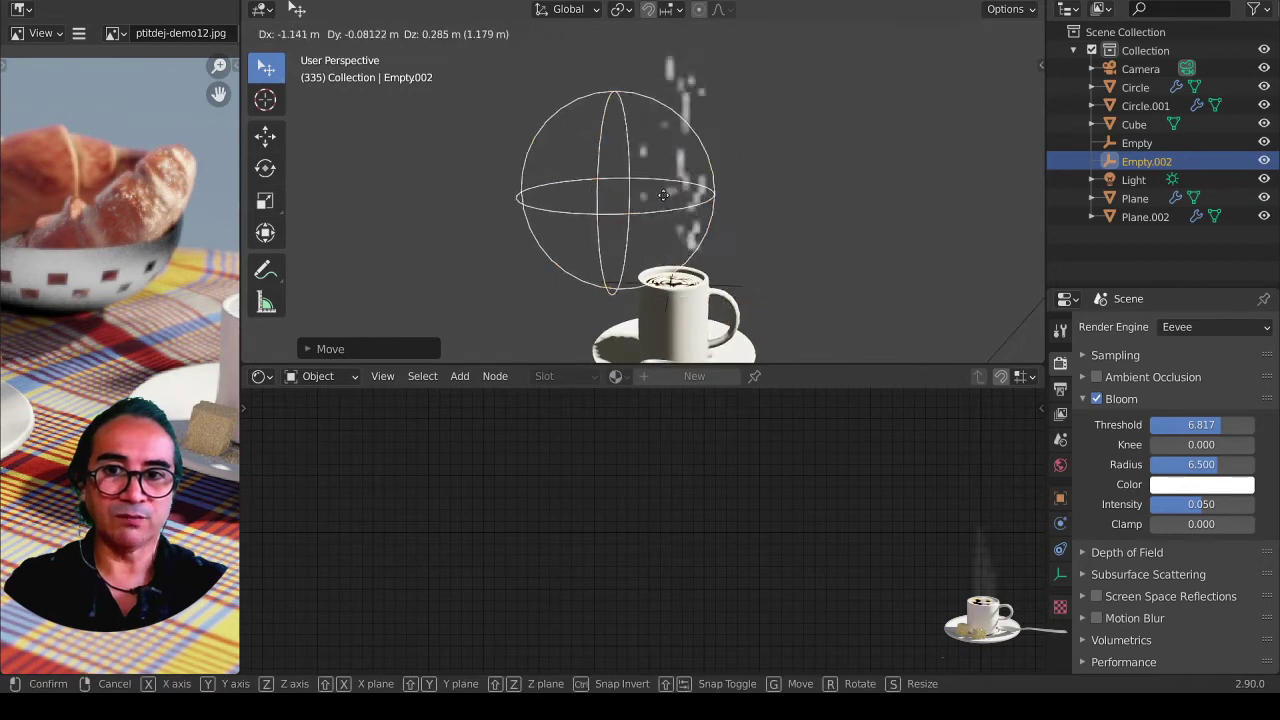
{"action": "left_click", "coordinate": [911, 104]}
Step: Reselect the steam cube, re-centre its material nodes, and bring up the add-node menu
{"action": "mouse_move", "coordinate": [850, 128]}
{"action": "middle_mouse_down"}
{"action": "mouse_move", "coordinate": [834, 286]}
{"action": "mouse_move", "coordinate": [765, 257]}
{"action": "mouse_move", "coordinate": [702, 171]}
{"action": "middle_mouse_up"}
{"action": "left_click", "coordinate": [702, 171]}
{"action": "middle_click_drag", "start_coordinate": [743, 263], "coordinate": [664, 176]}
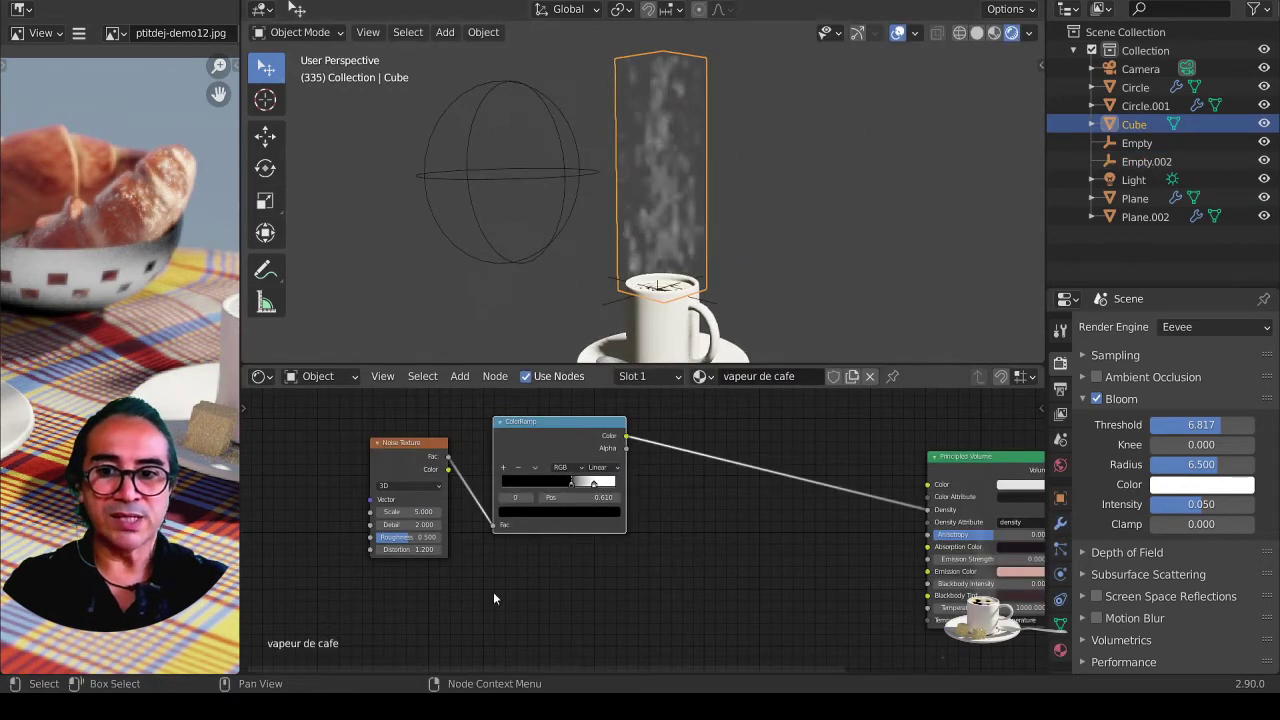
{"action": "middle_click_drag", "start_coordinate": [493, 592], "coordinate": [555, 512]}
{"action": "key", "text": "shift+a"}
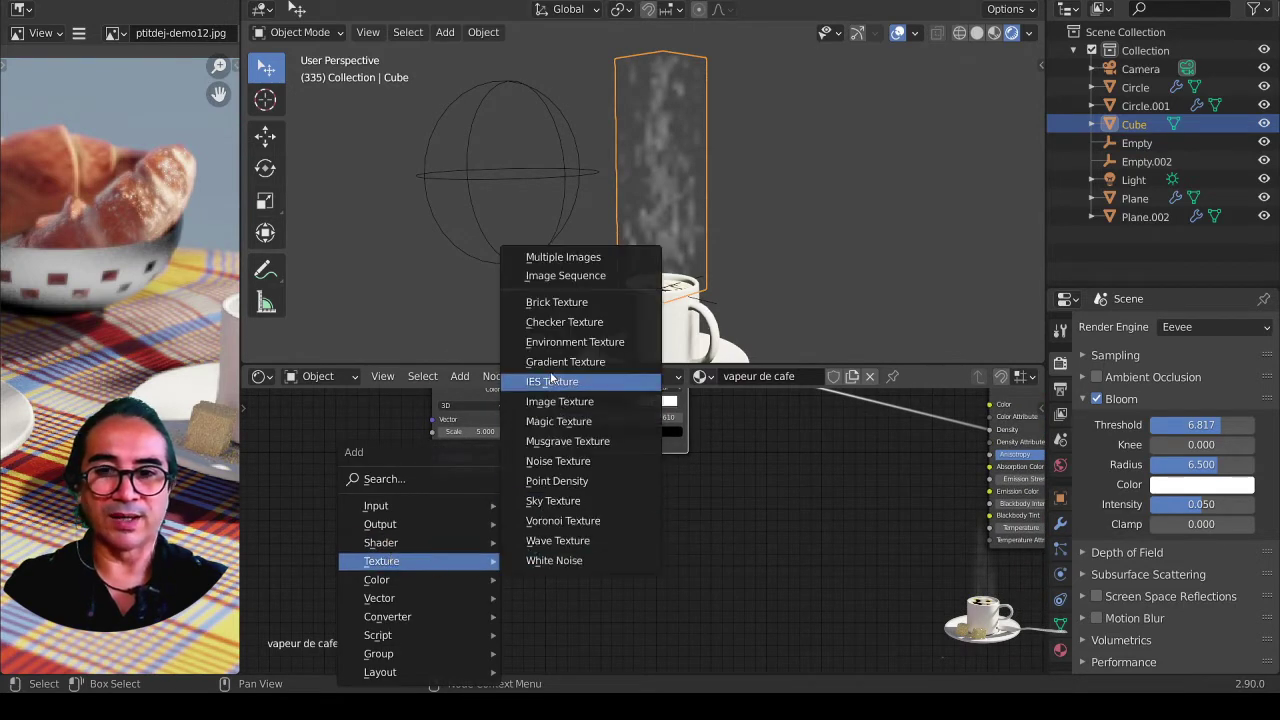
Step: Add a Gradient Texture and a Texture Coordinate node to the steam material
{"action": "left_click", "coordinate": [580, 366]}
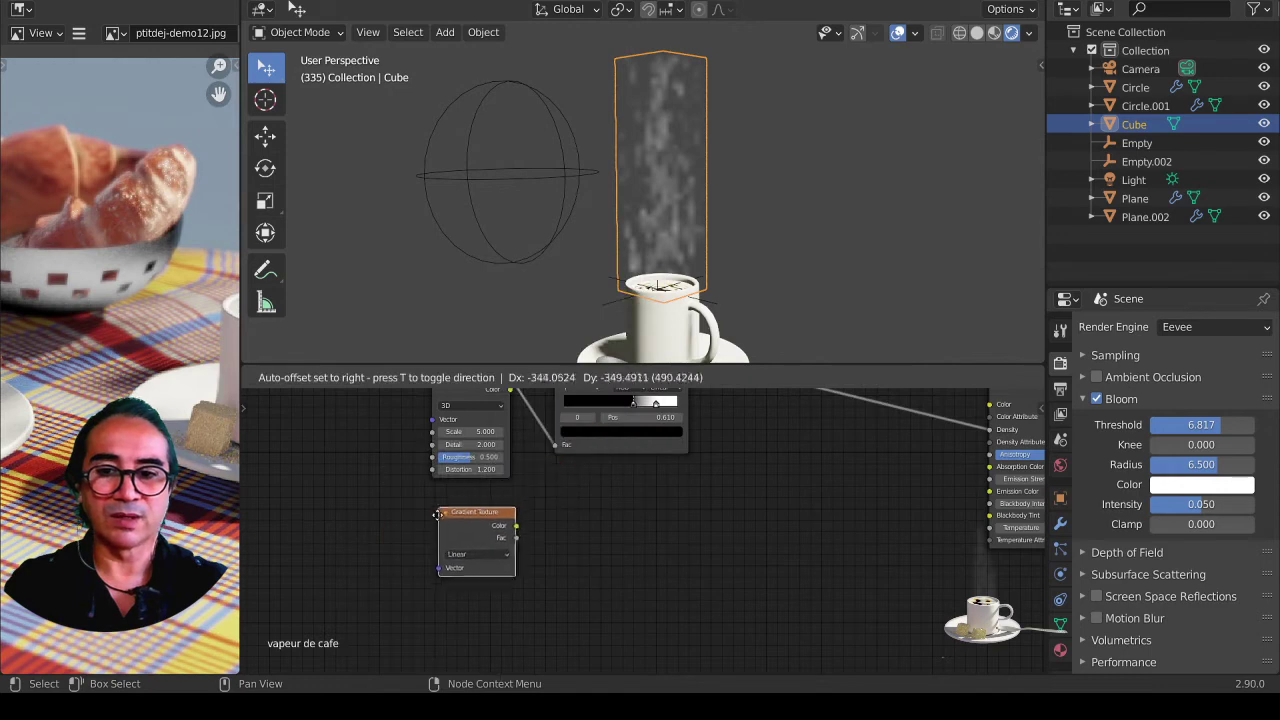
{"action": "left_click", "coordinate": [636, 510]}
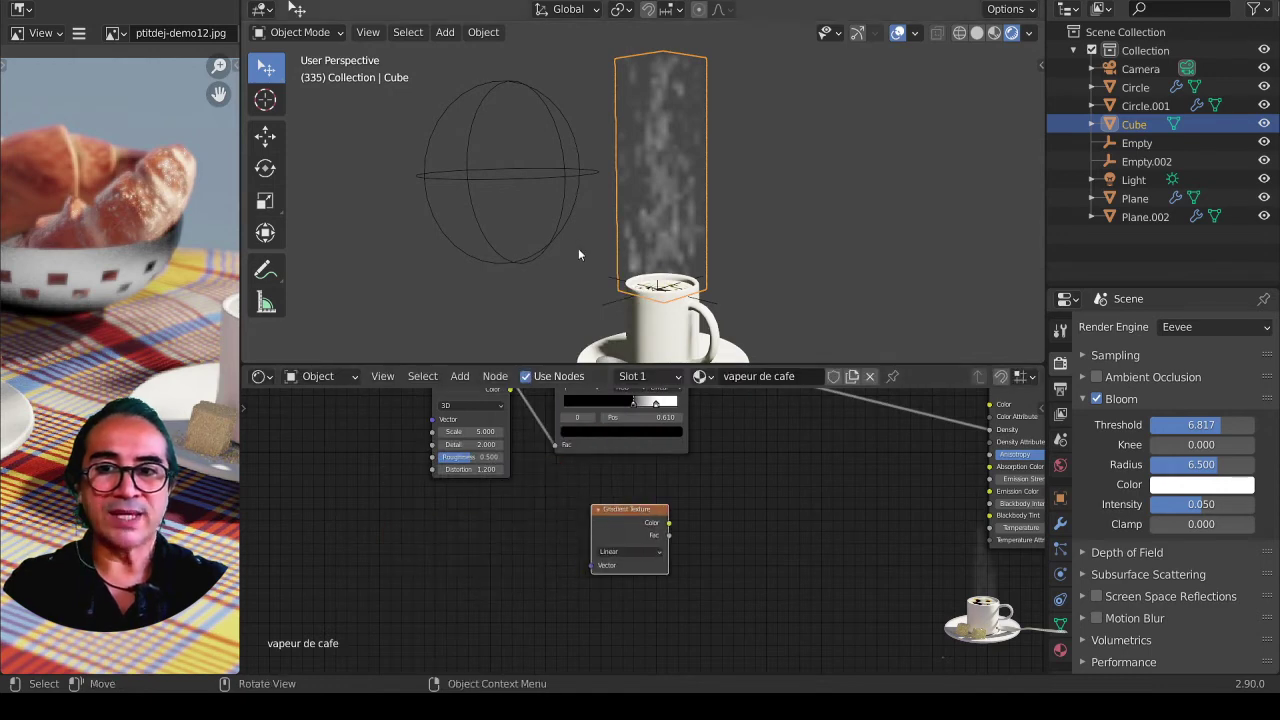
{"action": "key", "text": "shift+a"}
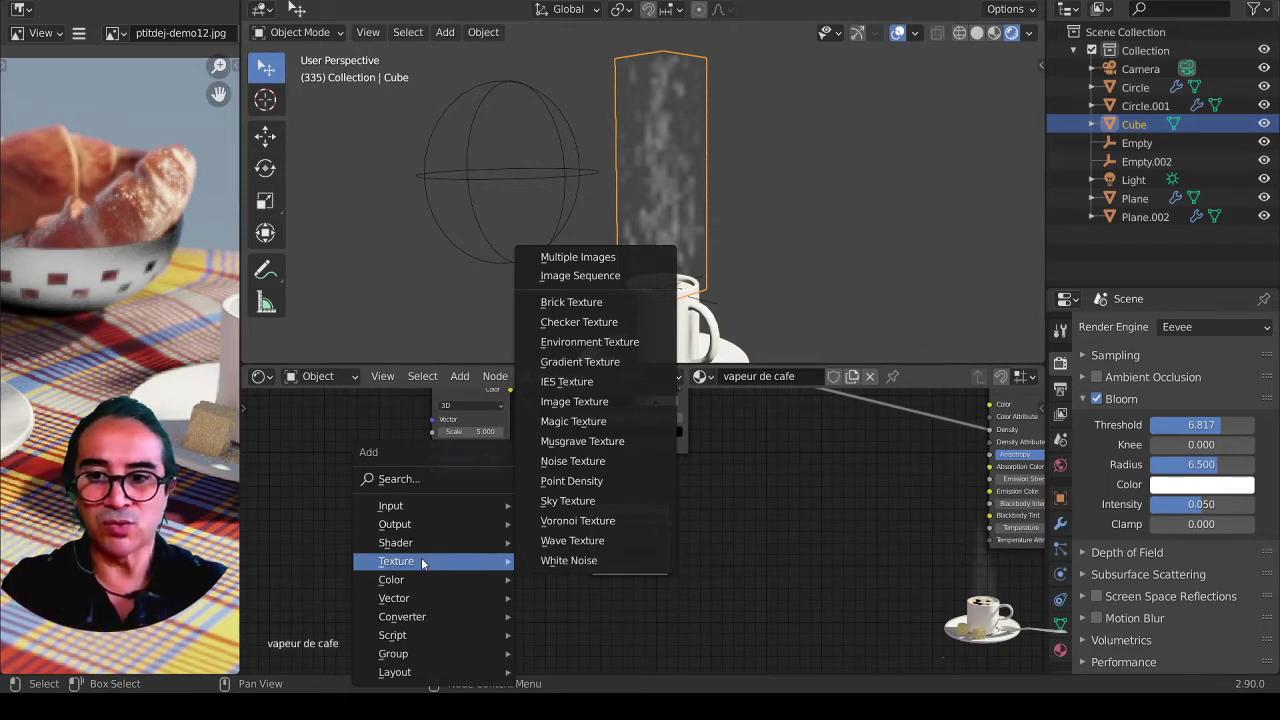
{"action": "mouse_move", "coordinate": [391, 506]}
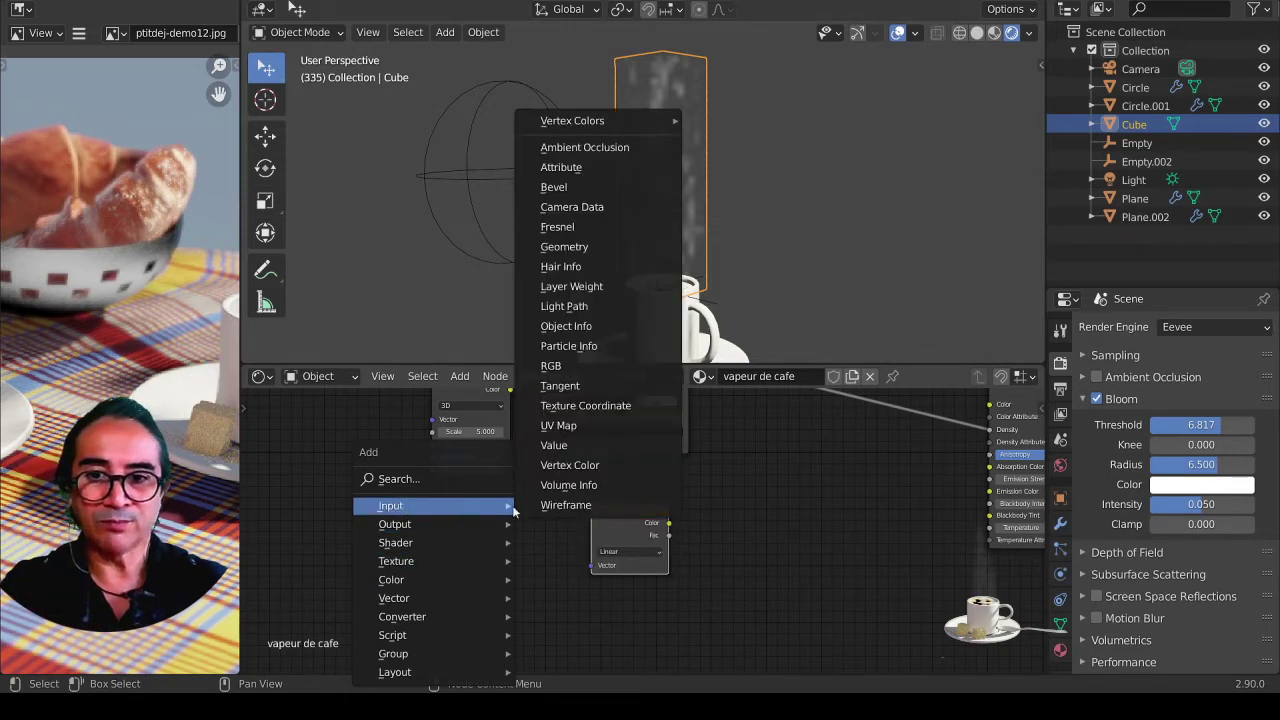
{"action": "left_click", "coordinate": [591, 407]}
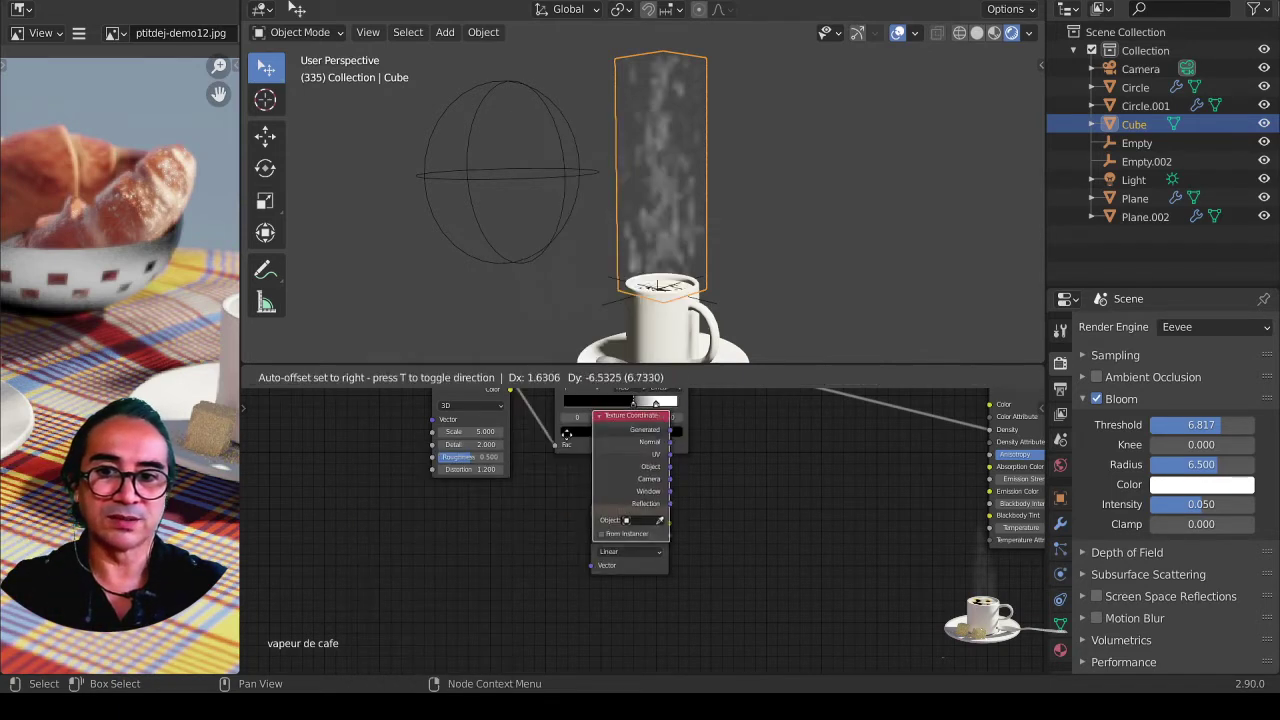
{"action": "left_click", "coordinate": [436, 513]}
{"action": "scroll", "coordinate": [560, 490], "scroll_direction": "up", "scroll_amount": 2}
{"action": "scroll", "coordinate": [545, 505], "scroll_direction": "up", "scroll_amount": 2}
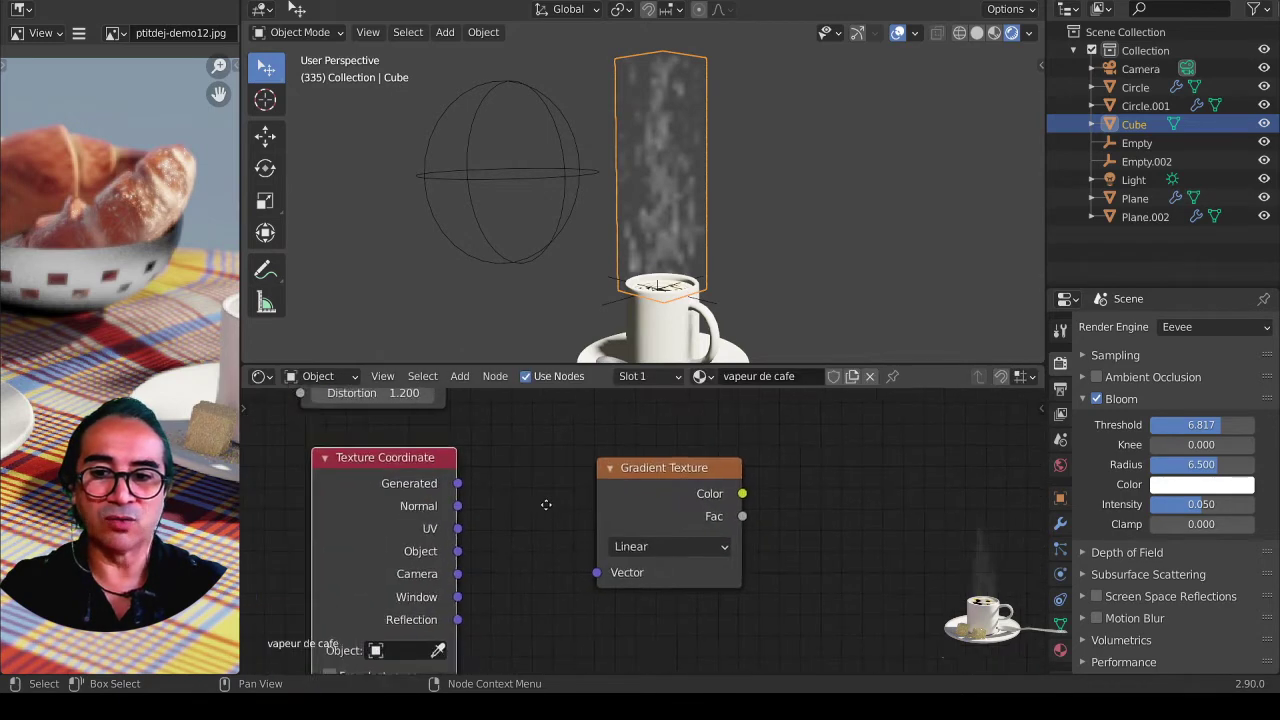
{"action": "scroll", "coordinate": [604, 457], "scroll_direction": "up", "scroll_amount": 2}
{"action": "scroll", "coordinate": [604, 457], "scroll_direction": "up", "scroll_amount": 1}
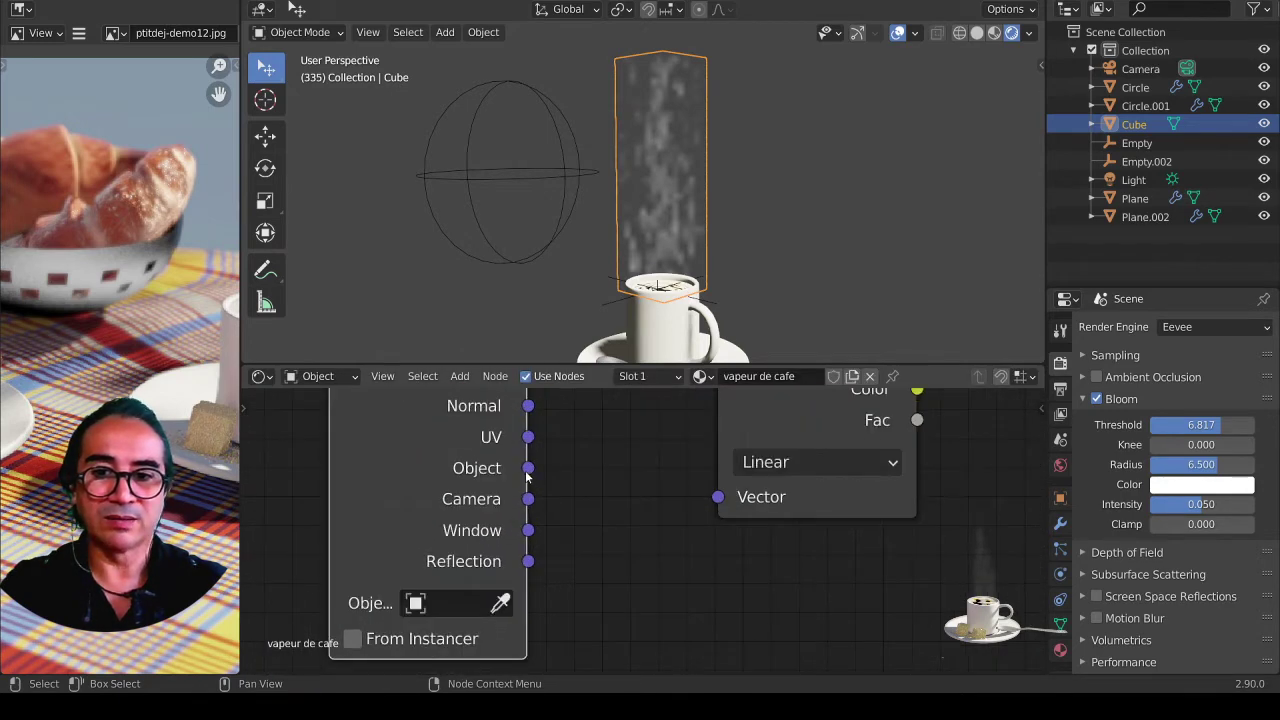
Step: Drive the gradient with the sphere empty's Object coordinates and link its colour into the steam shader
{"action": "left_click_drag", "start_coordinate": [716, 506], "coordinate": [716, 506]}
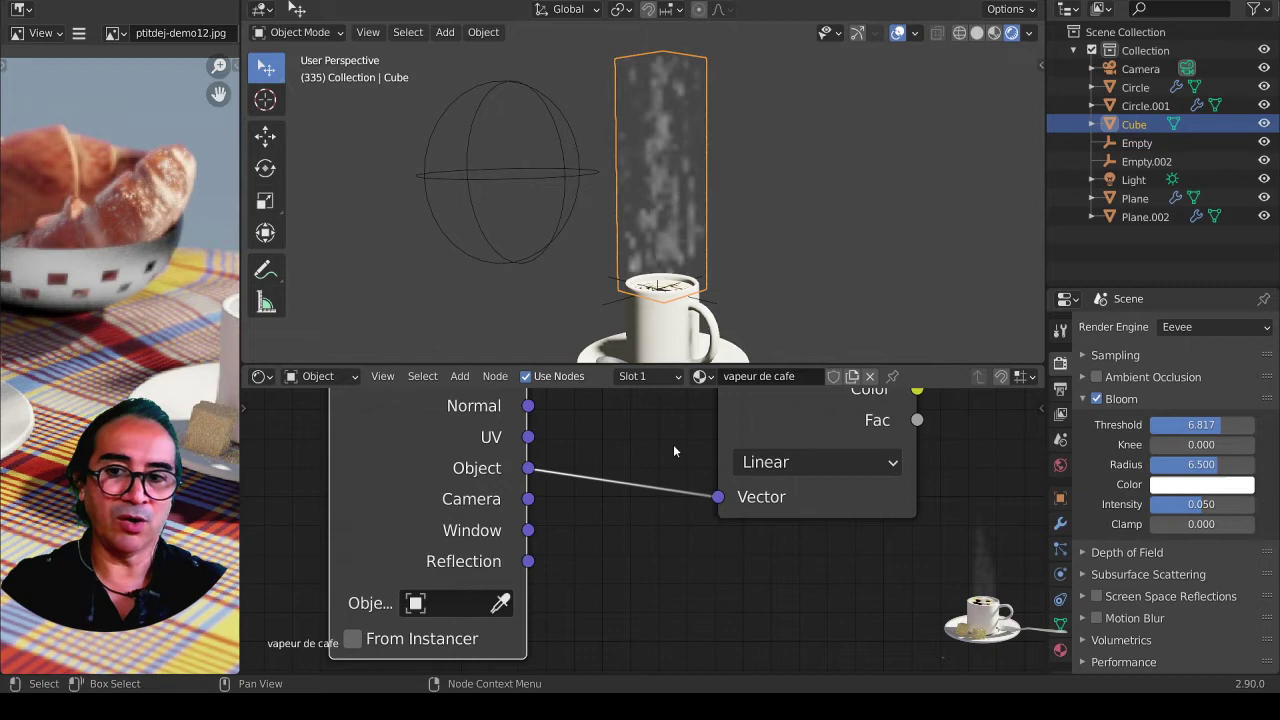
{"action": "left_click", "coordinate": [499, 604]}
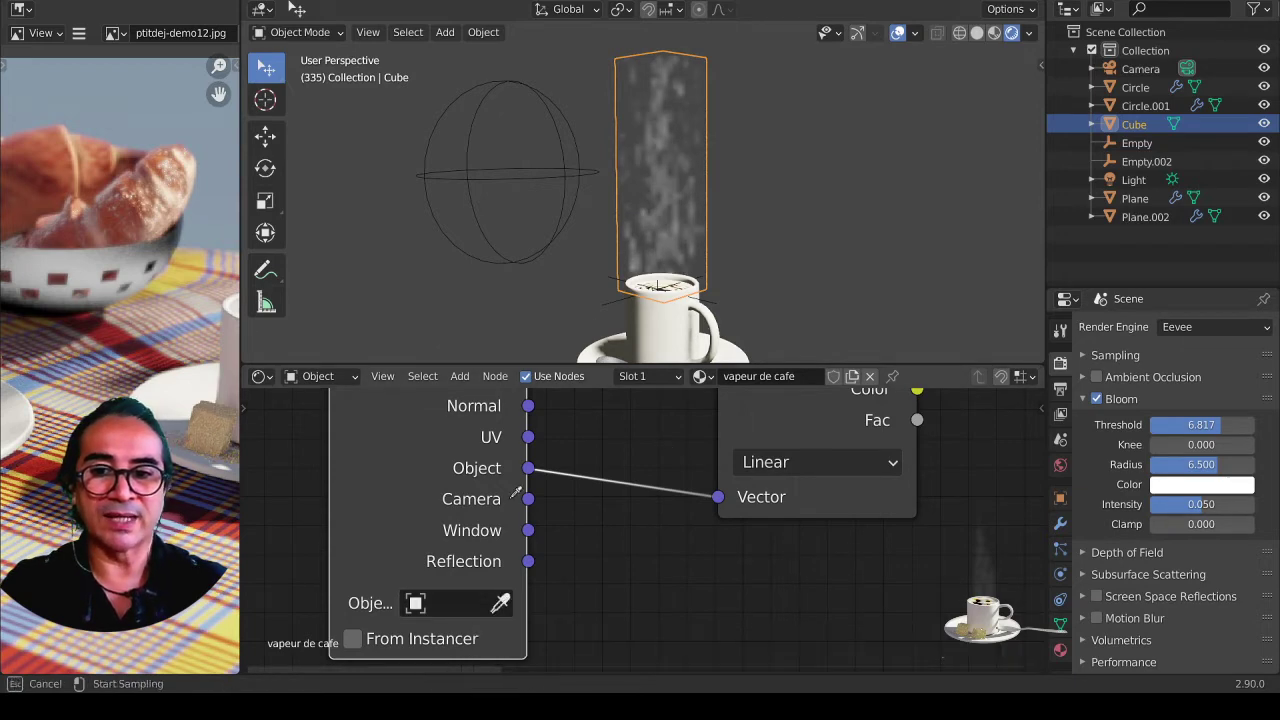
{"action": "left_click", "coordinate": [520, 257]}
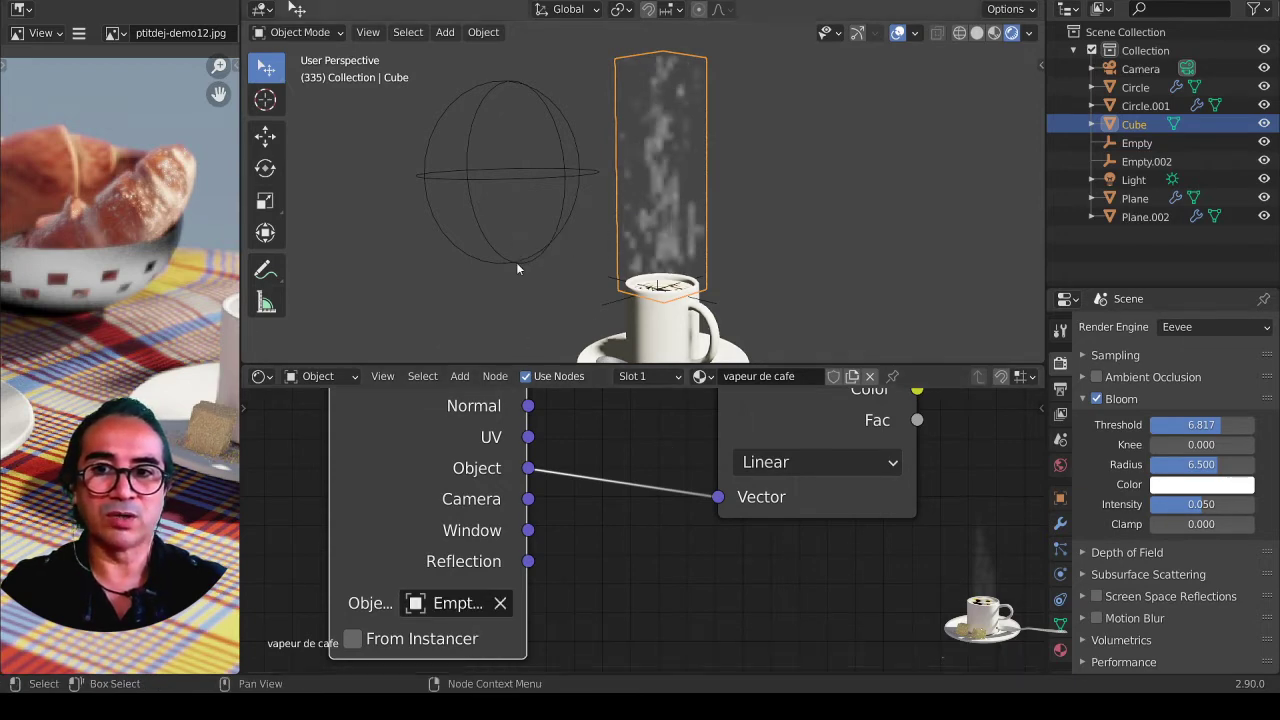
{"action": "scroll", "coordinate": [550, 510], "scroll_direction": "down", "scroll_amount": 2}
{"action": "scroll", "coordinate": [600, 480], "scroll_direction": "down", "scroll_amount": 2}
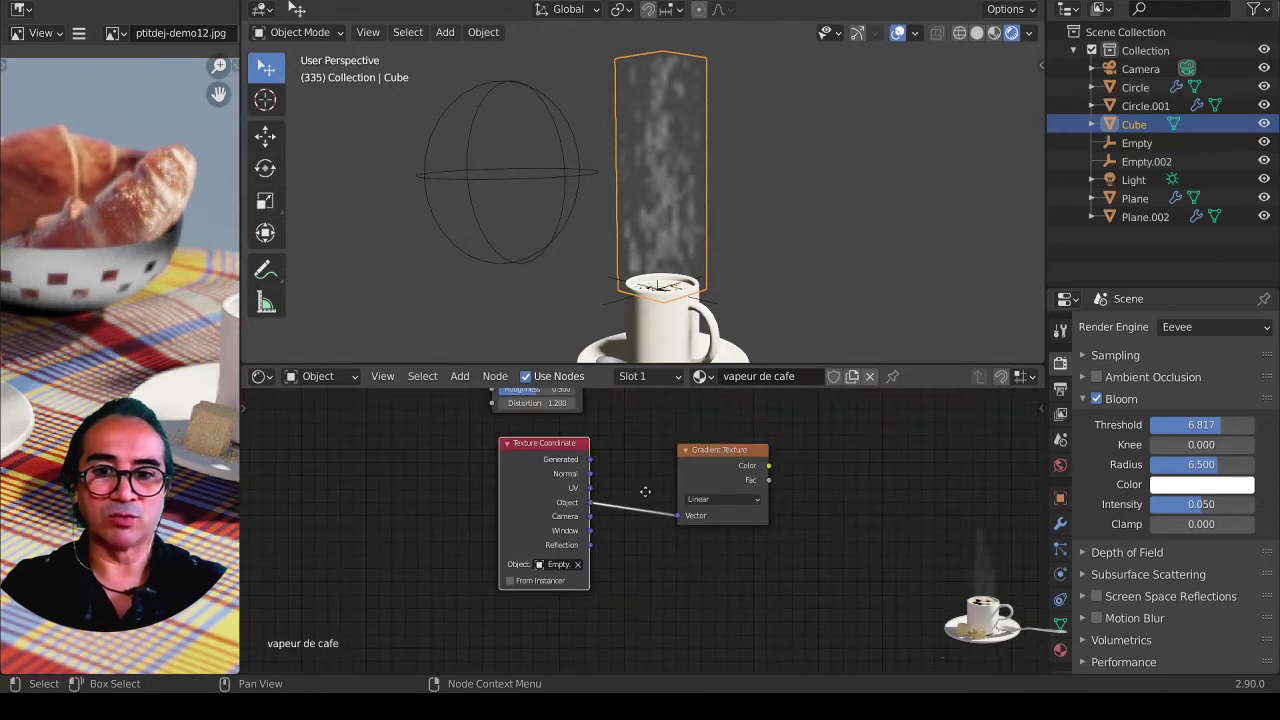
{"action": "scroll", "coordinate": [544, 500], "scroll_direction": "down", "scroll_amount": 1}
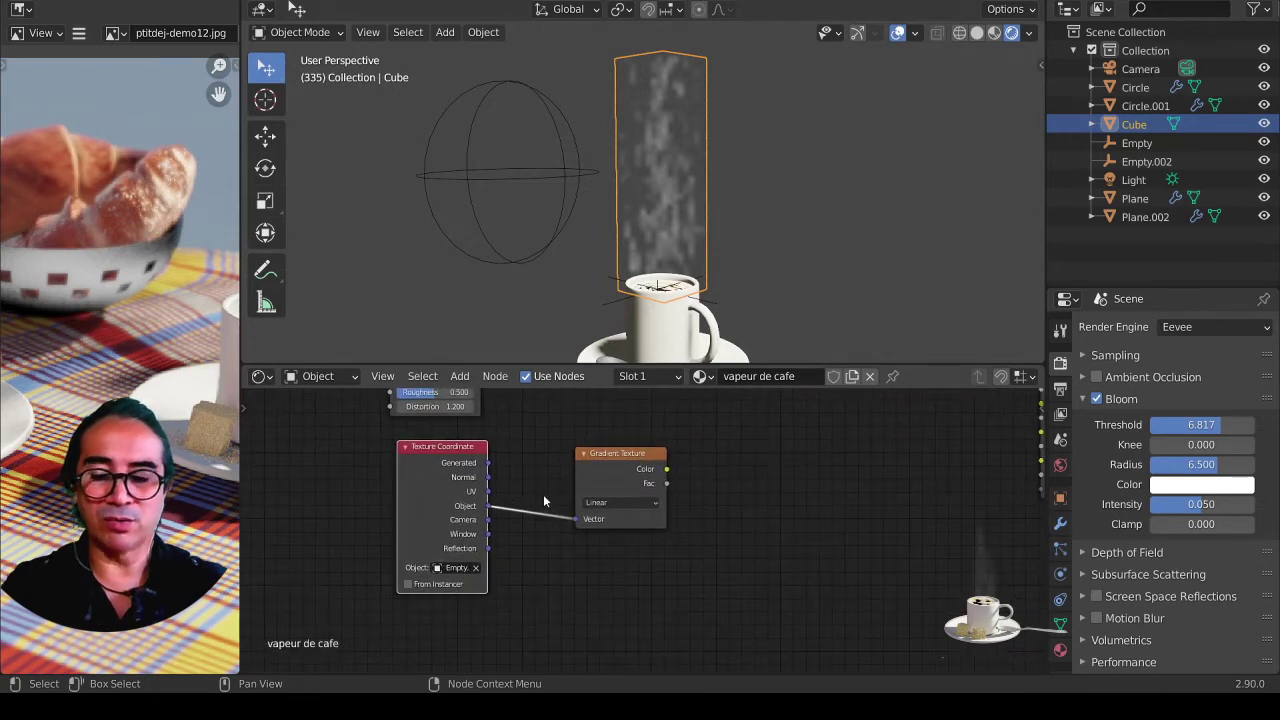
{"action": "left_click", "coordinate": [620, 467], "text": "ctrl+shift"}
Step: In front view, move the spherical empty Empty.002 and rotate it 90 degrees
{"action": "left_click", "coordinate": [534, 258]}
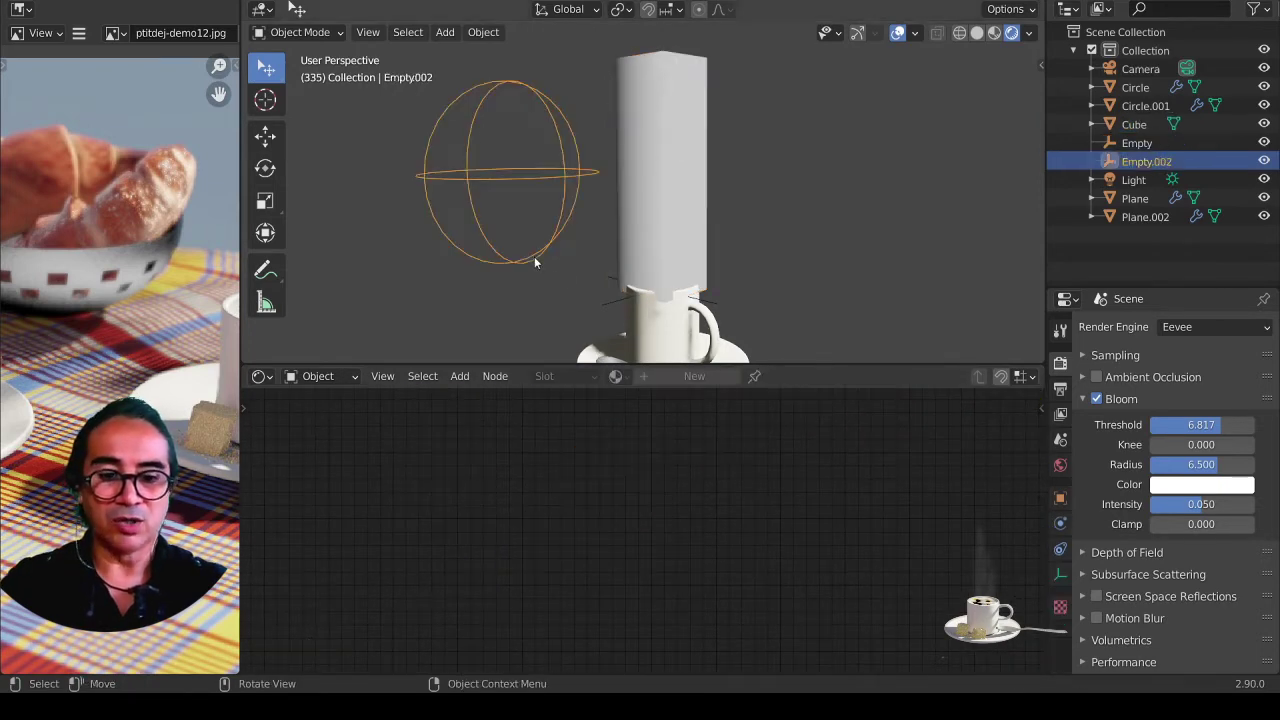
{"action": "key", "text": "KP_1"}
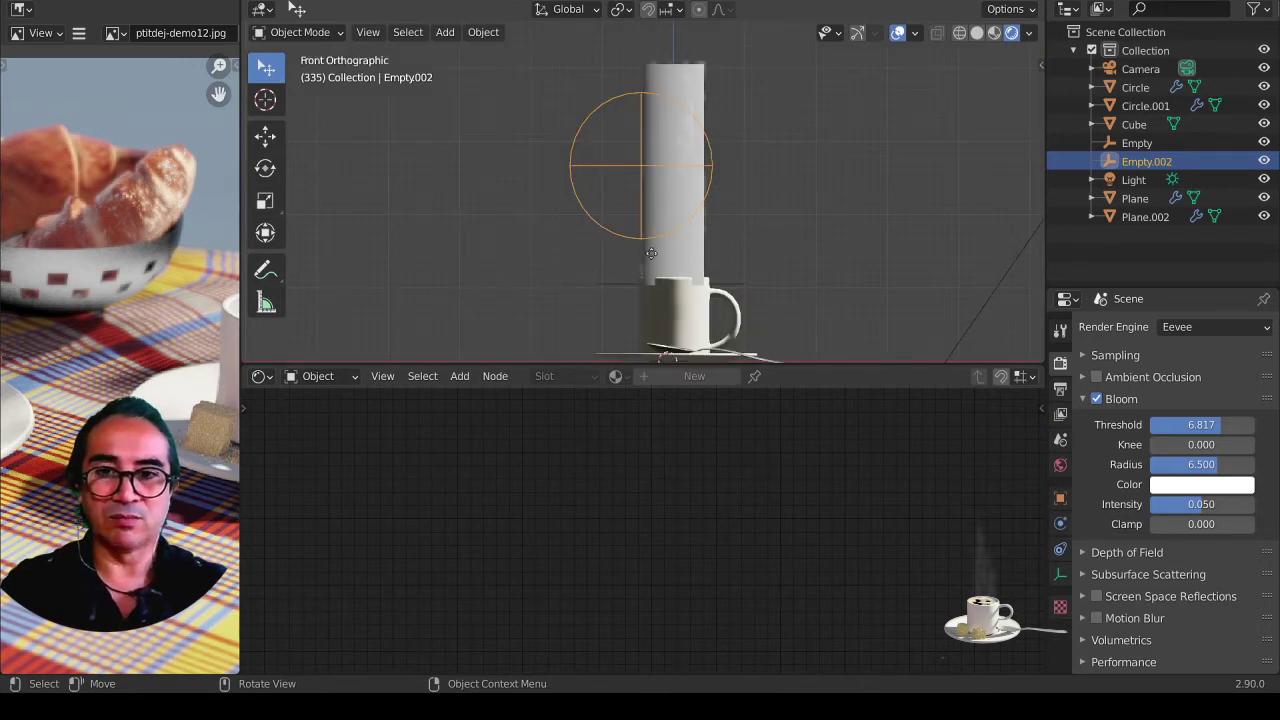
{"action": "key", "text": "g"}
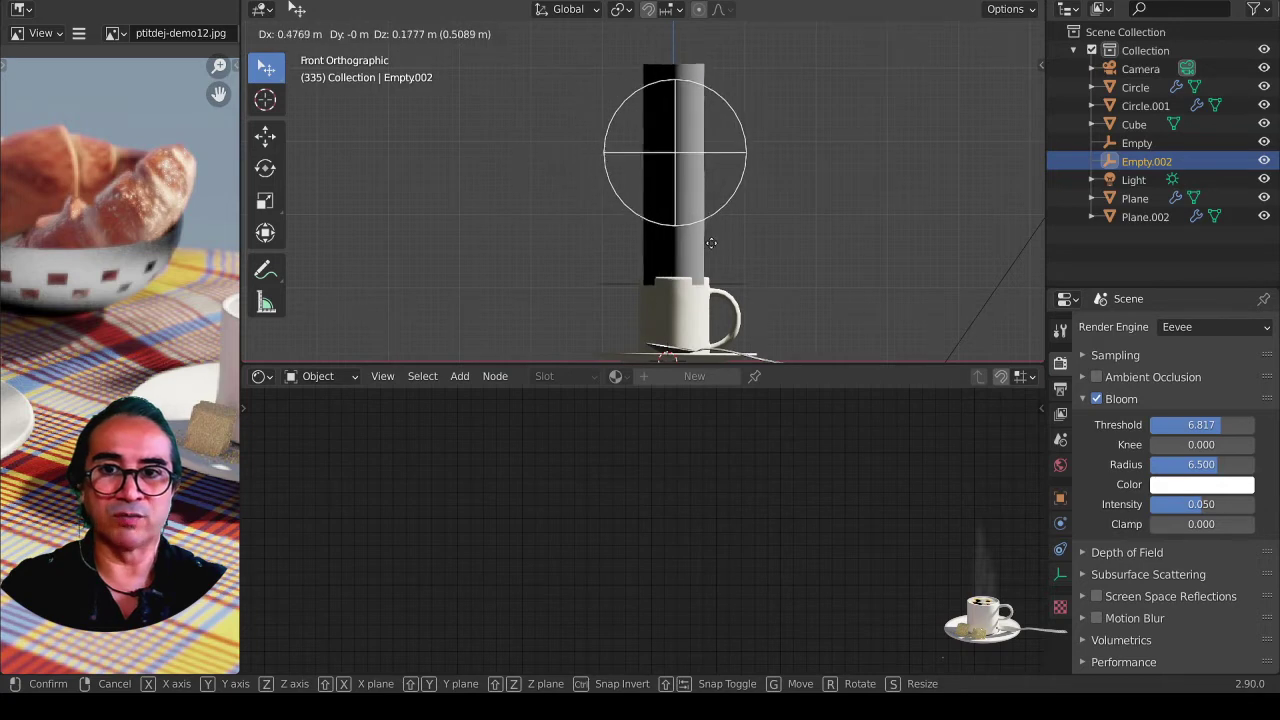
{"action": "left_click", "coordinate": [711, 242]}
{"action": "key", "text": "r"}
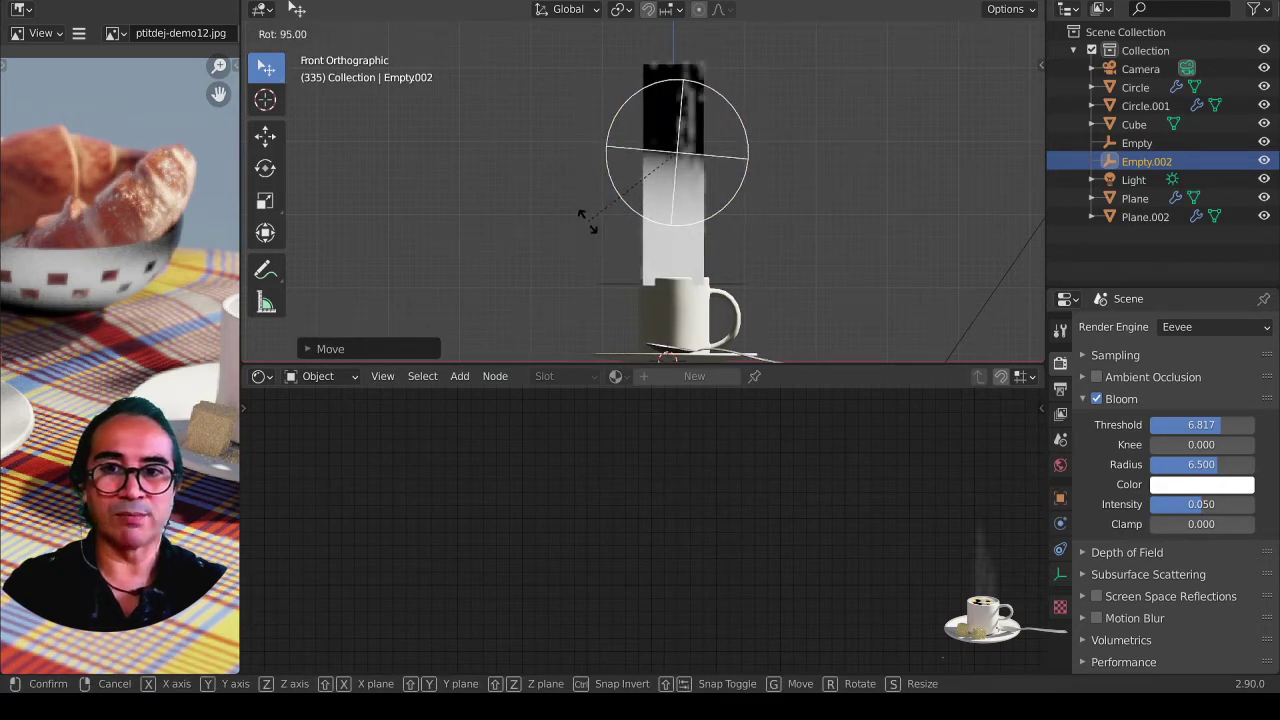
{"action": "left_click", "coordinate": [593, 226]}
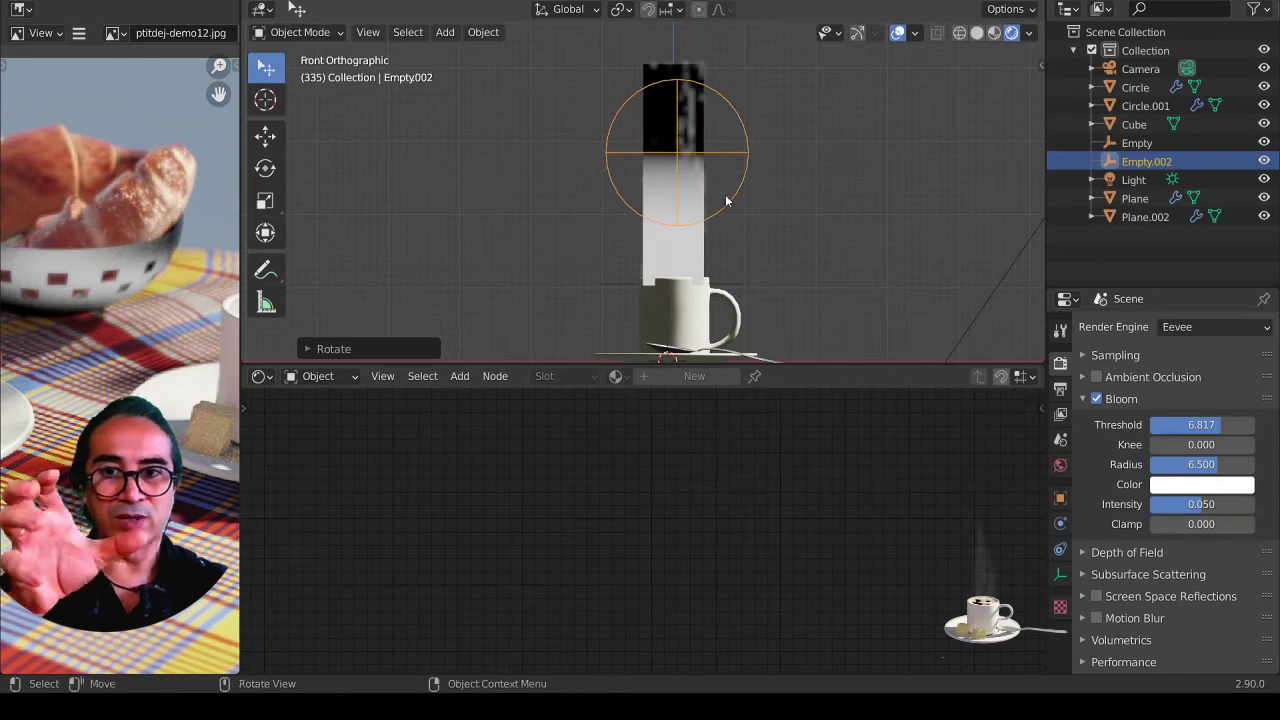
Step: Move the empty beside the steam and stretch it vertically along Z
{"action": "key", "text": "g"}
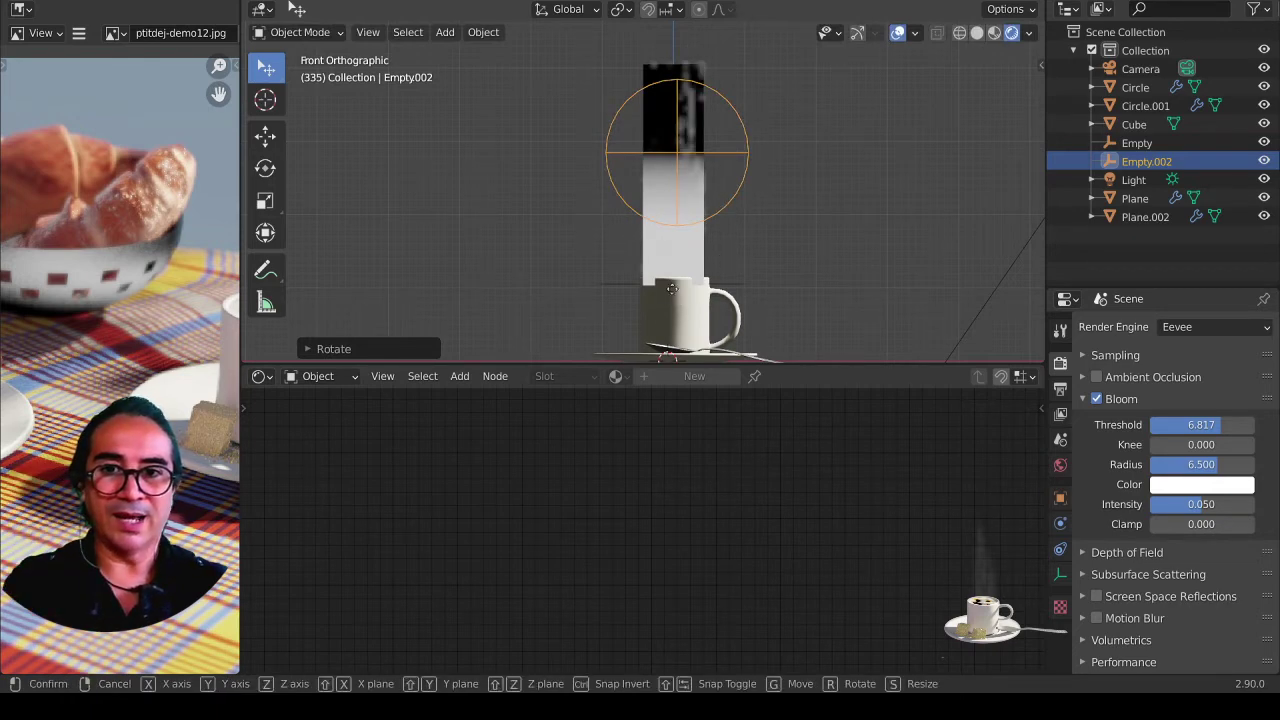
{"action": "left_click", "coordinate": [779, 283]}
{"action": "key", "text": "g"}
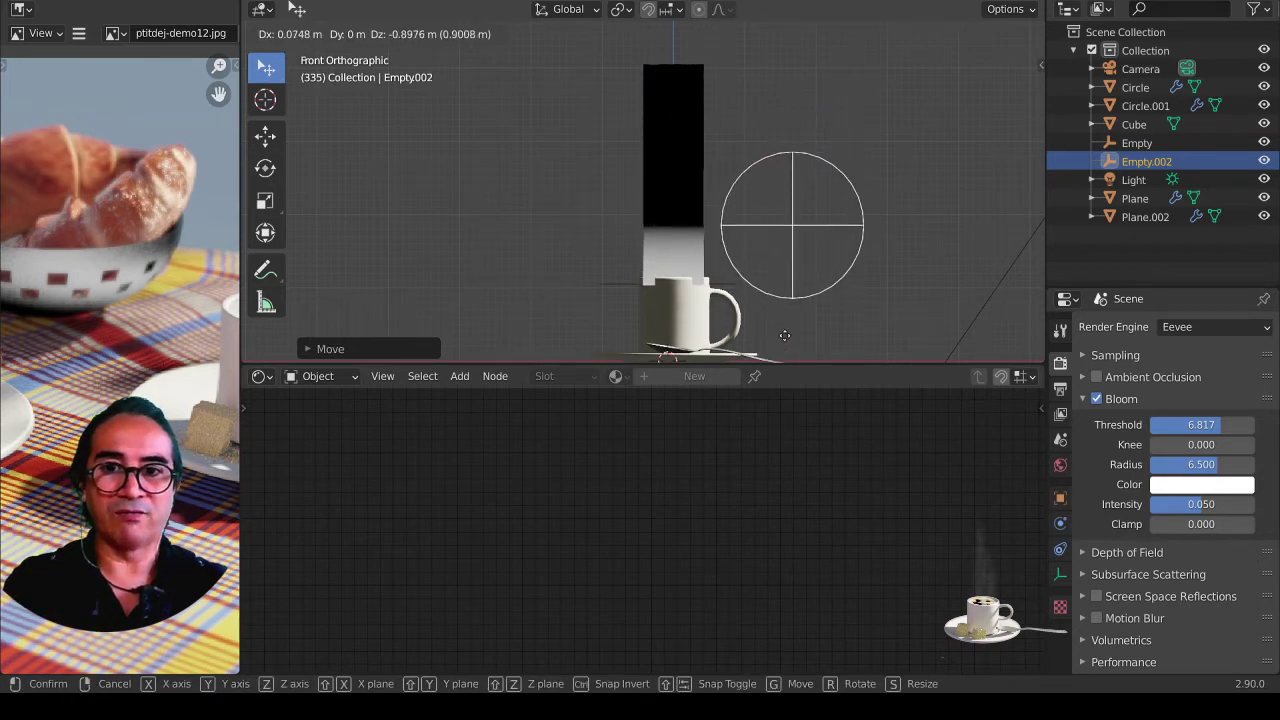
{"action": "left_click", "coordinate": [763, 321]}
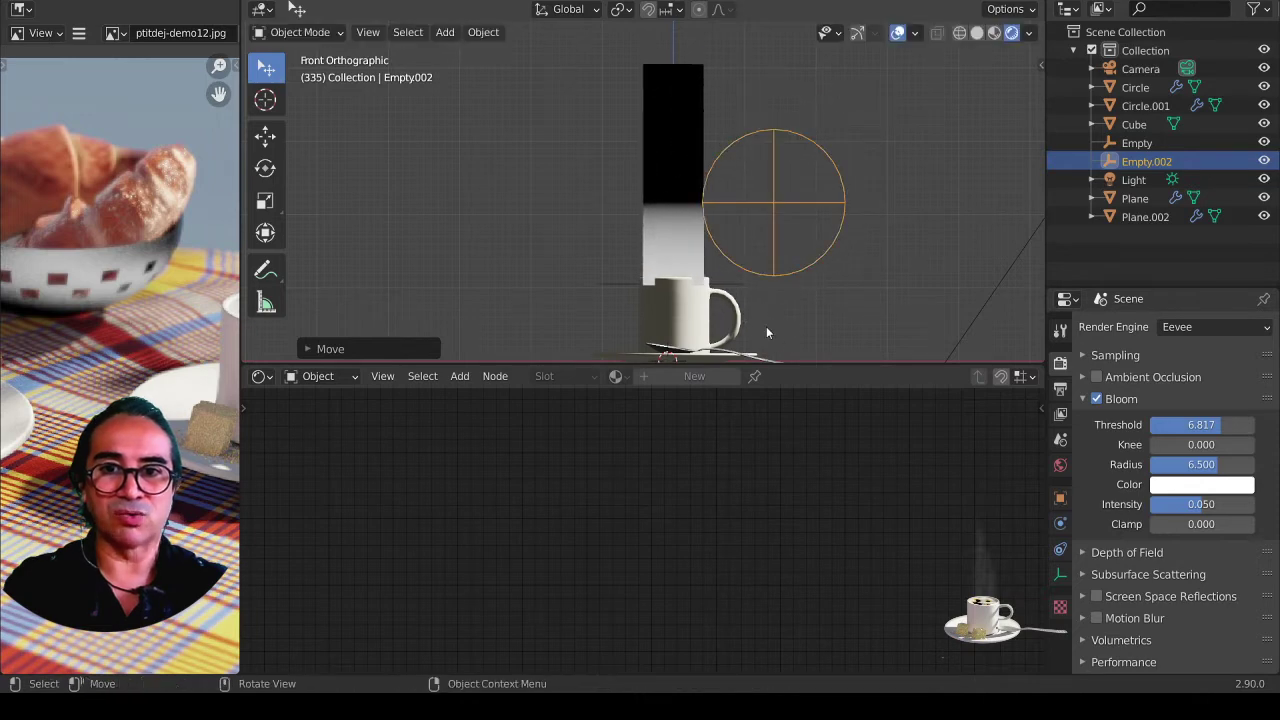
{"action": "mouse_move", "coordinate": [834, 186]}
{"action": "middle_mouse_down"}
{"action": "mouse_move", "coordinate": [564, 177]}
{"action": "mouse_move", "coordinate": [544, 212]}
{"action": "middle_mouse_up"}
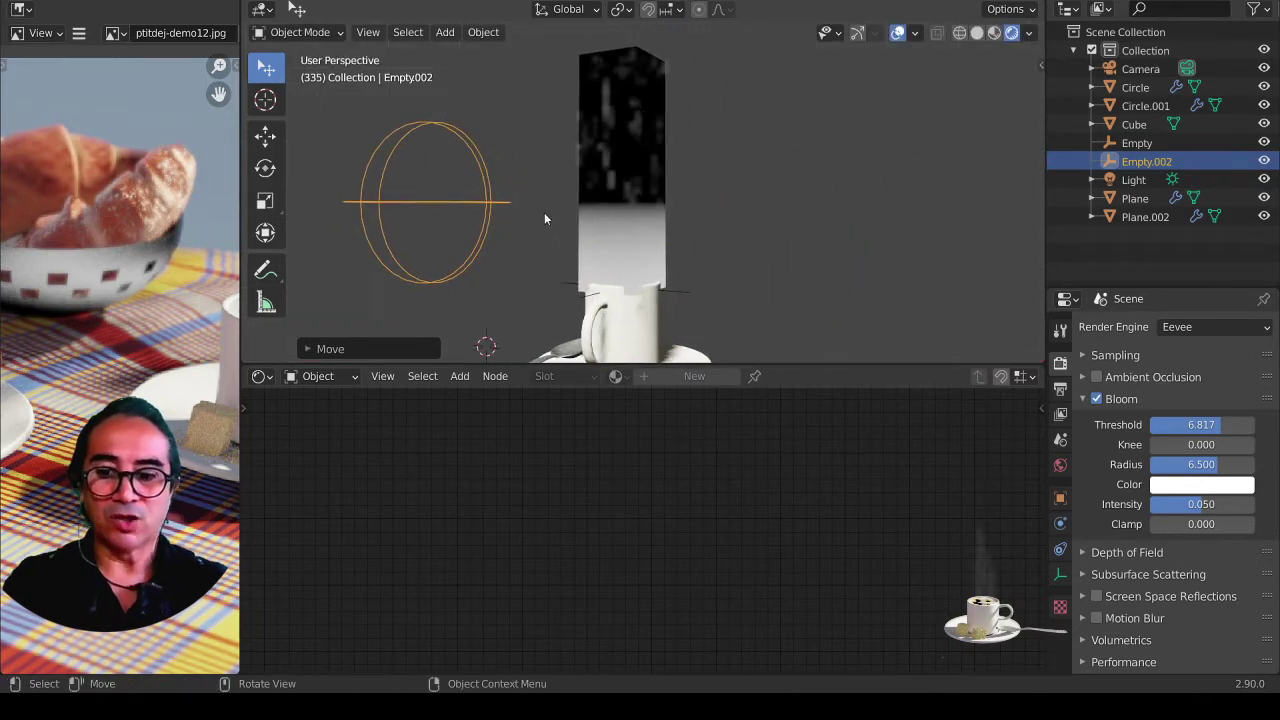
{"action": "key", "text": "s"}
{"action": "key", "text": "z"}
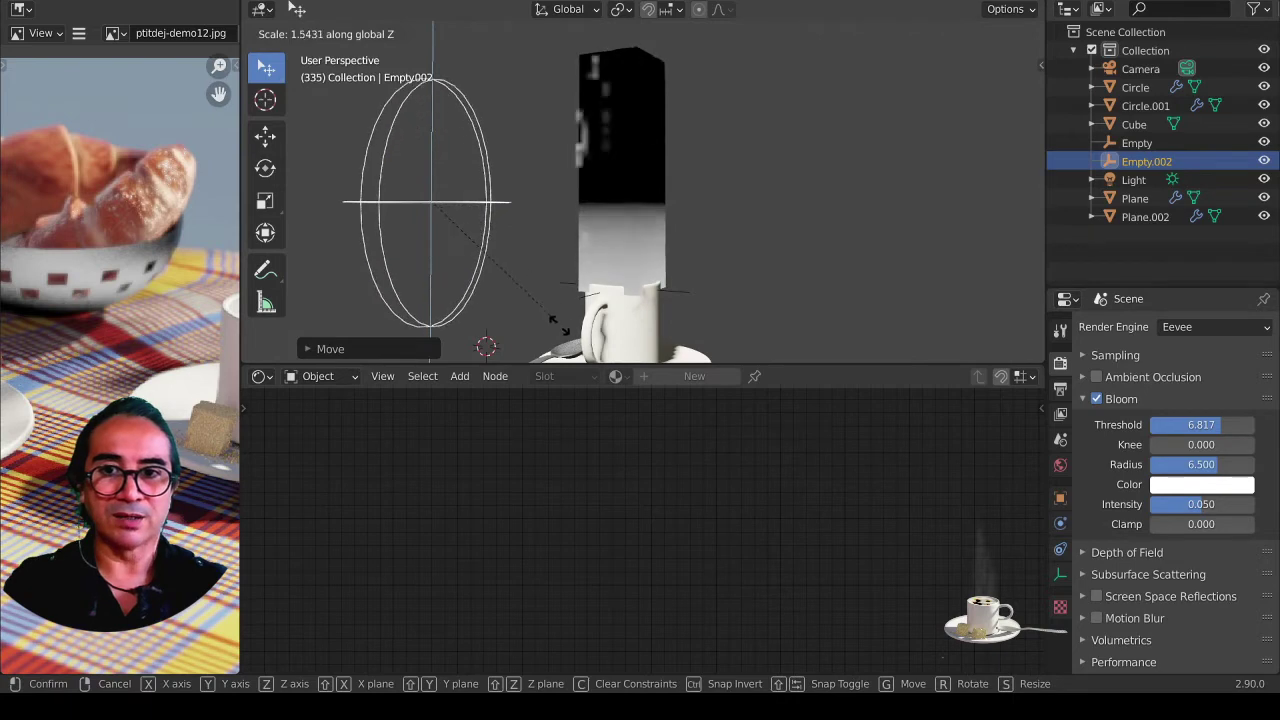
{"action": "left_click", "coordinate": [631, 327]}
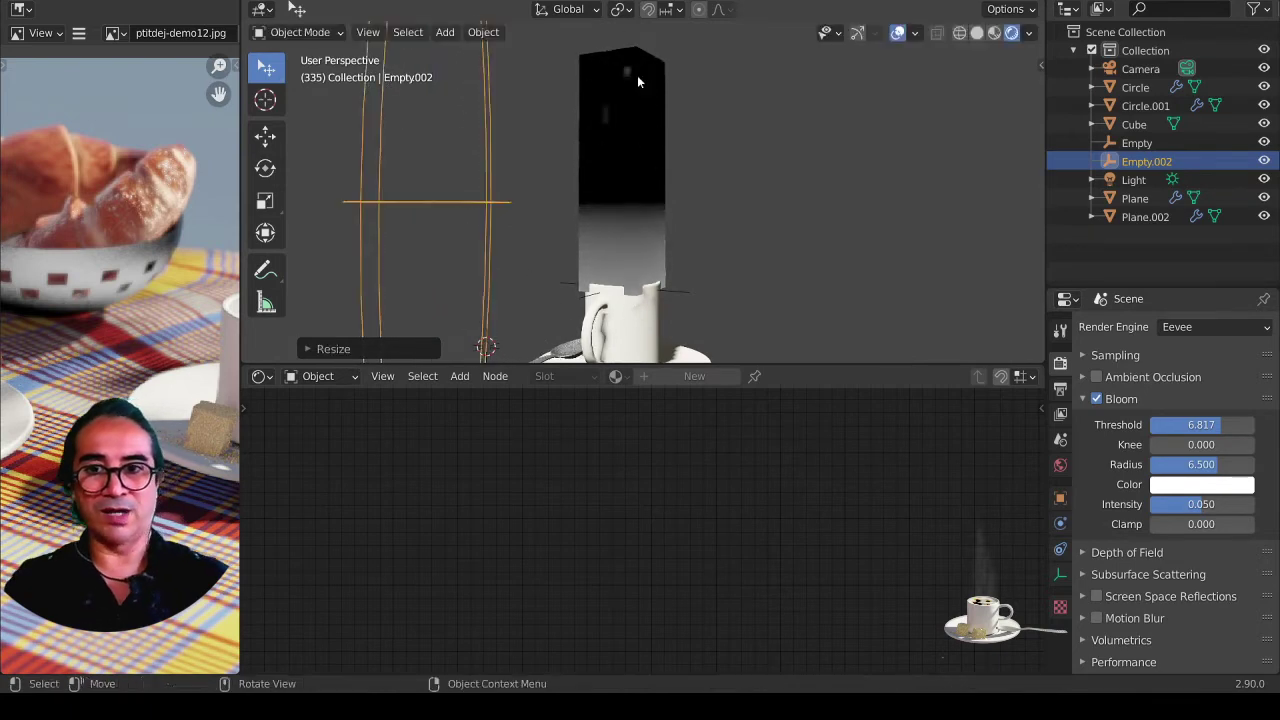
Step: Shrink the empty uniformly twice, then stretch it tall along Z
{"action": "scroll", "coordinate": [665, 61], "scroll_direction": "down", "scroll_amount": 4}
{"action": "scroll", "coordinate": [658, 76], "scroll_direction": "up", "scroll_amount": 2}
{"action": "scroll", "coordinate": [640, 100], "scroll_direction": "up", "scroll_amount": 2}
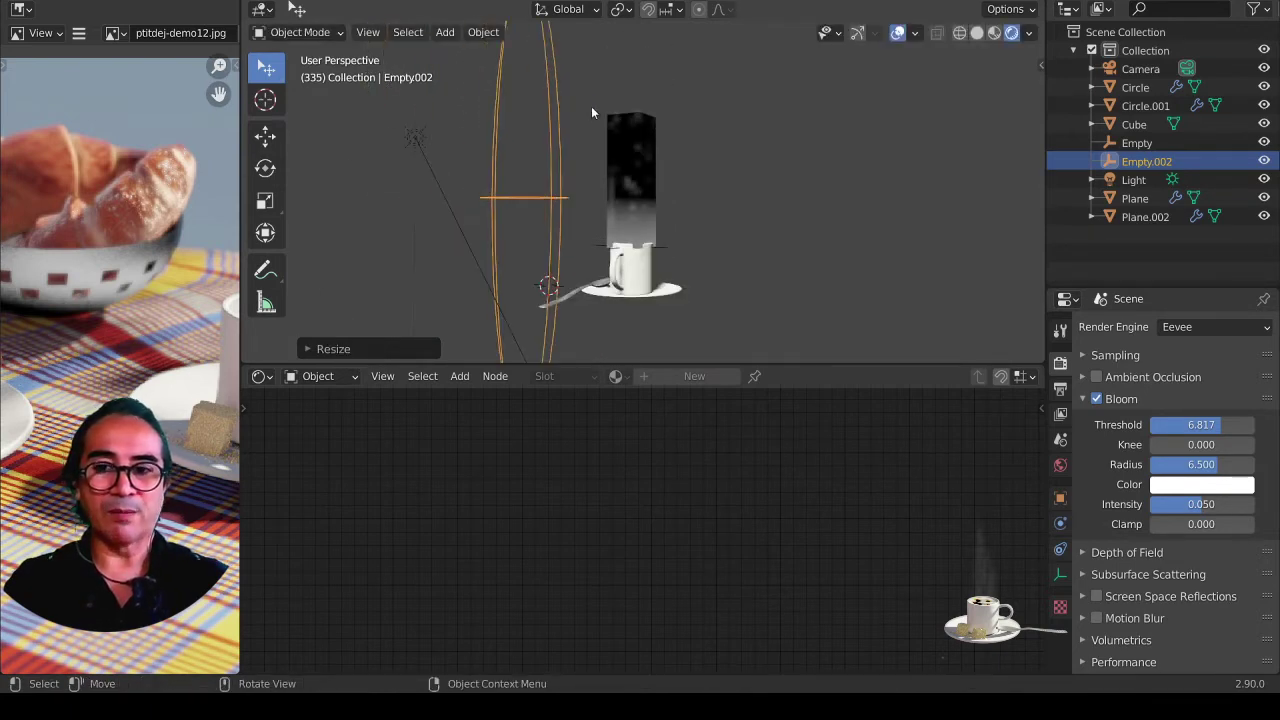
{"action": "key", "text": "s"}
{"action": "left_click", "coordinate": [594, 243]}
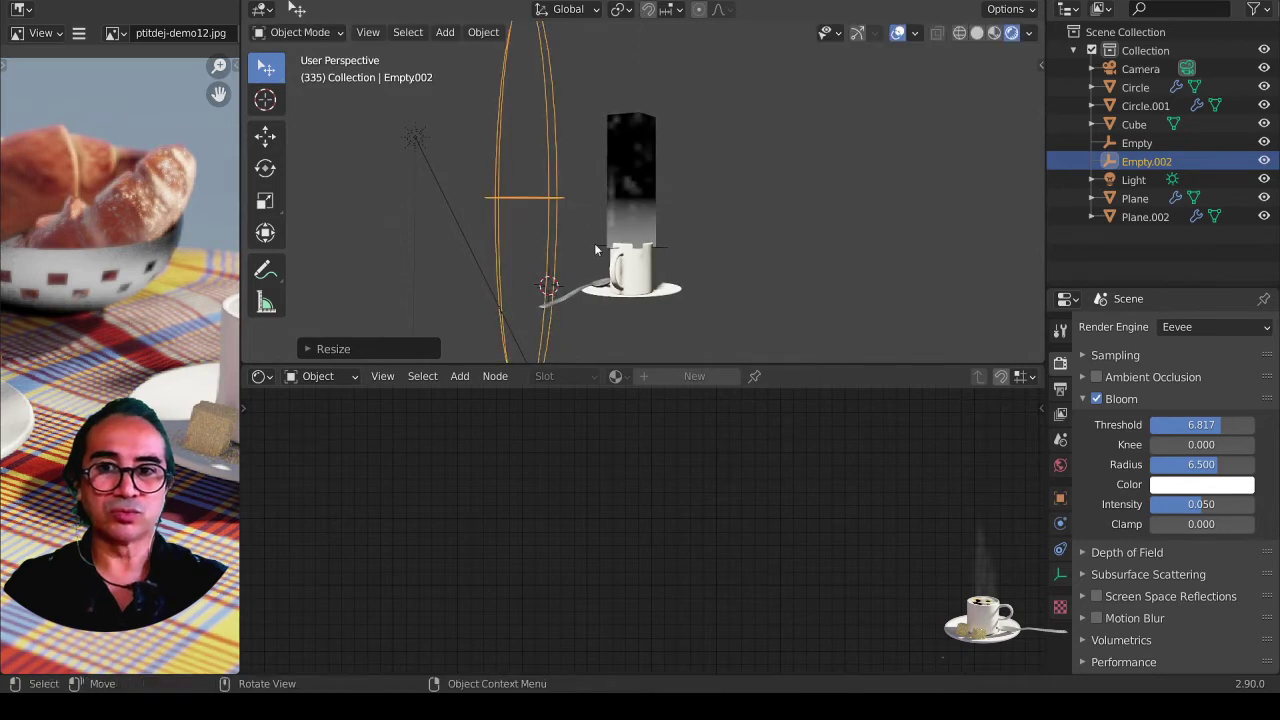
{"action": "key", "text": "s"}
{"action": "left_click", "coordinate": [564, 209]}
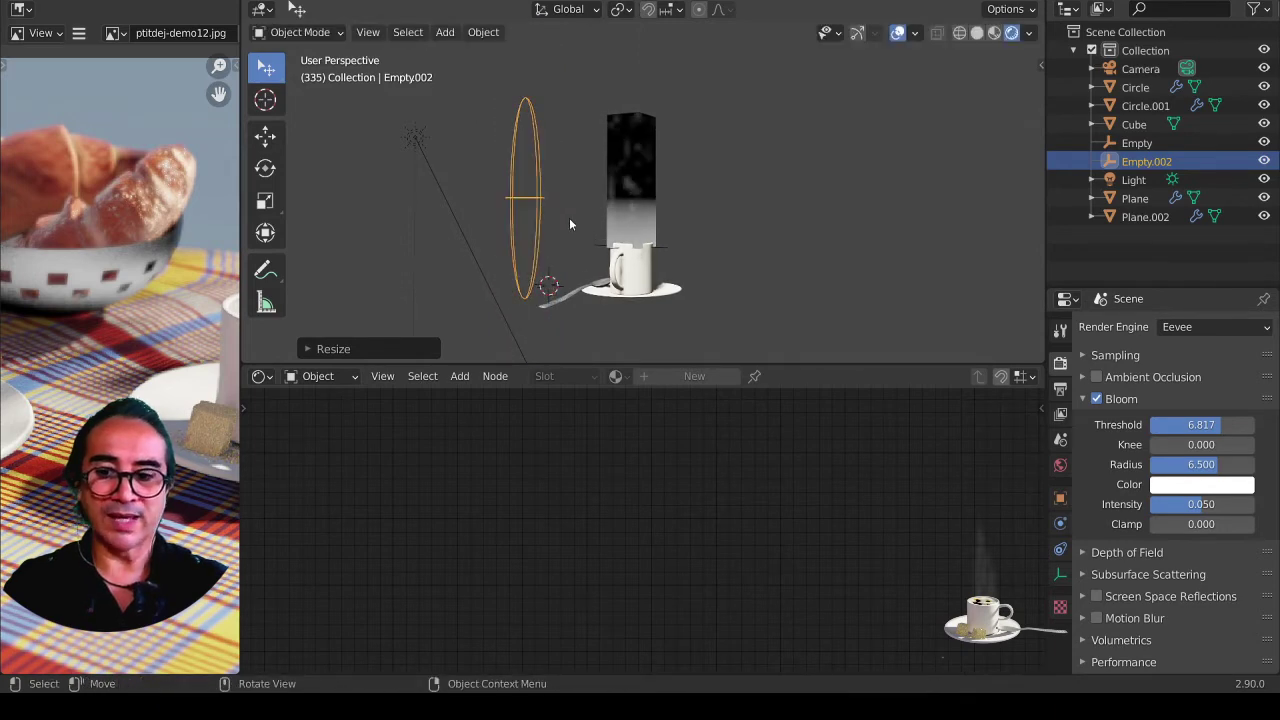
{"action": "key", "text": "s"}
{"action": "key", "text": "z"}
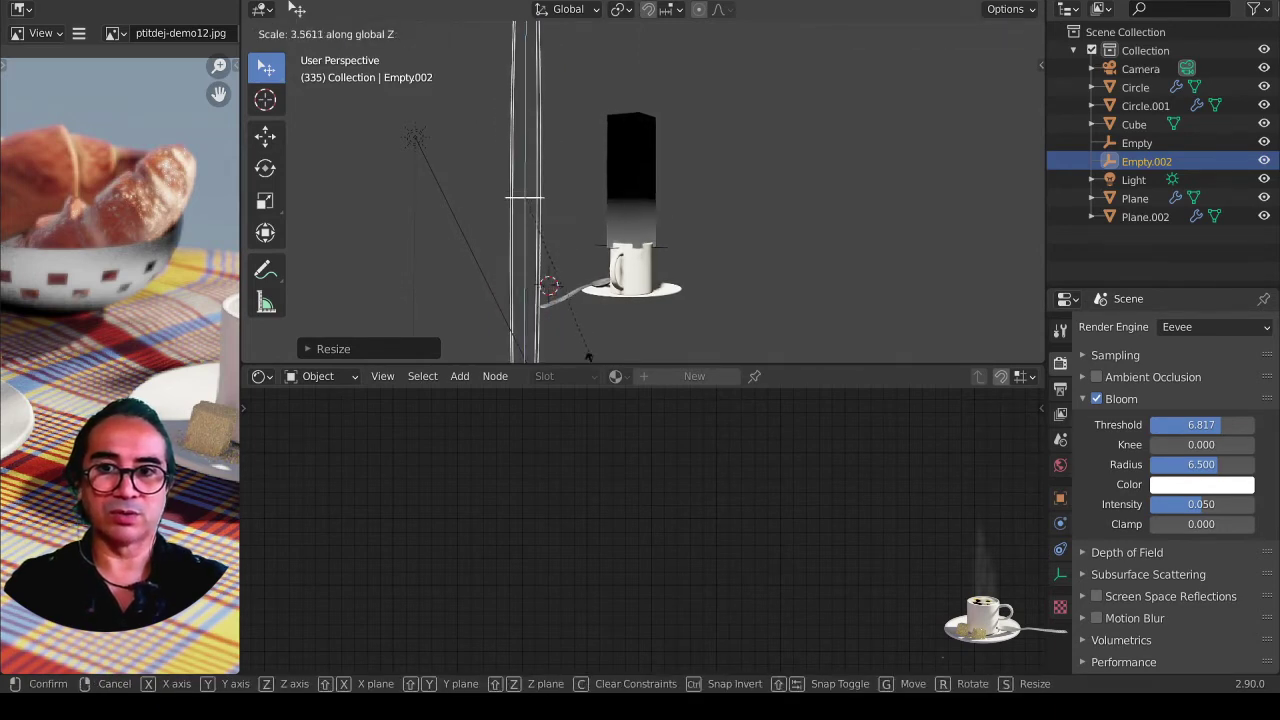
{"action": "left_click", "coordinate": [600, 112]}
Step: Reposition the empty about 0.65 m higher around the mug and steam
{"action": "key", "text": "g"}
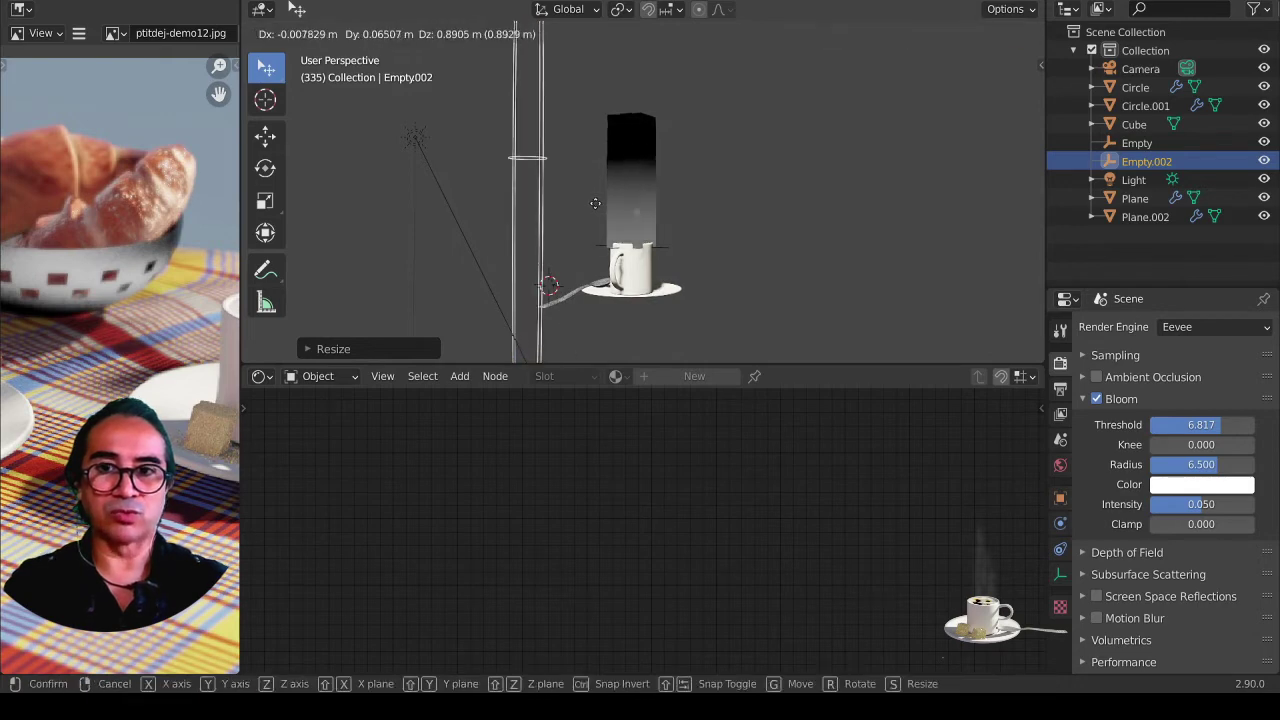
{"action": "left_click", "coordinate": [594, 232]}
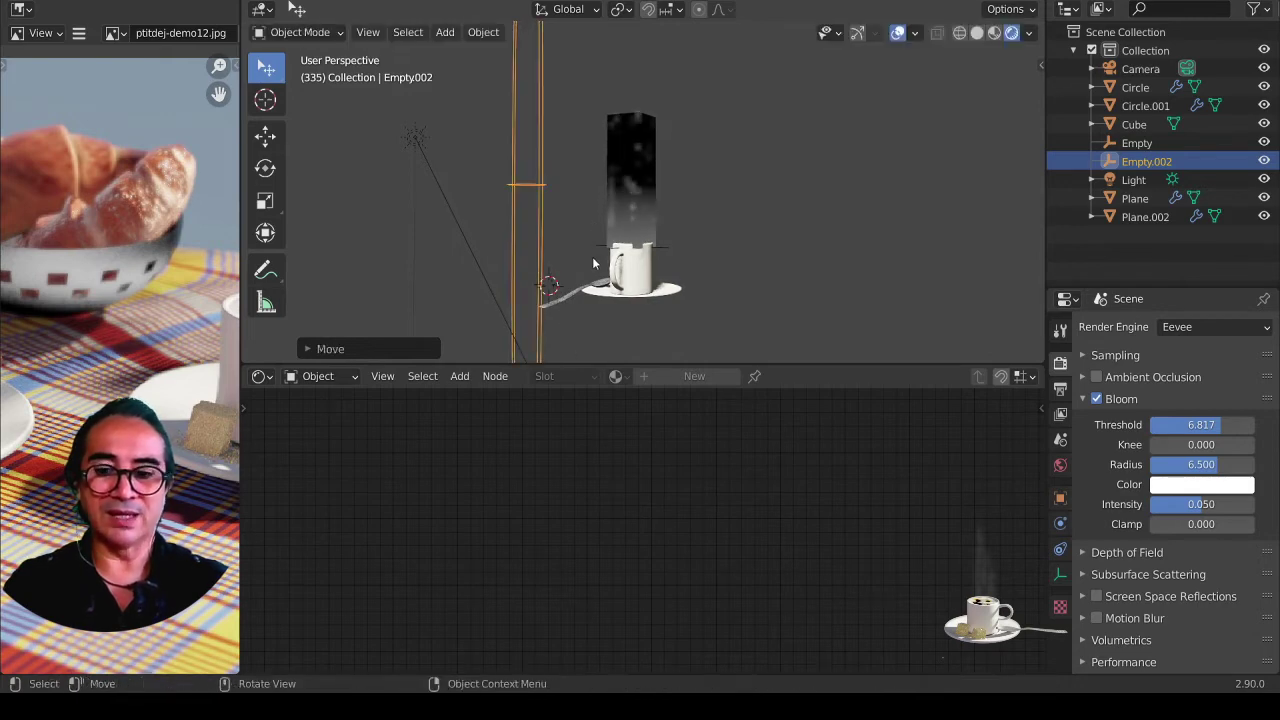
{"action": "middle_click_drag", "start_coordinate": [593, 232], "coordinate": [522, 213]}
{"action": "key", "text": "g"}
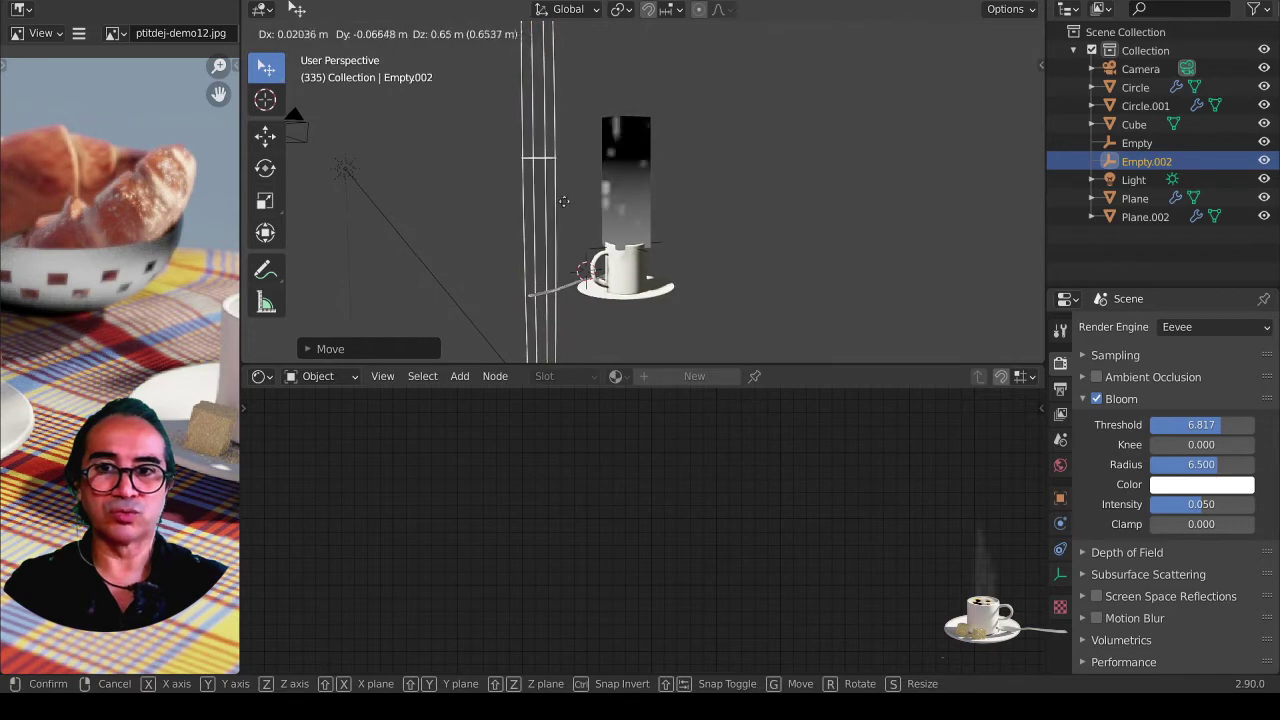
{"action": "left_click", "coordinate": [571, 197]}
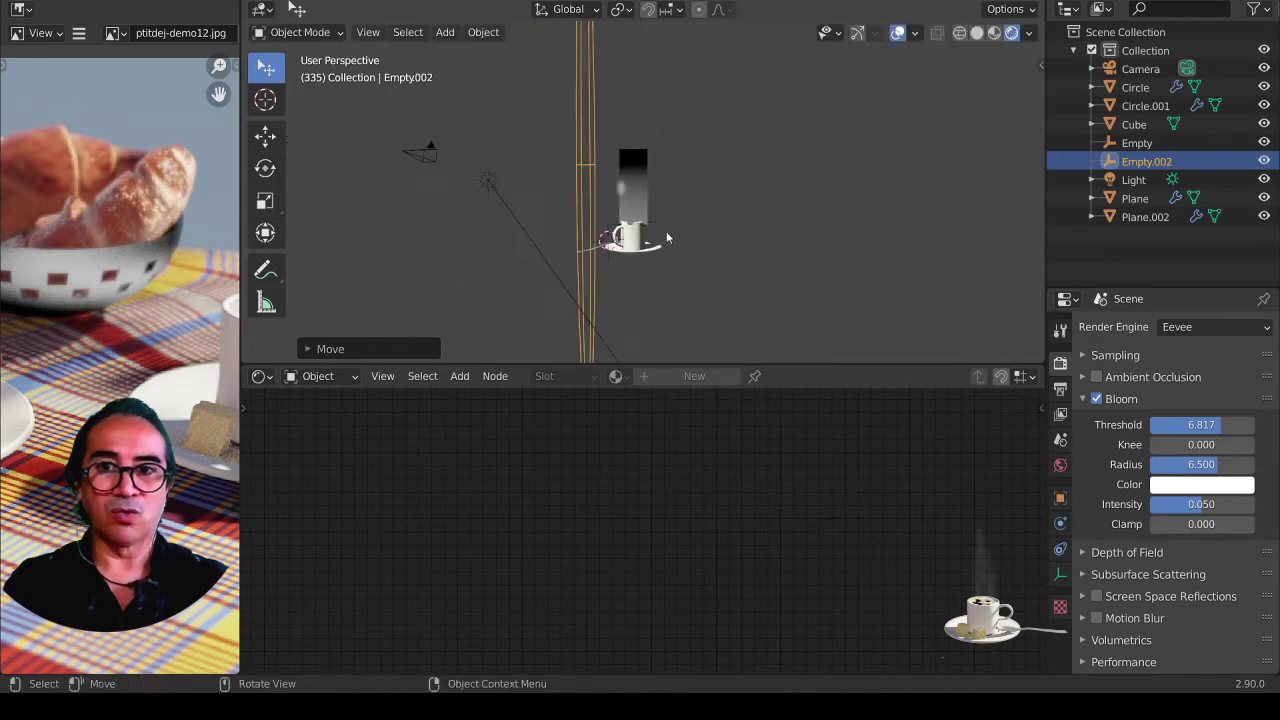
{"action": "middle_click_drag", "start_coordinate": [666, 231], "coordinate": [633, 260]}
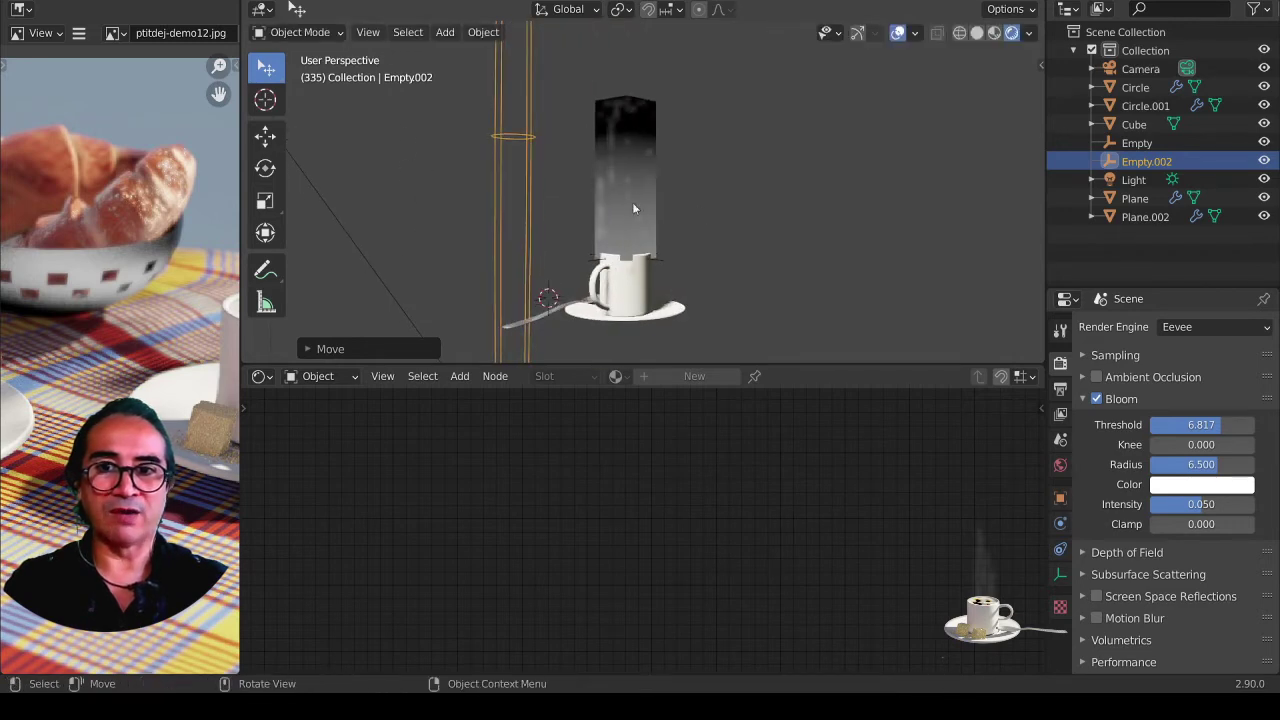
Step: Select the steam Cube and nudge its Gradient Texture node up in the node tree
{"action": "left_click", "coordinate": [637, 135]}
{"action": "middle_click_drag", "start_coordinate": [662, 132], "coordinate": [688, 165]}
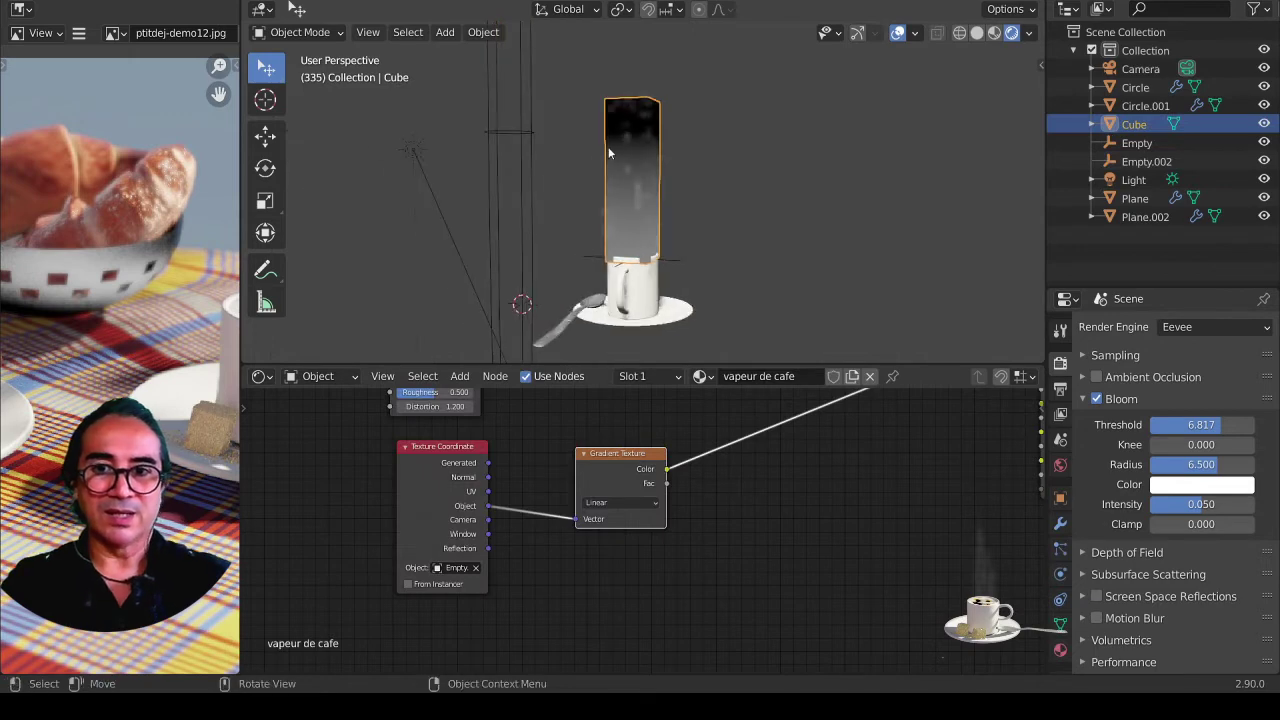
{"action": "scroll", "coordinate": [692, 519], "scroll_direction": "down", "scroll_amount": 2}
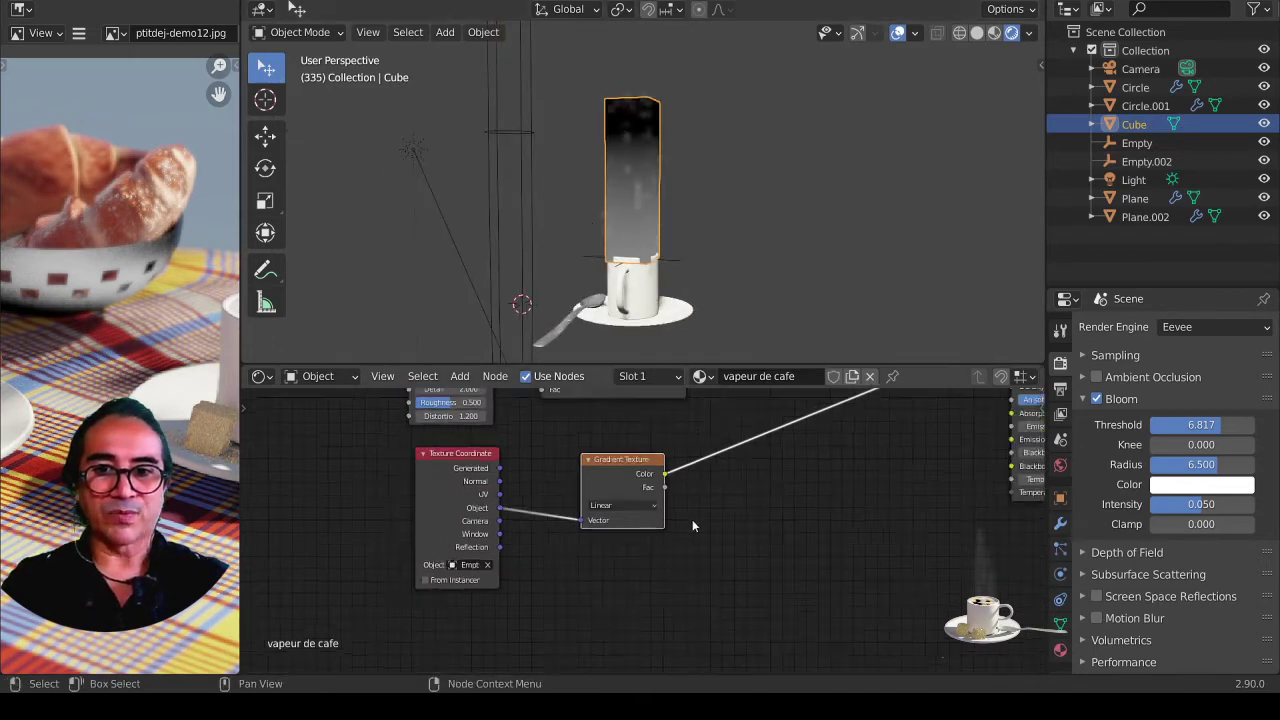
{"action": "mouse_move", "coordinate": [692, 519]}
{"action": "middle_mouse_down"}
{"action": "mouse_move", "coordinate": [655, 542]}
{"action": "mouse_move", "coordinate": [578, 642]}
{"action": "middle_mouse_up"}
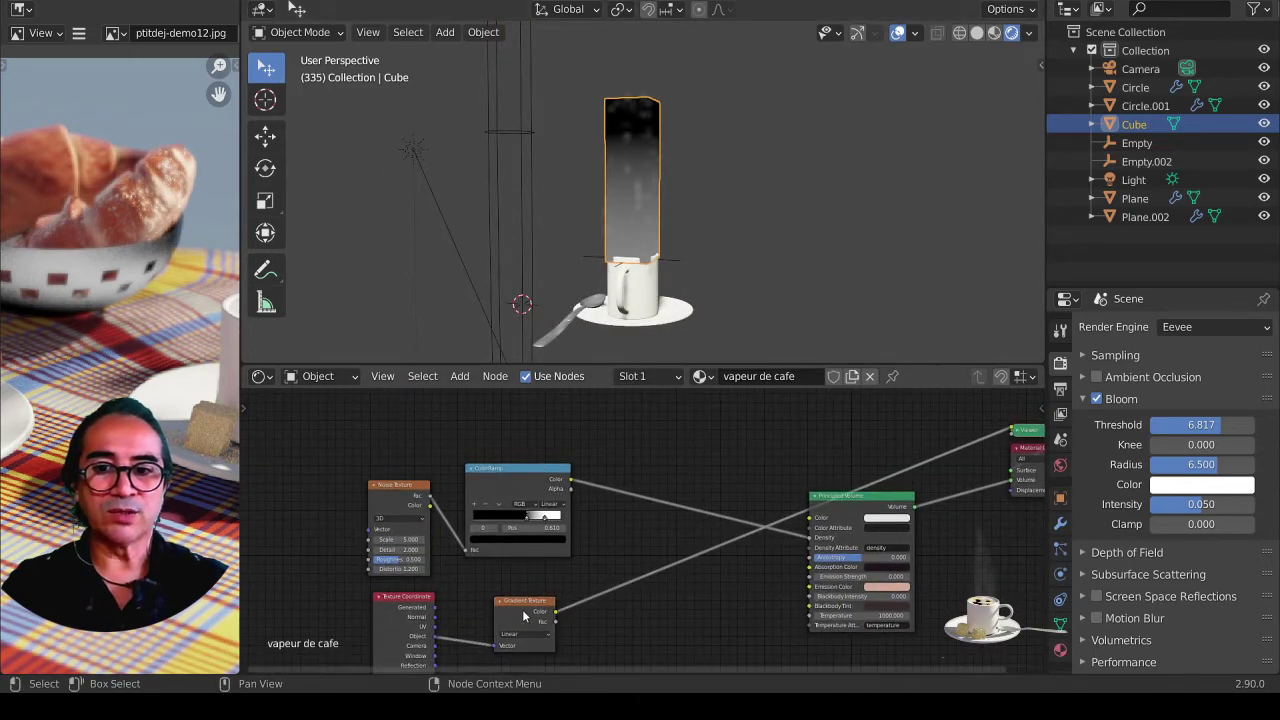
{"action": "left_click_drag", "start_coordinate": [537, 614], "coordinate": [537, 601]}
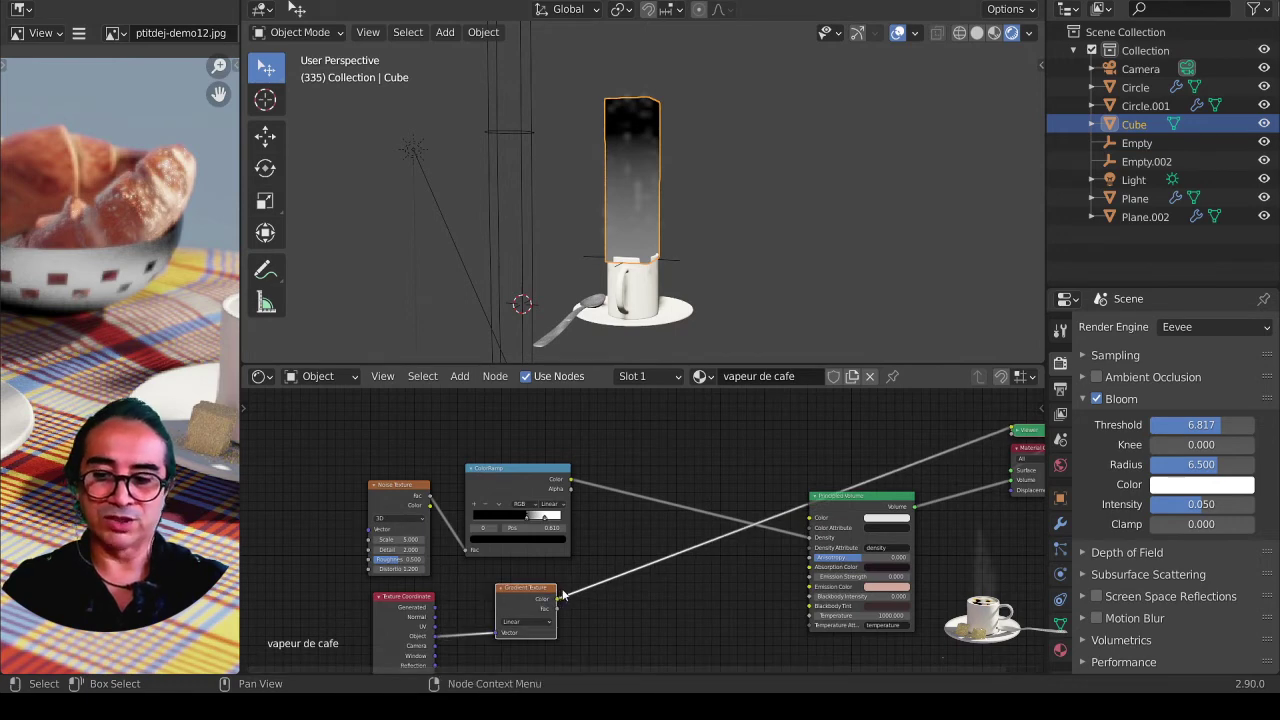
Step: Insert a Mix colour node on the gradient link, wire ColorRamp into Color1, and set Fac 1.000
{"action": "left_click", "coordinate": [465, 376]}
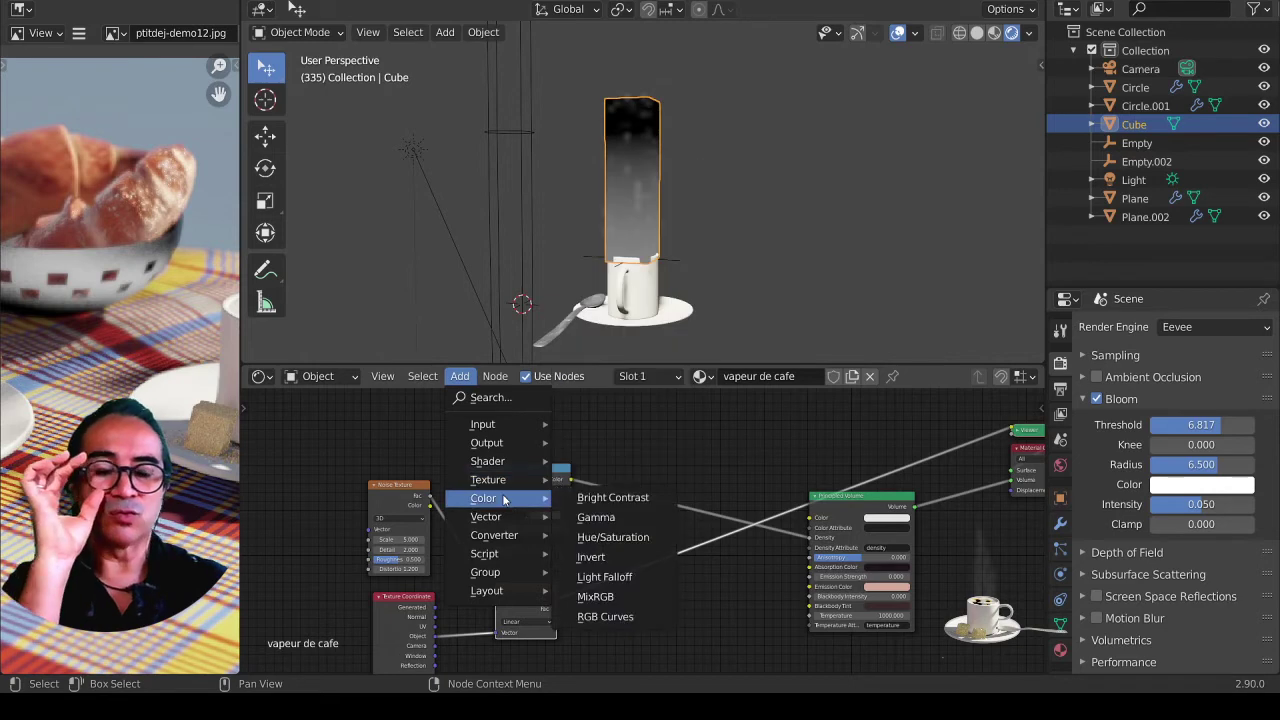
{"action": "mouse_move", "coordinate": [483, 498]}
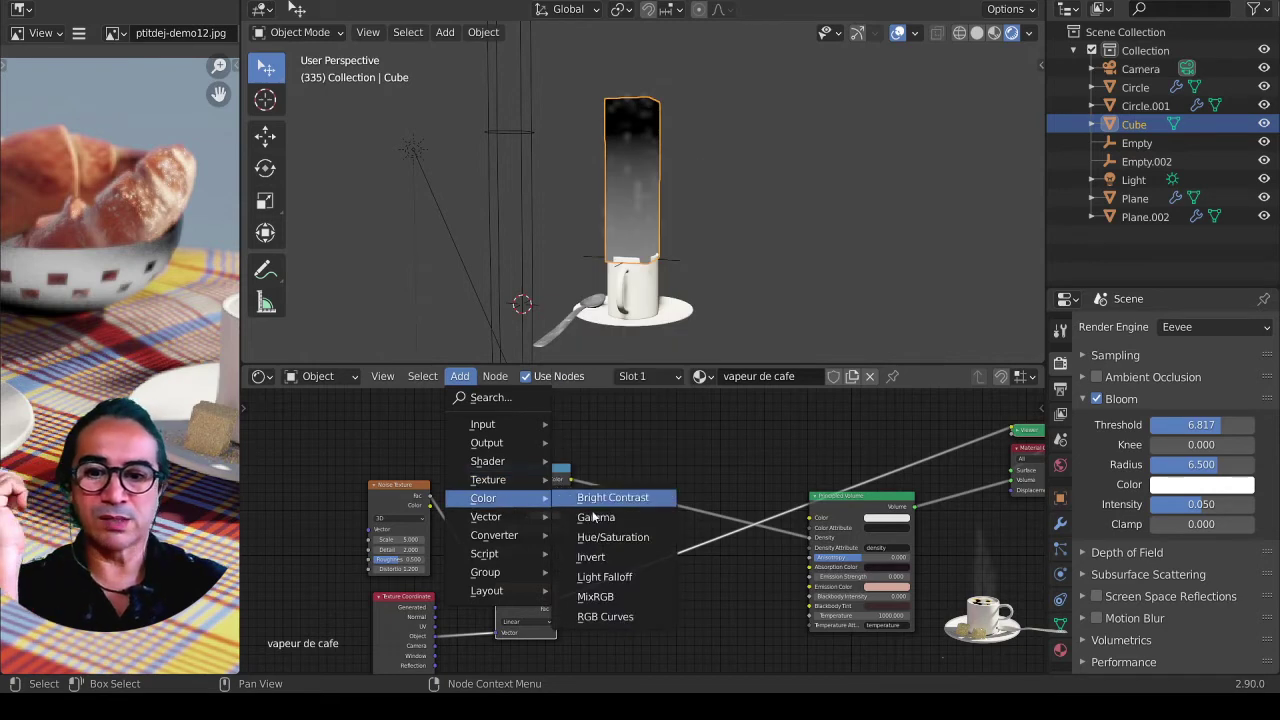
{"action": "left_click", "coordinate": [612, 597]}
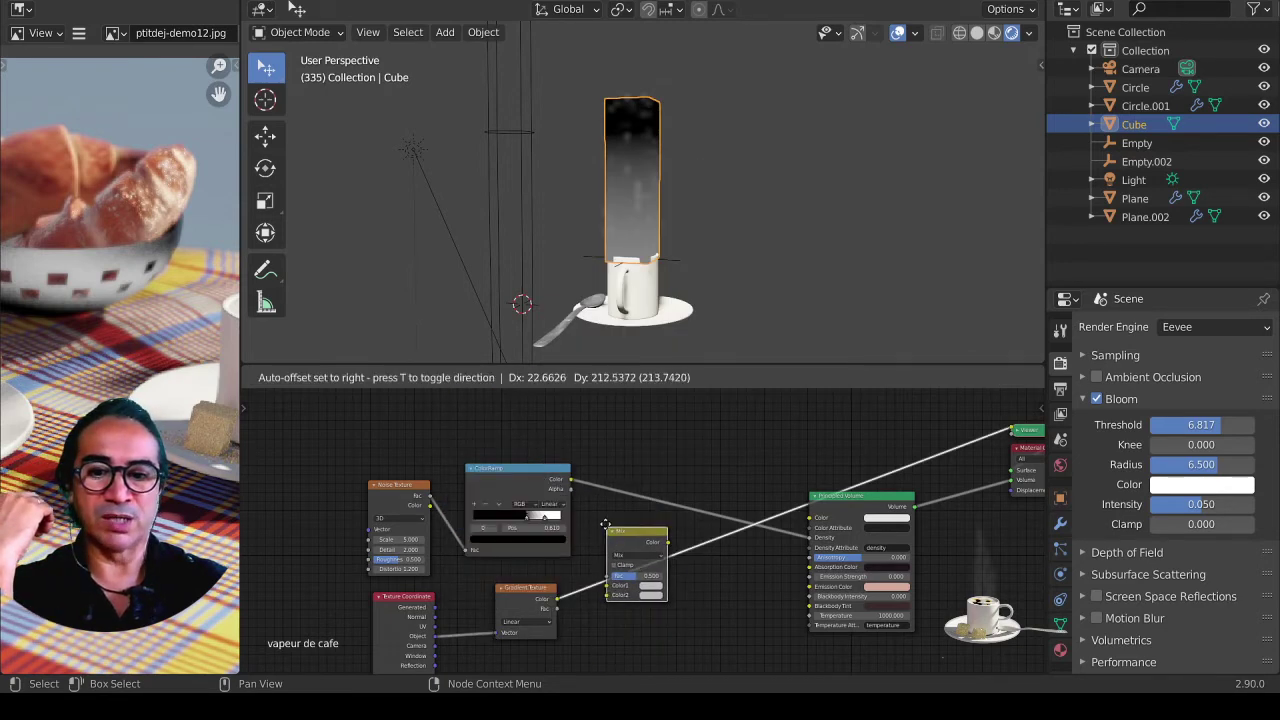
{"action": "left_click", "coordinate": [634, 561]}
{"action": "scroll", "coordinate": [517, 483], "scroll_direction": "up", "scroll_amount": 3}
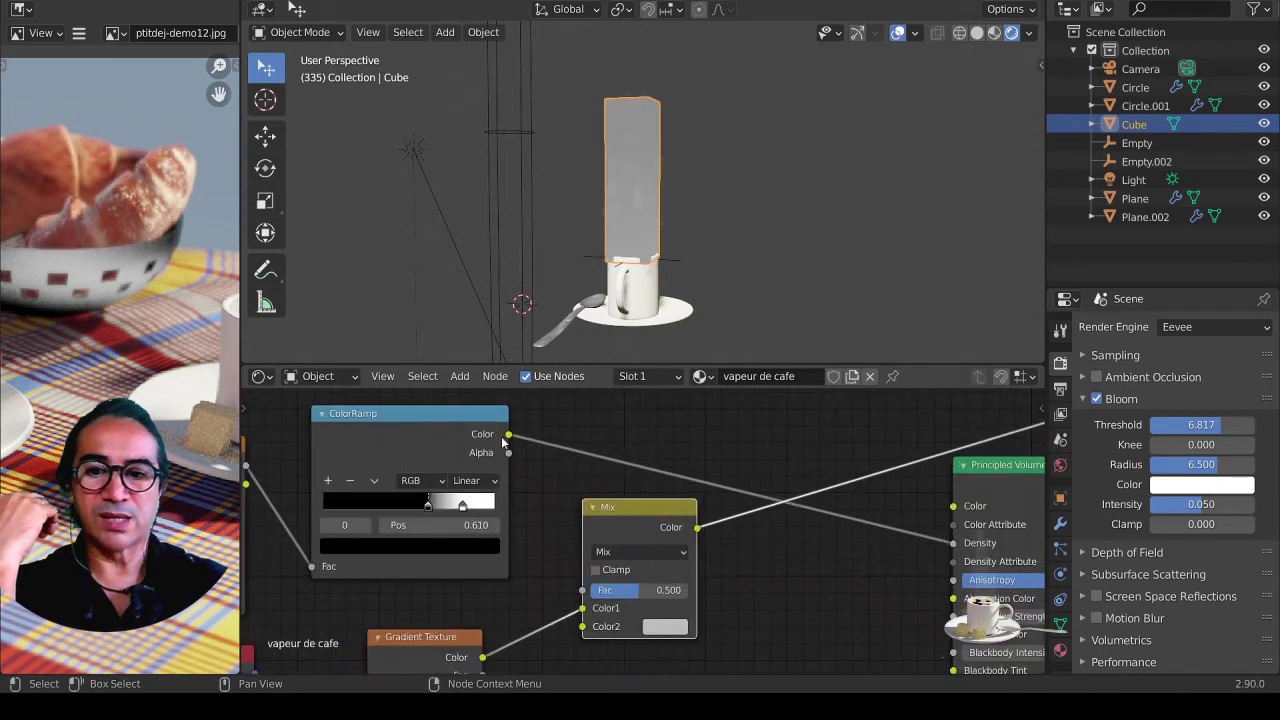
{"action": "mouse_move", "coordinate": [506, 434]}
{"action": "left_mouse_down"}
{"action": "mouse_move", "coordinate": [553, 617]}
{"action": "mouse_move", "coordinate": [582, 627]}
{"action": "left_mouse_up"}
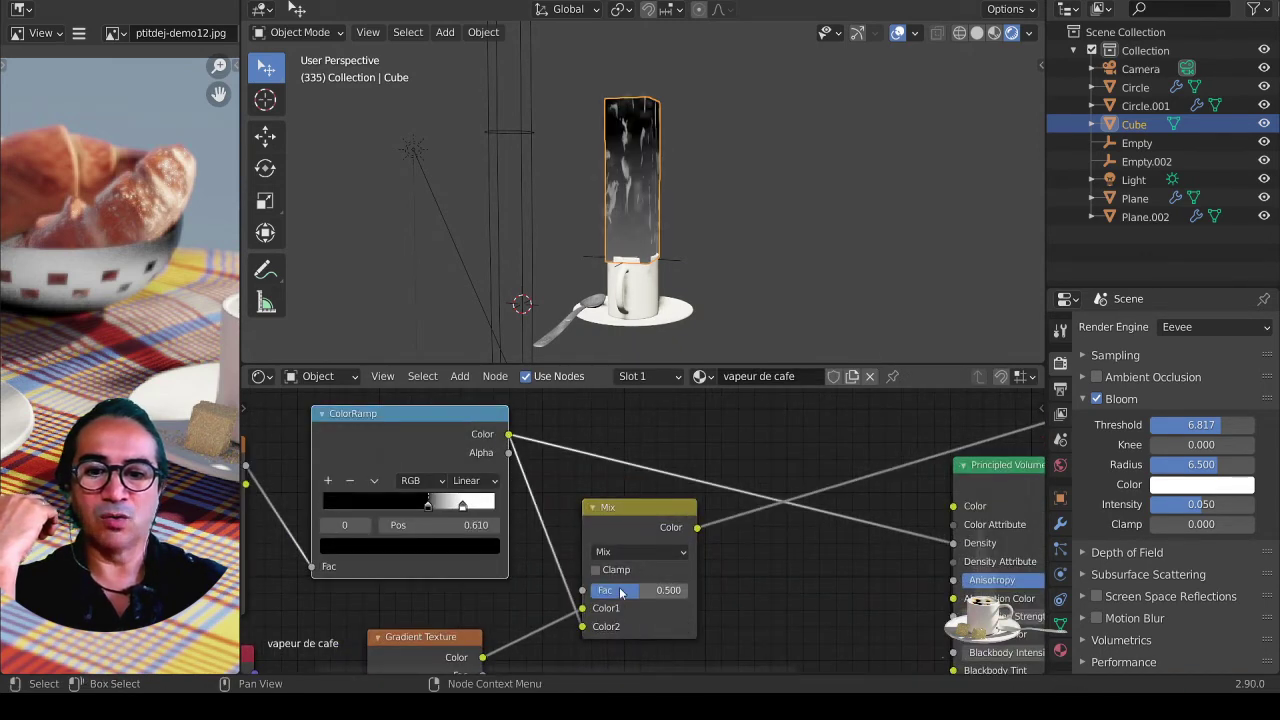
{"action": "mouse_move", "coordinate": [650, 590]}
{"action": "left_mouse_down"}
{"action": "mouse_move", "coordinate": [680, 590]}
{"action": "mouse_move", "coordinate": [588, 590]}
{"action": "mouse_move", "coordinate": [690, 590]}
{"action": "left_mouse_up"}
{"action": "mouse_move", "coordinate": [742, 280]}
{"action": "middle_mouse_down"}
{"action": "mouse_move", "coordinate": [573, 275]}
{"action": "mouse_move", "coordinate": [691, 275]}
{"action": "middle_mouse_up"}
{"action": "scroll", "coordinate": [573, 275], "scroll_direction": "up", "scroll_amount": 3}
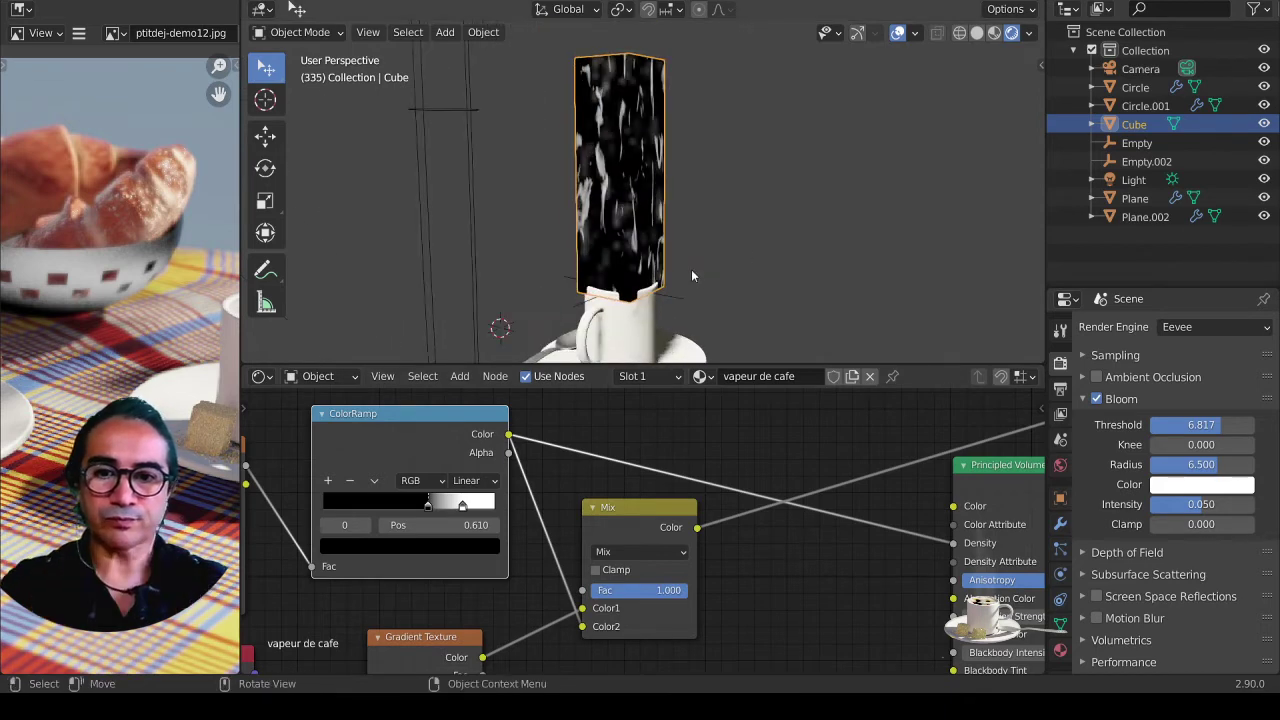
Step: Rotate the steam cube about 98° around the global Z axis
{"action": "key", "text": "r"}
{"action": "key", "text": "z"}
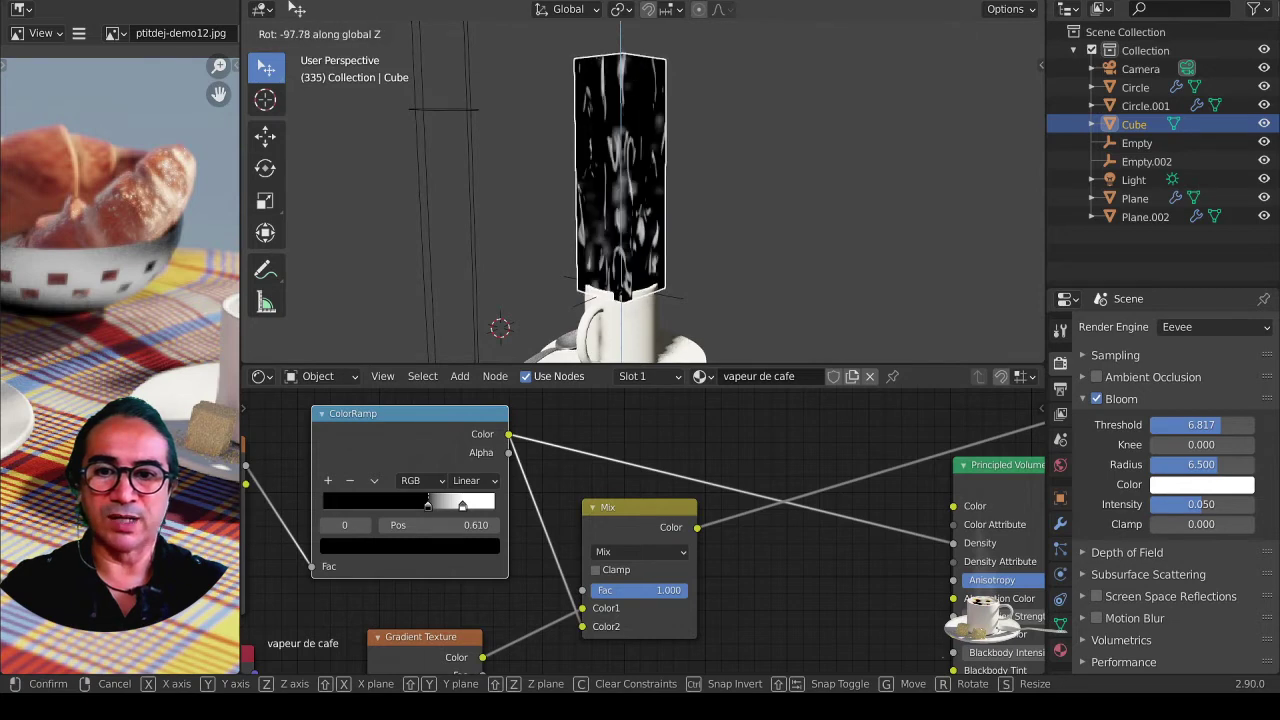
{"action": "left_click", "coordinate": [679, 167]}
{"action": "left_click_drag", "start_coordinate": [631, 507], "coordinate": [668, 520]}
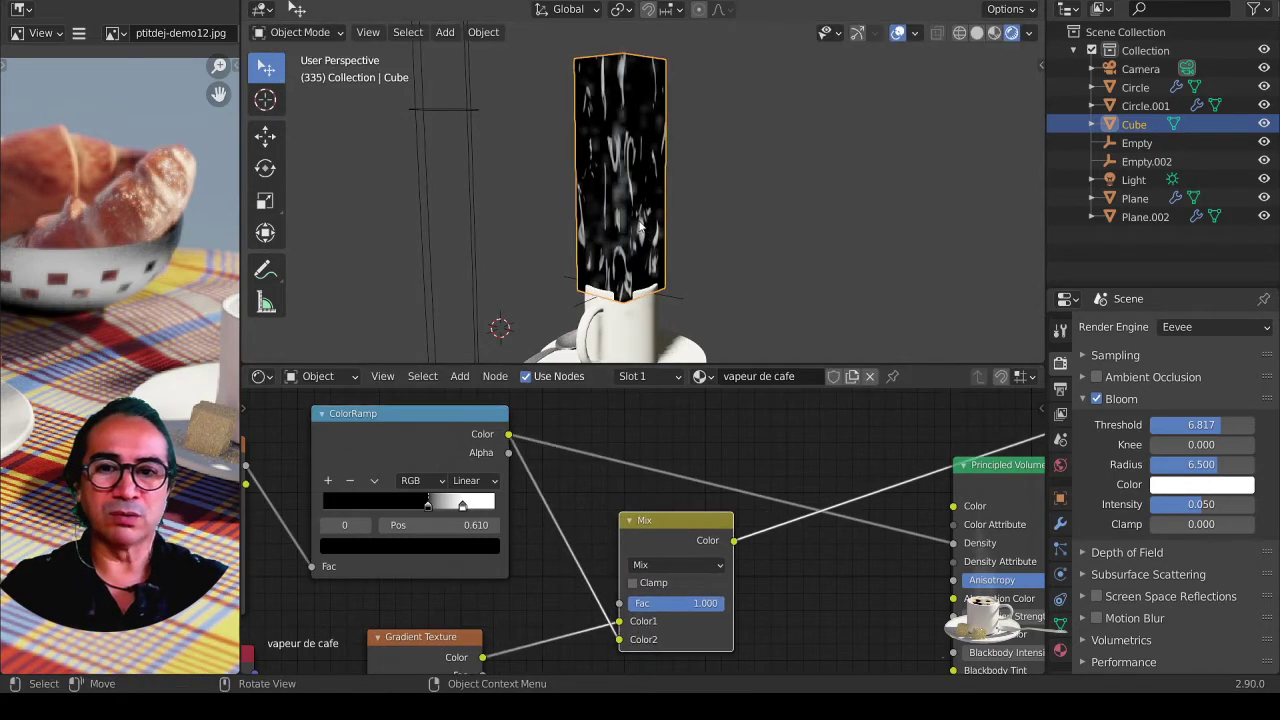
Step: Lower the Mix factor to 0.534 and toggle viewport overlays to judge the steam
{"action": "scroll", "coordinate": [639, 226], "scroll_direction": "down", "scroll_amount": 2}
{"action": "left_click_drag", "start_coordinate": [700, 603], "coordinate": [672, 603]}
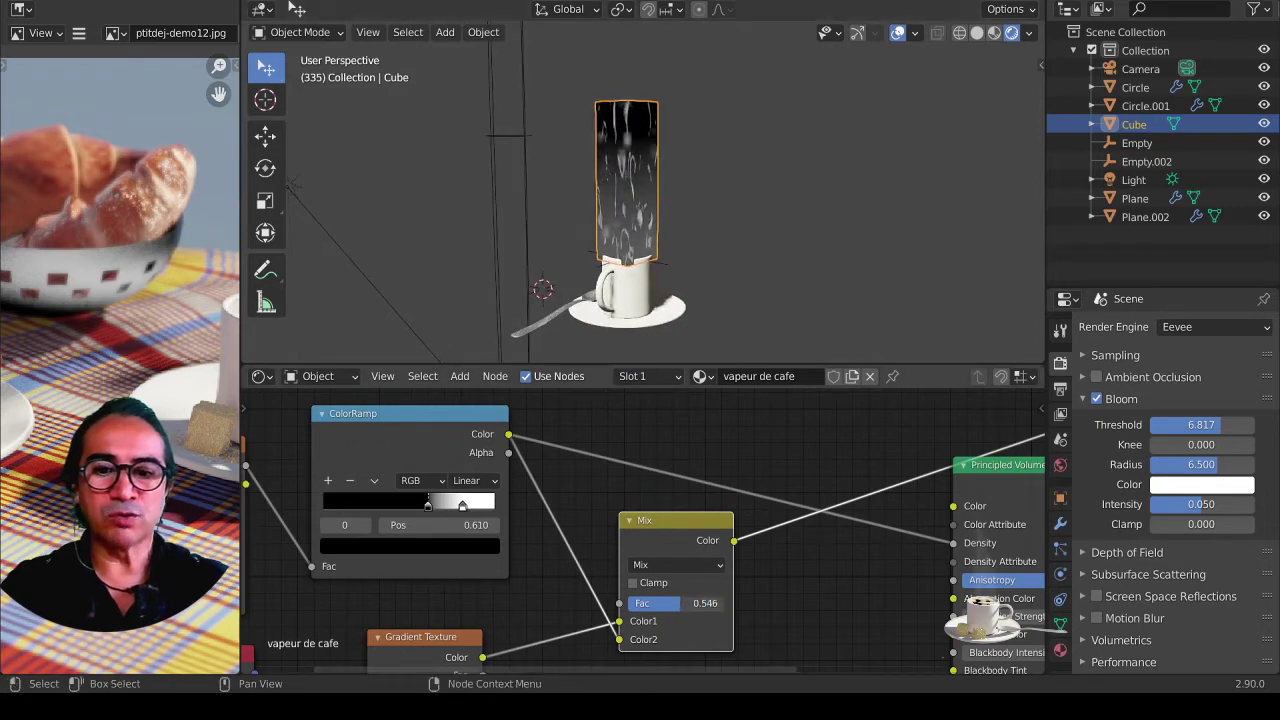
{"action": "middle_click_drag", "start_coordinate": [889, 568], "coordinate": [763, 558]}
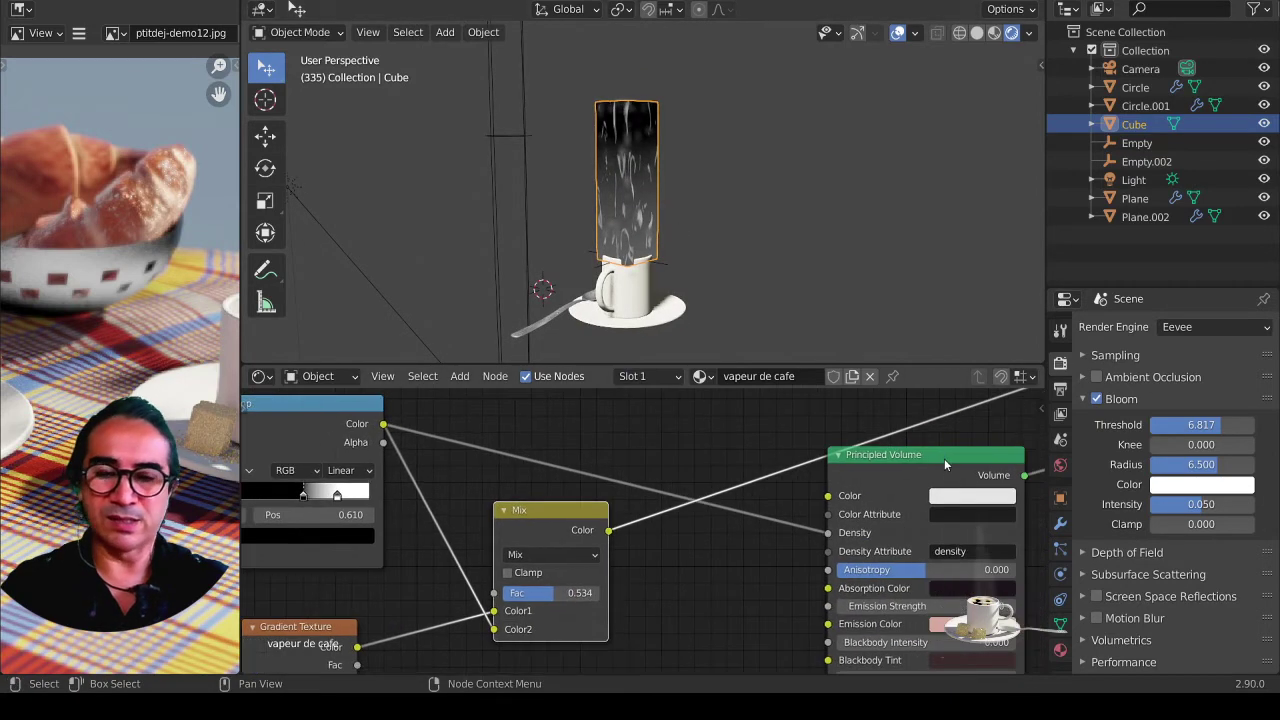
{"action": "right_click_drag", "start_coordinate": [944, 458], "coordinate": [890, 395], "text": "ctrl"}
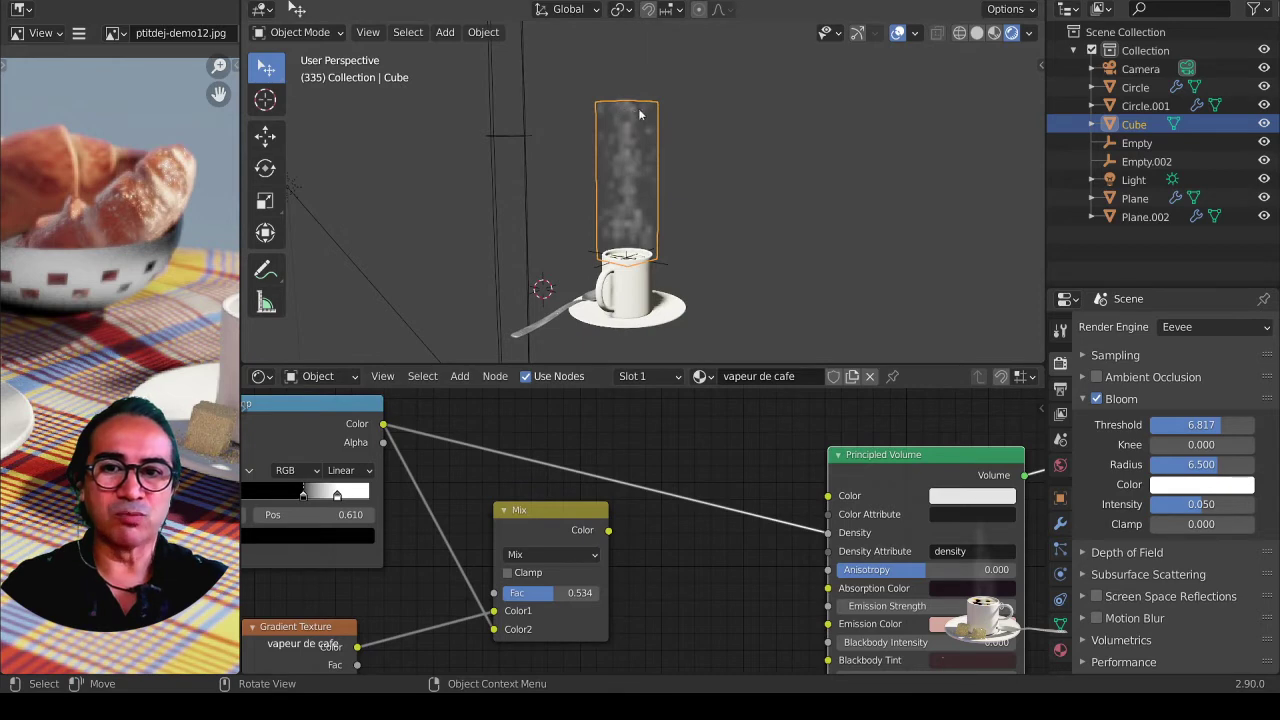
{"action": "scroll", "coordinate": [618, 119], "scroll_direction": "up", "scroll_amount": 2}
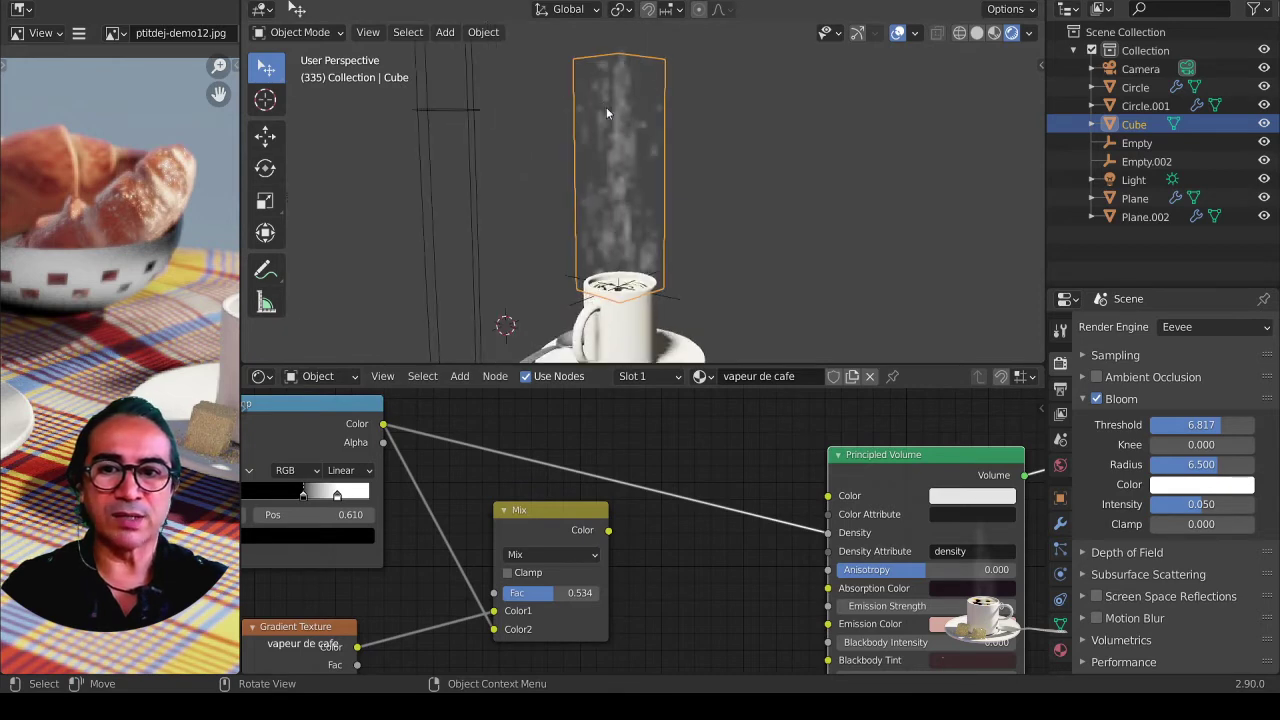
{"action": "left_click", "coordinate": [906, 35]}
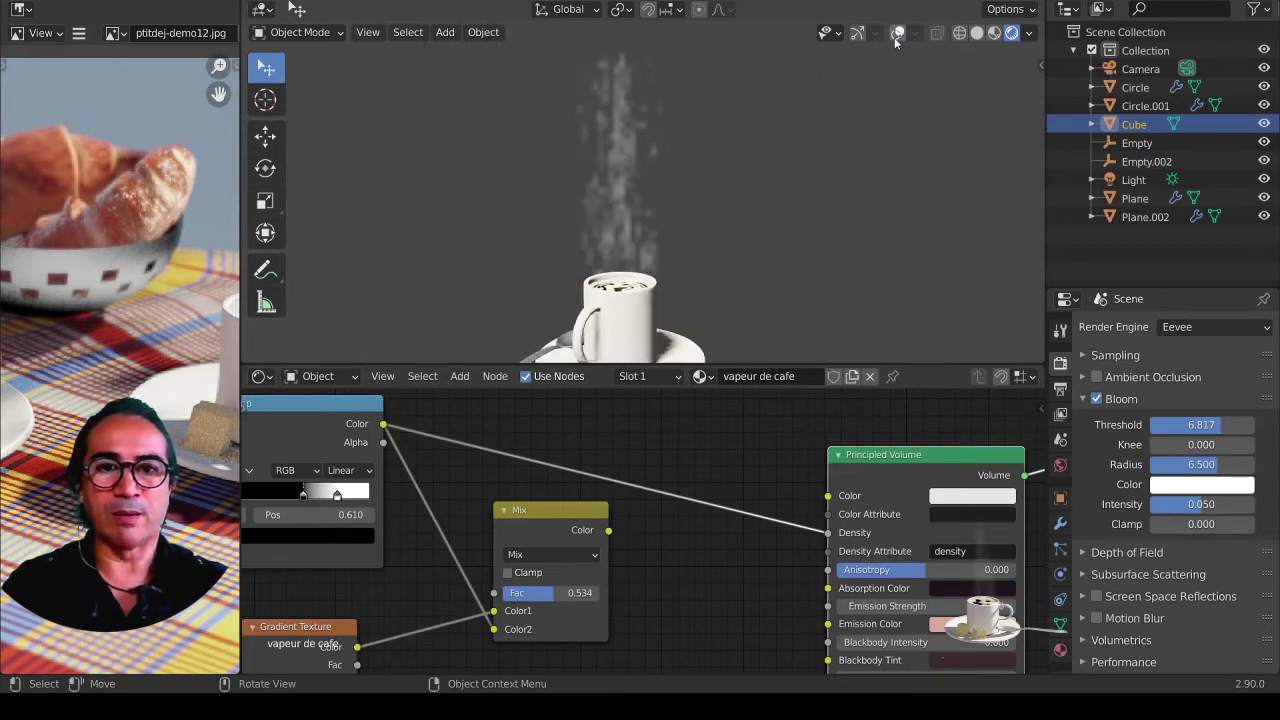
{"action": "left_click", "coordinate": [897, 36]}
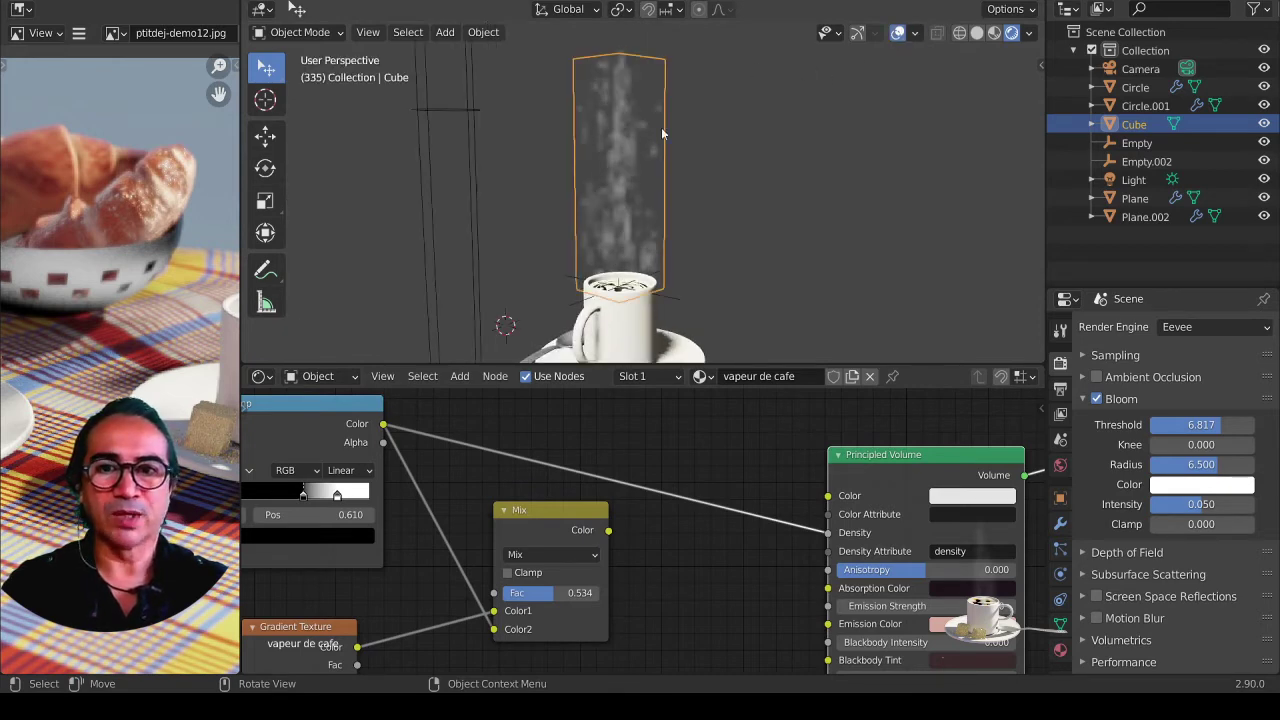
Step: Preview the Mix node's black-and-white output directly on the steam cube
{"action": "left_click", "coordinate": [566, 516], "text": "ctrl+shift"}
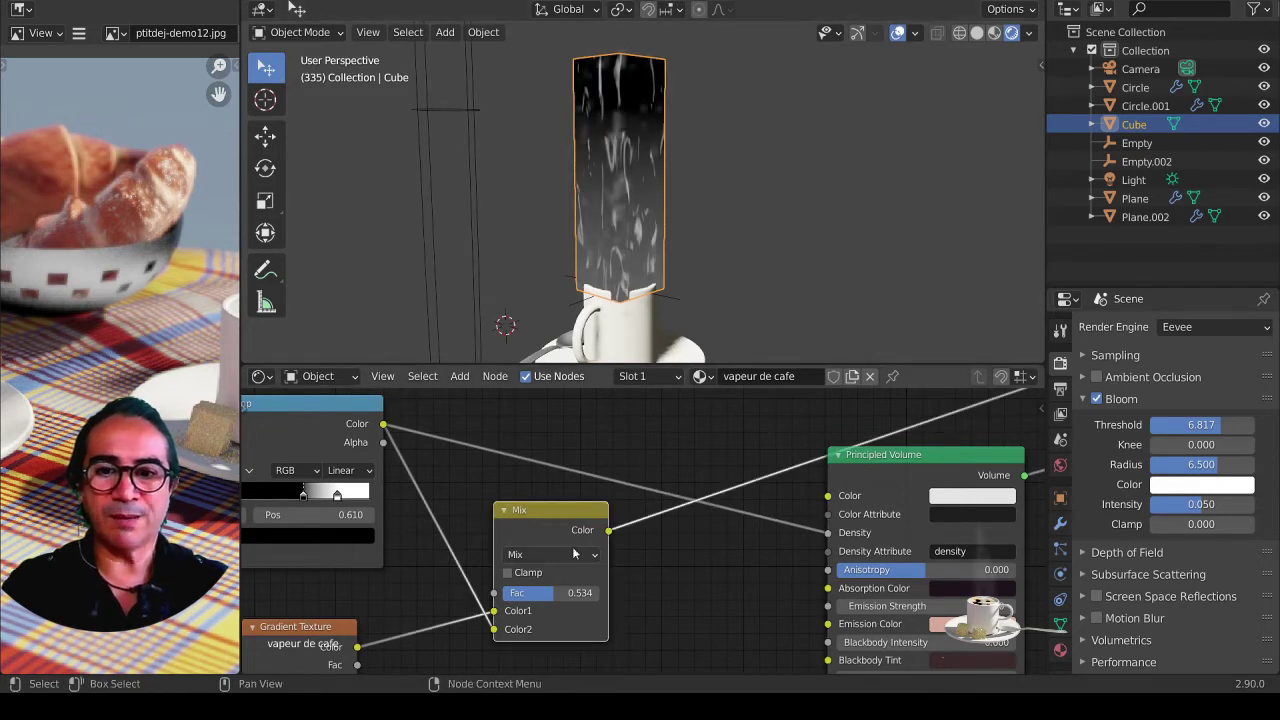
{"action": "scroll", "coordinate": [560, 547], "scroll_direction": "down", "scroll_amount": 2}
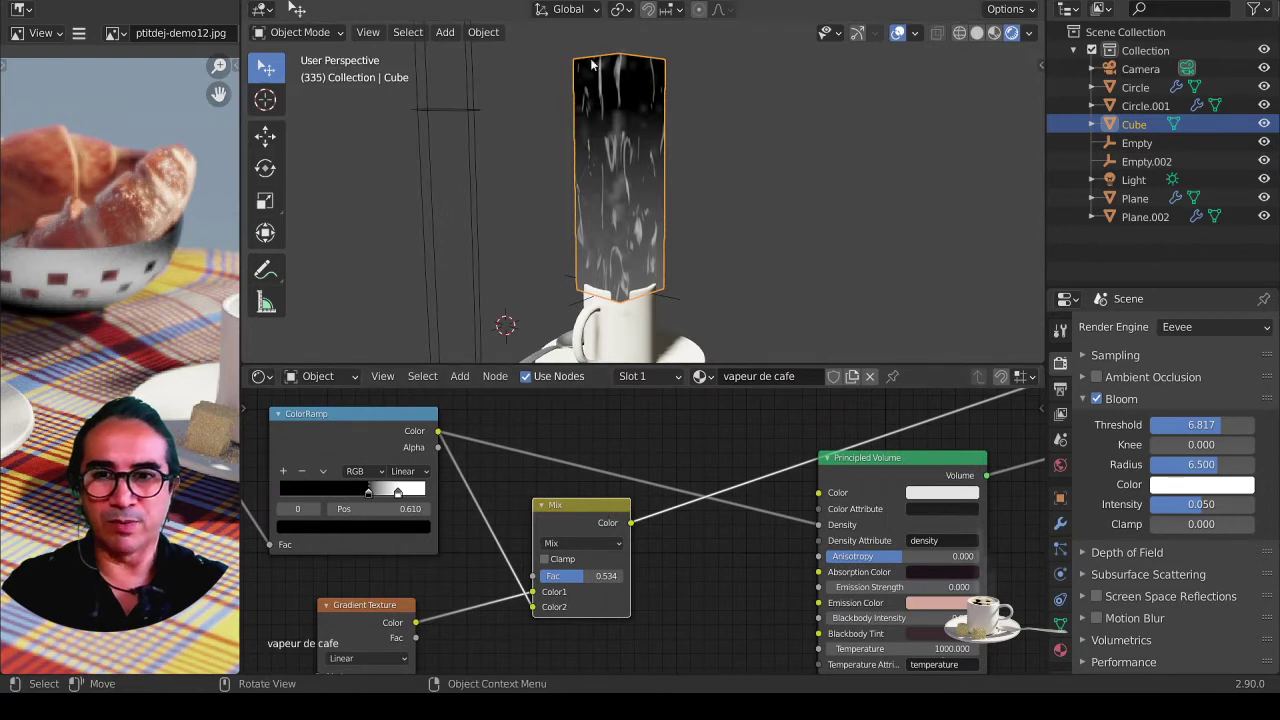
{"action": "middle_click_drag", "start_coordinate": [628, 50], "coordinate": [642, 97]}
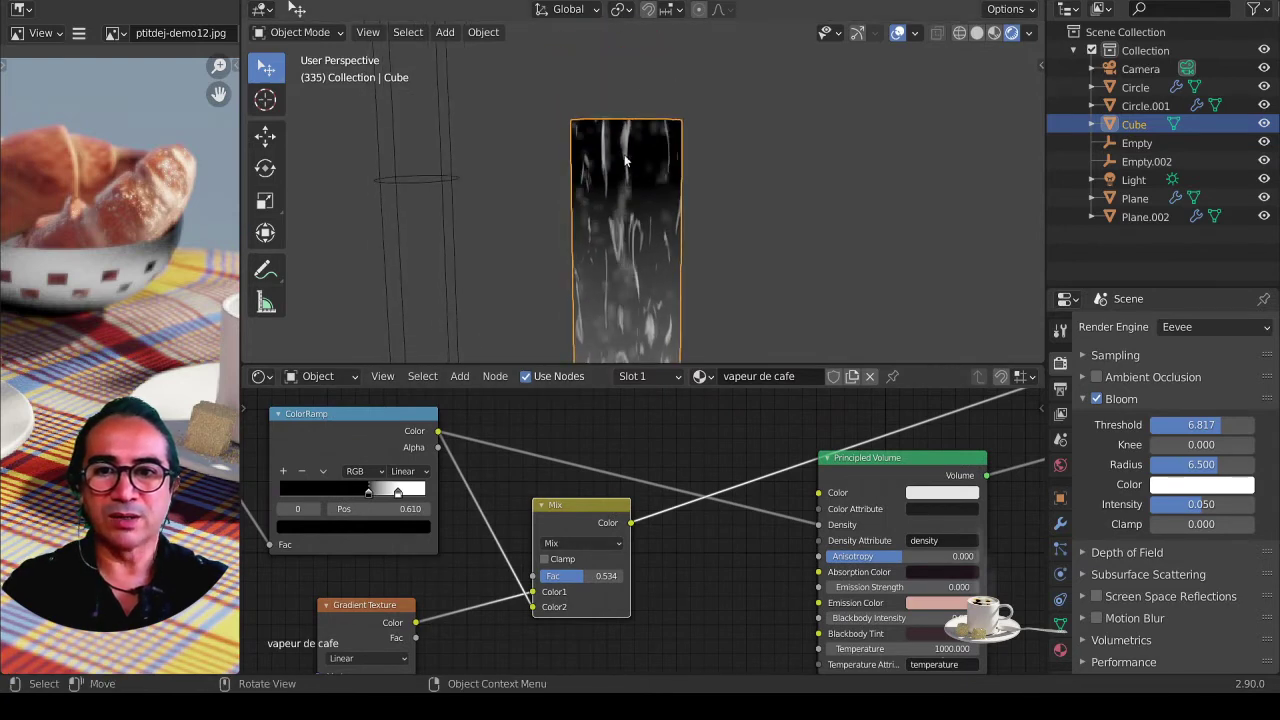
{"action": "scroll", "coordinate": [591, 493], "scroll_direction": "up", "scroll_amount": 1}
{"action": "scroll", "coordinate": [591, 493], "scroll_direction": "up", "scroll_amount": 2}
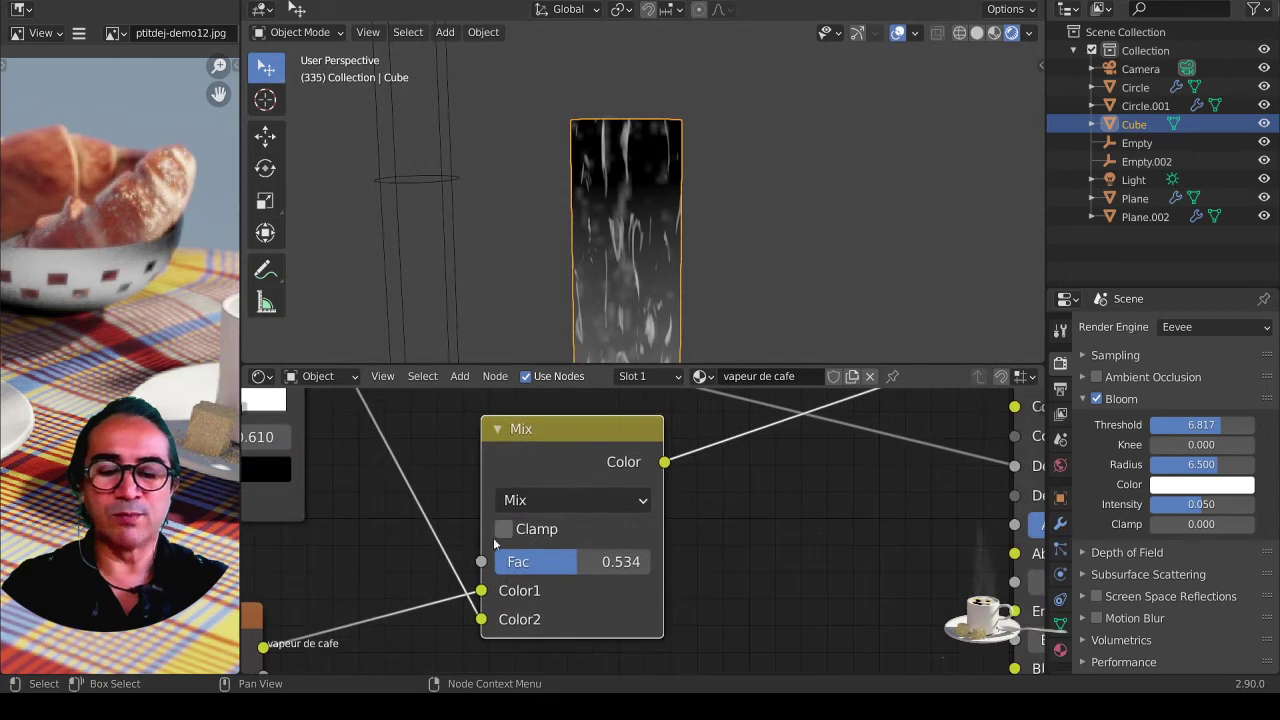
Step: Switch the Mix node's blend mode to Multiply and set its factor to 0.755
{"action": "scroll", "coordinate": [536, 534], "scroll_direction": "up", "scroll_amount": 1}
{"action": "middle_click_drag", "start_coordinate": [536, 534], "coordinate": [576, 500]}
{"action": "left_click", "coordinate": [566, 466]}
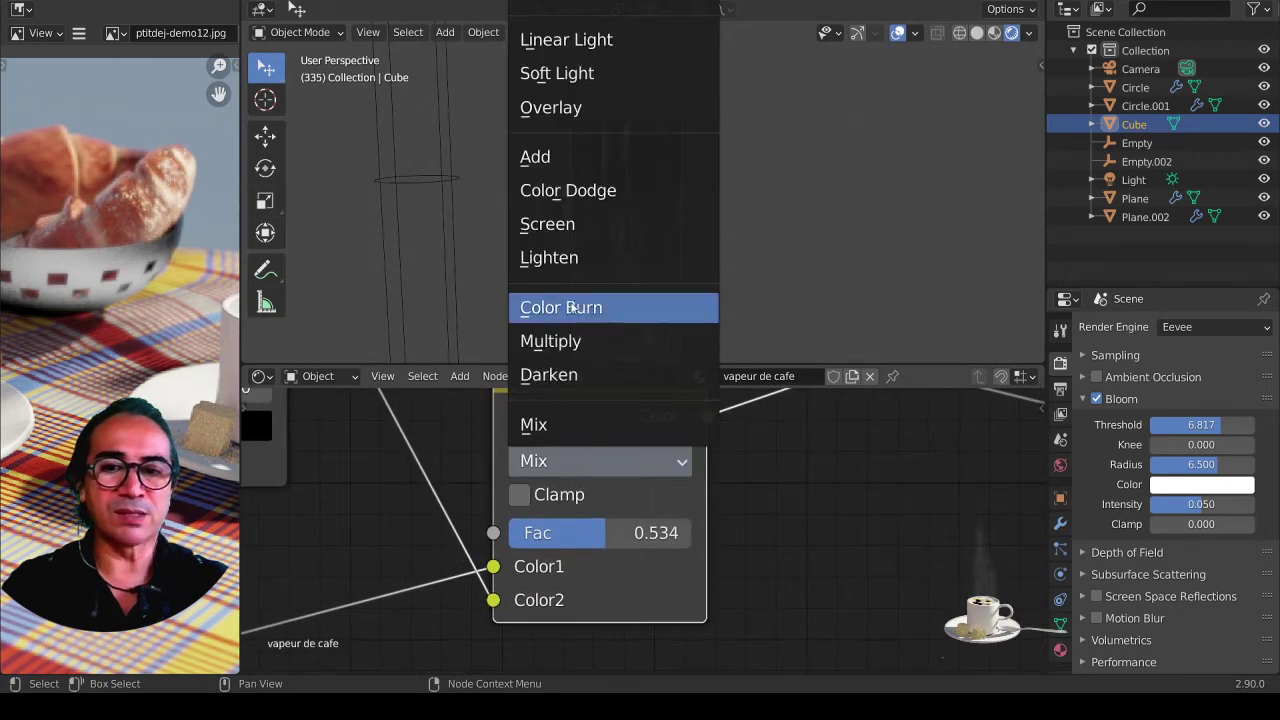
{"action": "left_click", "coordinate": [574, 346]}
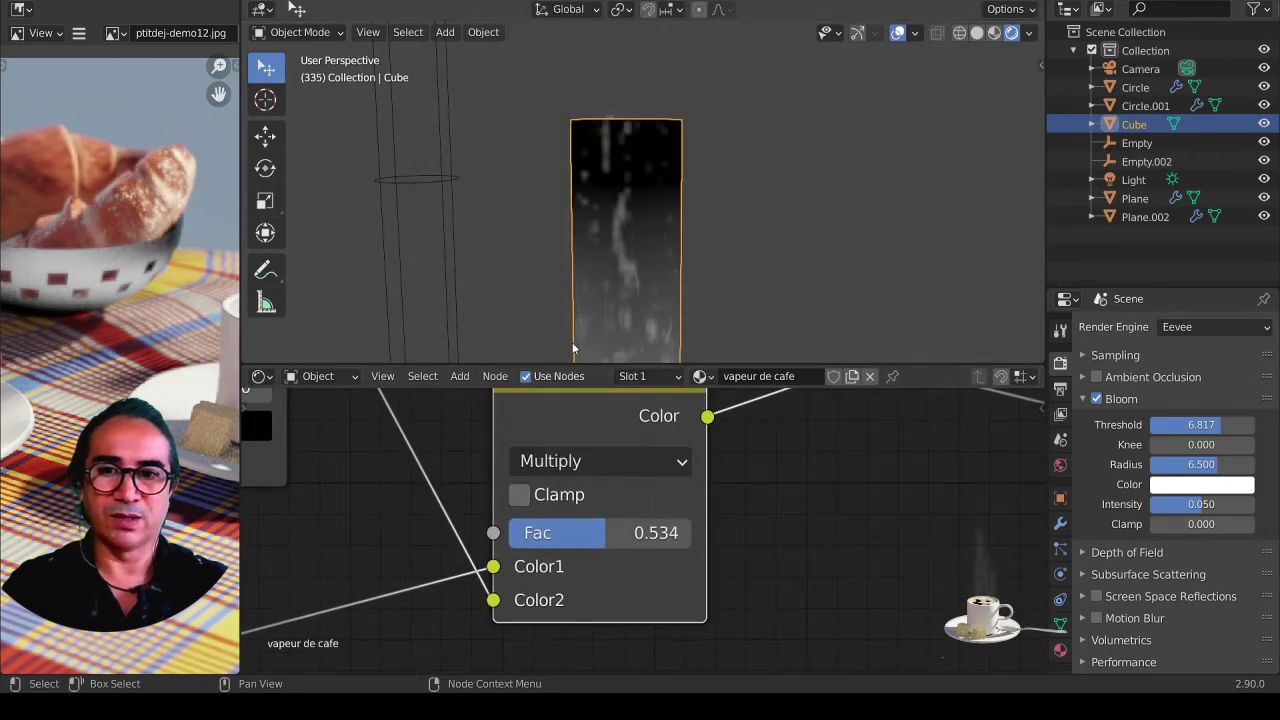
{"action": "left_click_drag", "start_coordinate": [614, 519], "coordinate": [700, 533]}
{"action": "mouse_move", "coordinate": [700, 240]}
{"action": "middle_mouse_down"}
{"action": "mouse_move", "coordinate": [721, 231]}
{"action": "mouse_move", "coordinate": [705, 250]}
{"action": "middle_mouse_up"}
{"action": "mouse_move", "coordinate": [670, 543]}
{"action": "left_mouse_down"}
{"action": "mouse_move", "coordinate": [610, 543]}
{"action": "mouse_move", "coordinate": [658, 533]}
{"action": "left_mouse_up"}
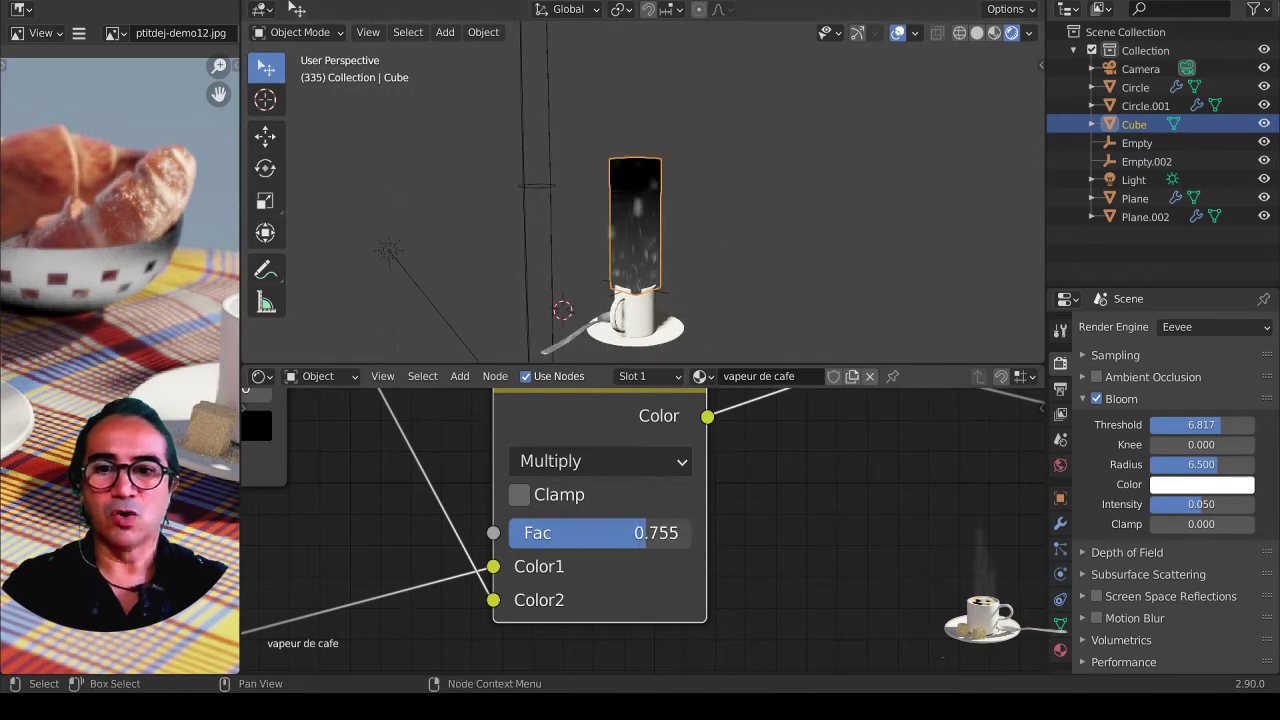
Step: Restore the Principled Volume shader preview on the steam and tidy the Multiply node
{"action": "scroll", "coordinate": [830, 502], "scroll_direction": "down", "scroll_amount": 1}
{"action": "scroll", "coordinate": [799, 470], "scroll_direction": "down", "scroll_amount": 1}
{"action": "middle_click_drag", "start_coordinate": [799, 470], "coordinate": [369, 561]}
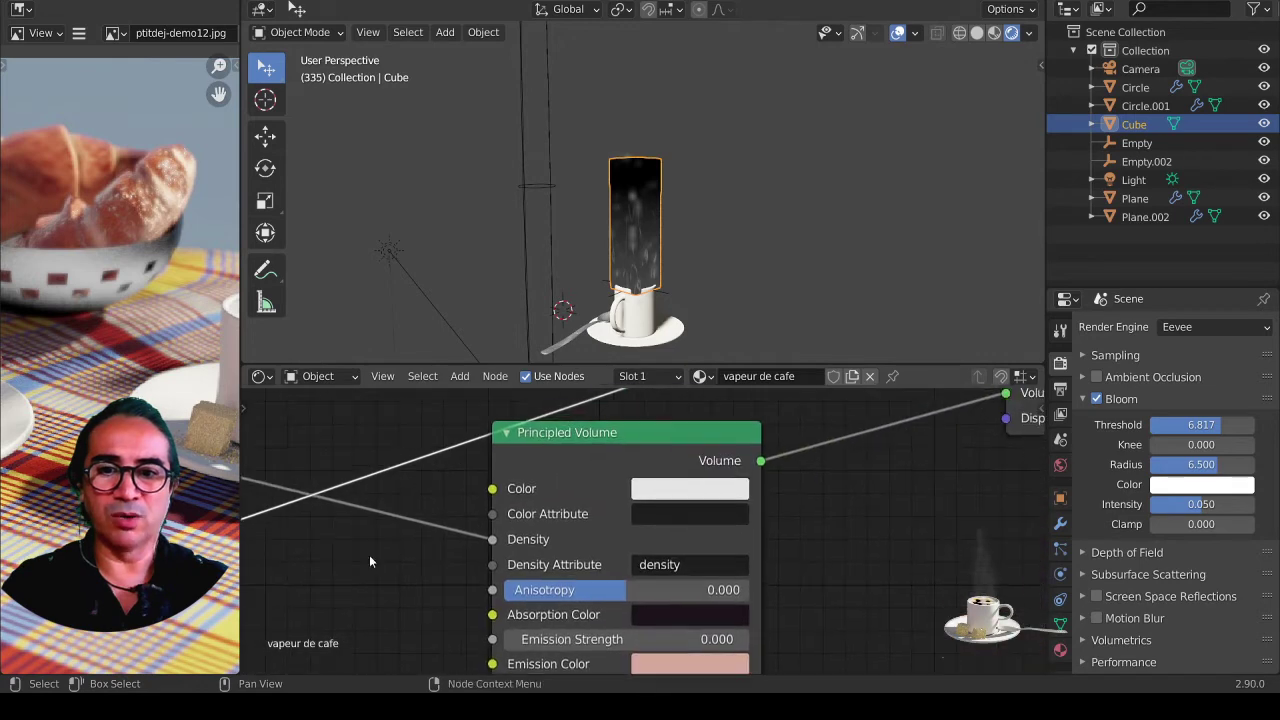
{"action": "left_click", "coordinate": [668, 432], "text": "ctrl+shift"}
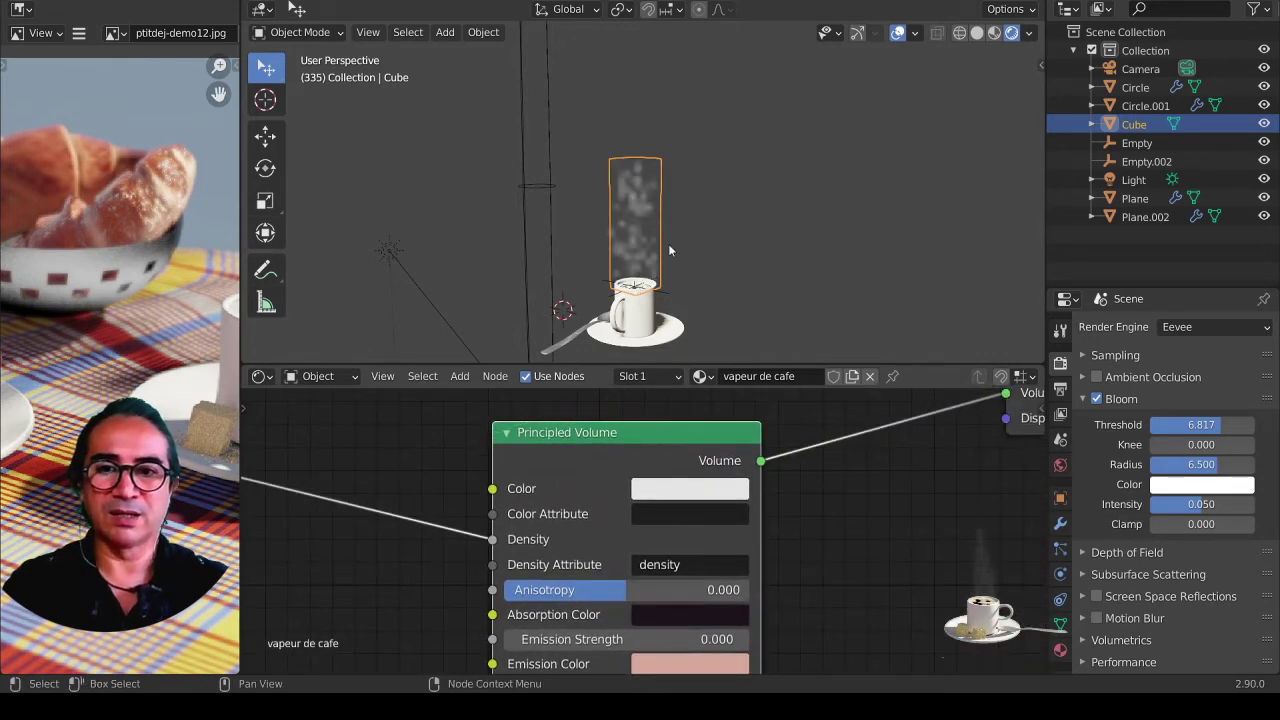
{"action": "middle_click_drag", "start_coordinate": [460, 460], "coordinate": [684, 477]}
{"action": "scroll", "coordinate": [420, 553], "scroll_direction": "down", "scroll_amount": 3}
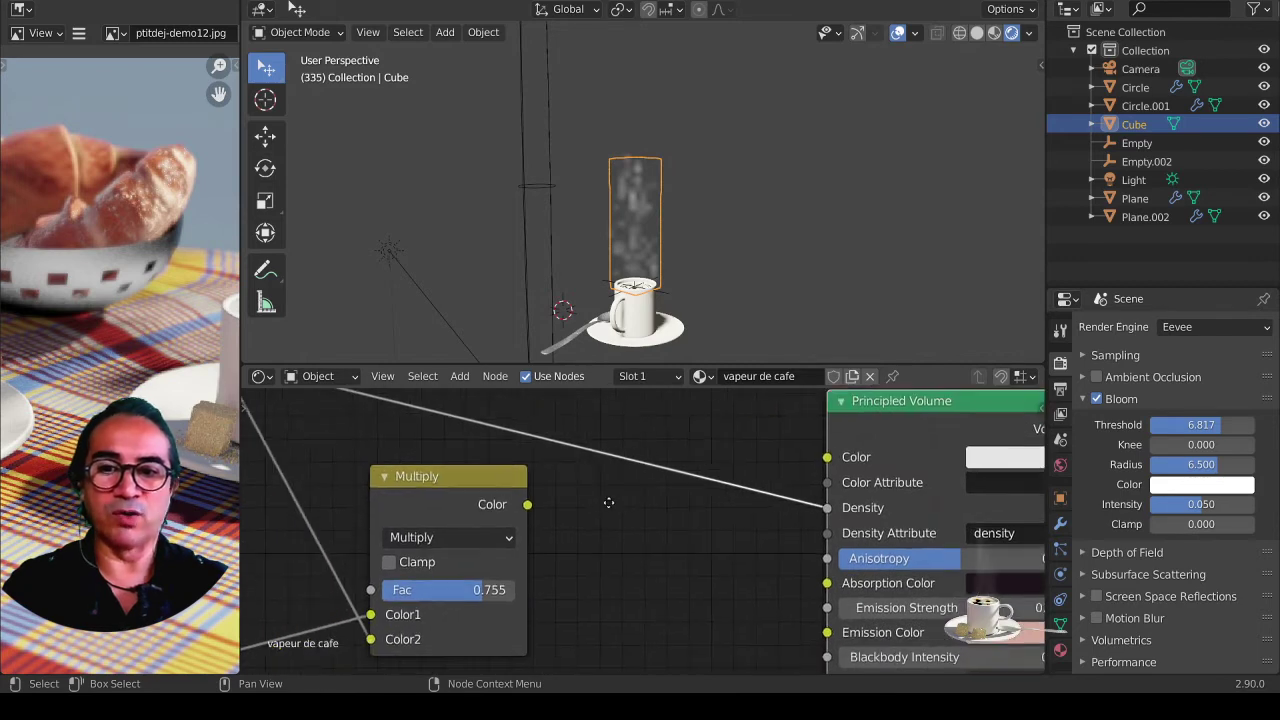
{"action": "middle_click_drag", "start_coordinate": [420, 553], "coordinate": [574, 518]}
{"action": "mouse_move", "coordinate": [574, 518]}
{"action": "left_mouse_down"}
{"action": "mouse_move", "coordinate": [564, 527]}
{"action": "mouse_move", "coordinate": [671, 545]}
{"action": "left_mouse_up"}
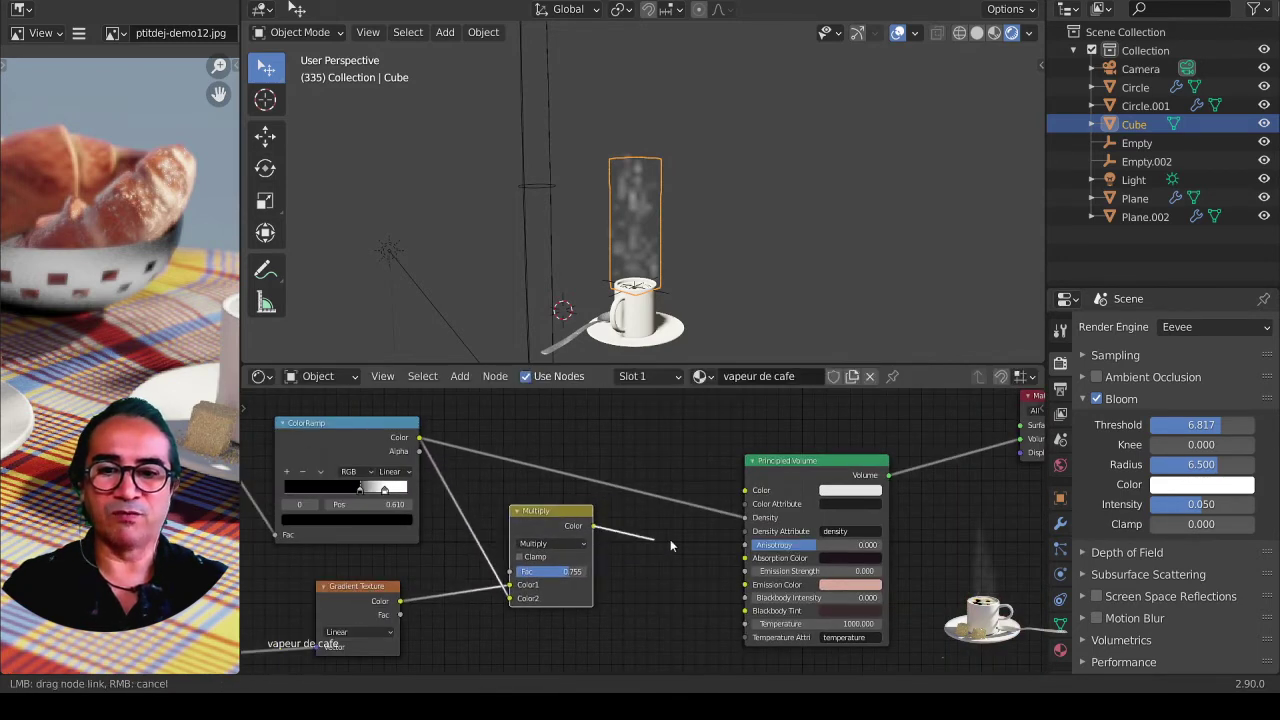
Step: Connect the Multiply node's output to the Principled Volume Density
{"action": "left_click_drag", "start_coordinate": [757, 528], "coordinate": [750, 518]}
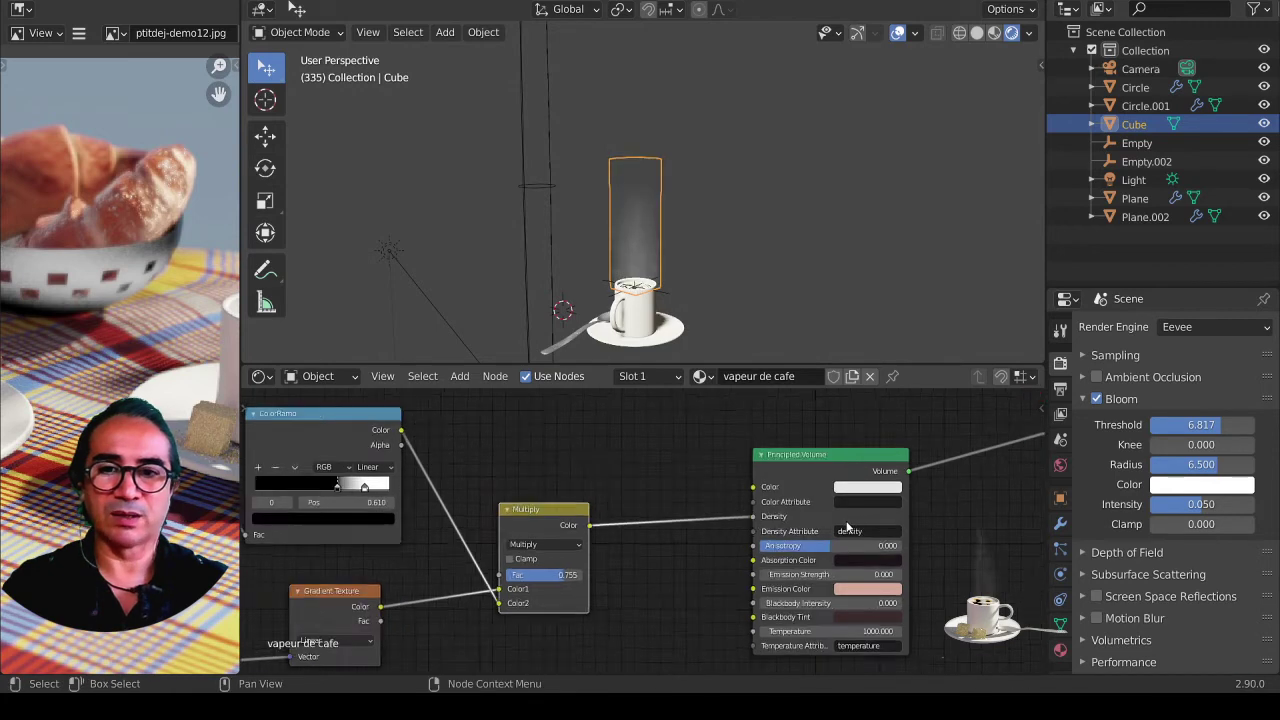
{"action": "scroll", "coordinate": [900, 590], "scroll_direction": "up", "scroll_amount": 2}
{"action": "scroll", "coordinate": [685, 278], "scroll_direction": "up", "scroll_amount": 2}
{"action": "mouse_move", "coordinate": [685, 278]}
{"action": "middle_mouse_down"}
{"action": "mouse_move", "coordinate": [620, 258]}
{"action": "mouse_move", "coordinate": [631, 271]}
{"action": "mouse_move", "coordinate": [638, 145]}
{"action": "mouse_move", "coordinate": [630, 252]}
{"action": "mouse_move", "coordinate": [671, 238]}
{"action": "middle_mouse_up"}
{"action": "scroll", "coordinate": [630, 252], "scroll_direction": "up", "scroll_amount": 2}
{"action": "scroll", "coordinate": [742, 242], "scroll_direction": "down", "scroll_amount": 2}
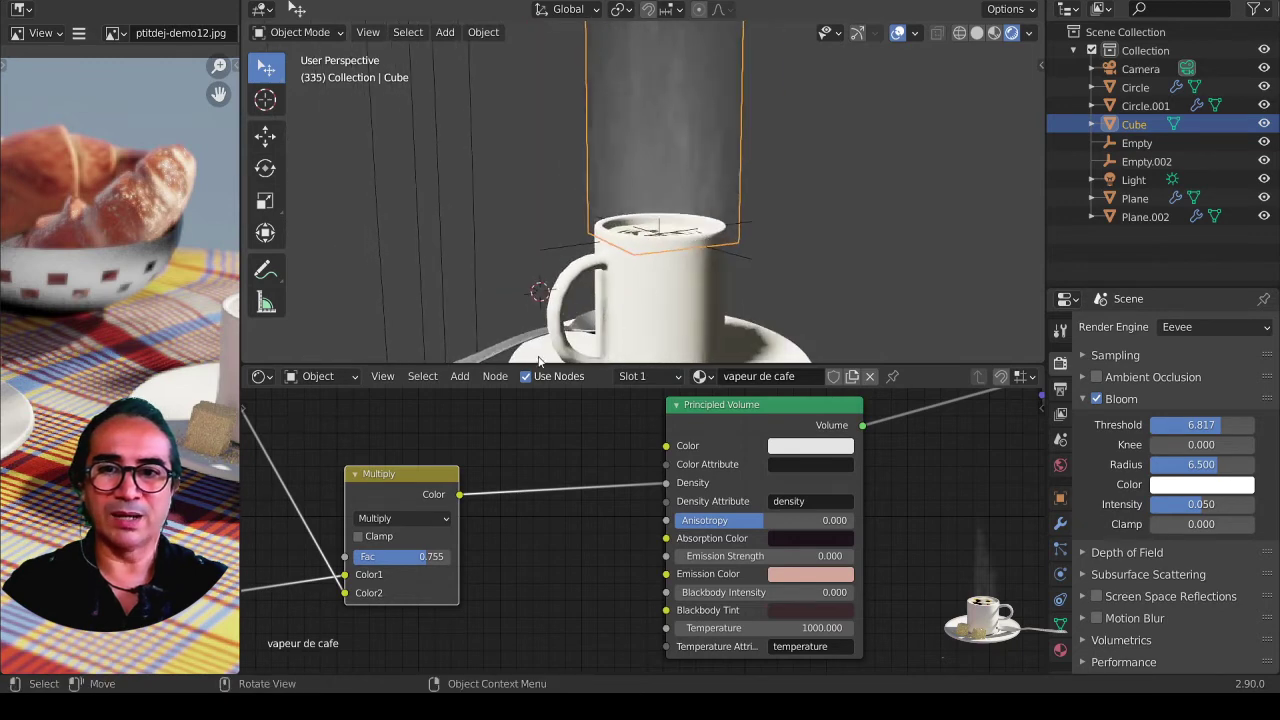
{"action": "scroll", "coordinate": [556, 222], "scroll_direction": "down", "scroll_amount": 3}
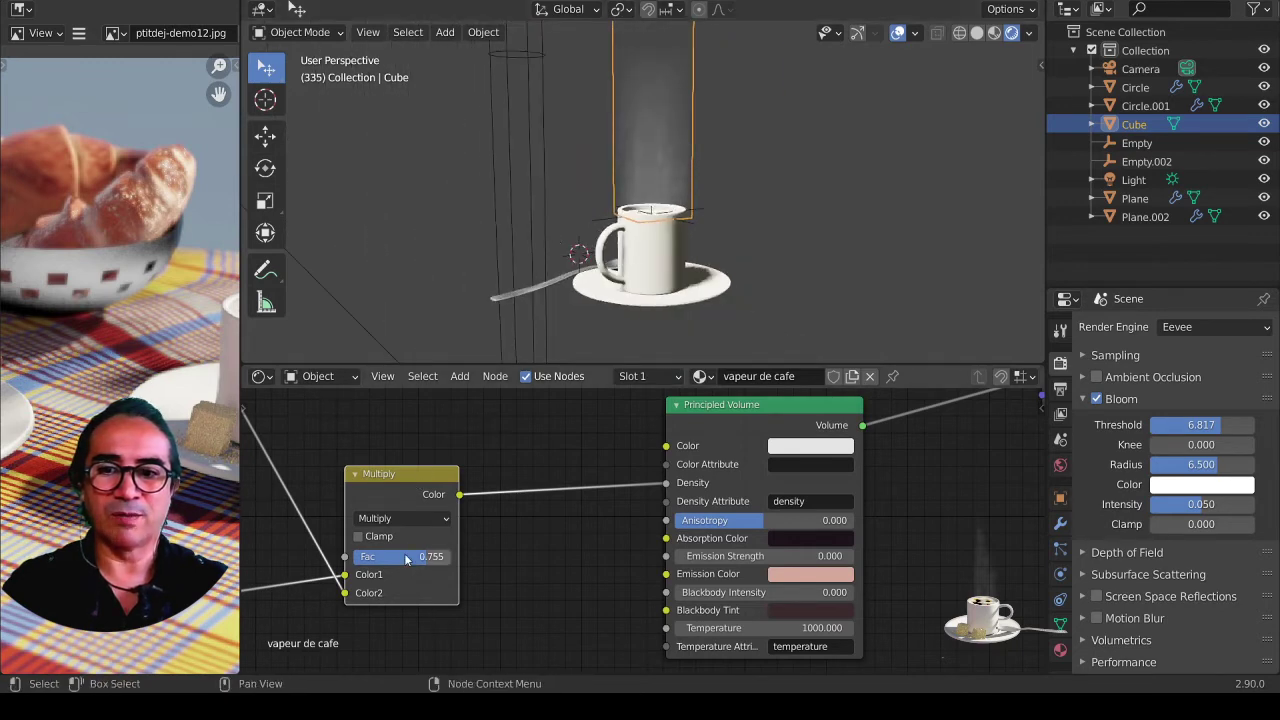
Step: Set the Multiply factor to 0.951
{"action": "left_click_drag", "start_coordinate": [406, 560], "coordinate": [430, 560]}
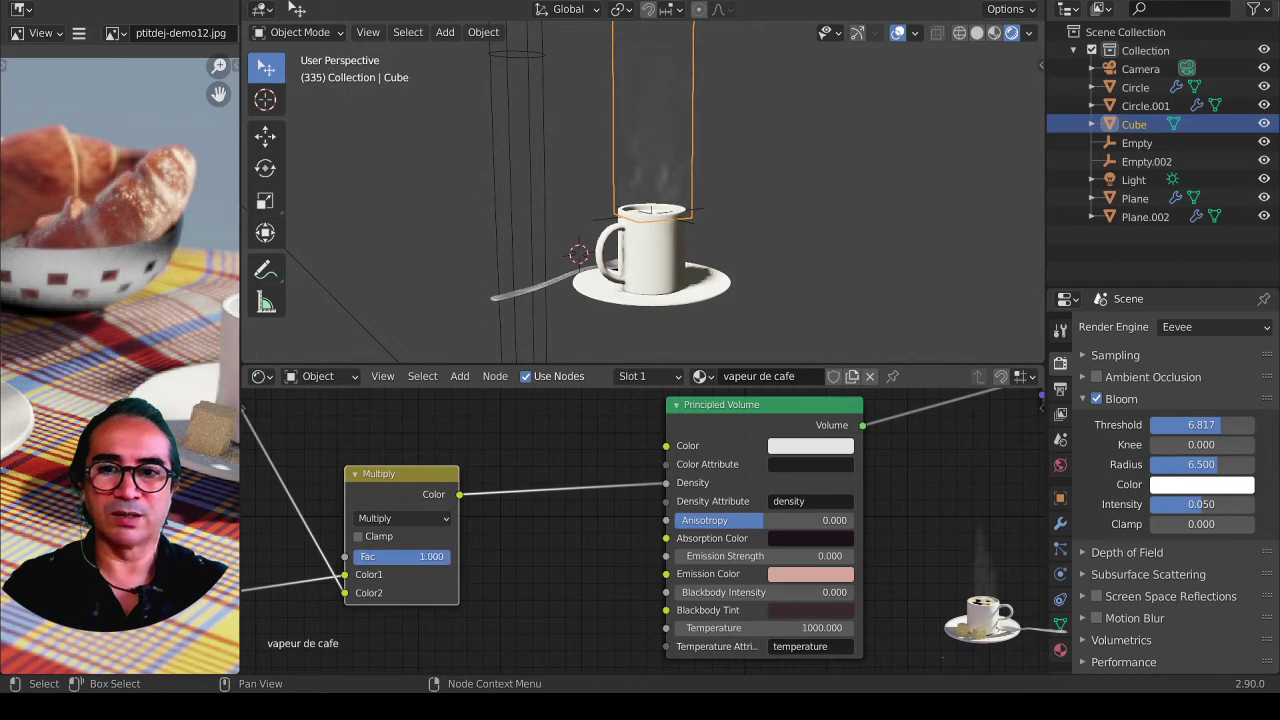
{"action": "scroll", "coordinate": [758, 276], "scroll_direction": "up", "scroll_amount": 2}
{"action": "scroll", "coordinate": [716, 295], "scroll_direction": "up", "scroll_amount": 1}
{"action": "scroll", "coordinate": [716, 295], "scroll_direction": "up", "scroll_amount": 1}
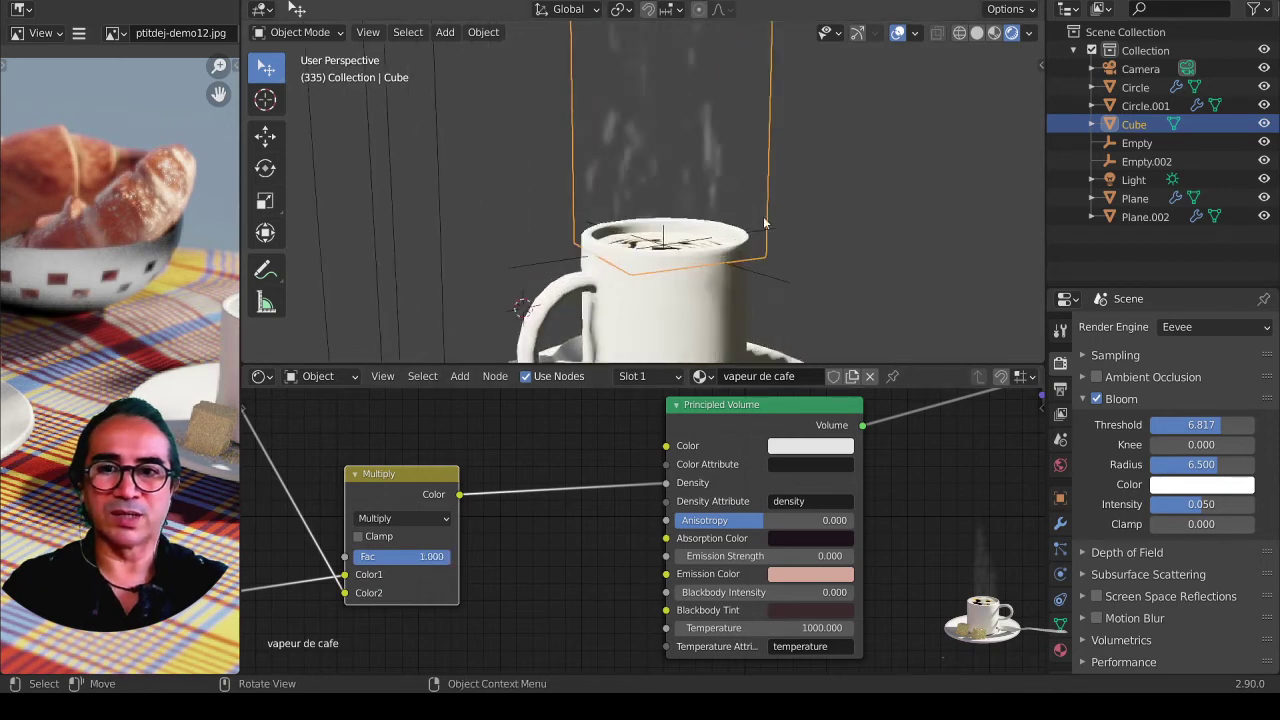
{"action": "scroll", "coordinate": [603, 531], "scroll_direction": "up", "scroll_amount": 3}
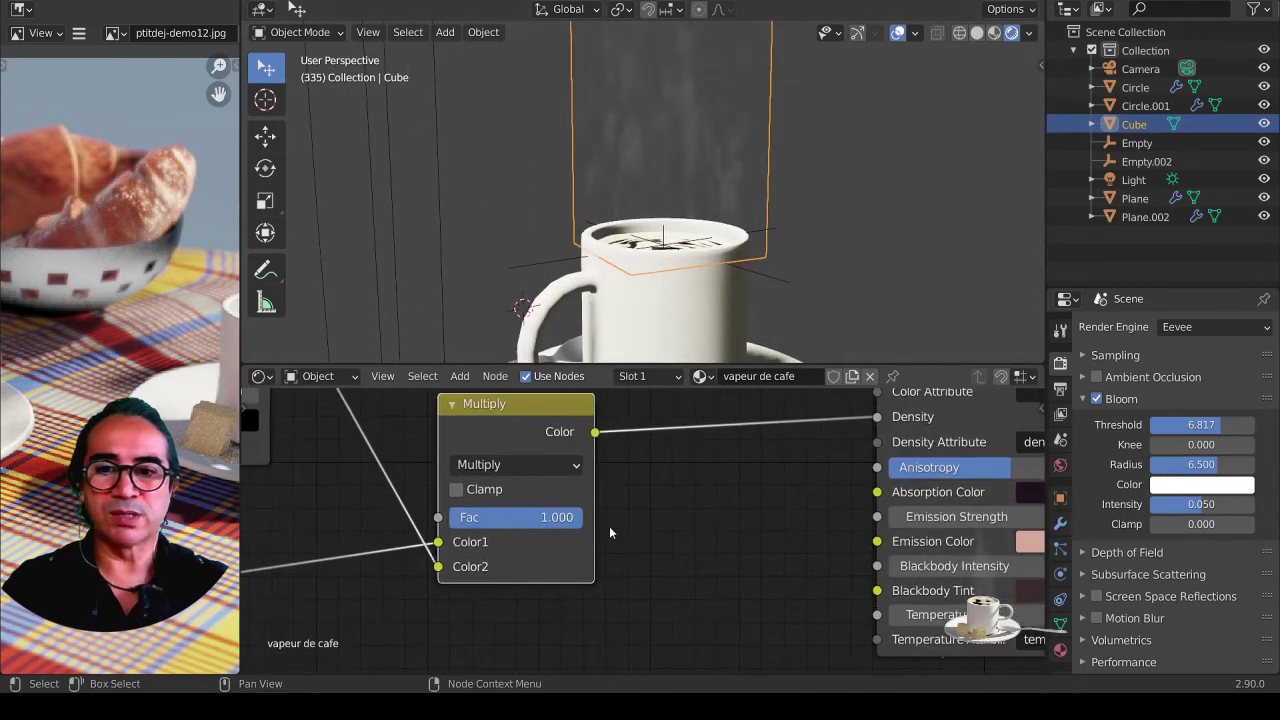
{"action": "left_click_drag", "start_coordinate": [510, 516], "coordinate": [500, 516]}
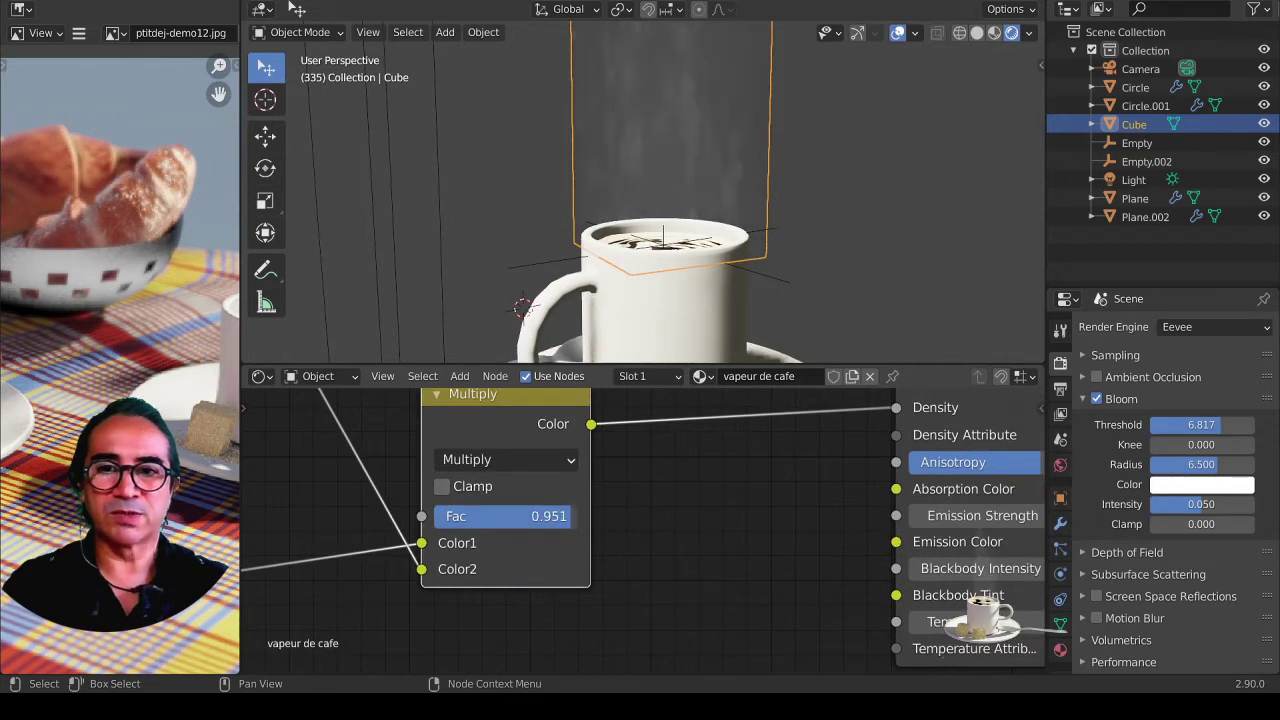
{"action": "scroll", "coordinate": [888, 190], "scroll_direction": "down", "scroll_amount": 2}
{"action": "scroll", "coordinate": [820, 210], "scroll_direction": "down", "scroll_amount": 2}
{"action": "scroll", "coordinate": [775, 235], "scroll_direction": "up", "scroll_amount": 1}
{"action": "scroll", "coordinate": [710, 260], "scroll_direction": "up", "scroll_amount": 1}
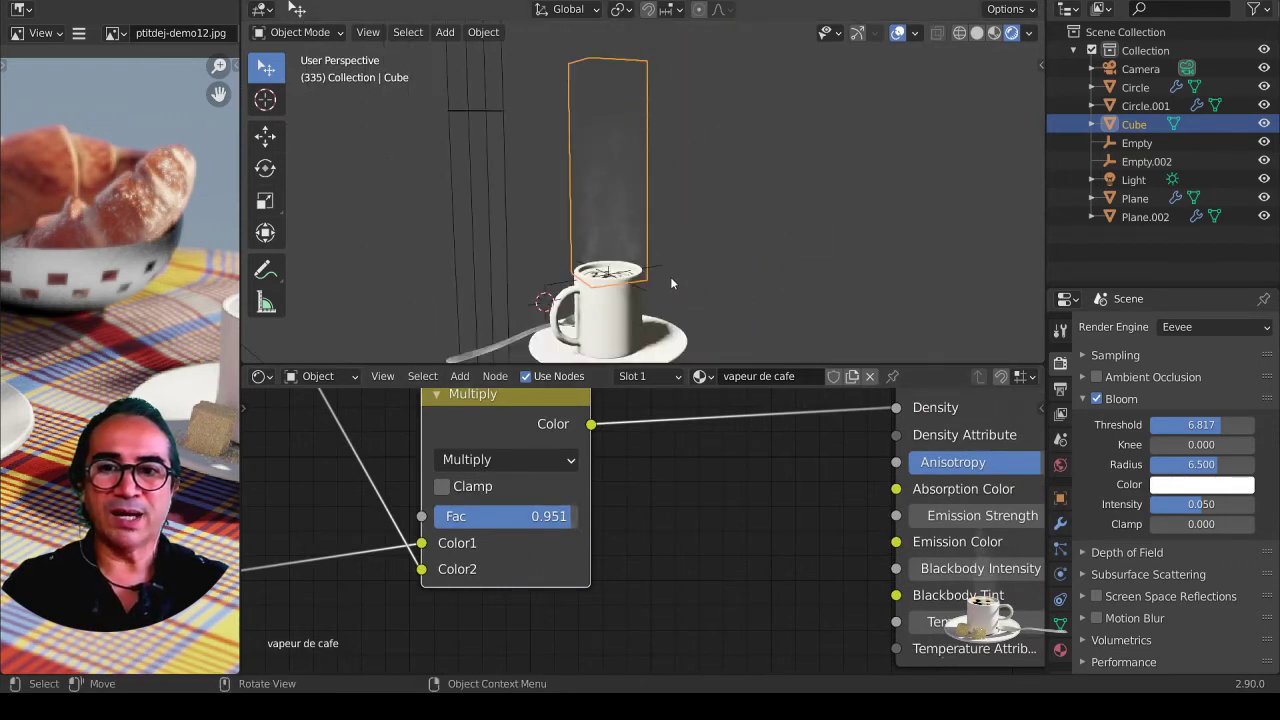
{"action": "scroll", "coordinate": [670, 277], "scroll_direction": "up", "scroll_amount": 1}
Step: Move the ColorRamp's white stop to position 0.690
{"action": "mouse_move", "coordinate": [781, 508]}
{"action": "middle_mouse_down"}
{"action": "mouse_move", "coordinate": [830, 578]}
{"action": "mouse_move", "coordinate": [533, 542]}
{"action": "mouse_move", "coordinate": [672, 590]}
{"action": "middle_mouse_up"}
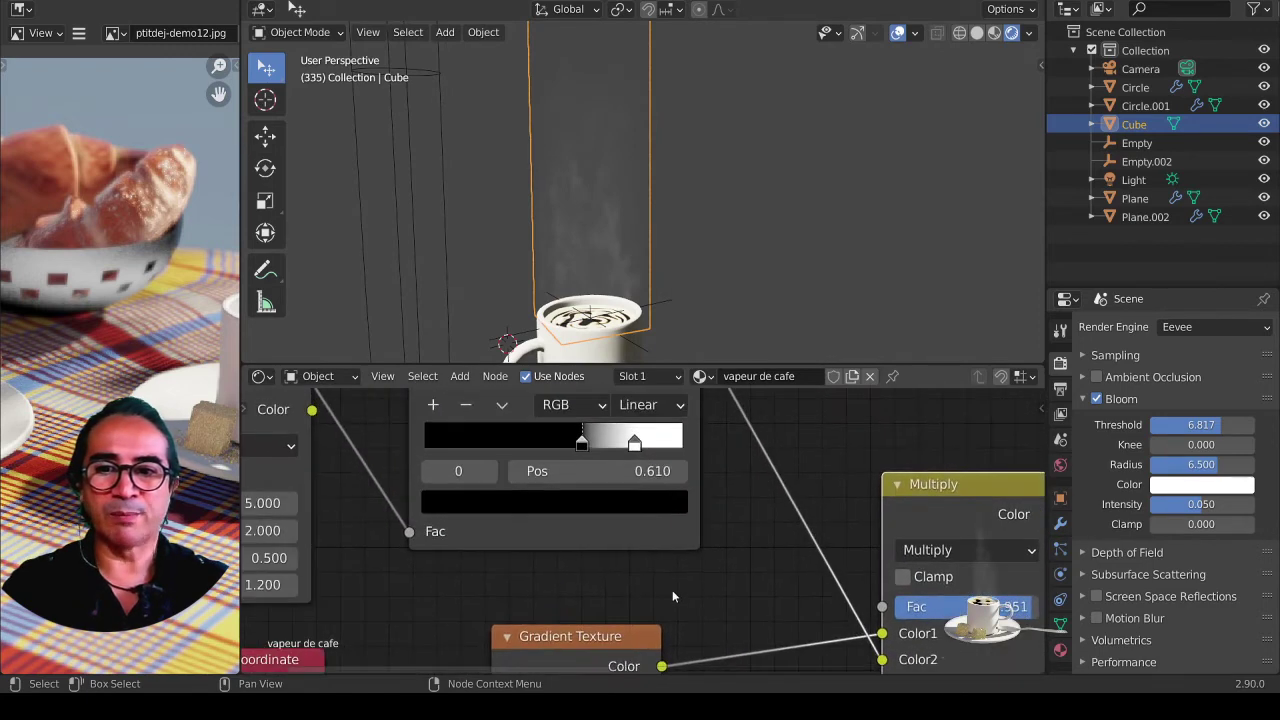
{"action": "scroll", "coordinate": [672, 590], "scroll_direction": "up", "scroll_amount": 2}
{"action": "scroll", "coordinate": [642, 518], "scroll_direction": "up", "scroll_amount": 2}
{"action": "left_click_drag", "start_coordinate": [650, 505], "coordinate": [611, 510]}
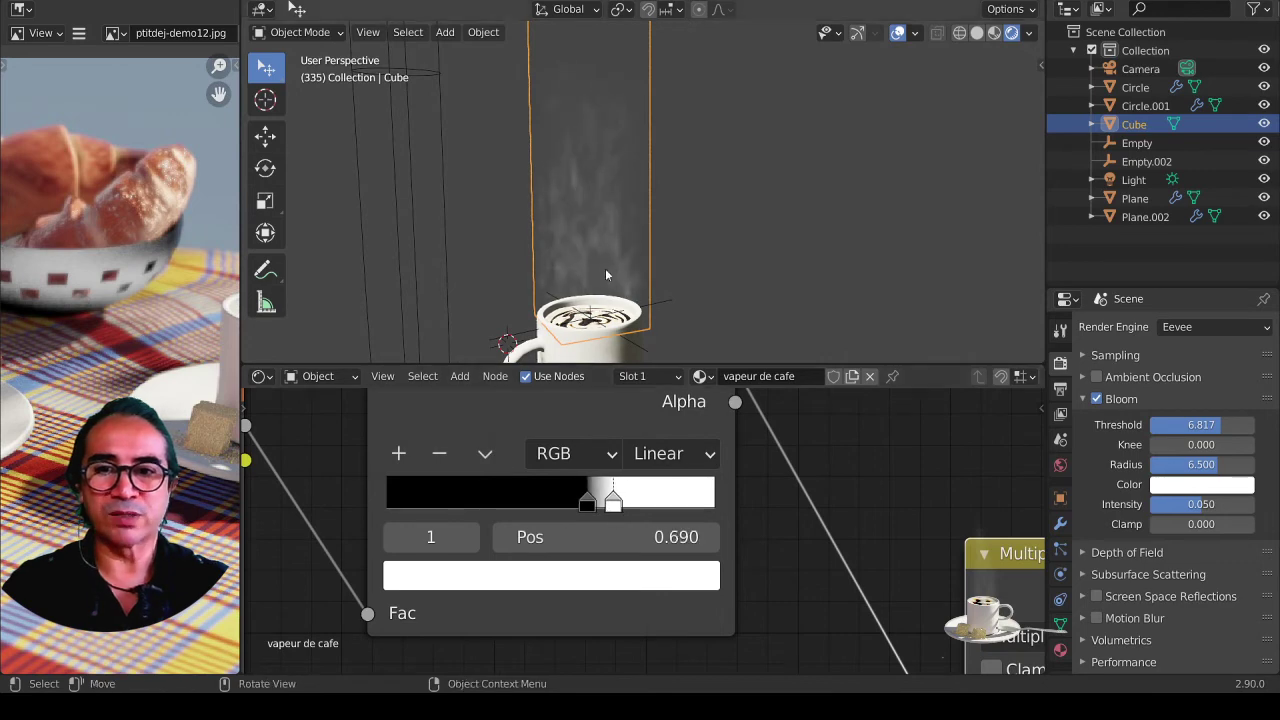
{"action": "scroll", "coordinate": [607, 248], "scroll_direction": "down", "scroll_amount": 3}
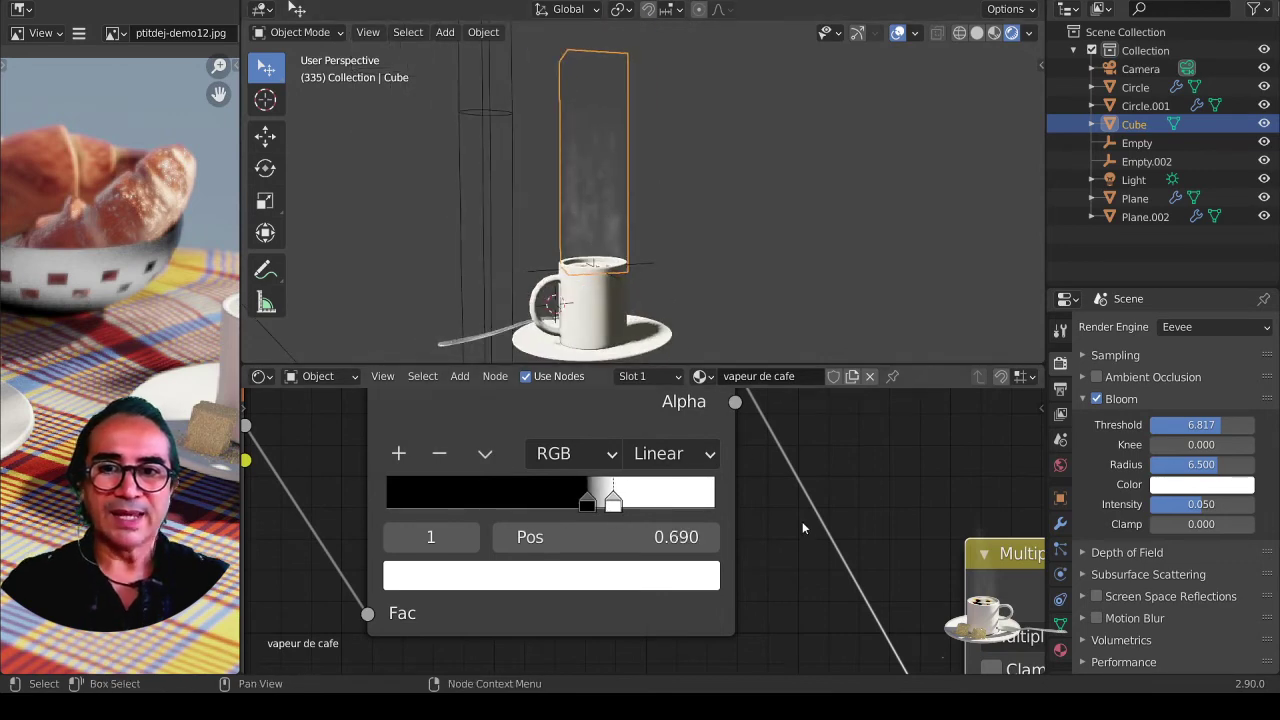
{"action": "scroll", "coordinate": [607, 472], "scroll_direction": "down", "scroll_amount": 1}
{"action": "mouse_move", "coordinate": [736, 506]}
{"action": "middle_mouse_down"}
{"action": "mouse_move", "coordinate": [607, 472]}
{"action": "mouse_move", "coordinate": [303, 591]}
{"action": "middle_mouse_up"}
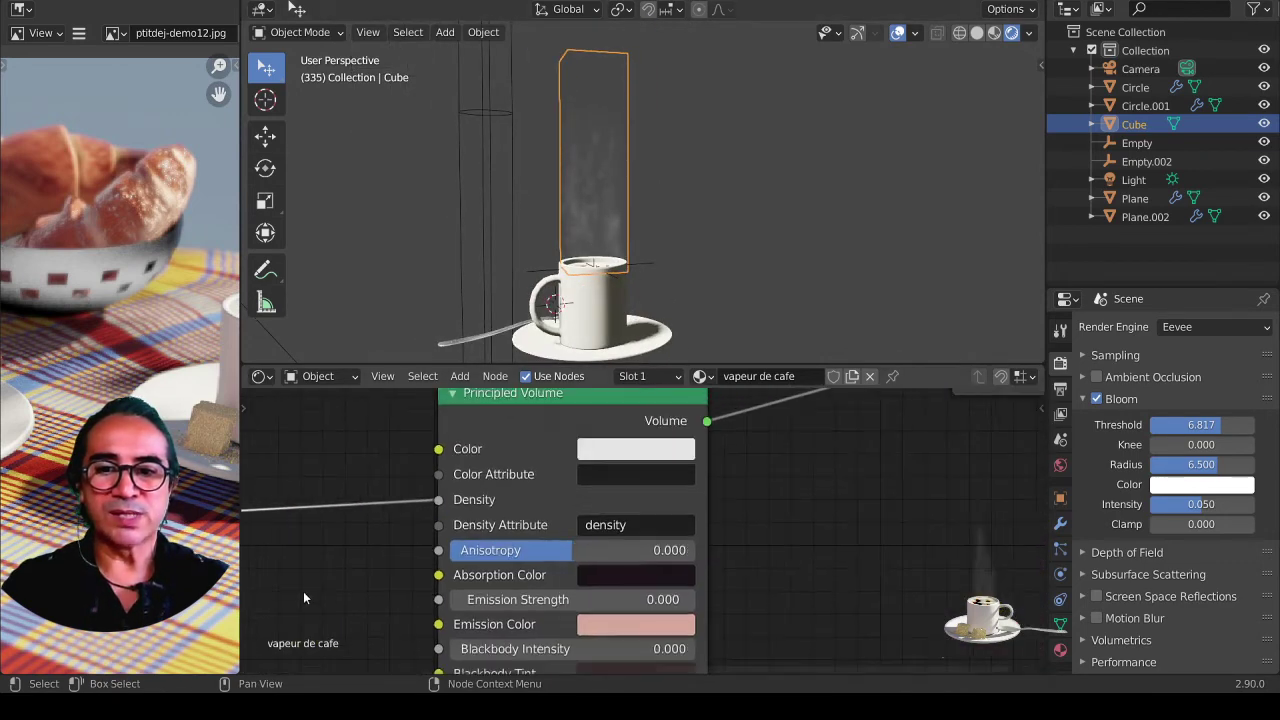
Step: Set the Principled Volume Emission Strength to 0.010
{"action": "scroll", "coordinate": [598, 528], "scroll_direction": "down", "scroll_amount": 2, "text": "shift"}
{"action": "scroll", "coordinate": [563, 624], "scroll_direction": "down", "scroll_amount": 1, "text": "shift"}
{"action": "scroll", "coordinate": [563, 624], "scroll_direction": "up", "scroll_amount": 1}
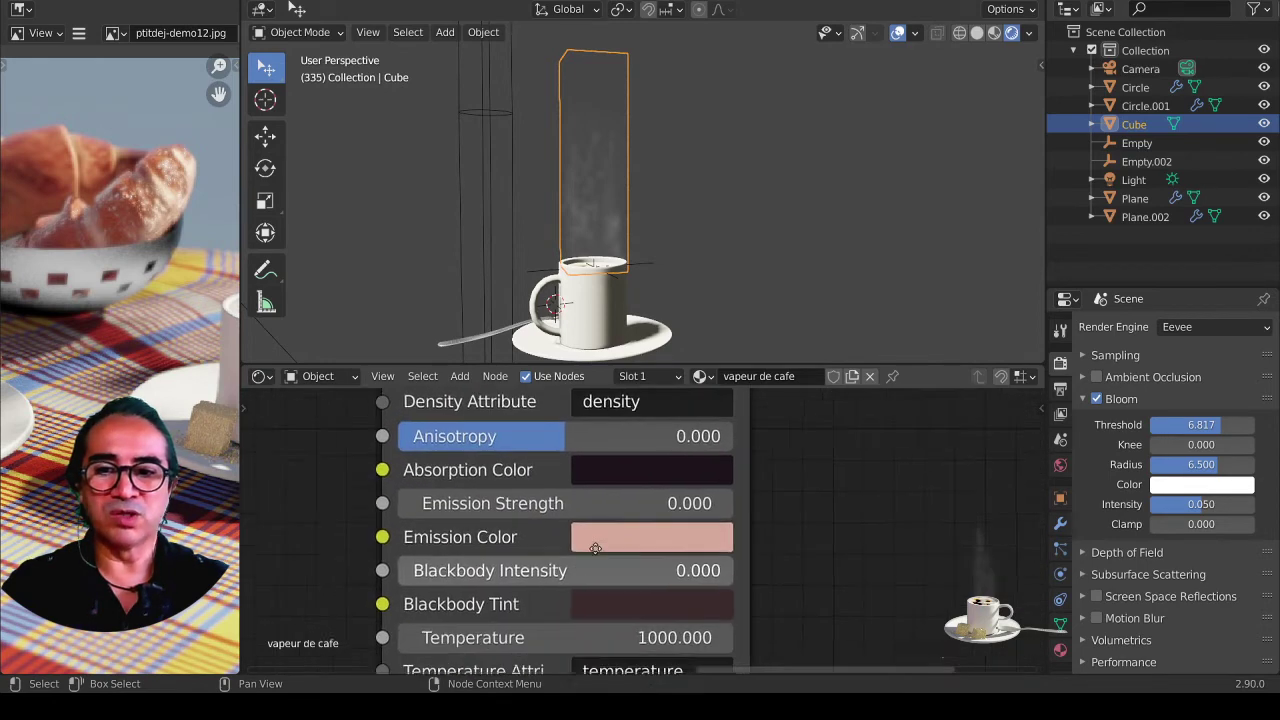
{"action": "scroll", "coordinate": [602, 513], "scroll_direction": "up", "scroll_amount": 1}
{"action": "scroll", "coordinate": [602, 513], "scroll_direction": "up", "scroll_amount": 1}
{"action": "scroll", "coordinate": [610, 465], "scroll_direction": "up", "scroll_amount": 1}
{"action": "scroll", "coordinate": [658, 458], "scroll_direction": "up", "scroll_amount": 1}
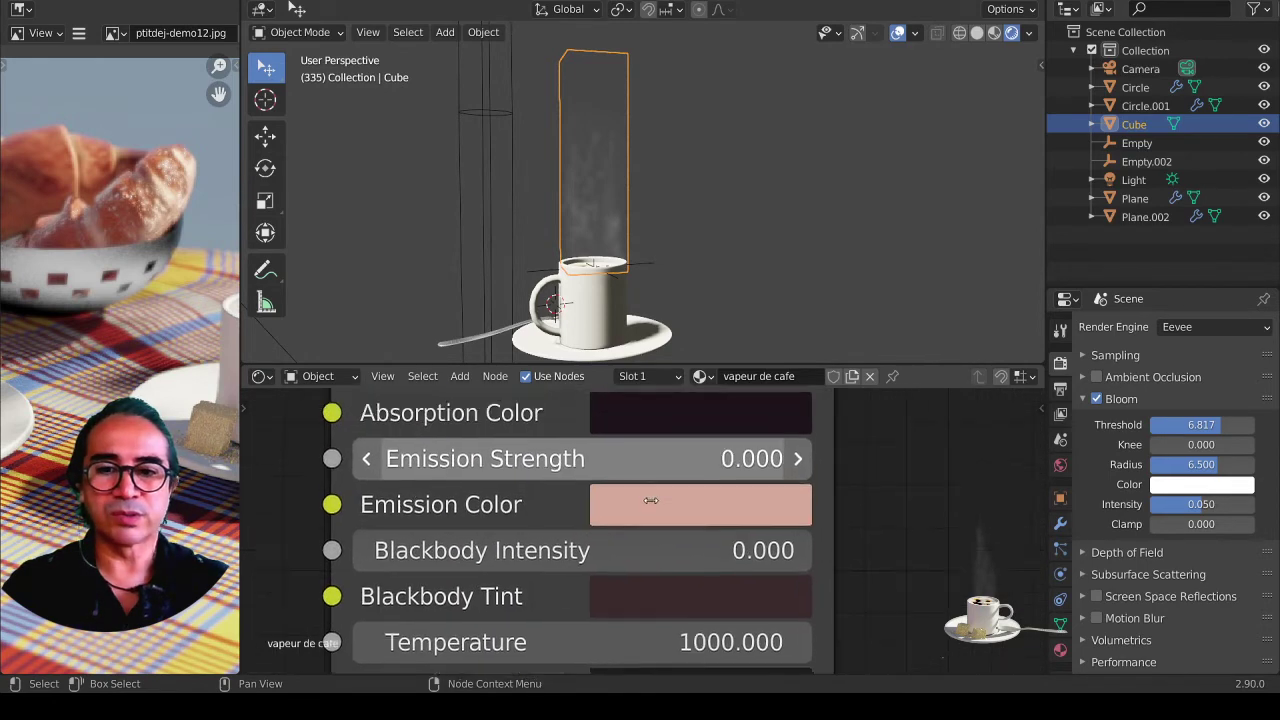
{"action": "scroll", "coordinate": [761, 516], "scroll_direction": "up", "scroll_amount": 1, "text": "shift"}
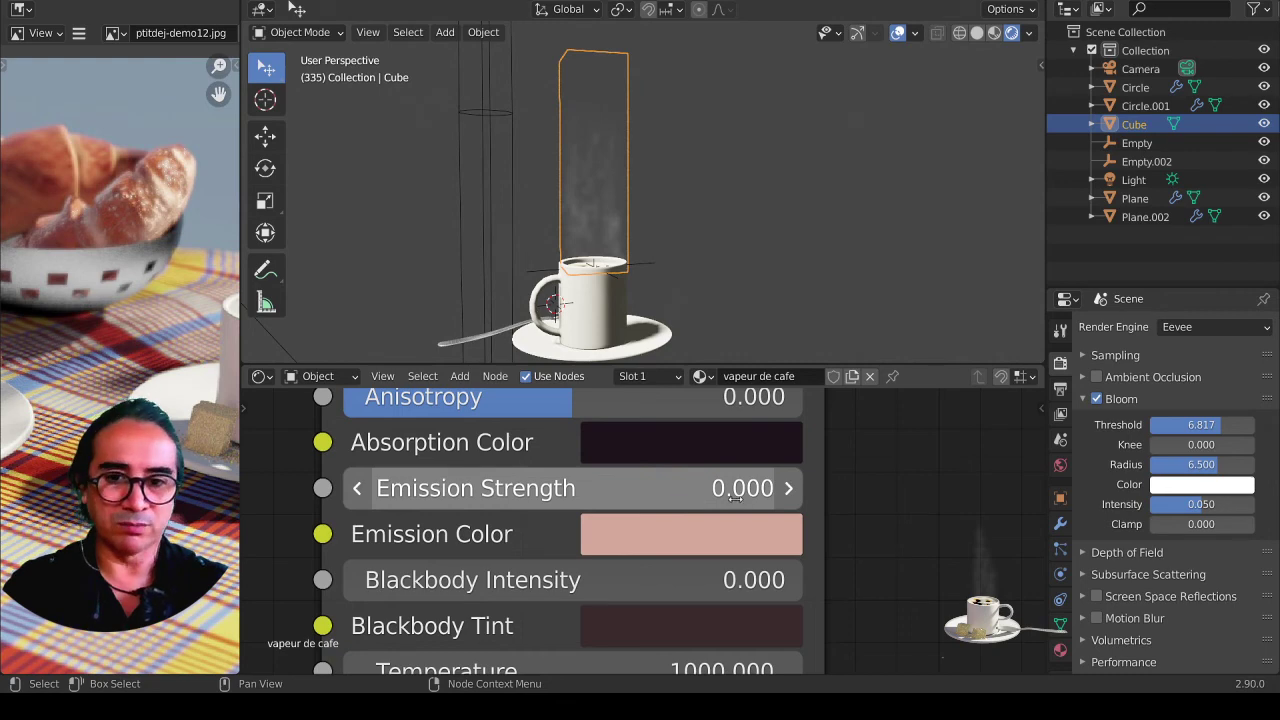
{"action": "left_click", "coordinate": [735, 497]}
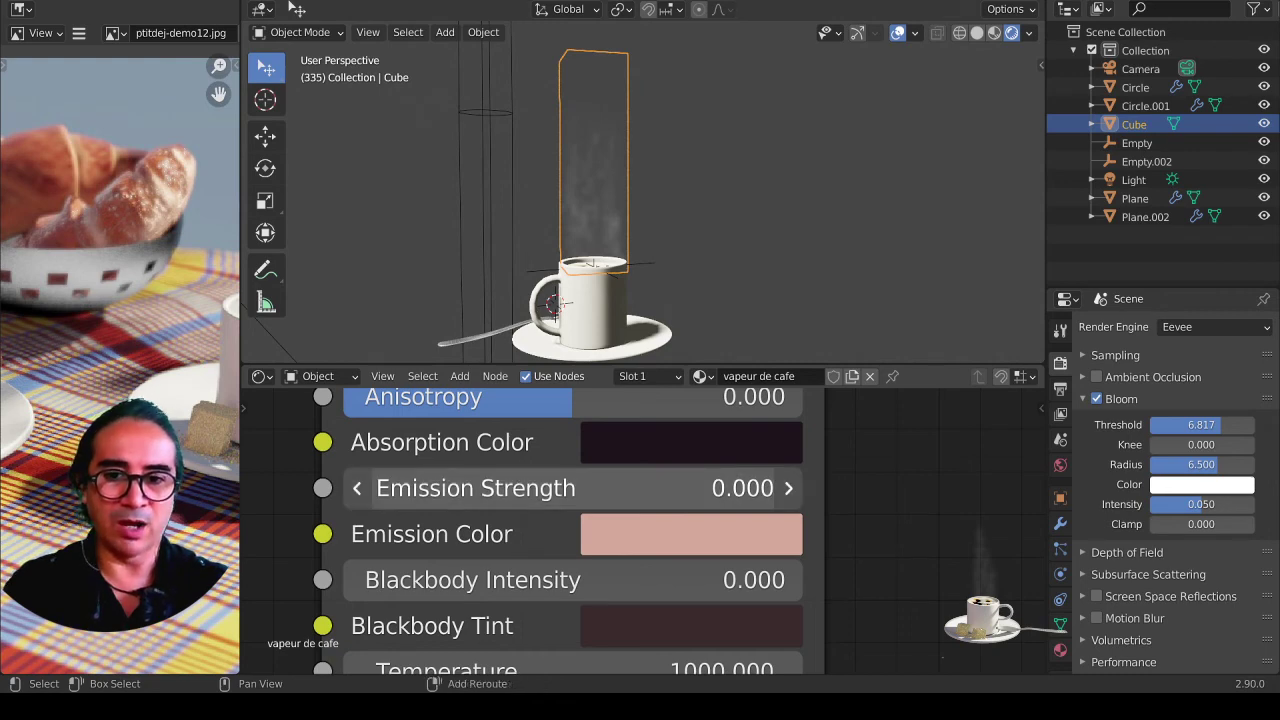
{"action": "left_click", "coordinate": [724, 491]}
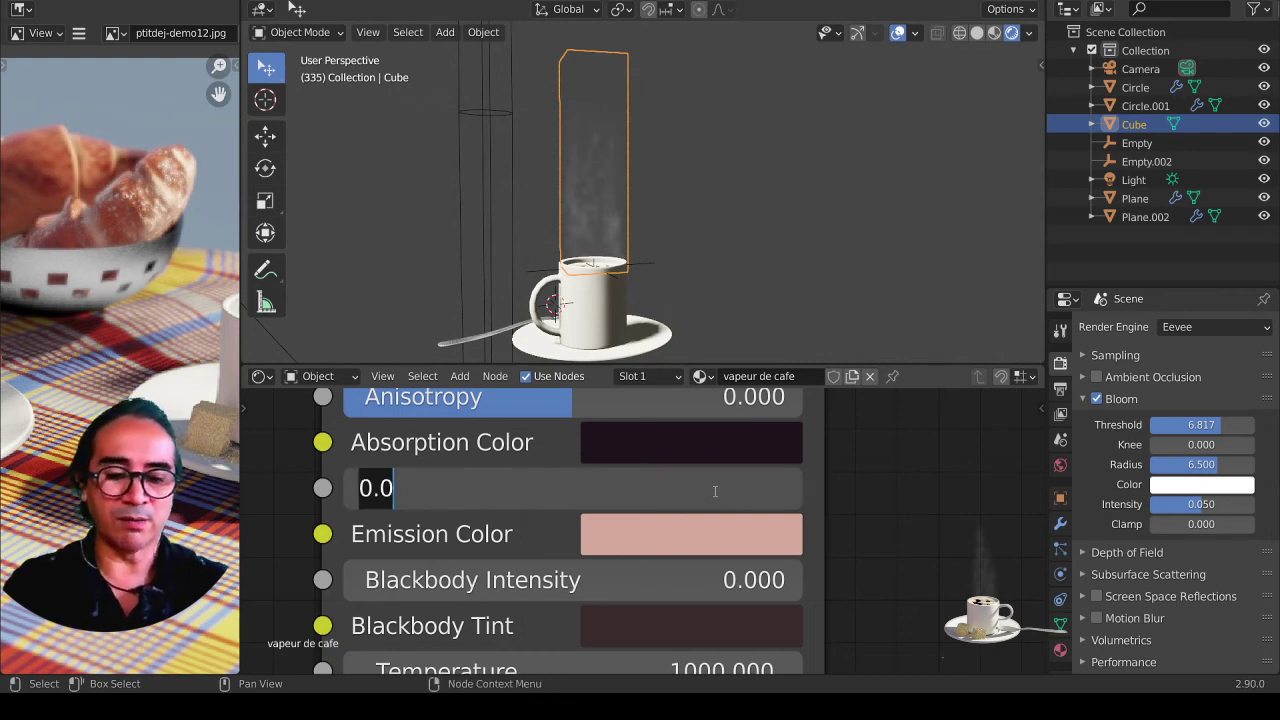
{"action": "type", "text": "0"}
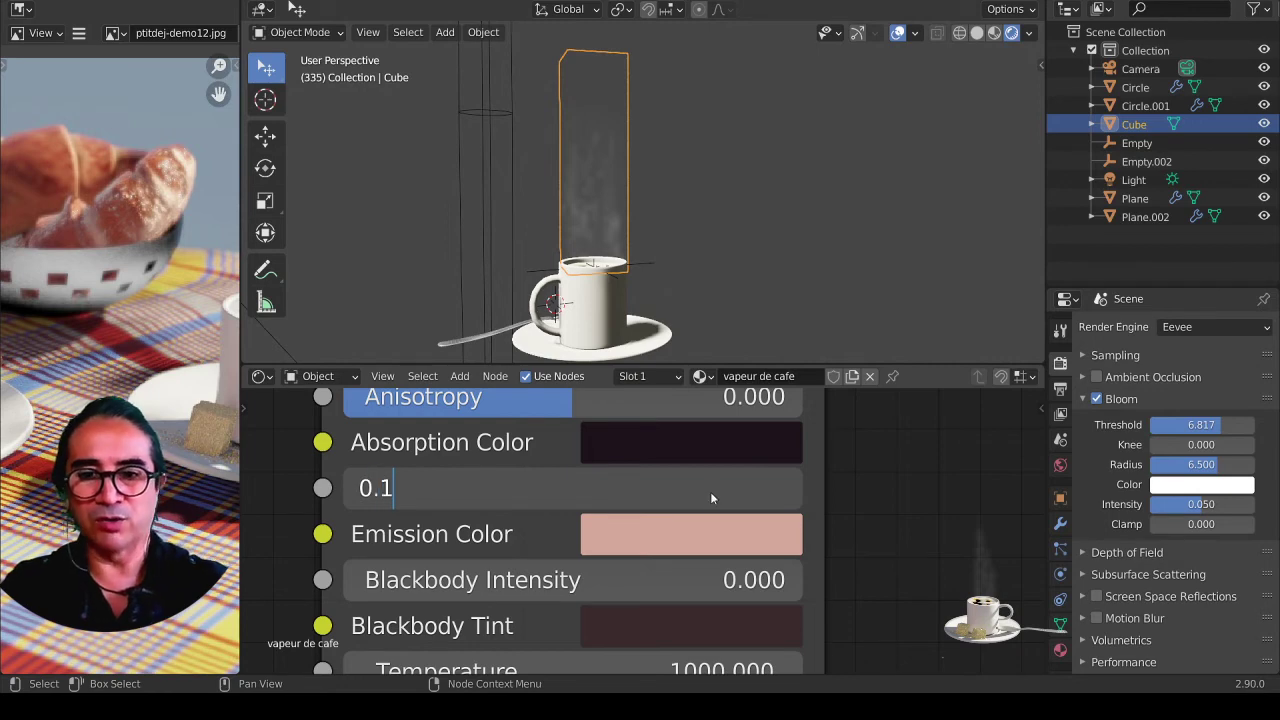
{"action": "key", "text": "Return"}
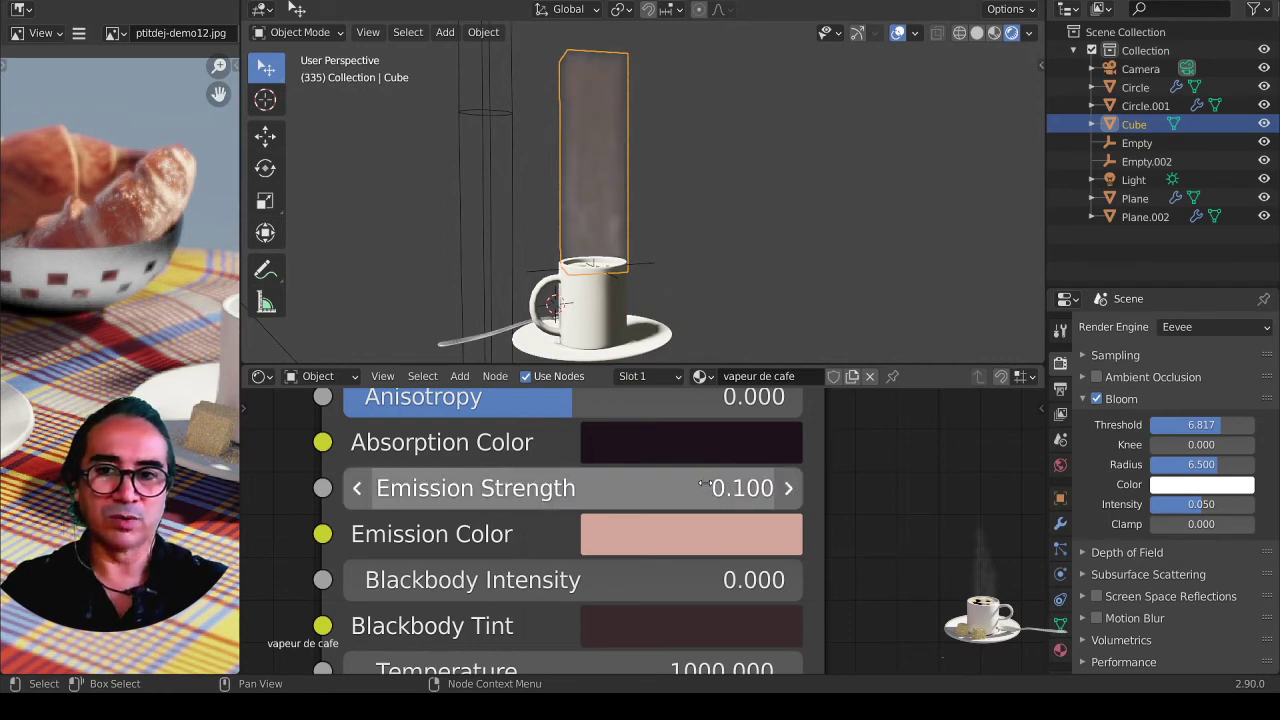
{"action": "left_click", "coordinate": [706, 487]}
{"action": "type", "text": "0"}
{"action": "type", "text": "1"}
{"action": "key", "text": "Return"}
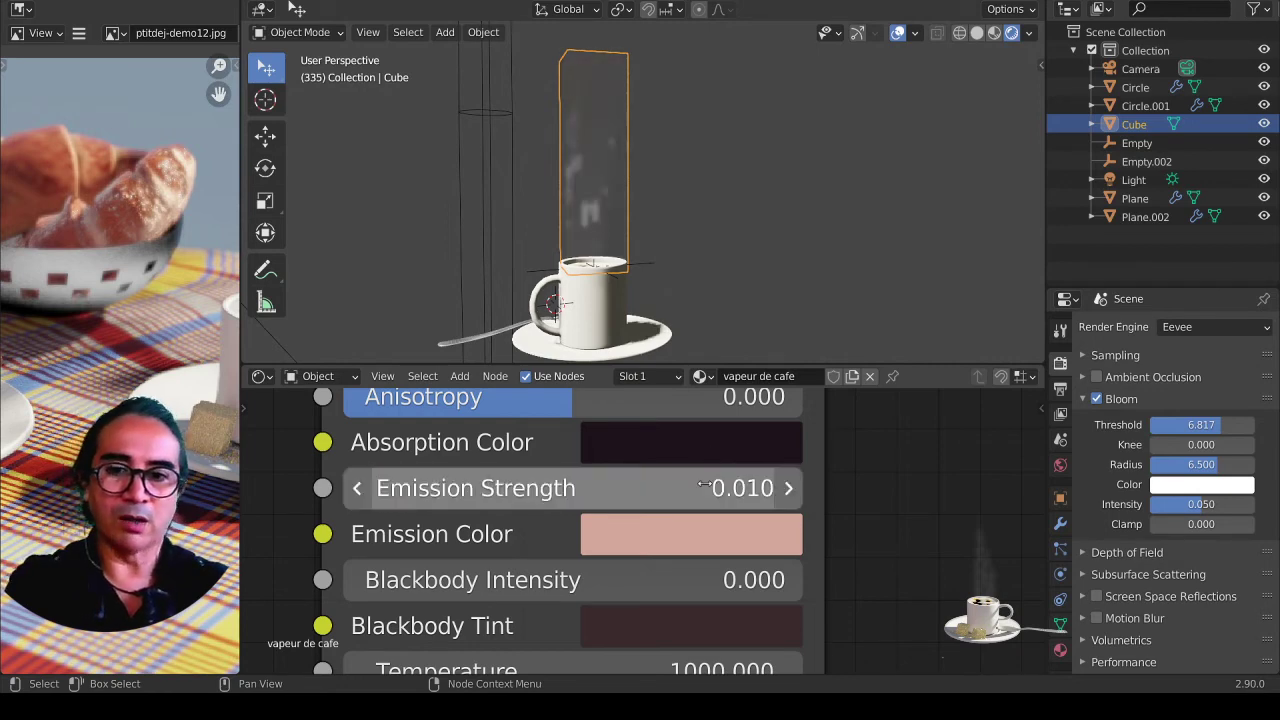
Step: Set the steam volume's Anisotropy to -0.154
{"action": "middle_click_drag", "start_coordinate": [722, 247], "coordinate": [672, 216]}
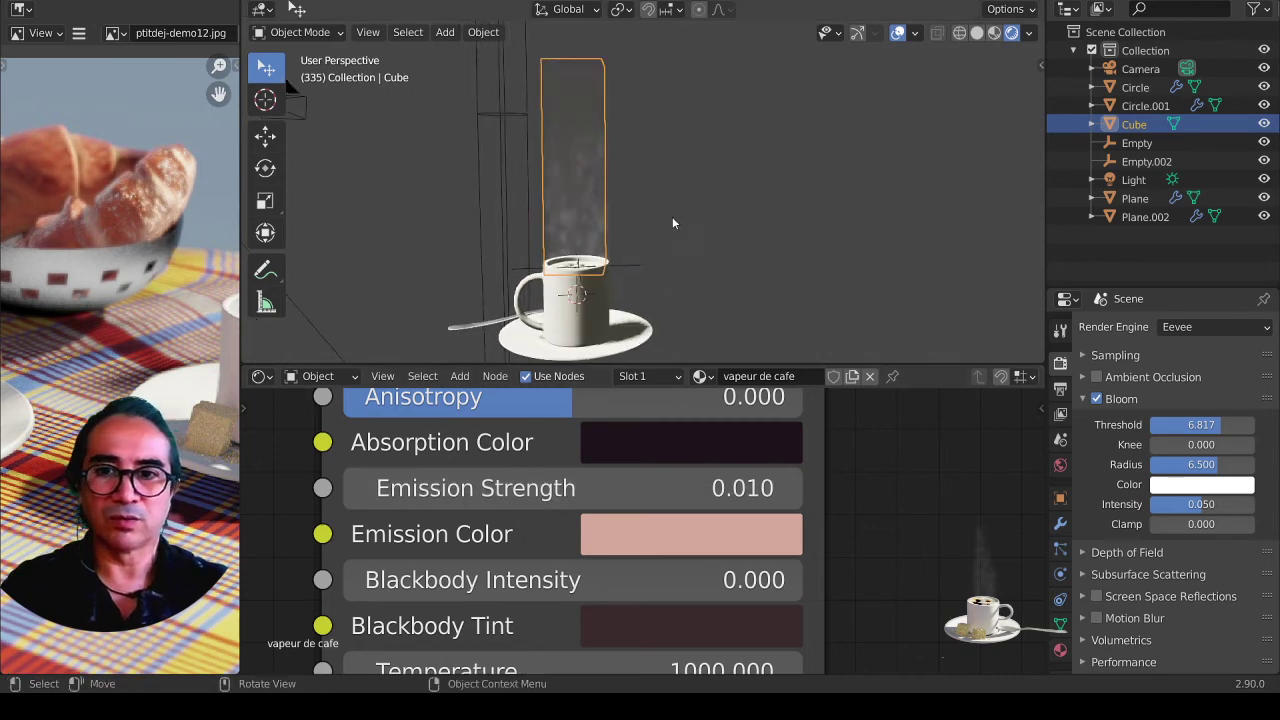
{"action": "scroll", "coordinate": [576, 536], "scroll_direction": "down", "scroll_amount": 2}
{"action": "scroll", "coordinate": [601, 563], "scroll_direction": "down", "scroll_amount": 1}
{"action": "middle_click_drag", "start_coordinate": [601, 563], "coordinate": [607, 555]}
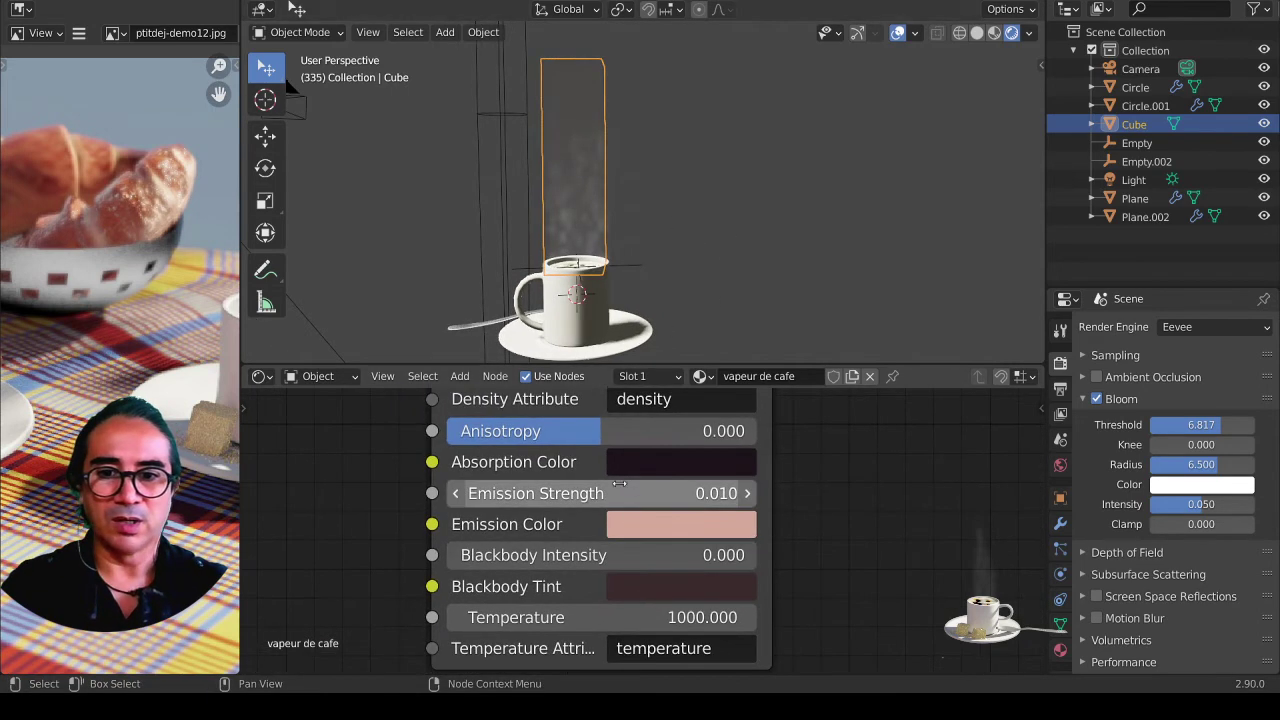
{"action": "left_click", "coordinate": [641, 468]}
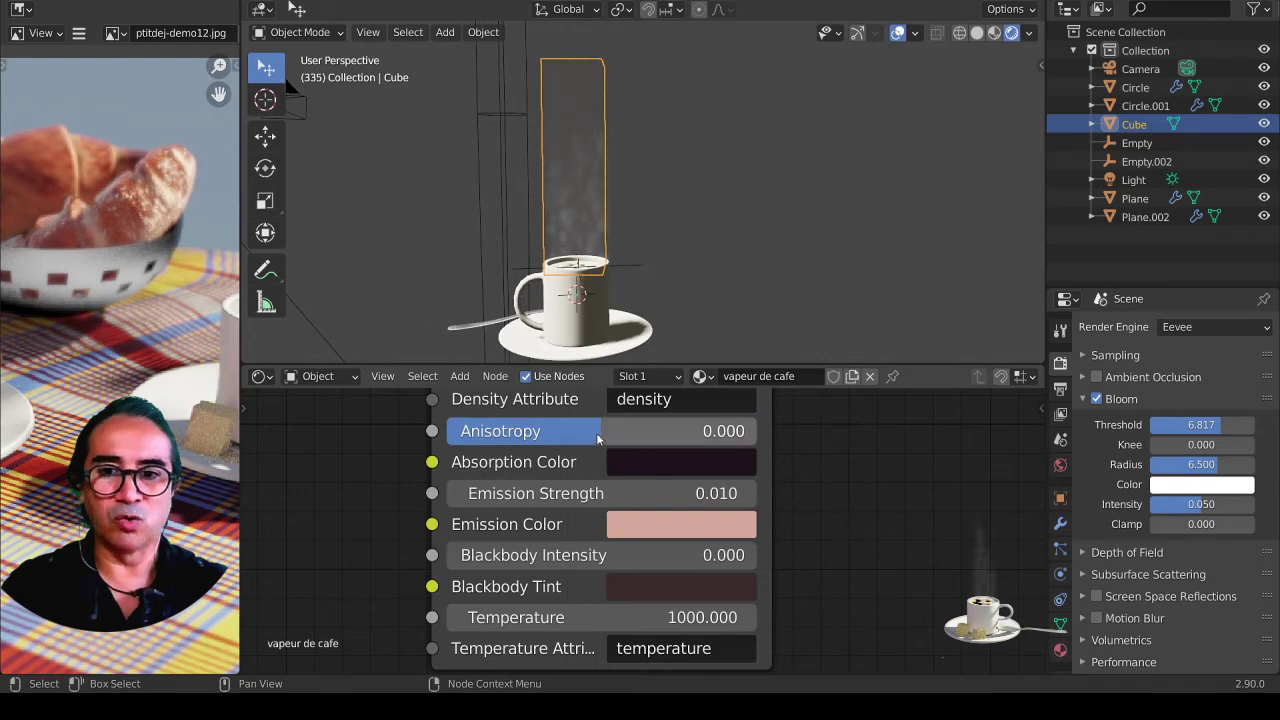
{"action": "mouse_move", "coordinate": [580, 431]}
{"action": "left_mouse_down"}
{"action": "mouse_move", "coordinate": [552, 431]}
{"action": "mouse_move", "coordinate": [575, 431]}
{"action": "left_mouse_up"}
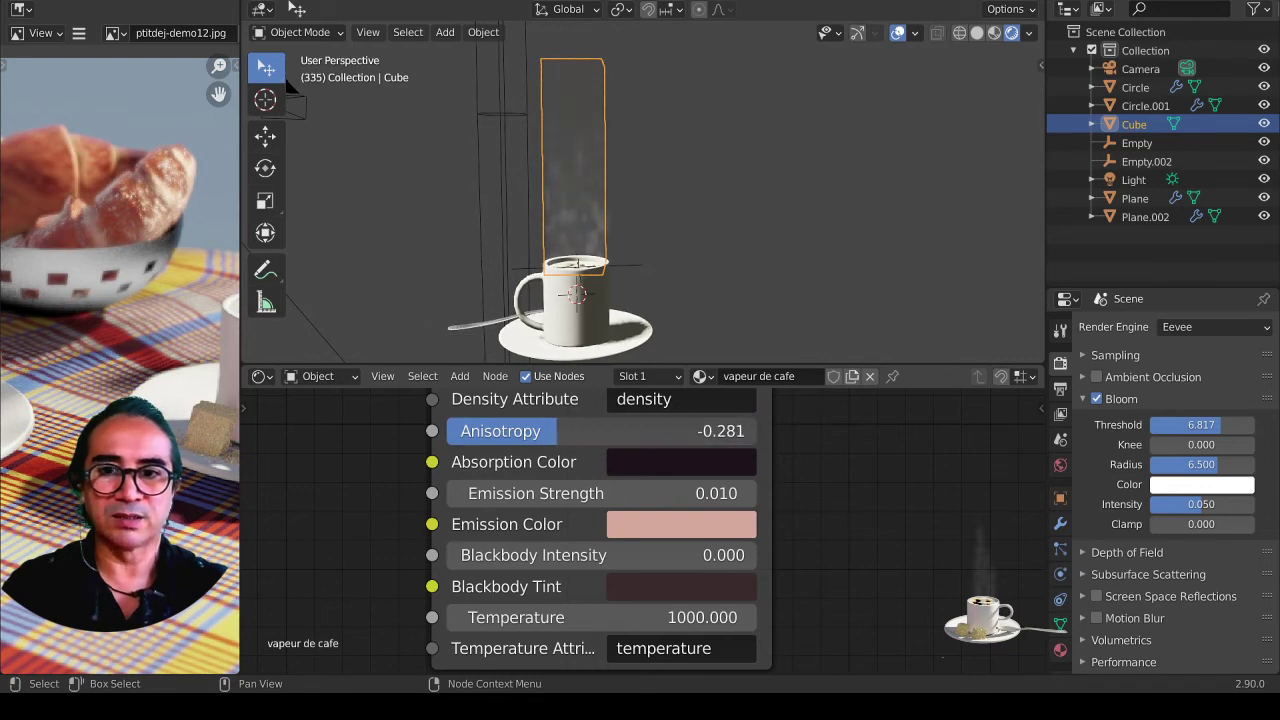
{"action": "middle_click_drag", "start_coordinate": [661, 186], "coordinate": [700, 203]}
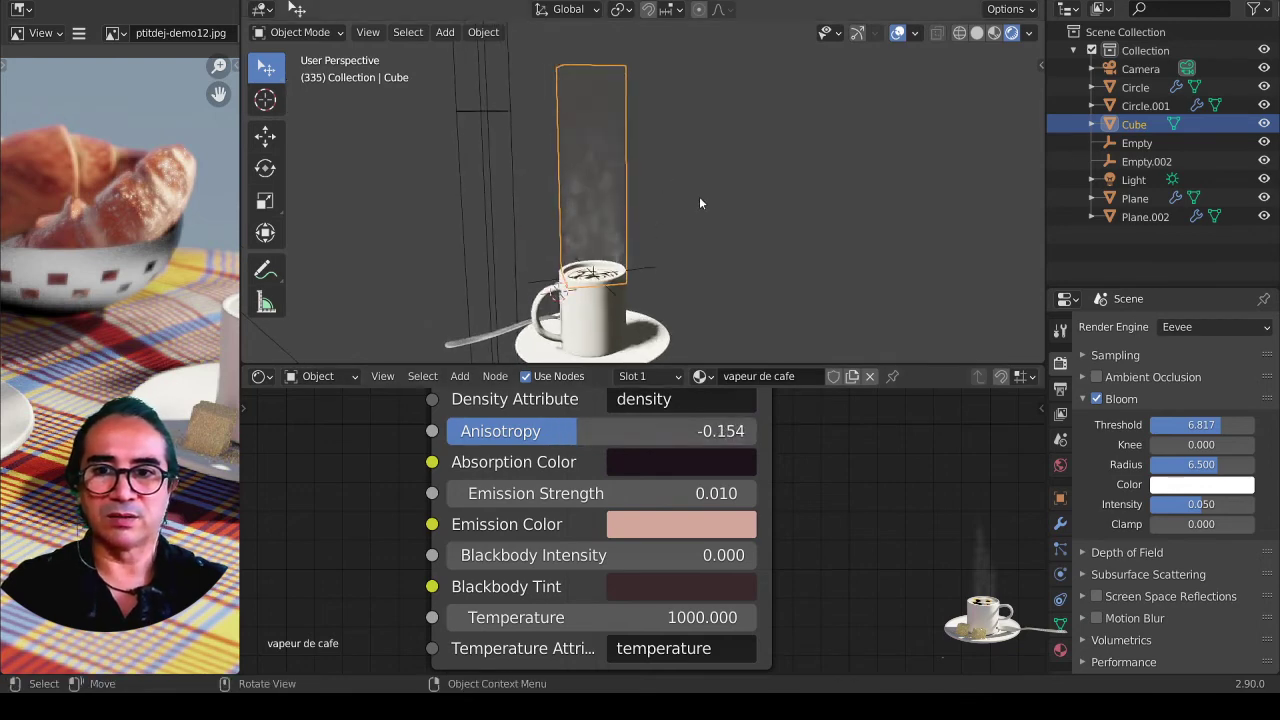
{"action": "scroll", "coordinate": [646, 547], "scroll_direction": "up", "scroll_amount": 2}
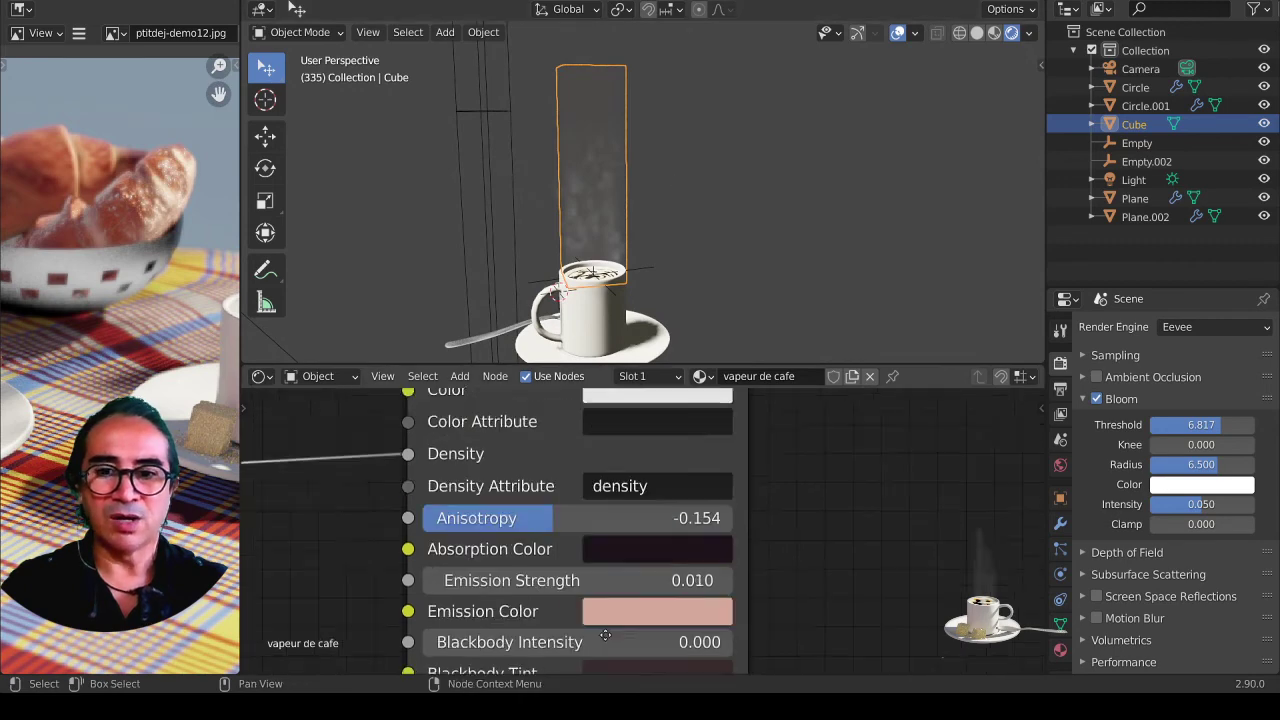
{"action": "scroll", "coordinate": [607, 619], "scroll_direction": "up", "scroll_amount": 1}
Step: Change the Principled Volume Color from light grey to a pale cream beige
{"action": "middle_click_drag", "start_coordinate": [607, 619], "coordinate": [581, 690]}
{"action": "left_click", "coordinate": [600, 522]}
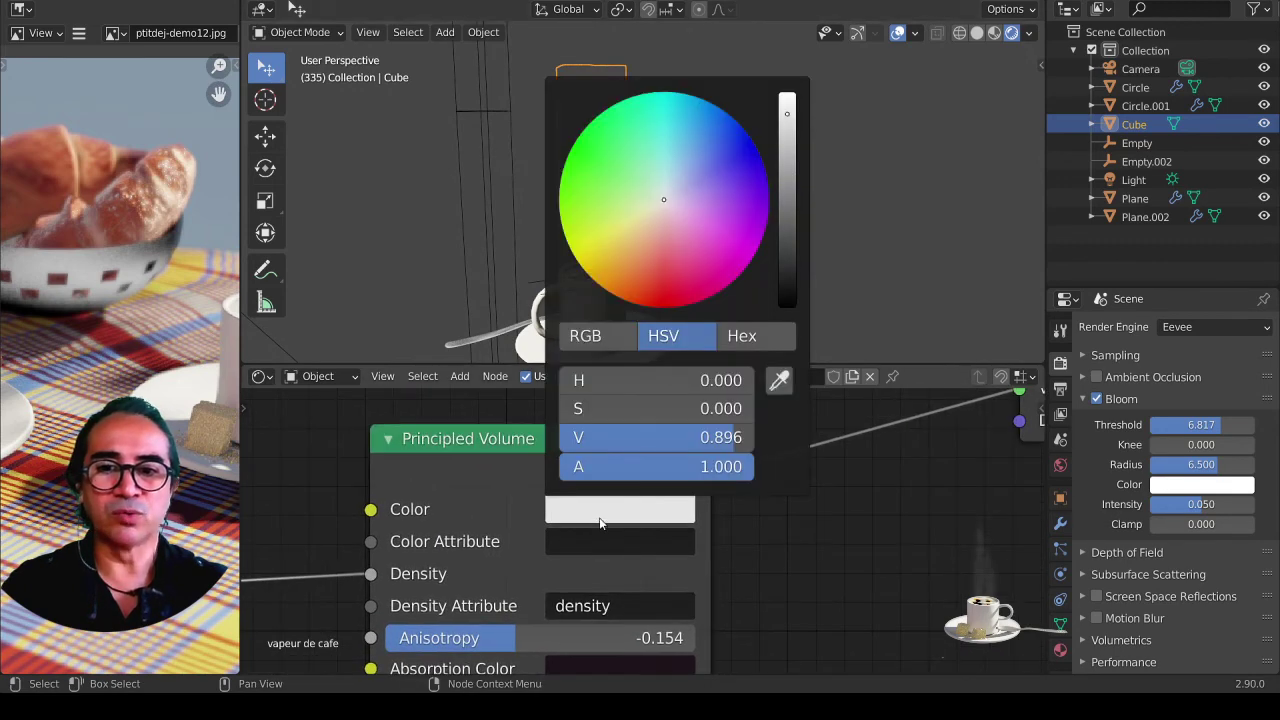
{"action": "left_click", "coordinate": [658, 227]}
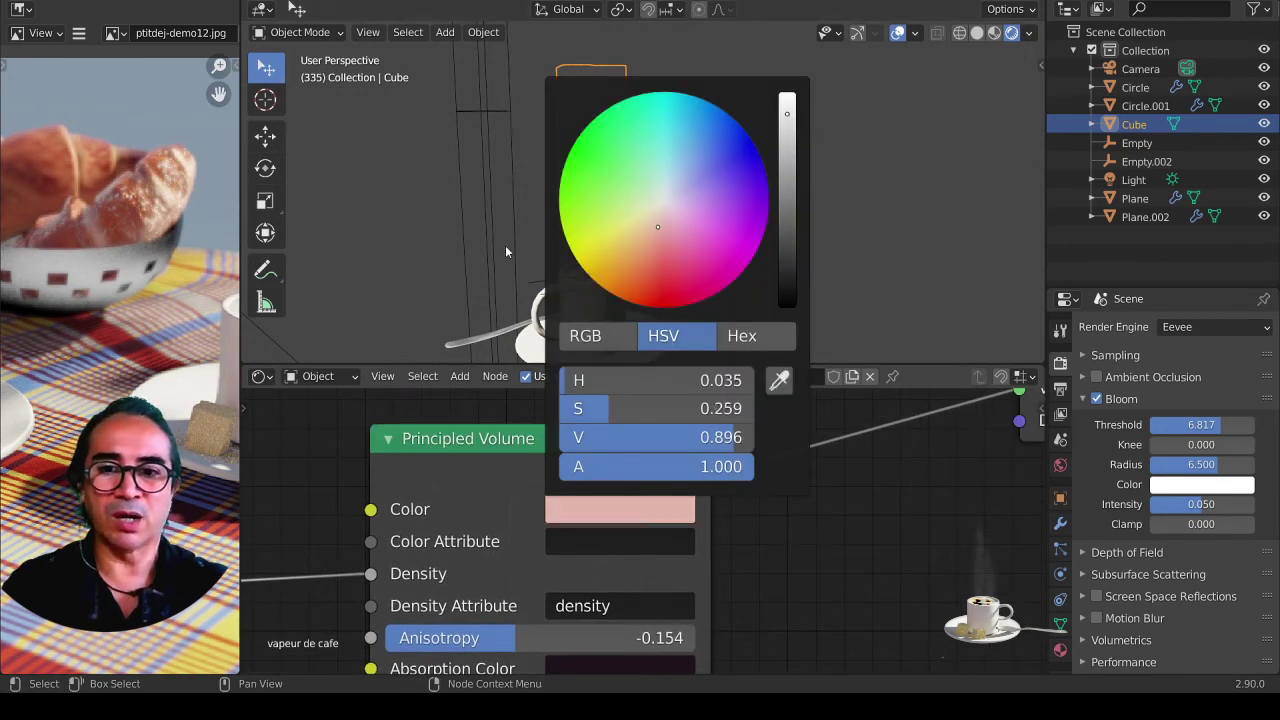
{"action": "left_click", "coordinate": [662, 232]}
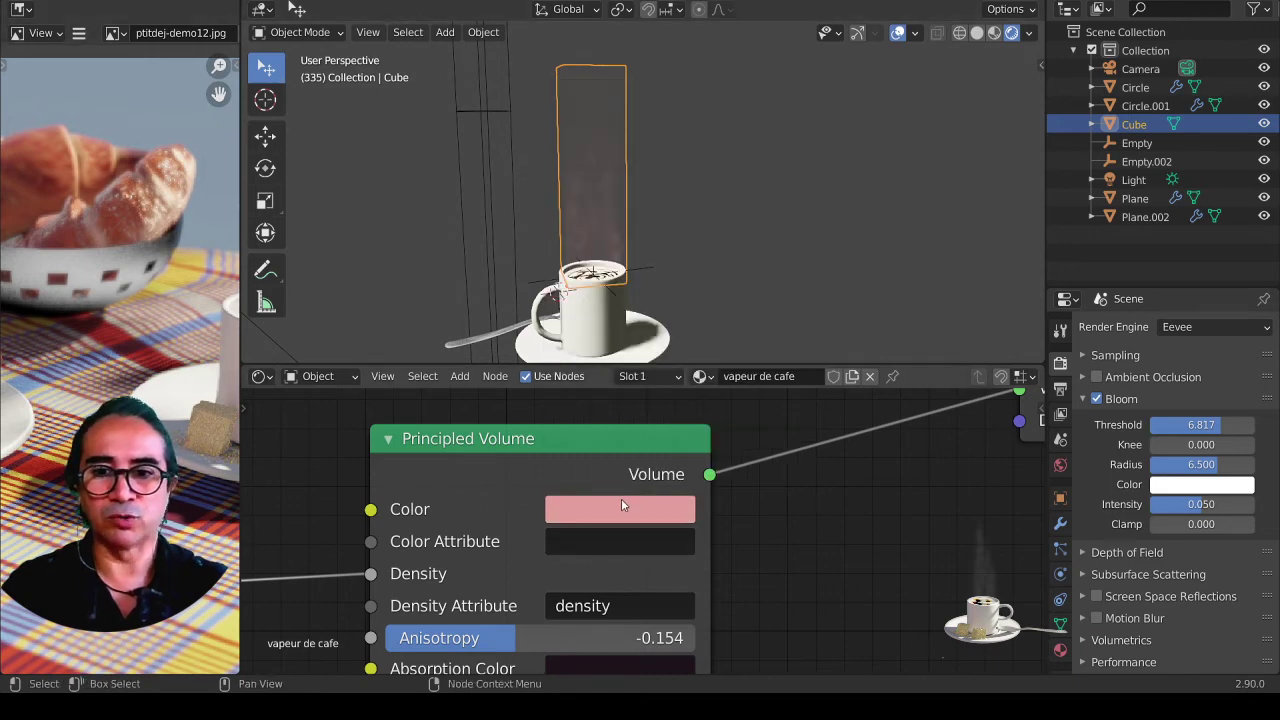
{"action": "left_click", "coordinate": [619, 507]}
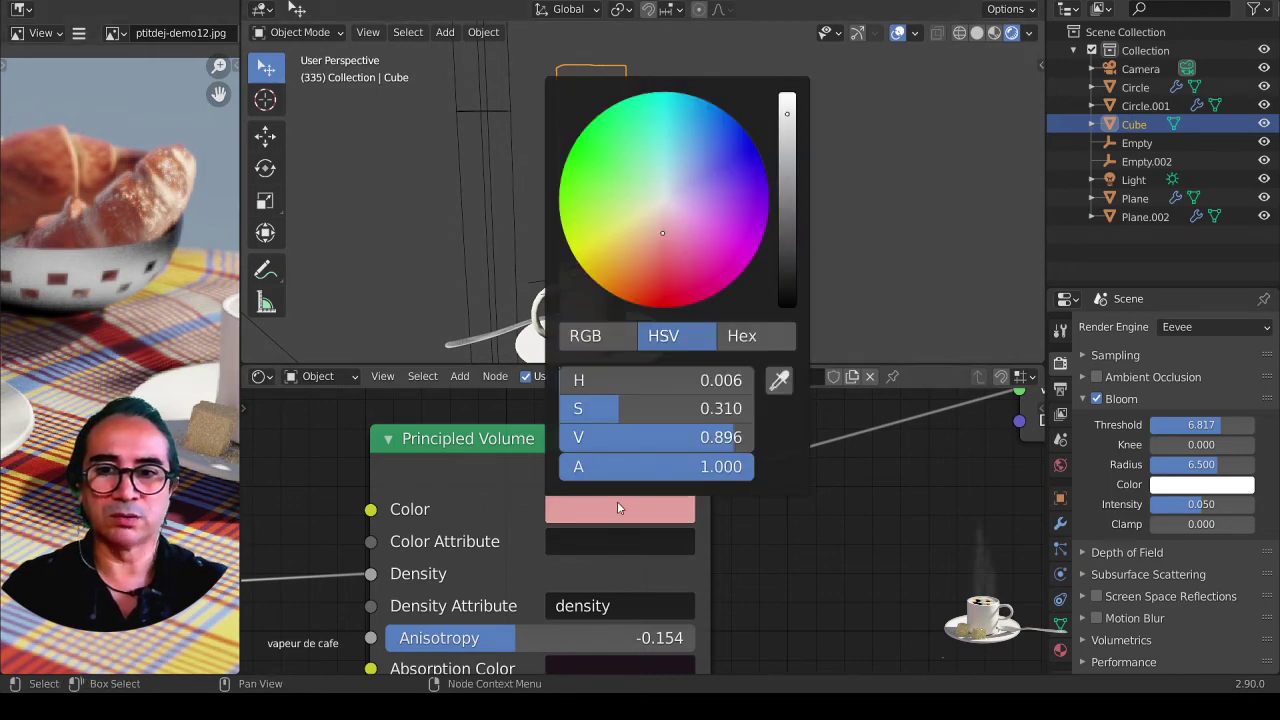
{"action": "left_click", "coordinate": [652, 217]}
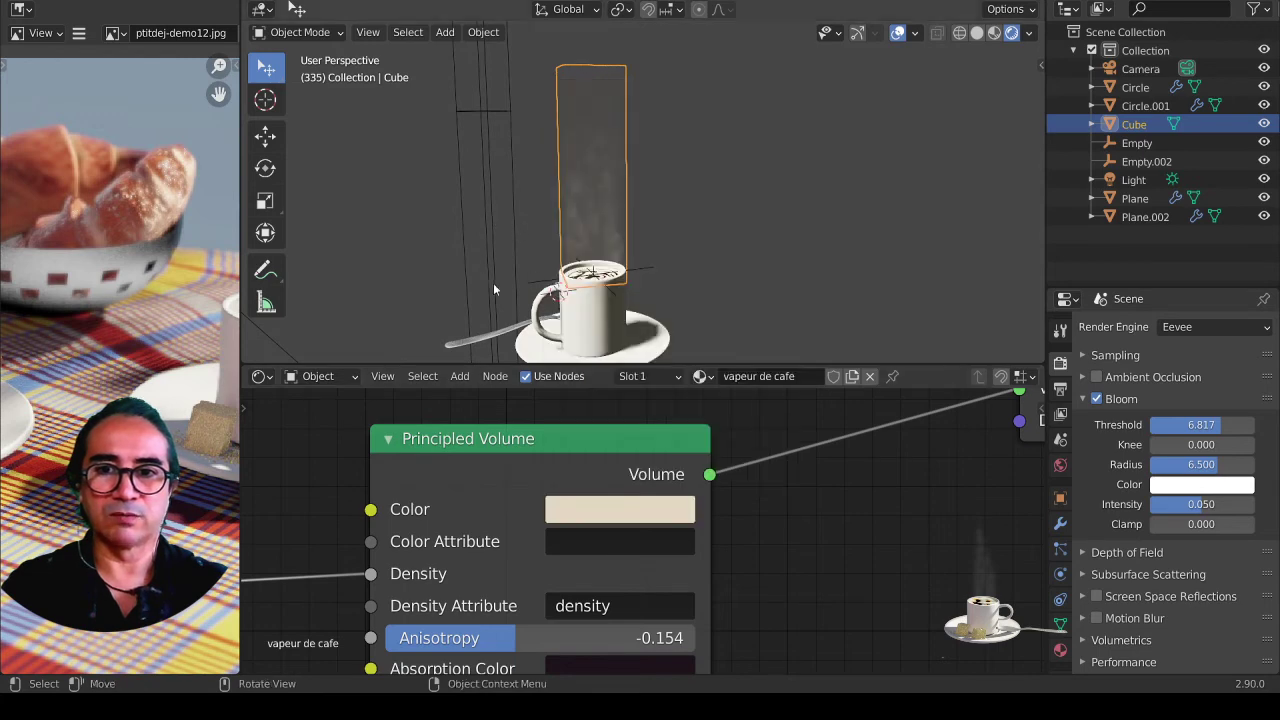
{"action": "scroll", "coordinate": [555, 186], "scroll_direction": "down", "scroll_amount": 2}
Step: Switch to camera view with overlays hidden and the 3D viewport maximized
{"action": "key", "text": "KP_0"}
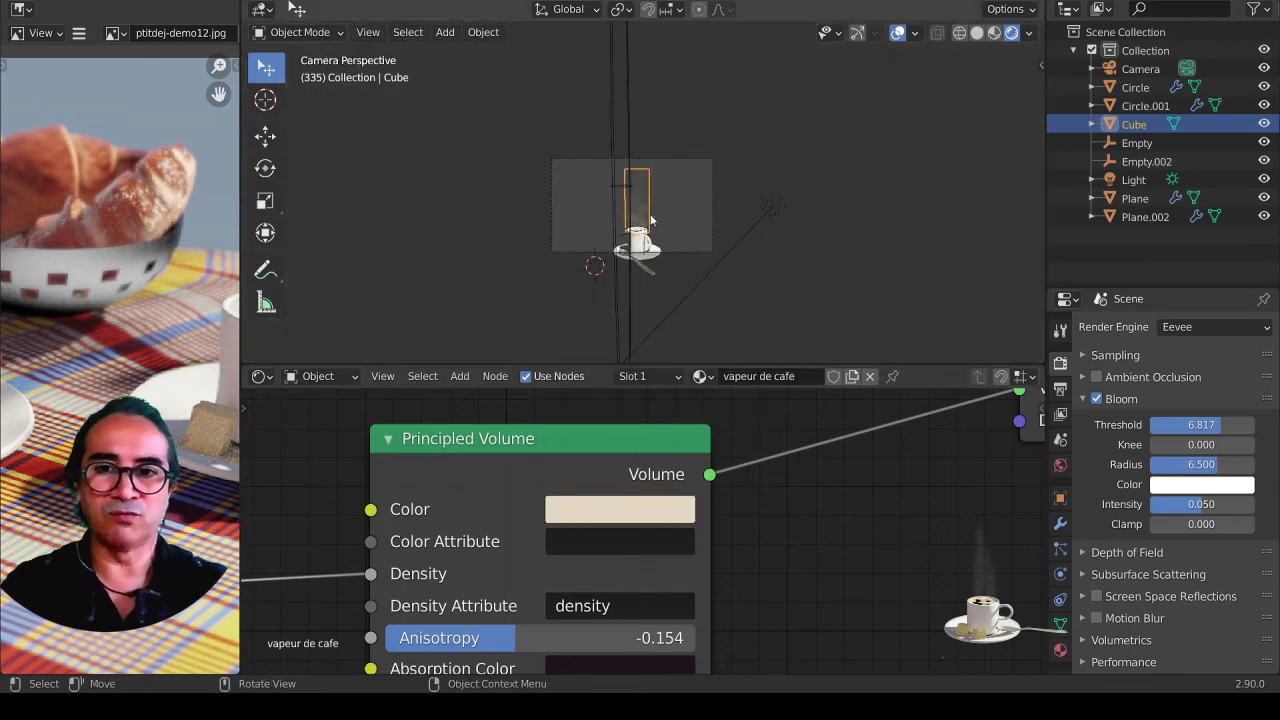
{"action": "left_click", "coordinate": [897, 33]}
{"action": "scroll", "coordinate": [755, 236], "scroll_direction": "up", "scroll_amount": 3}
{"action": "scroll", "coordinate": [716, 301], "scroll_direction": "up", "scroll_amount": 2}
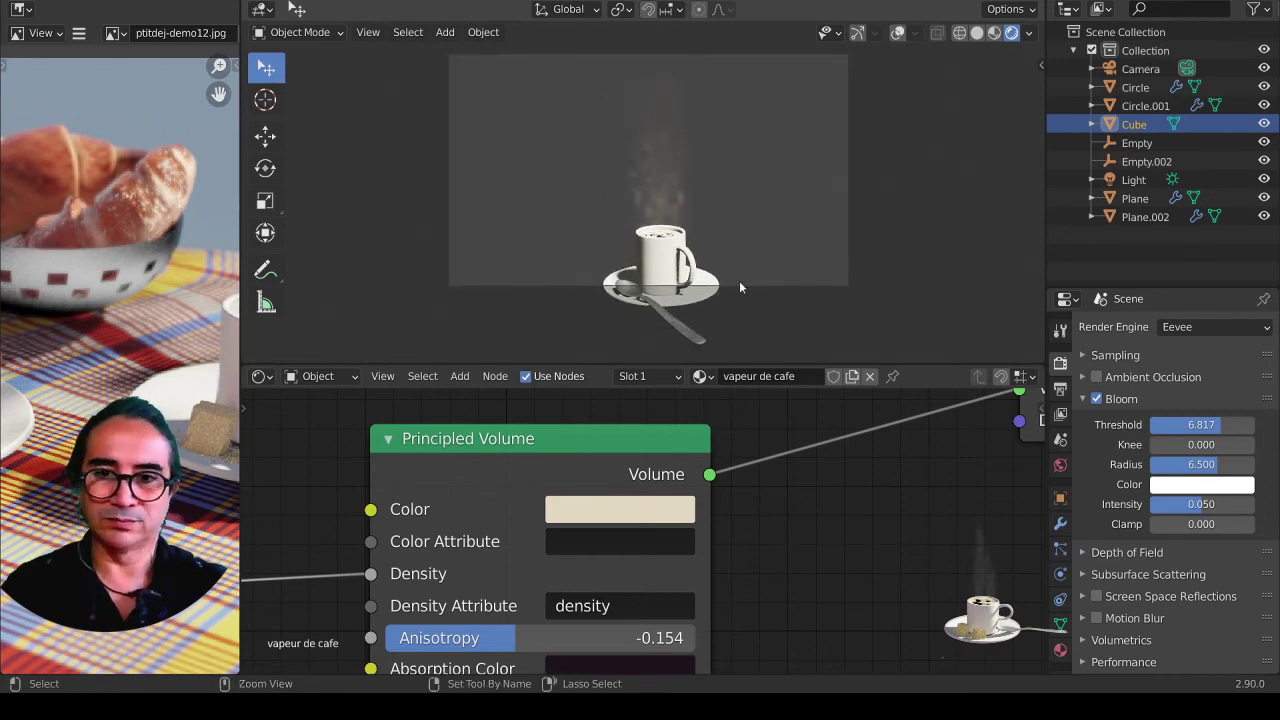
{"action": "key", "text": "ctrl+space"}
{"action": "scroll", "coordinate": [664, 492], "scroll_direction": "up", "scroll_amount": 2}
{"action": "scroll", "coordinate": [664, 492], "scroll_direction": "up", "scroll_amount": 1}
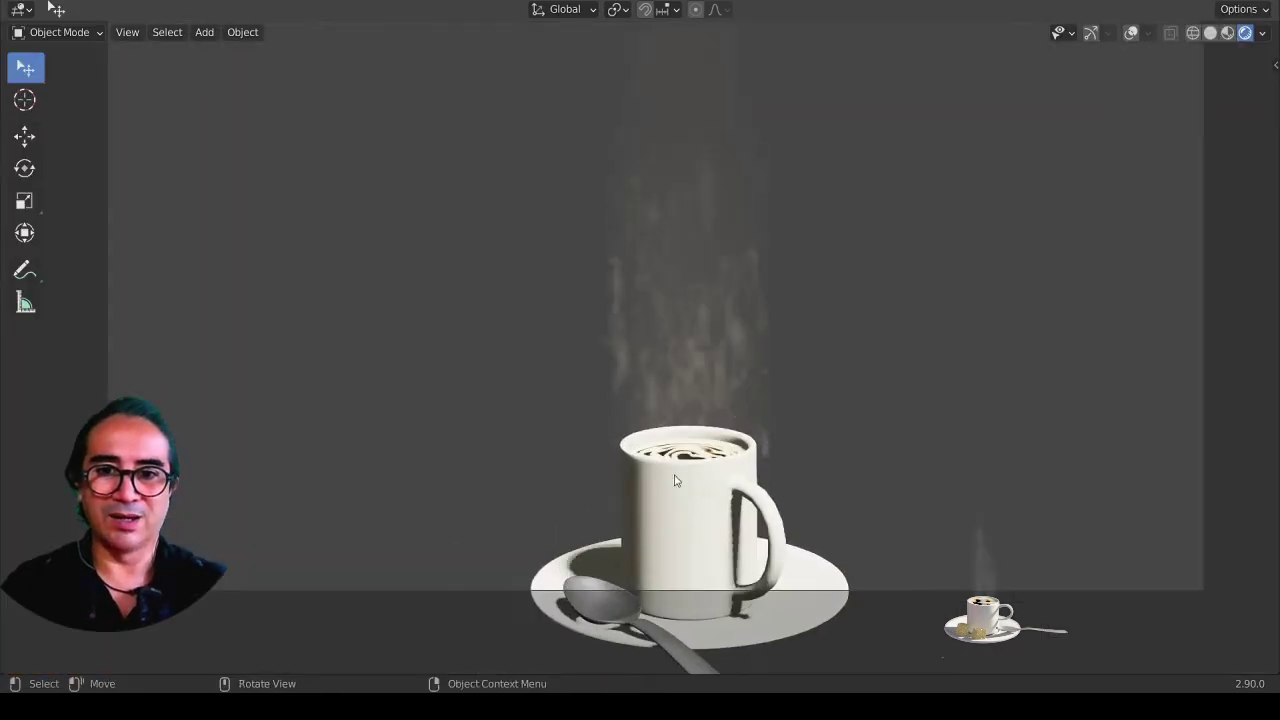
Step: Scale the steam cube down to about 0.907, then stretch it taller
{"action": "key", "text": "s"}
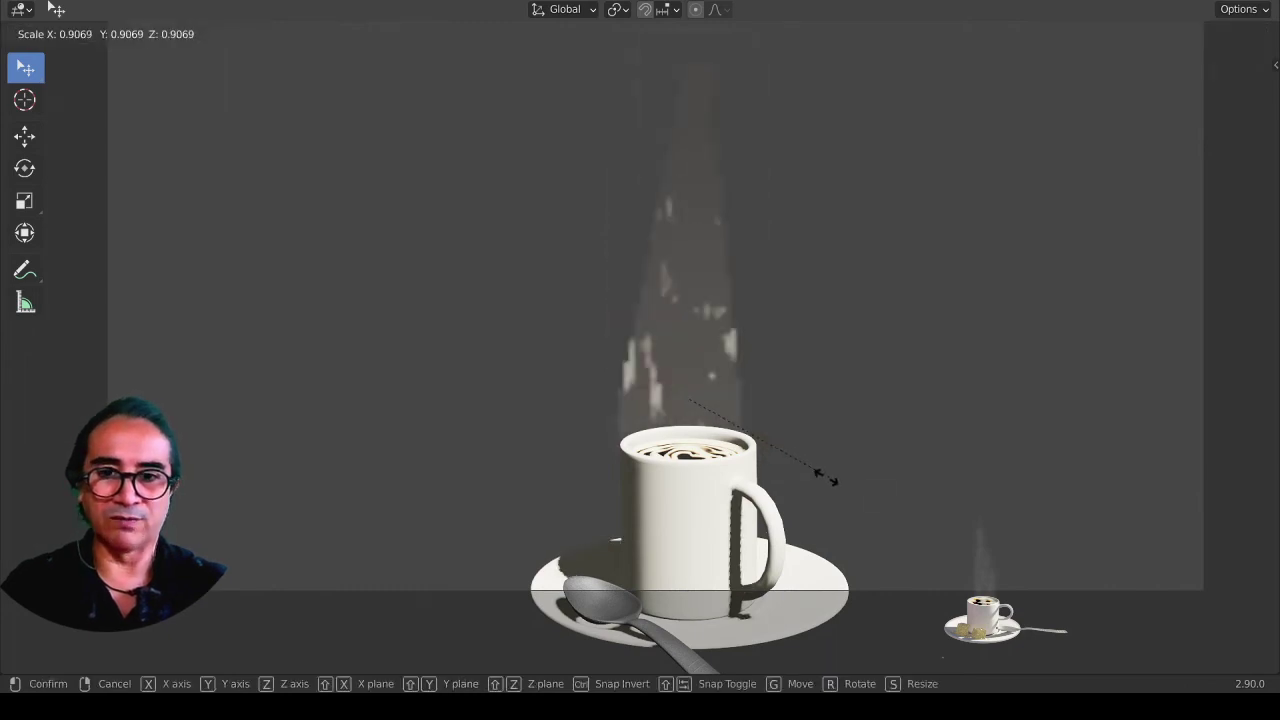
{"action": "left_click", "coordinate": [784, 454]}
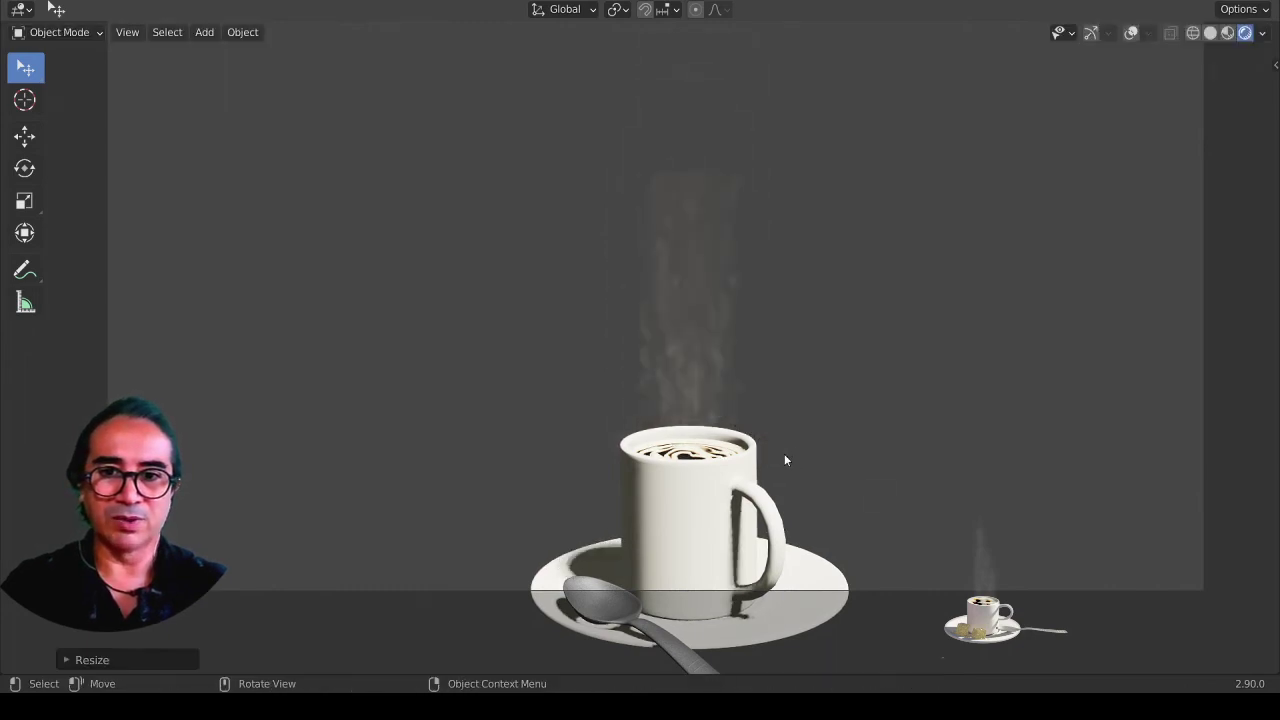
{"action": "key", "text": "s"}
{"action": "left_click", "coordinate": [762, 275]}
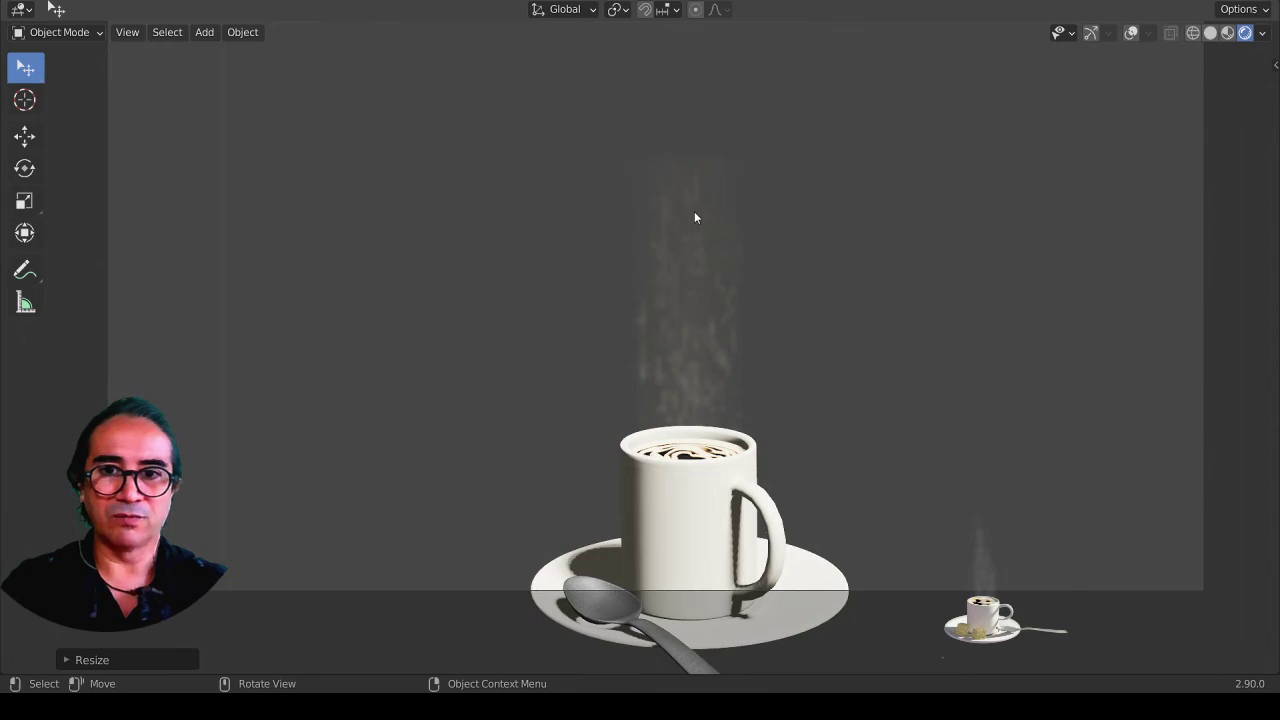
{"action": "key", "text": "ctrl+space"}
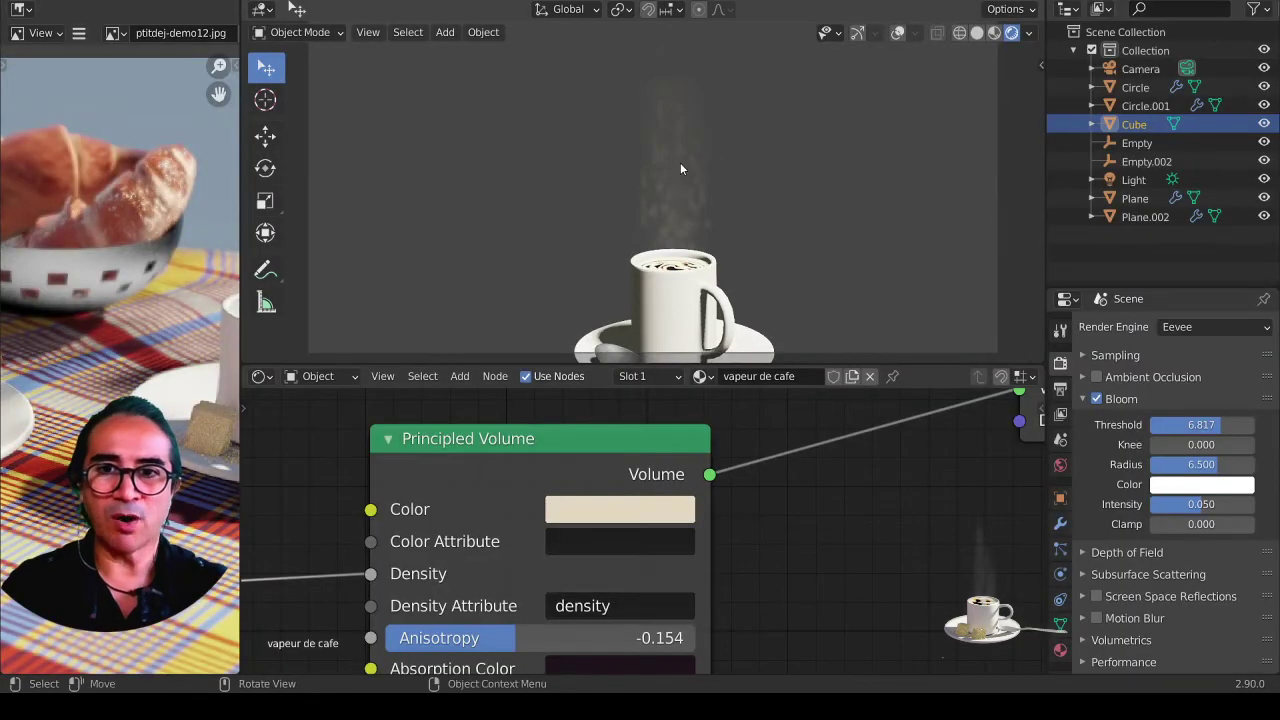
Step: Return to camera view and show the viewport overlays again
{"action": "key", "text": "KP_0"}
{"action": "scroll", "coordinate": [504, 602], "scroll_direction": "down", "scroll_amount": 2}
{"action": "scroll", "coordinate": [515, 570], "scroll_direction": "down", "scroll_amount": 1}
{"action": "scroll", "coordinate": [525, 537], "scroll_direction": "down", "scroll_amount": 2}
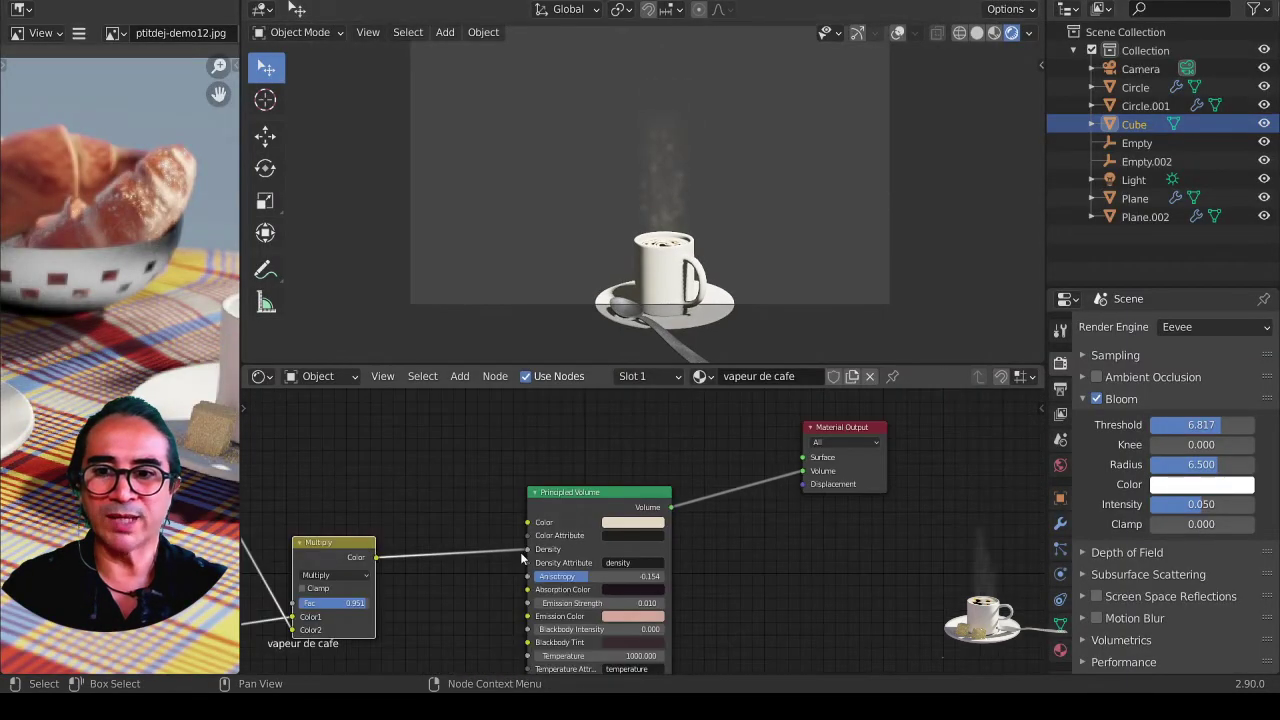
{"action": "scroll", "coordinate": [520, 552], "scroll_direction": "down", "scroll_amount": 2}
{"action": "left_click", "coordinate": [899, 33]}
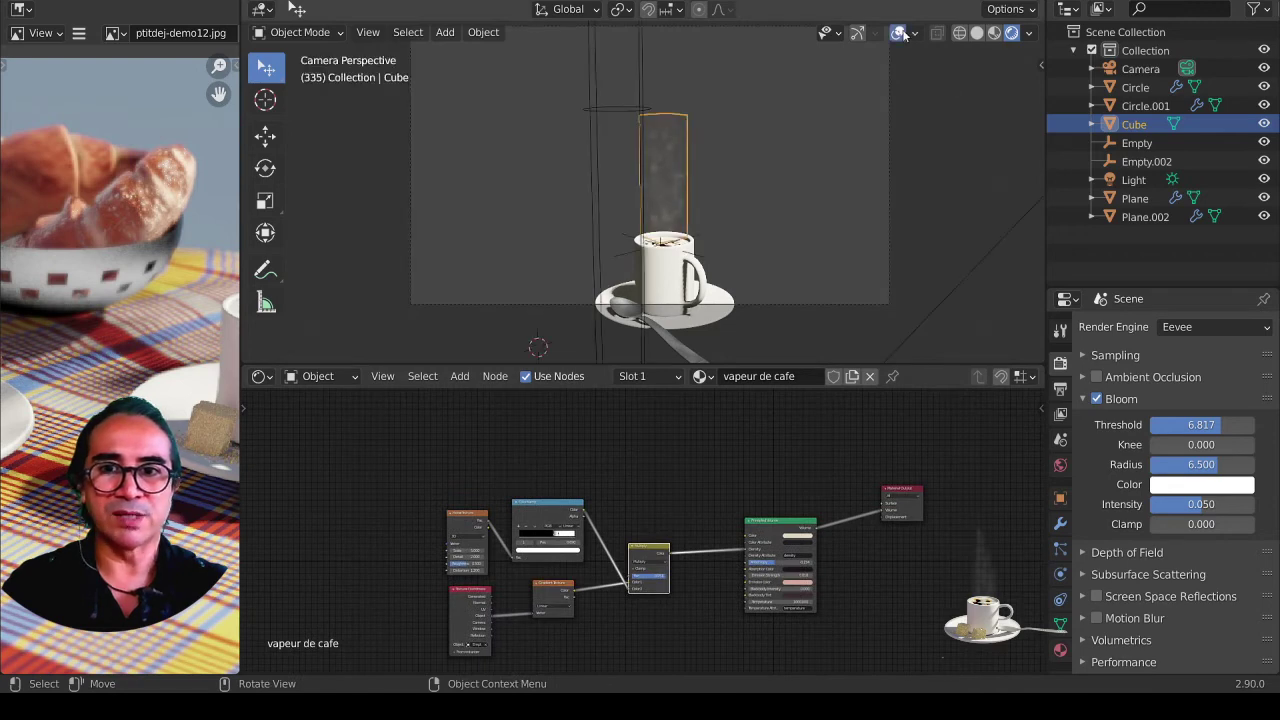
Step: Raise the steam Cube's vertices about 0.5066 m along Z in Edit Mode
{"action": "left_click", "coordinate": [640, 110]}
{"action": "left_click", "coordinate": [680, 126]}
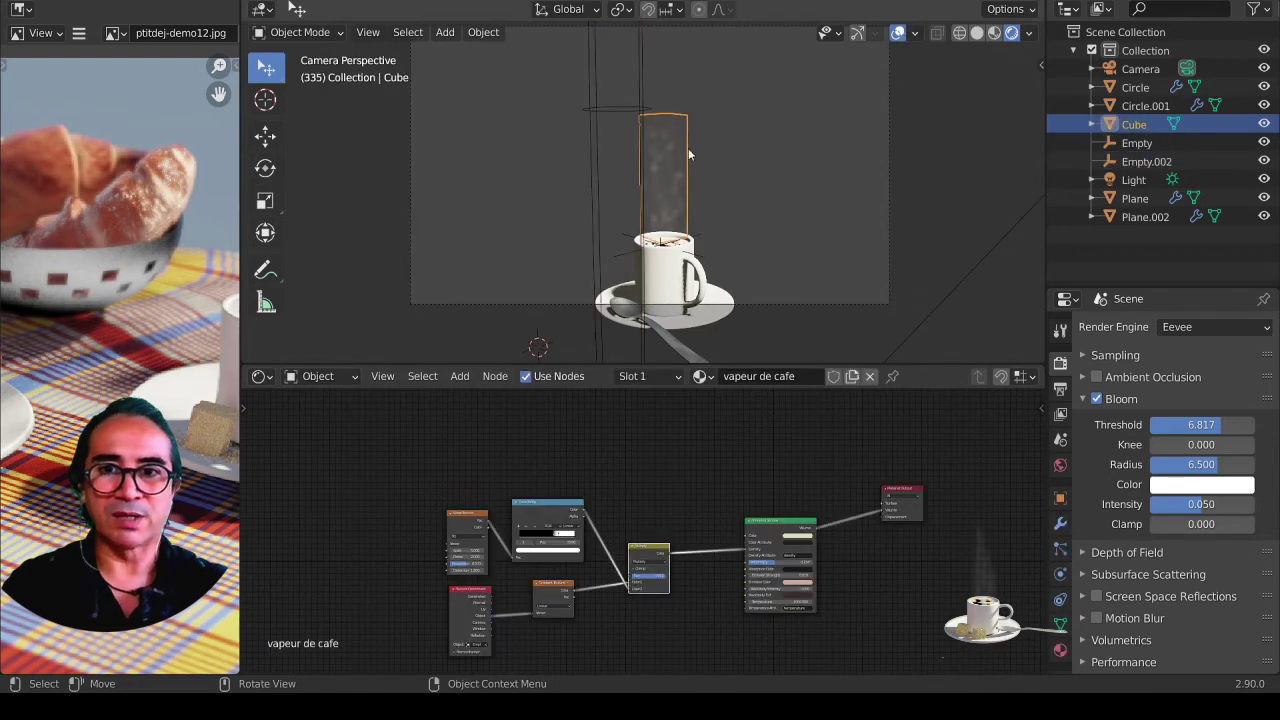
{"action": "key", "text": "Tab"}
{"action": "key", "text": "g"}
{"action": "key", "text": "z"}
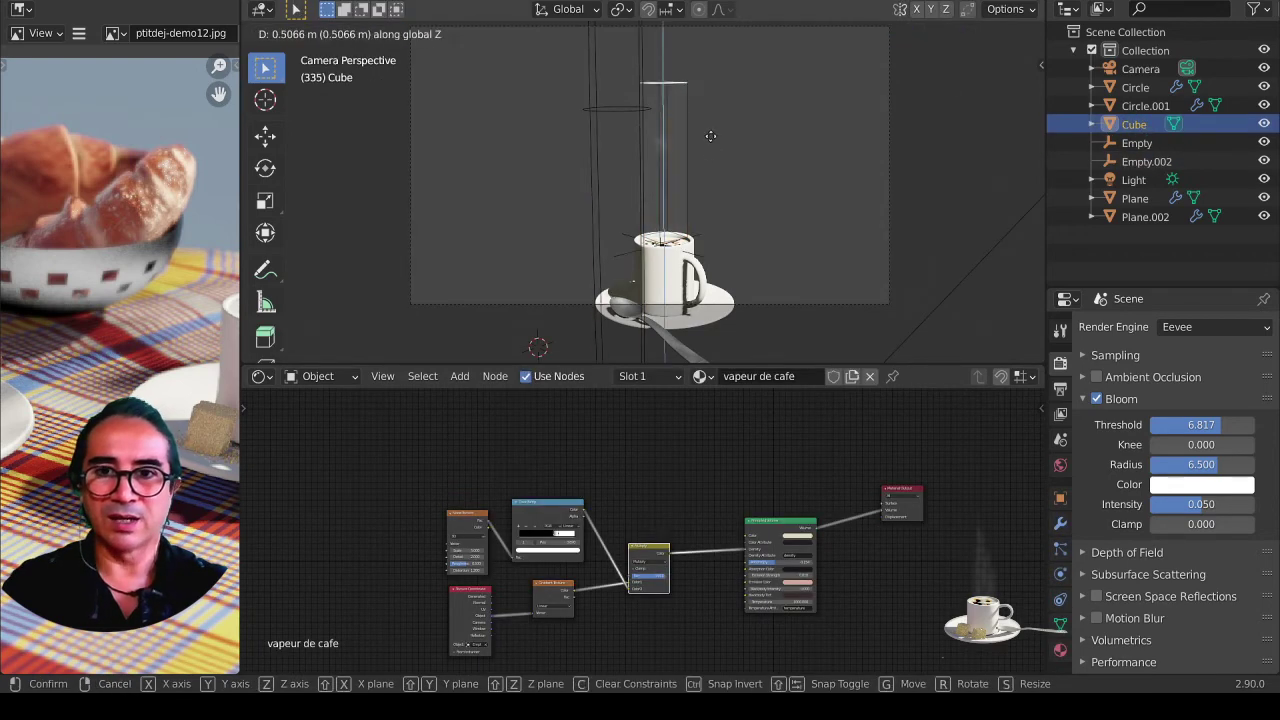
{"action": "left_click", "coordinate": [705, 116]}
{"action": "key", "text": "Tab"}
Step: Lower the Empty.002 ring along Z toward the mug
{"action": "left_click", "coordinate": [609, 107]}
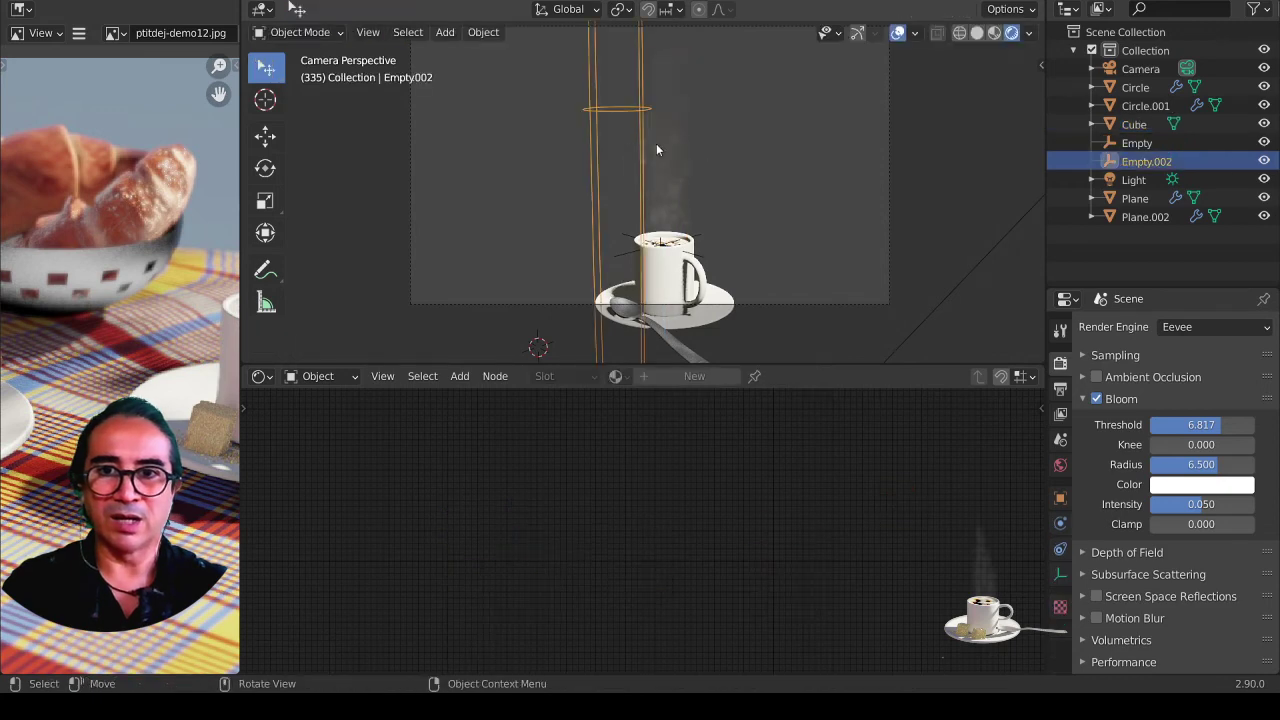
{"action": "key", "text": "g"}
{"action": "key", "text": "z"}
{"action": "left_click", "coordinate": [712, 164]}
Step: Check the steam Cube's material, deselect it and hide the overlays
{"action": "scroll", "coordinate": [688, 244], "scroll_direction": "up", "scroll_amount": 2}
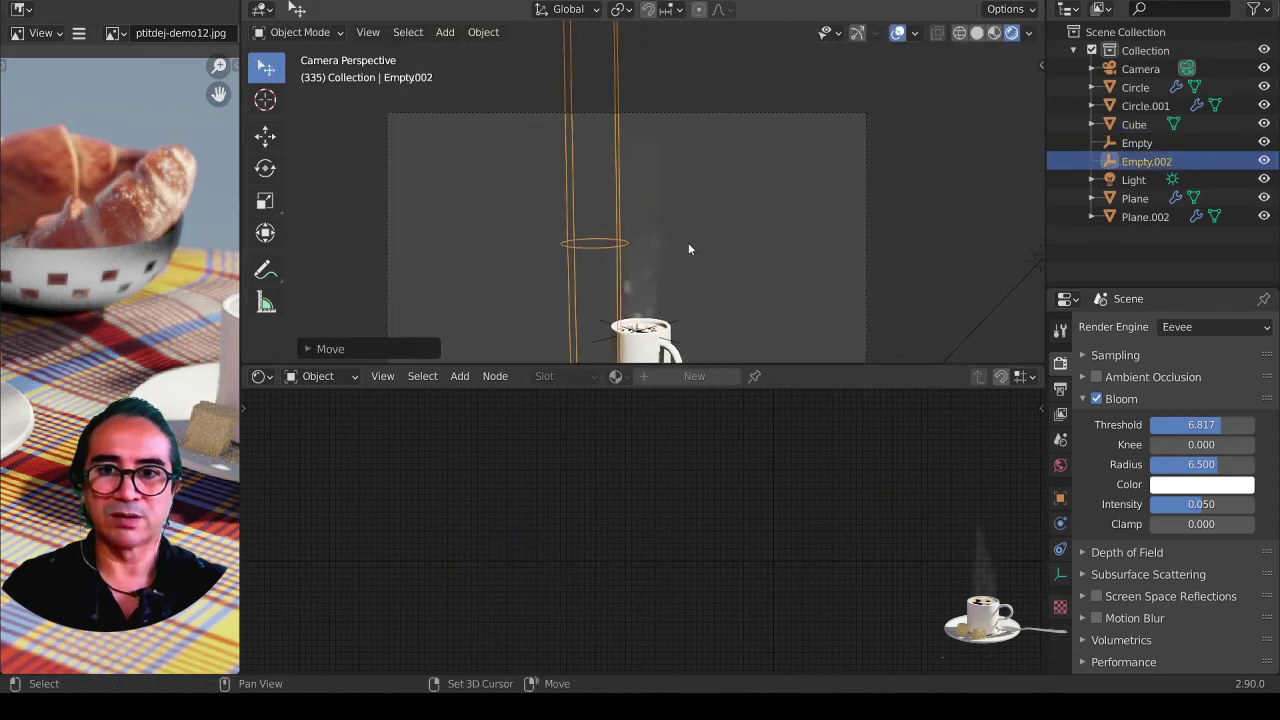
{"action": "scroll", "coordinate": [688, 244], "scroll_direction": "up", "scroll_amount": 3}
{"action": "left_click", "coordinate": [670, 260]}
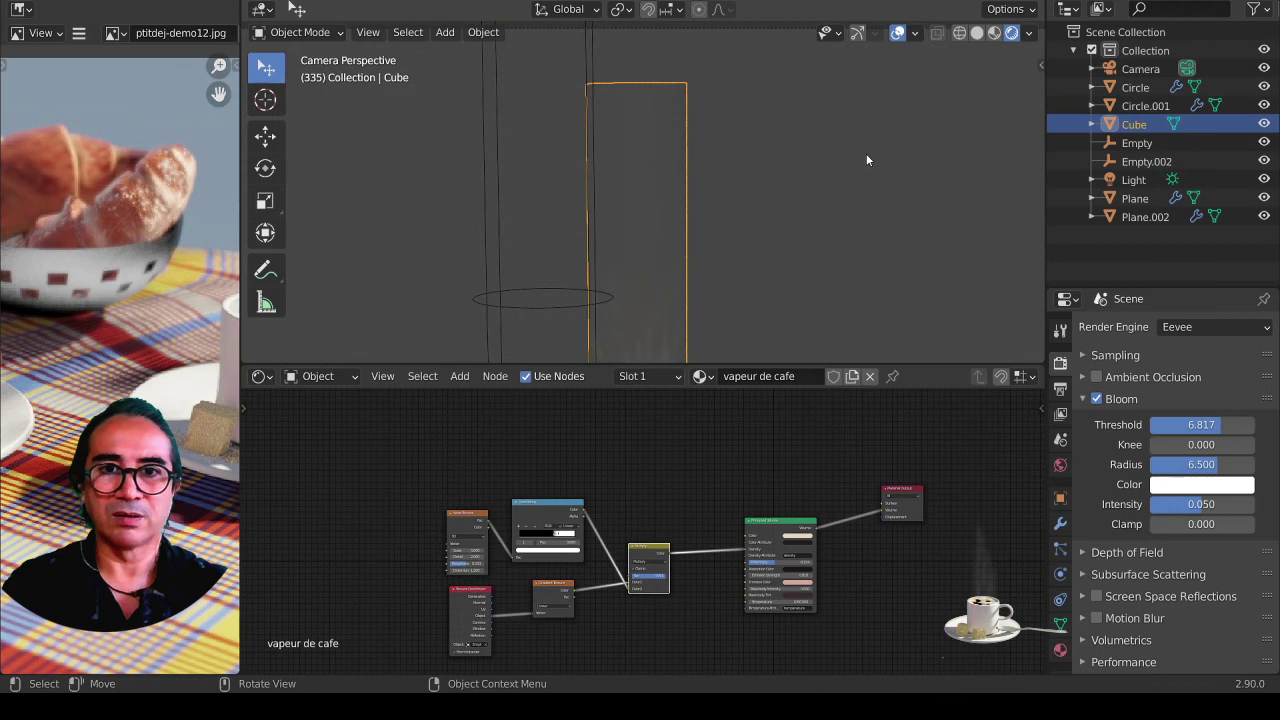
{"action": "left_click", "coordinate": [867, 160]}
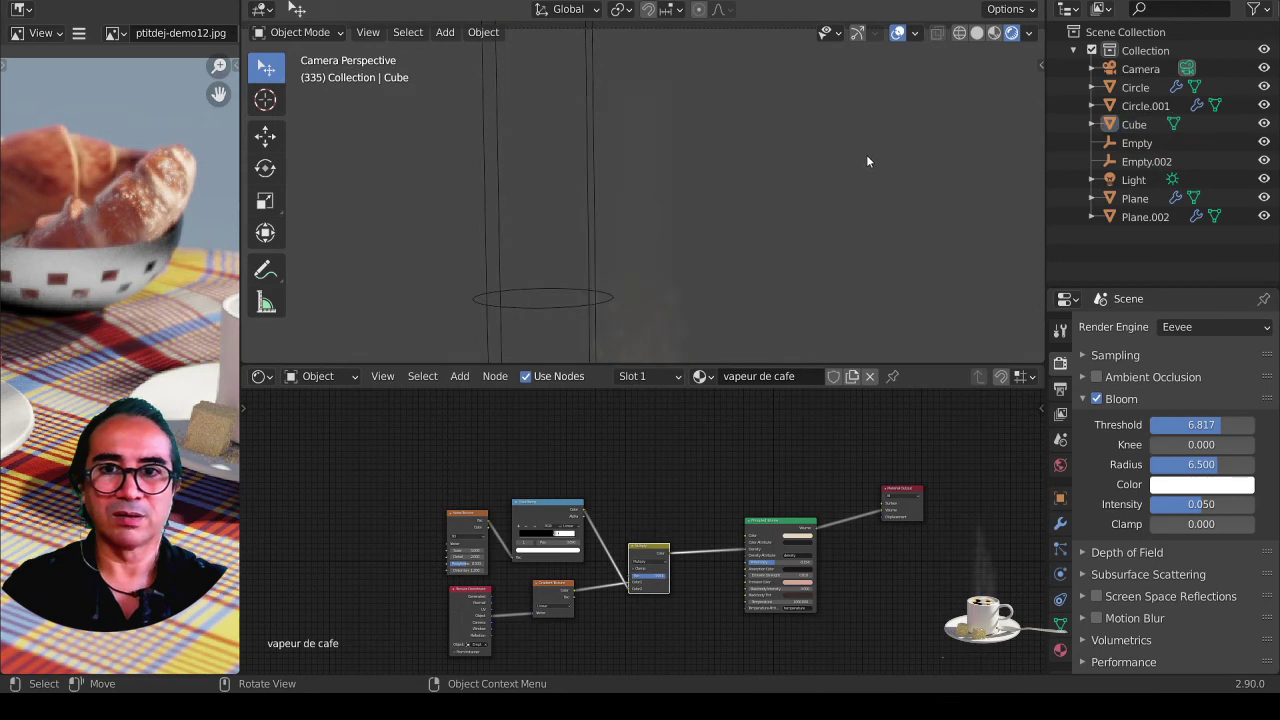
{"action": "left_click", "coordinate": [898, 33]}
Step: Slide the ColorRamp white stop to 0.557 (black at 0.457), then preview the camera view maximized
{"action": "scroll", "coordinate": [854, 189], "scroll_direction": "down", "scroll_amount": 4}
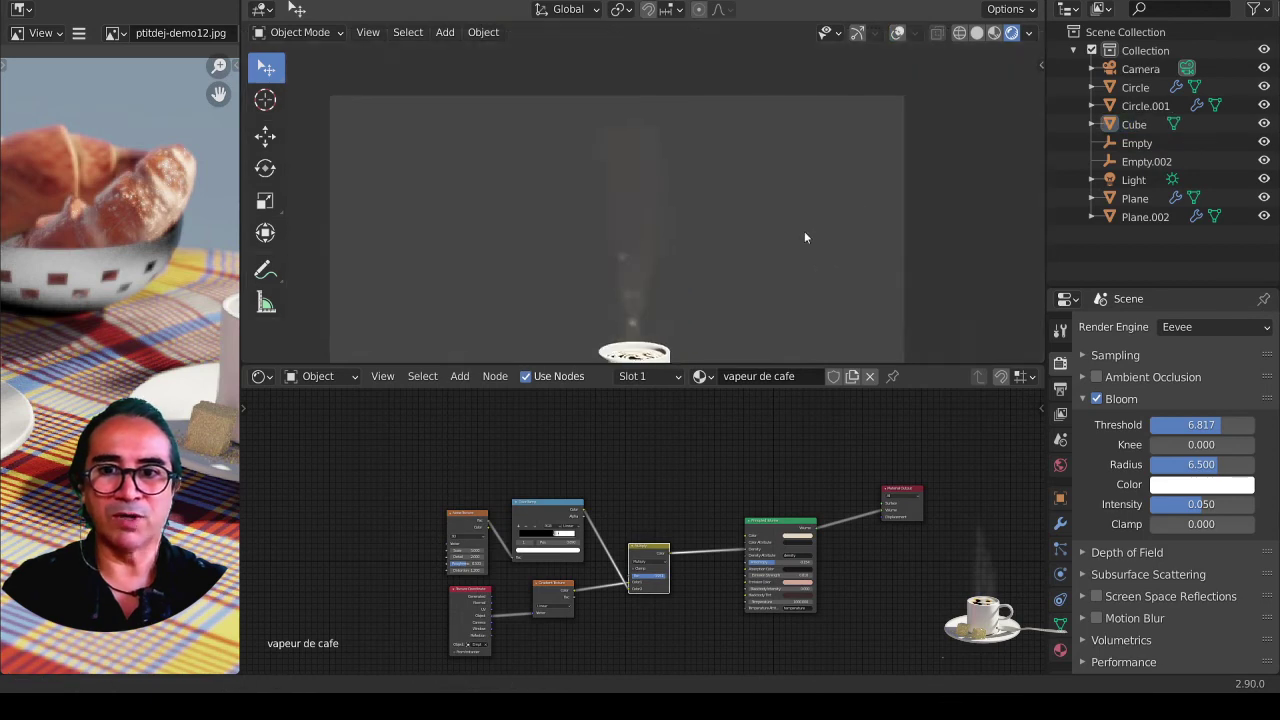
{"action": "scroll", "coordinate": [720, 240], "scroll_direction": "up", "scroll_amount": 2}
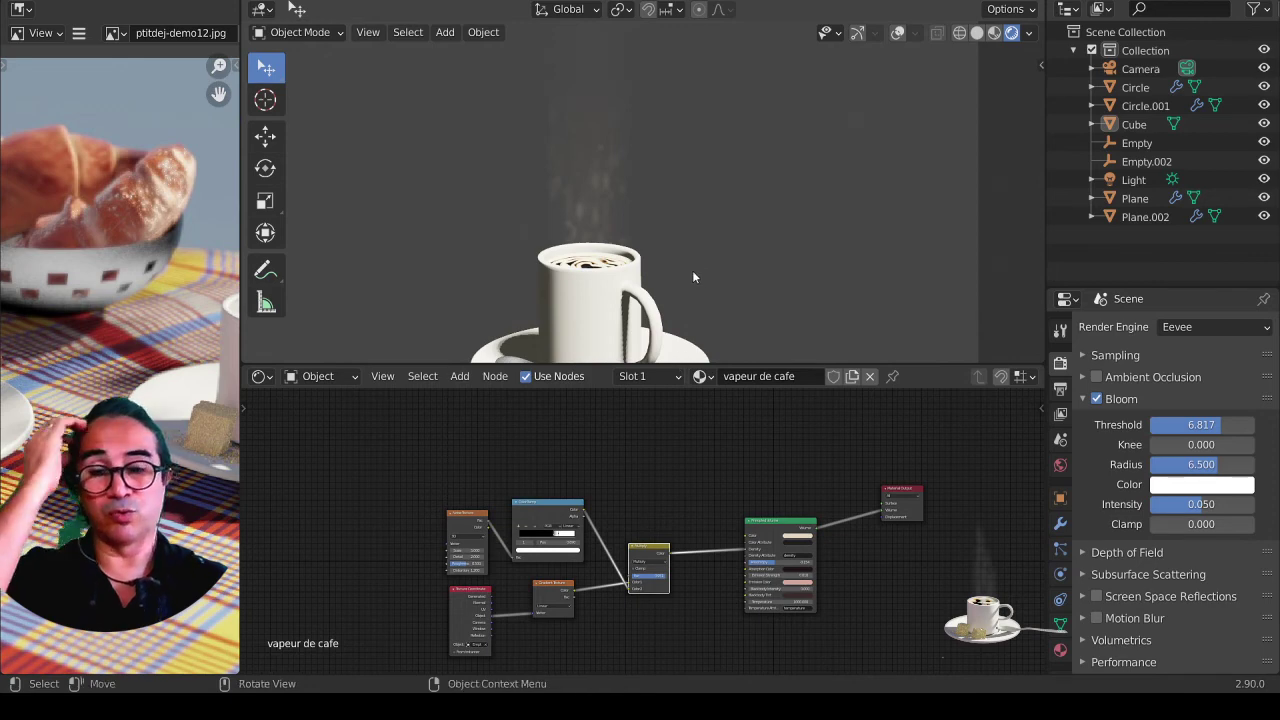
{"action": "scroll", "coordinate": [491, 548], "scroll_direction": "up", "scroll_amount": 1}
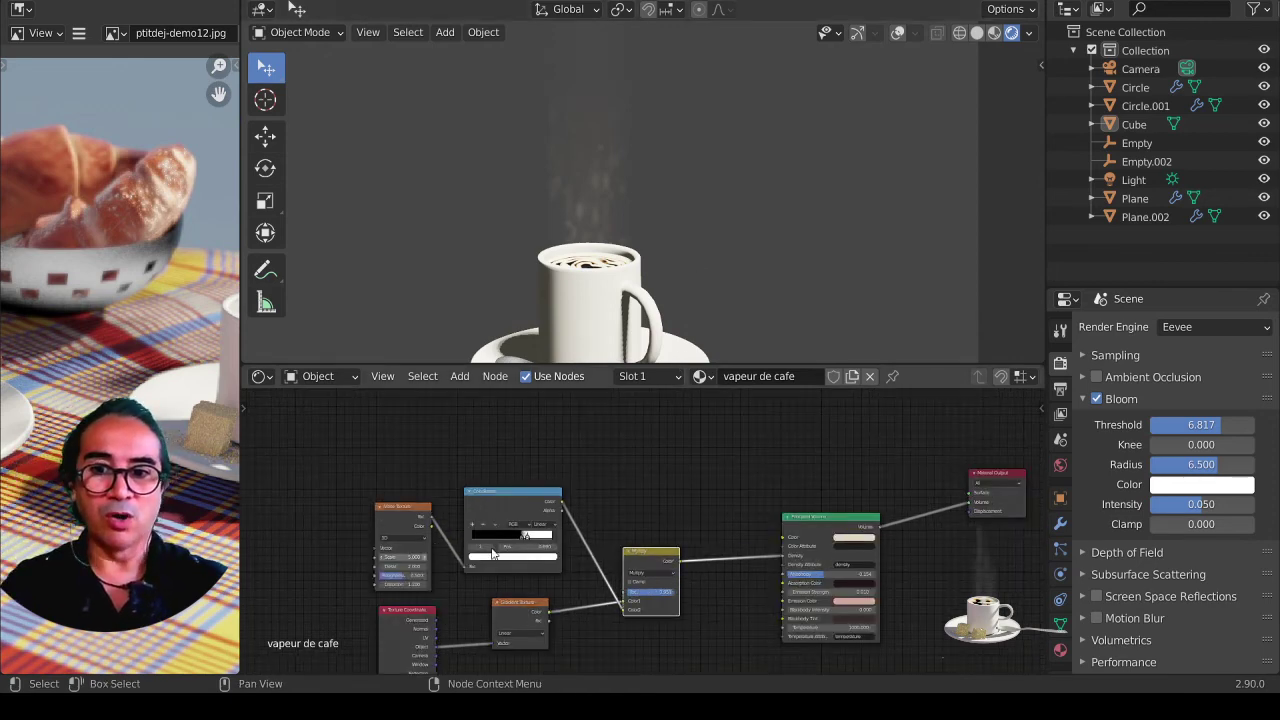
{"action": "scroll", "coordinate": [520, 540], "scroll_direction": "up", "scroll_amount": 2}
{"action": "scroll", "coordinate": [640, 519], "scroll_direction": "up", "scroll_amount": 1}
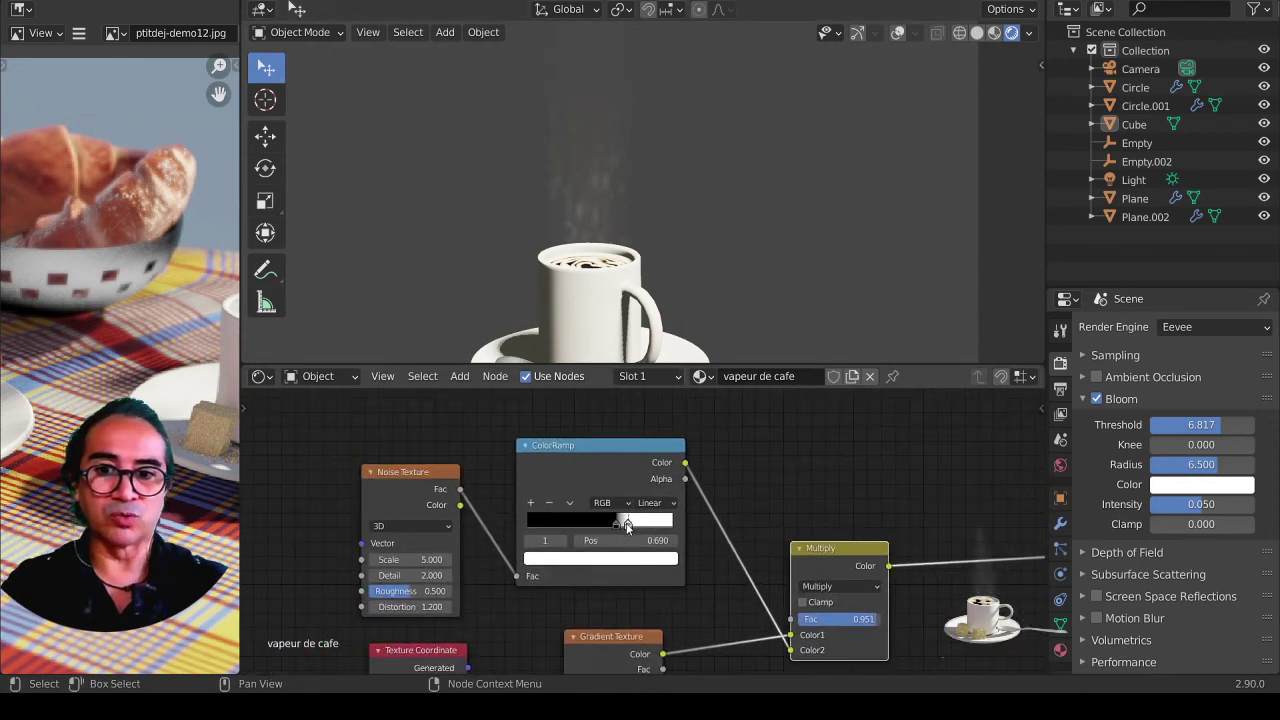
{"action": "mouse_move", "coordinate": [627, 527]}
{"action": "left_mouse_down"}
{"action": "mouse_move", "coordinate": [645, 527]}
{"action": "mouse_move", "coordinate": [594, 524]}
{"action": "mouse_move", "coordinate": [607, 526]}
{"action": "left_mouse_up"}
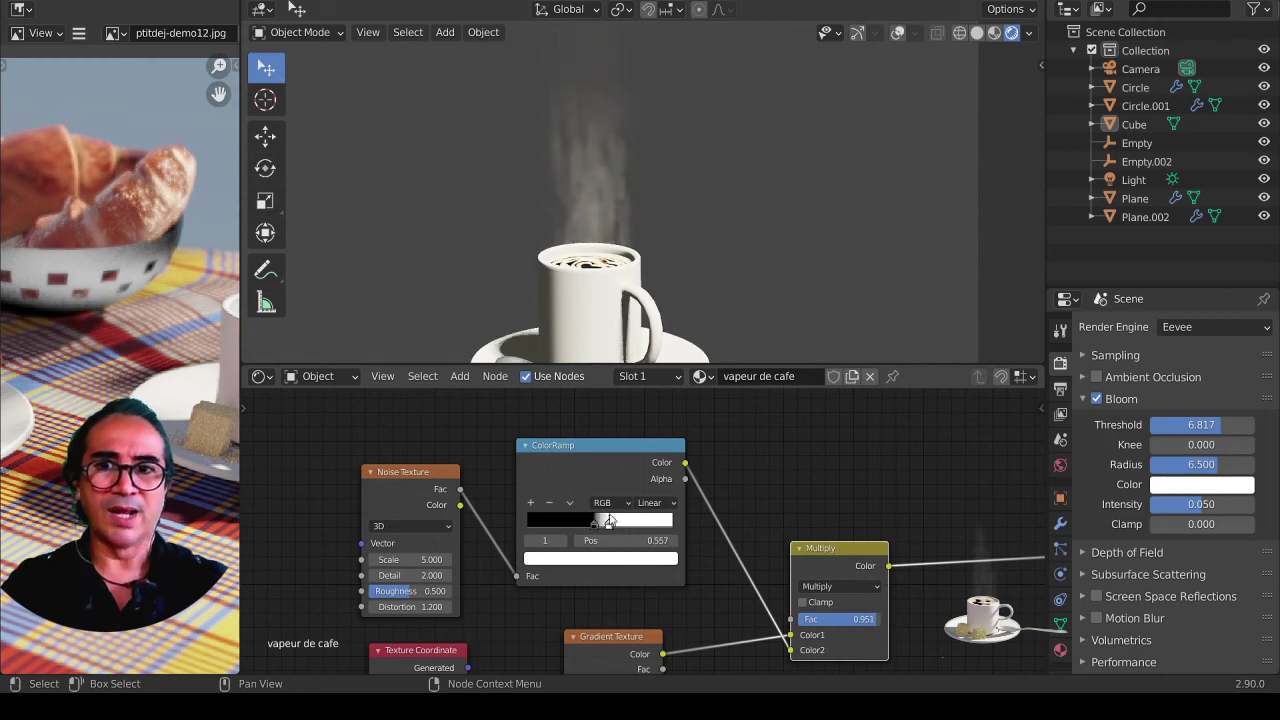
{"action": "key", "text": "KP_0"}
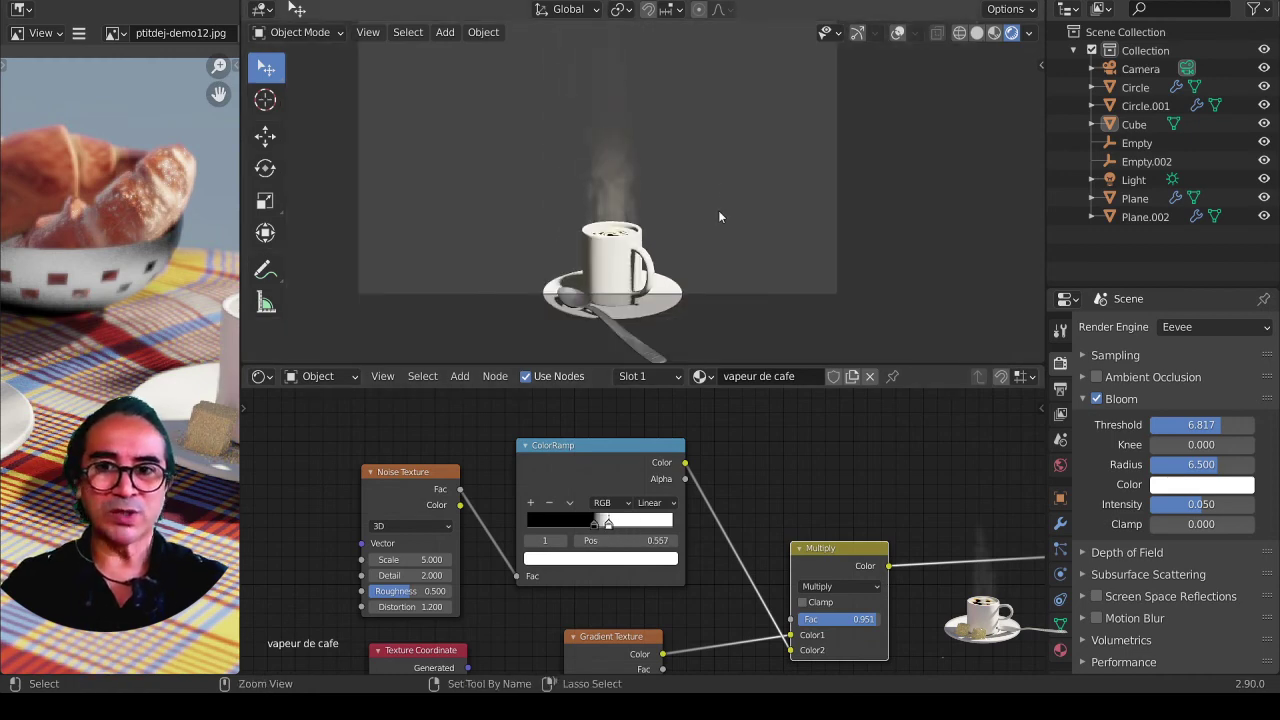
{"action": "key", "text": "ctrl+space"}
Step: Orbit and zoom around the cup, from a top-down view to a lower angle
{"action": "scroll", "coordinate": [578, 450], "scroll_direction": "up", "scroll_amount": 2}
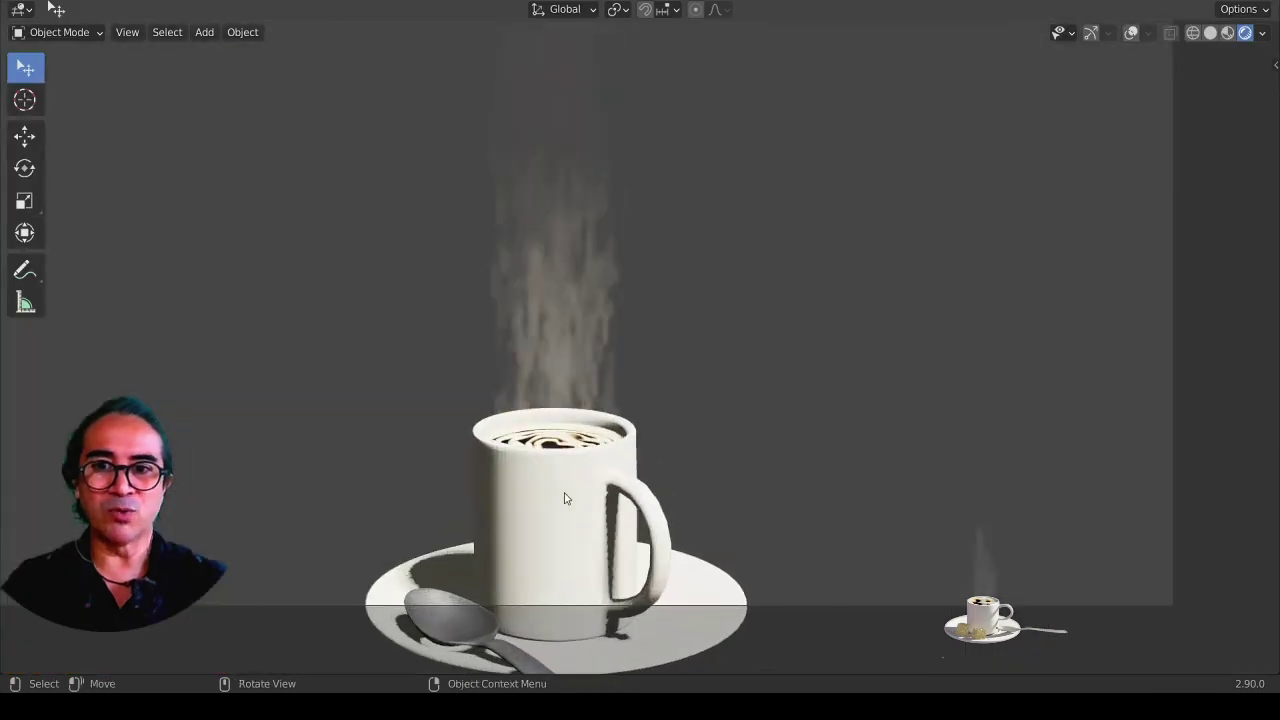
{"action": "middle_click_drag", "start_coordinate": [578, 450], "coordinate": [776, 463]}
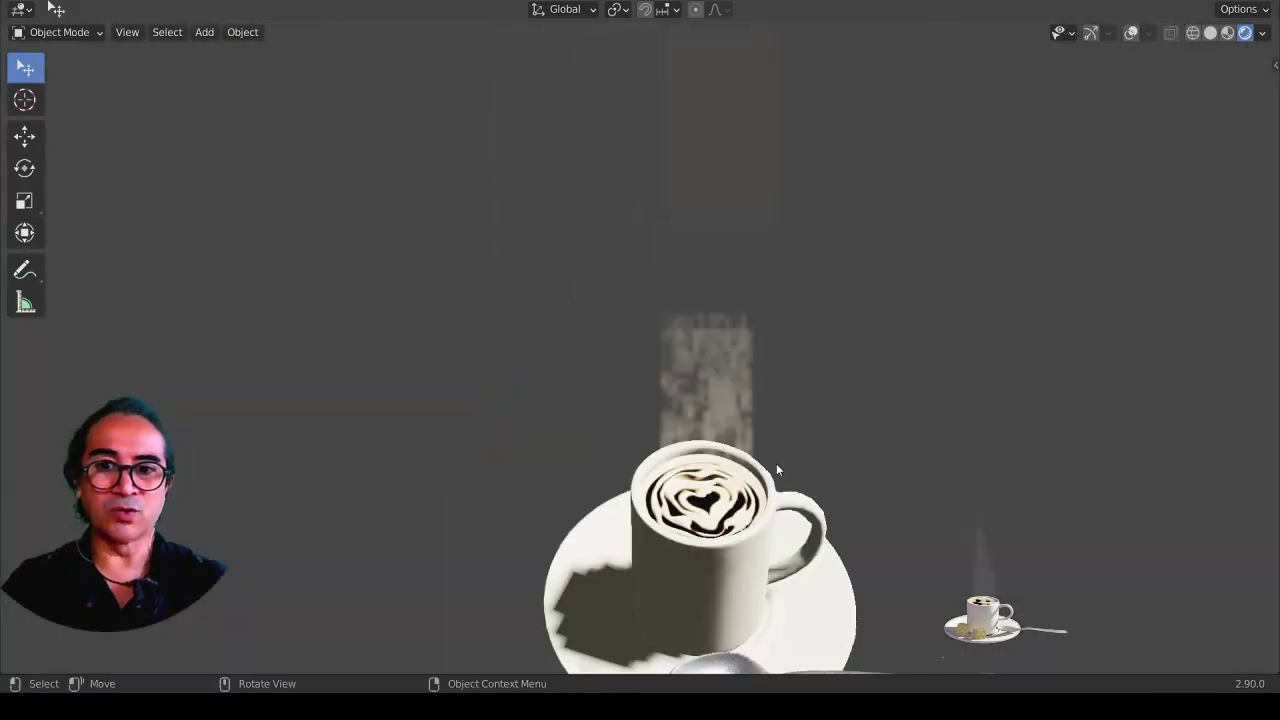
{"action": "scroll", "coordinate": [634, 357], "scroll_direction": "up", "scroll_amount": 2}
{"action": "scroll", "coordinate": [574, 433], "scroll_direction": "up", "scroll_amount": 1}
{"action": "middle_click_drag", "start_coordinate": [574, 433], "coordinate": [571, 405]}
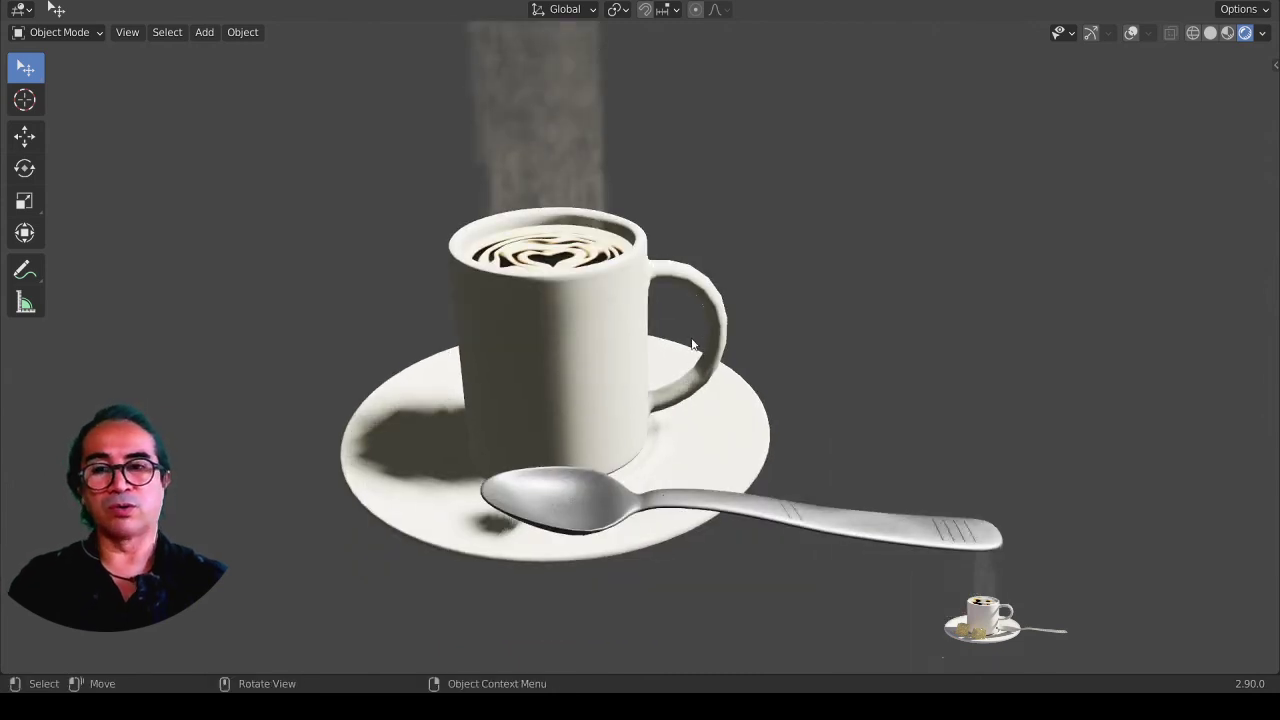
{"action": "scroll", "coordinate": [693, 345], "scroll_direction": "down", "scroll_amount": 2}
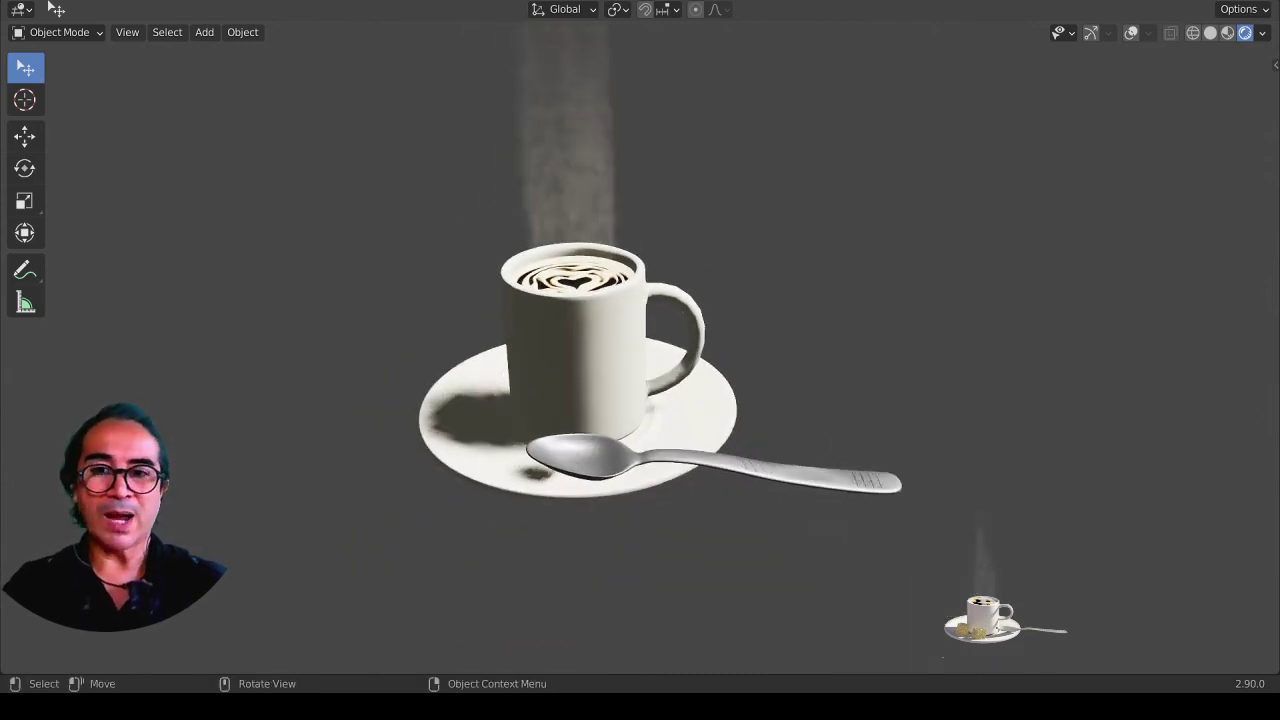
Step: Scale the steam volume up into a broader, taller column above the mug
{"action": "key", "text": "s"}
{"action": "left_click", "coordinate": [716, 363]}
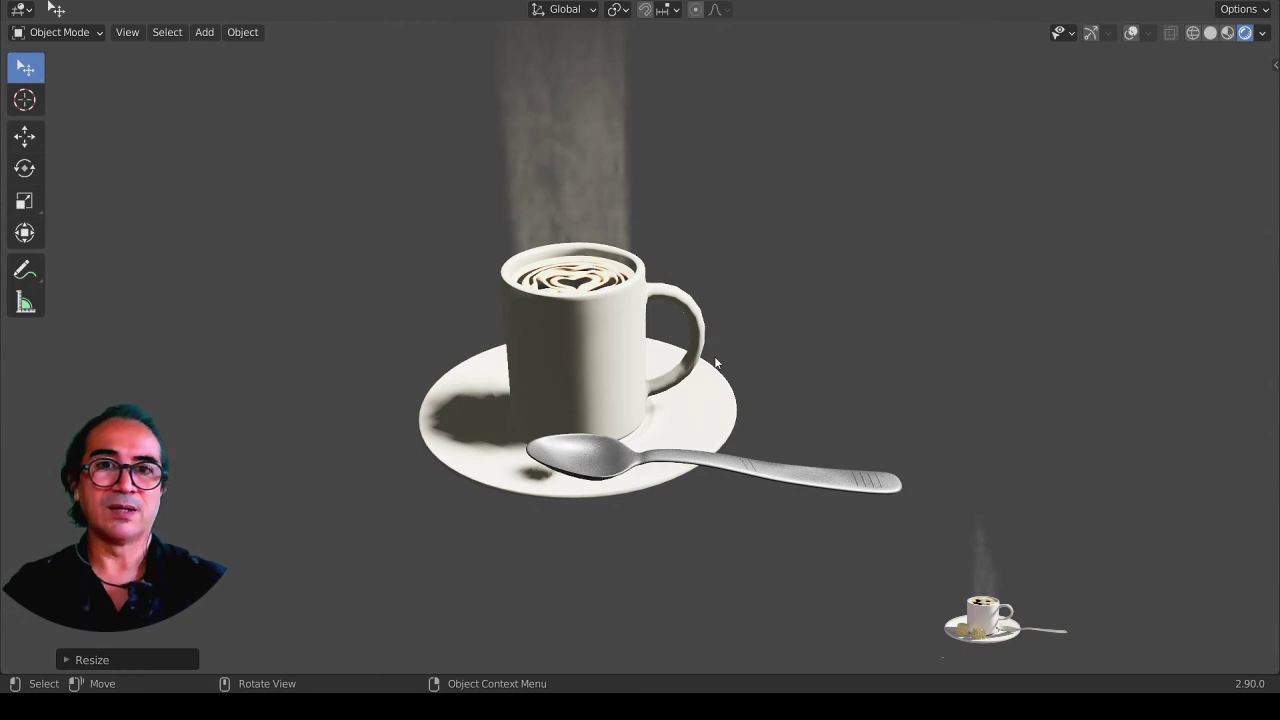
{"action": "scroll", "coordinate": [716, 363], "scroll_direction": "down", "scroll_amount": 2}
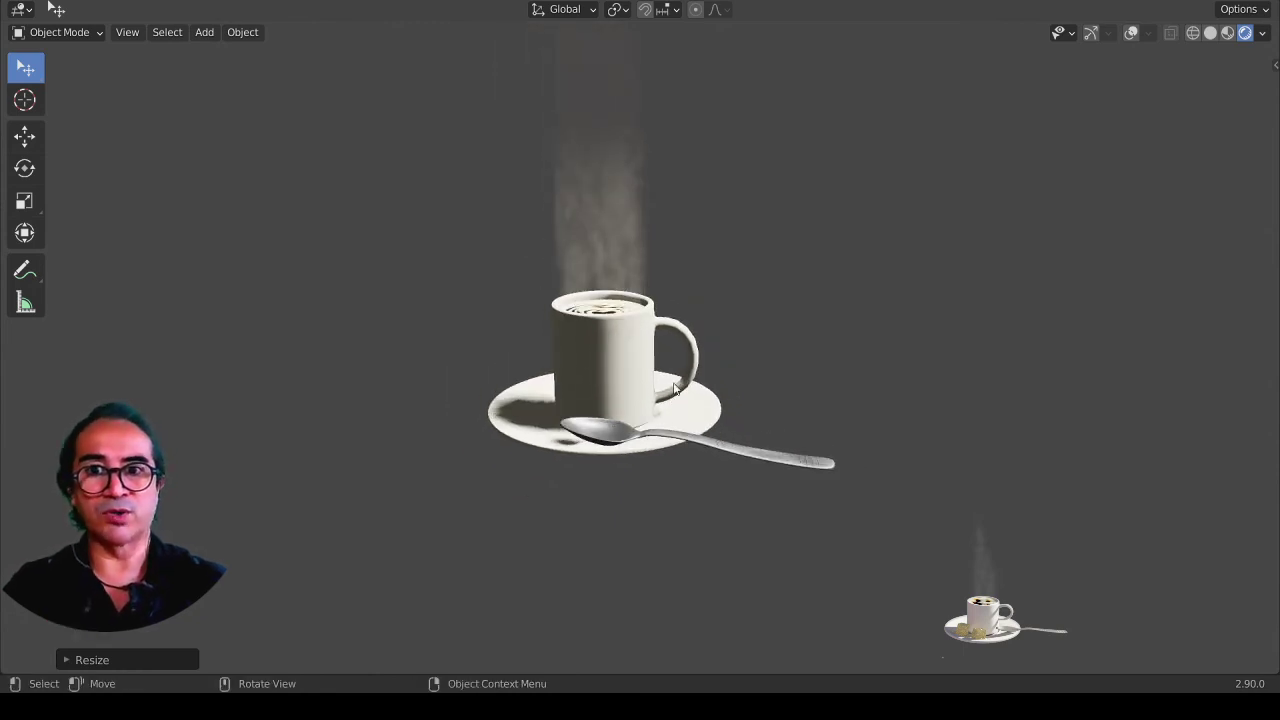
{"action": "key", "text": "ctrl"}
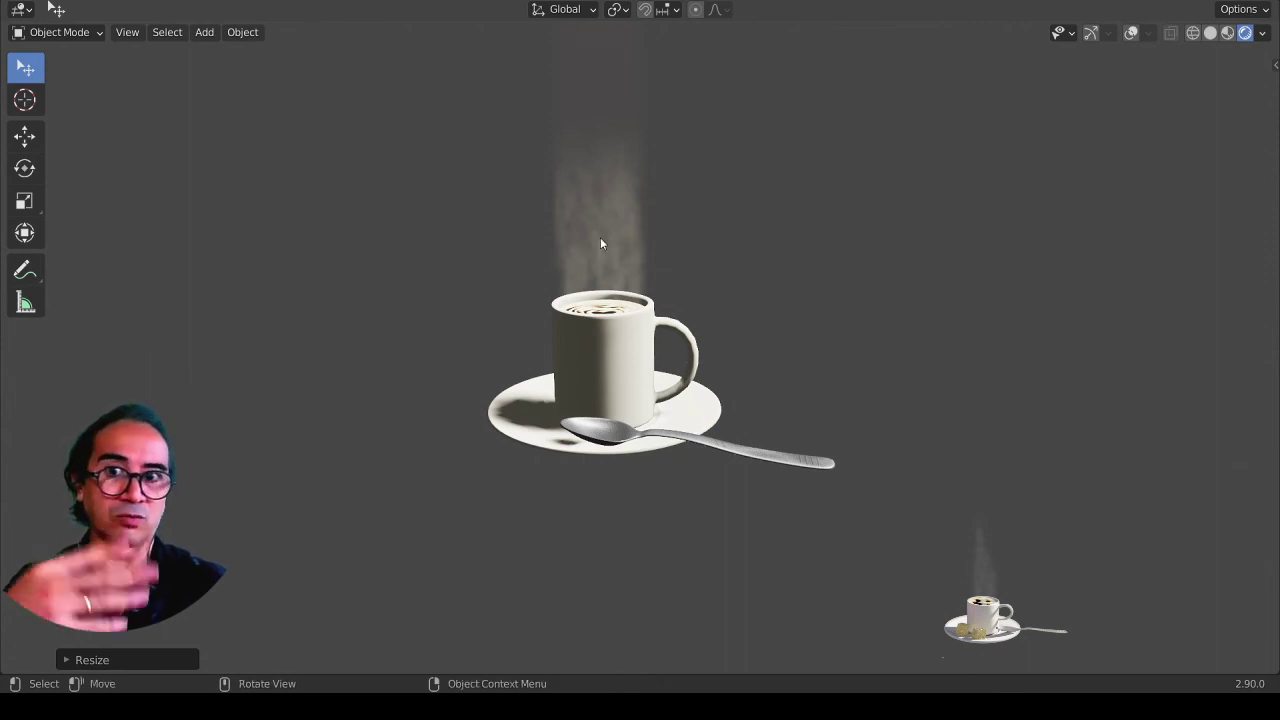
{"action": "key", "text": "ctrl+space"}
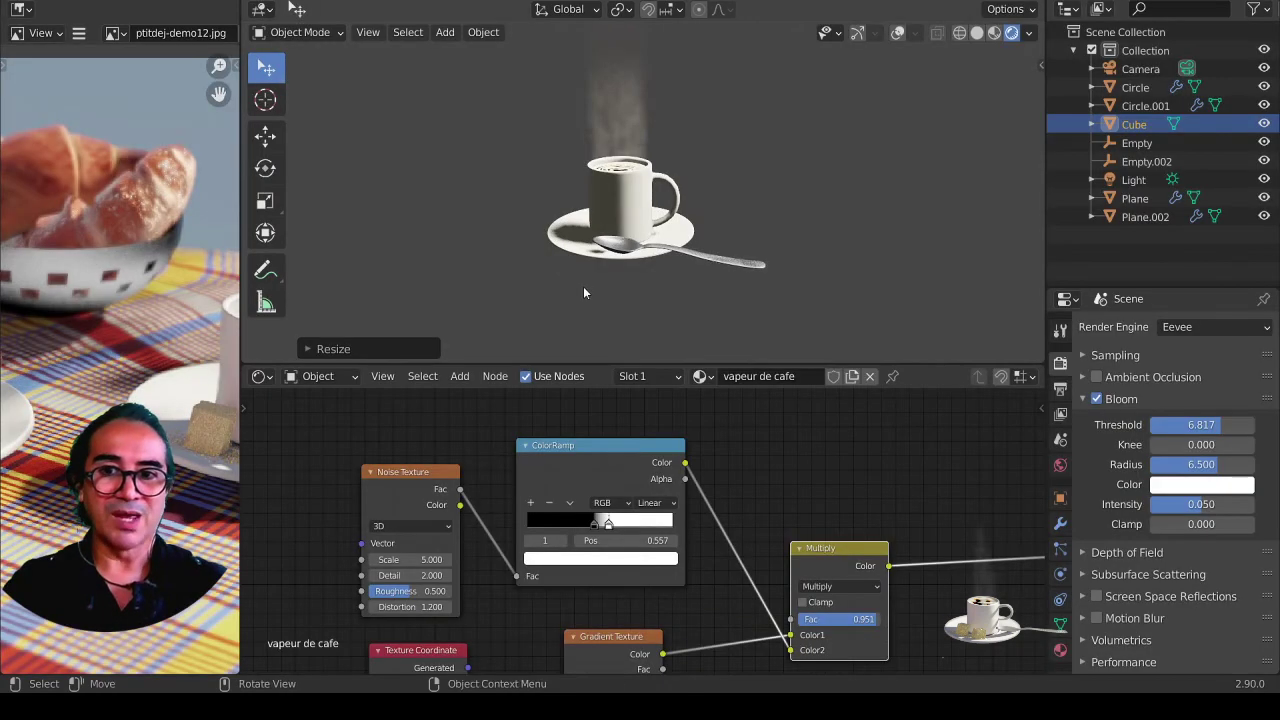
{"action": "key", "text": "ctrl+space"}
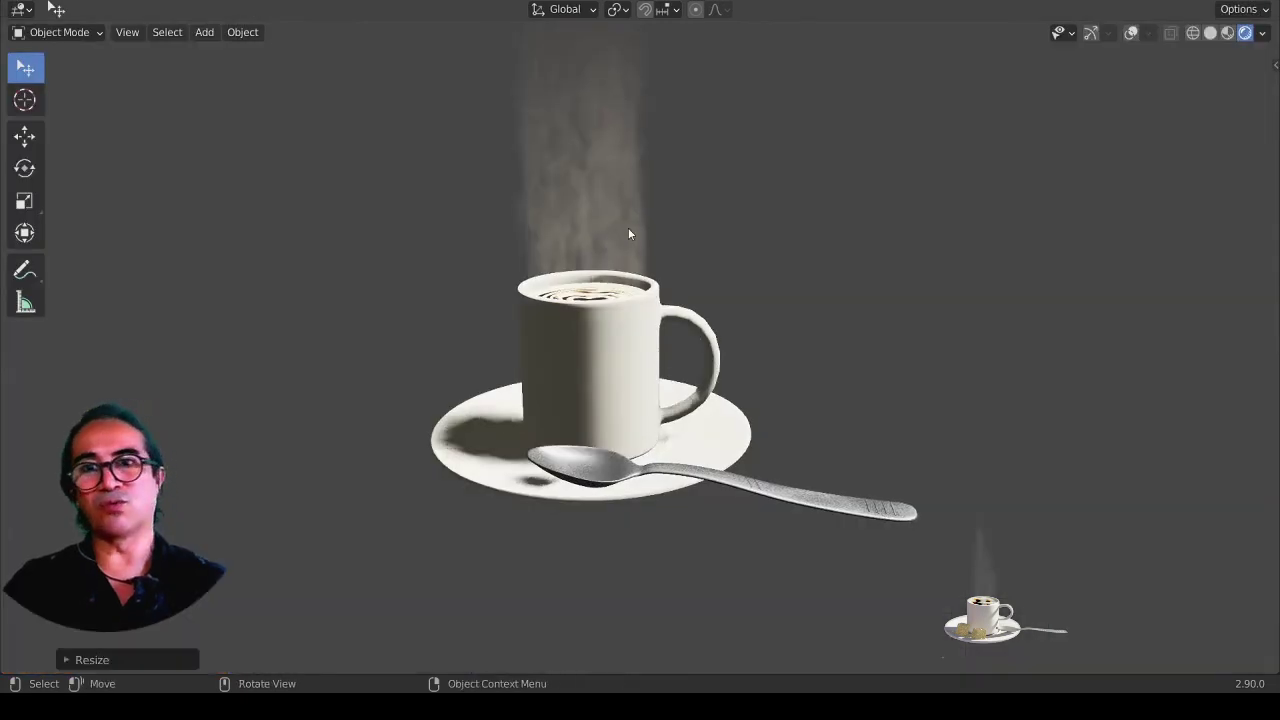